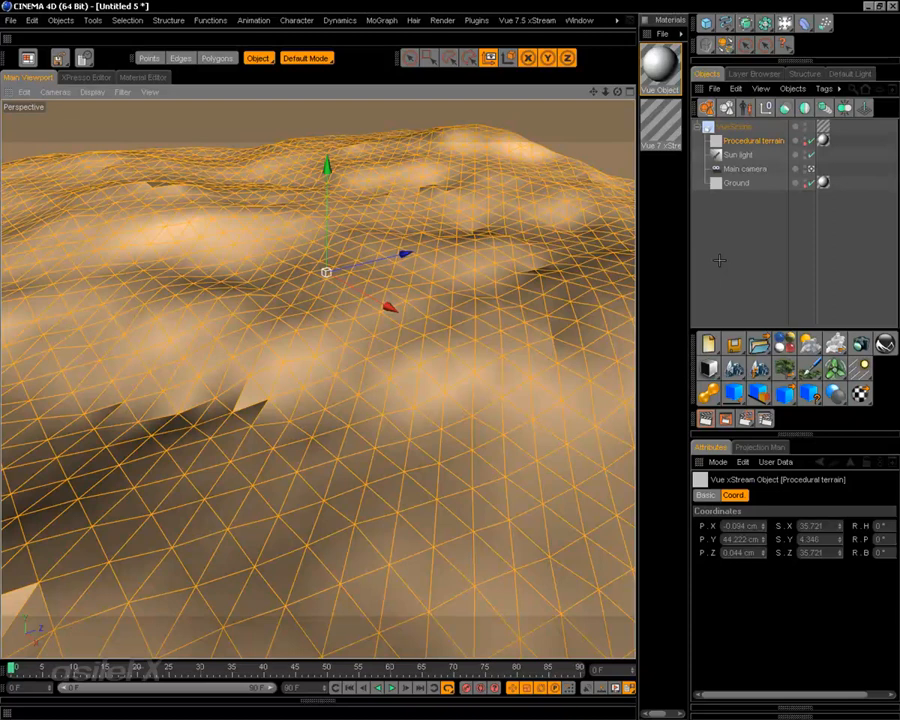
Step: Reposition the main camera for a closer view across the procedural terrain
left_click(745, 168)
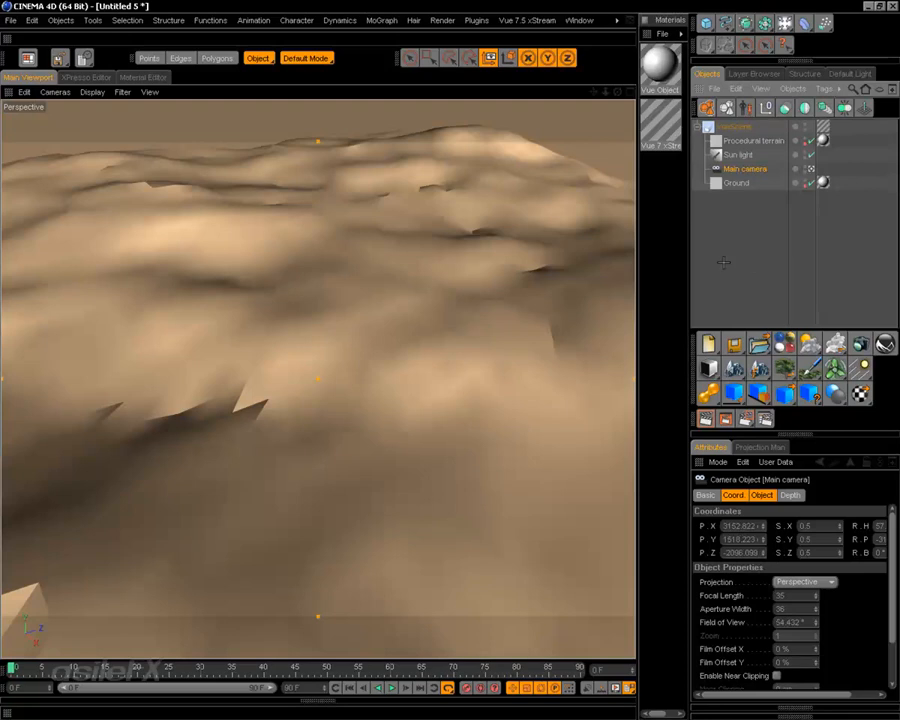
left_click_drag(504, 344, 460, 399, "alt")
middle_click_drag(437, 447, 427, 375, "alt")
scroll(437, 447, "up", 4)
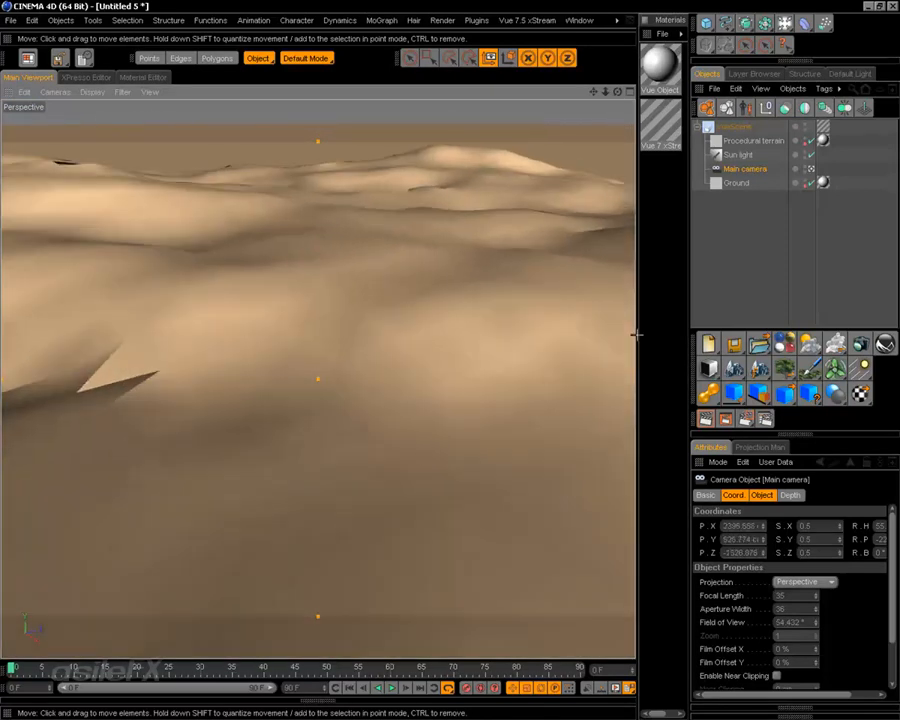
left_click(755, 240)
scroll(512, 306, "up", 3)
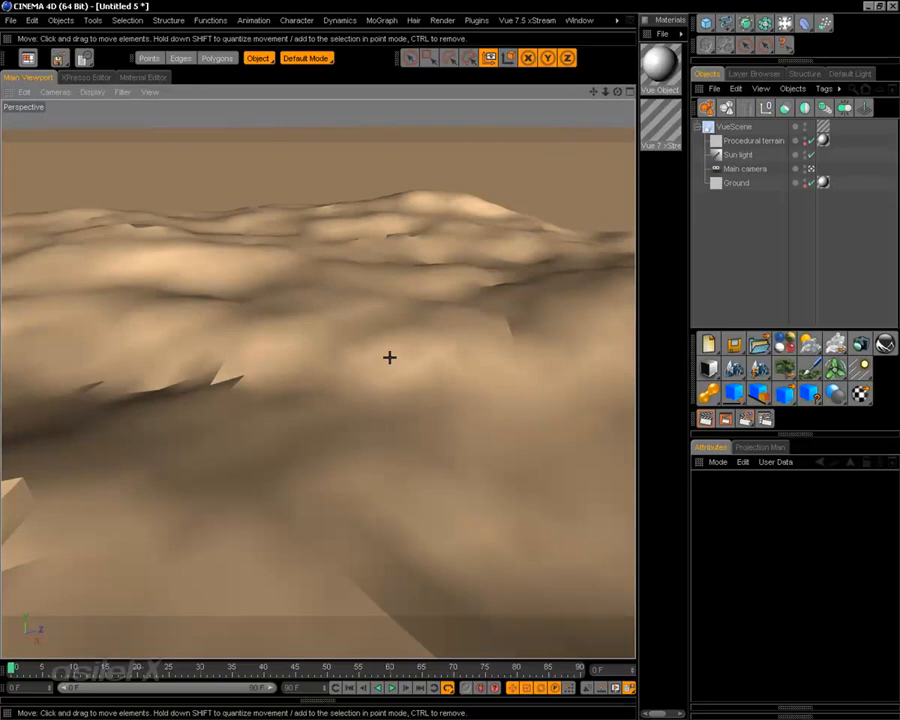
scroll(386, 398, "up", 3)
mouse_move(434, 398)
left_mouse_down("alt")
mouse_move(340, 398)
mouse_move(434, 398)
left_mouse_up("alt")
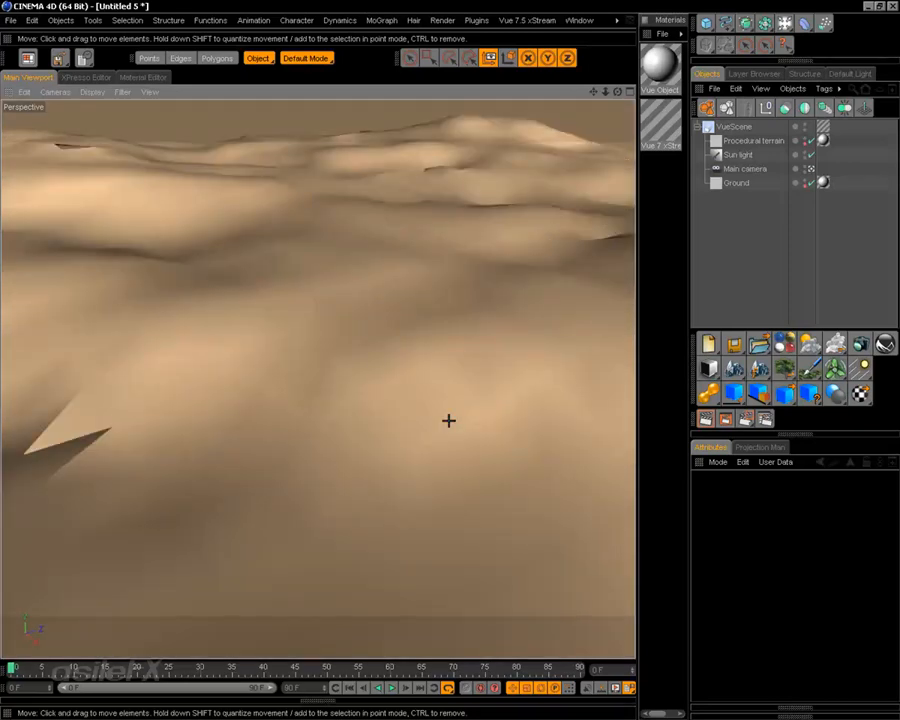
scroll(448, 420, "up", 2)
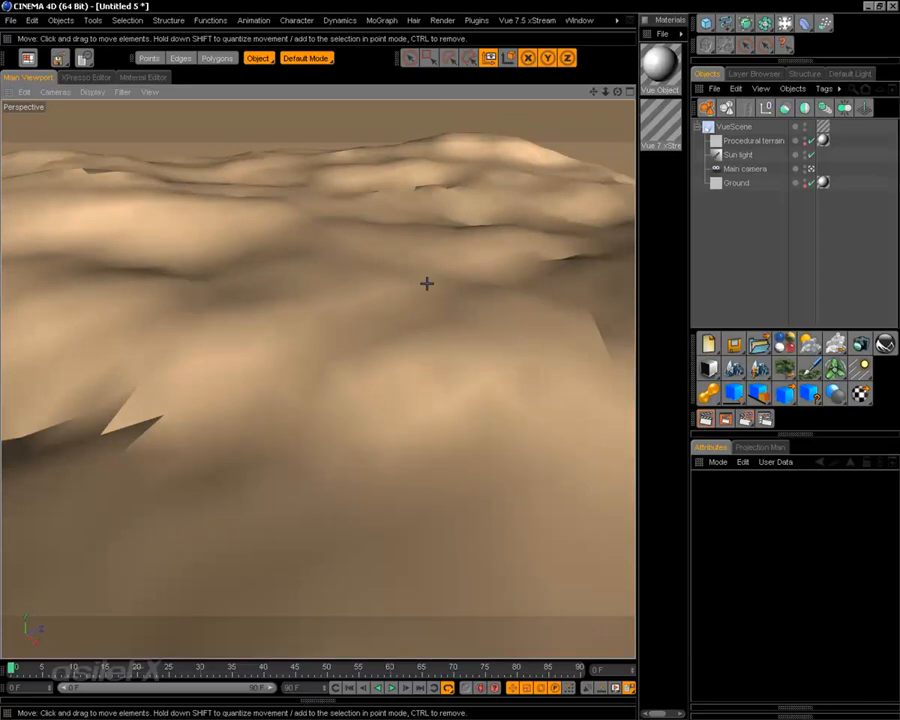
key("v")
mouse_move(445, 234)
key("v")
mouse_move(475, 176)
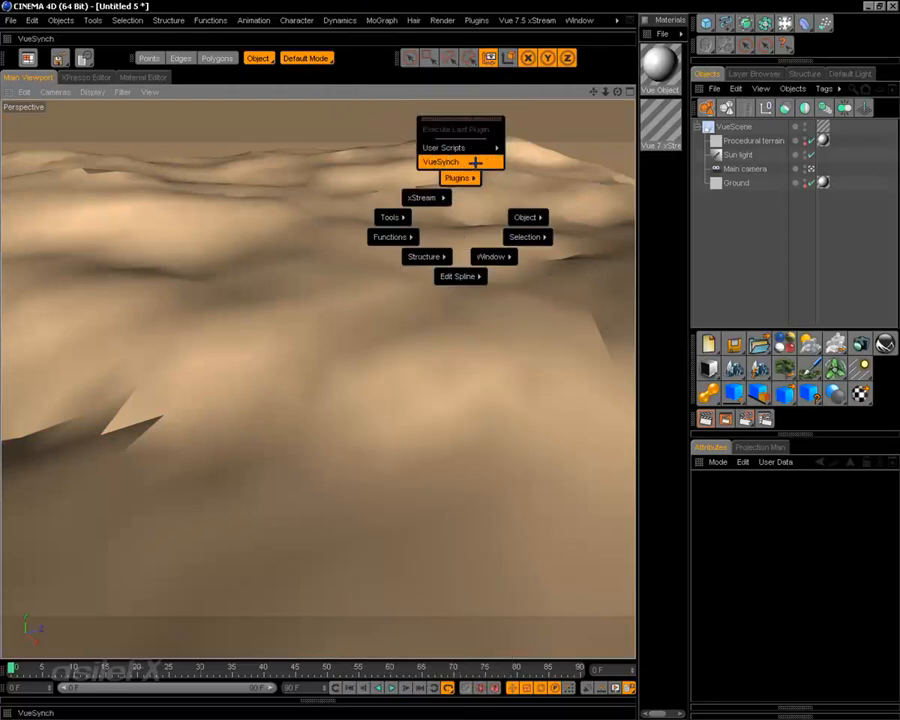
left_click(527, 194)
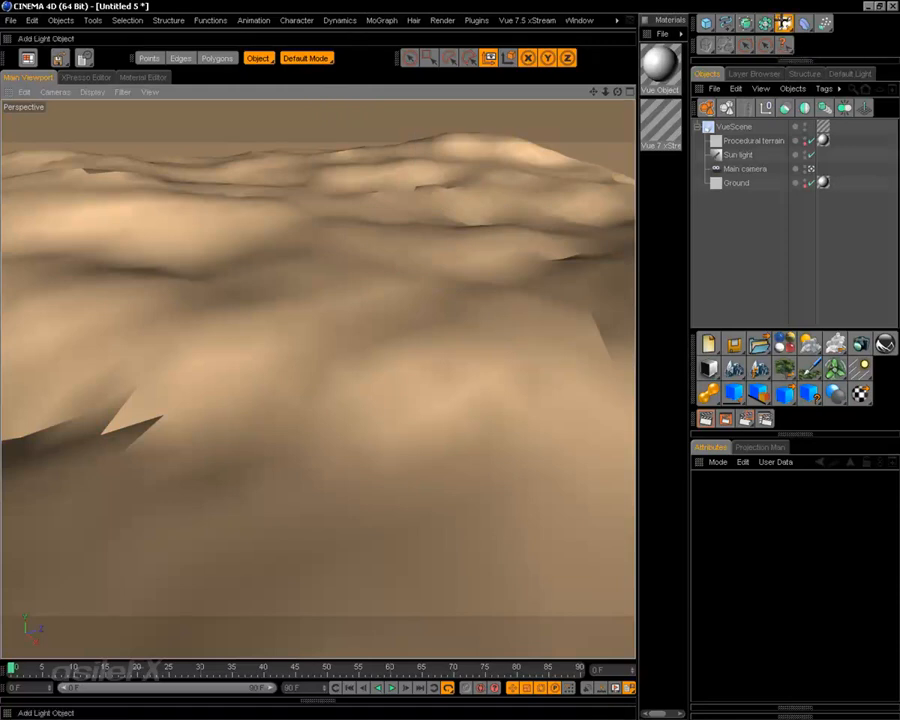
Step: Add four new cameras to the scene from the current view
left_click_drag(785, 22, 730, 63)
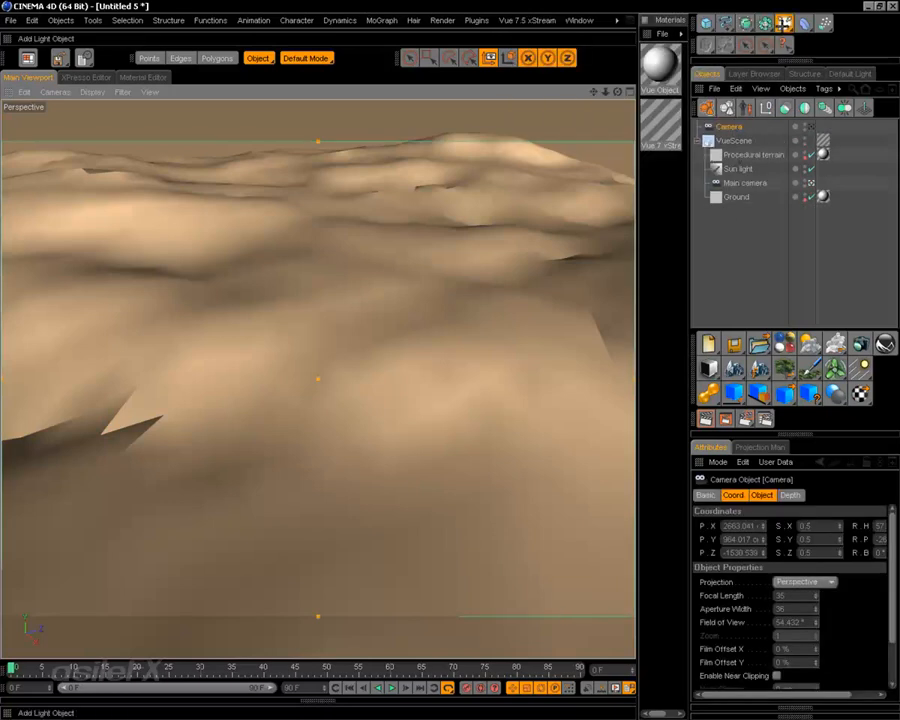
left_click_drag(785, 22, 730, 63)
left_click_drag(785, 23, 730, 63)
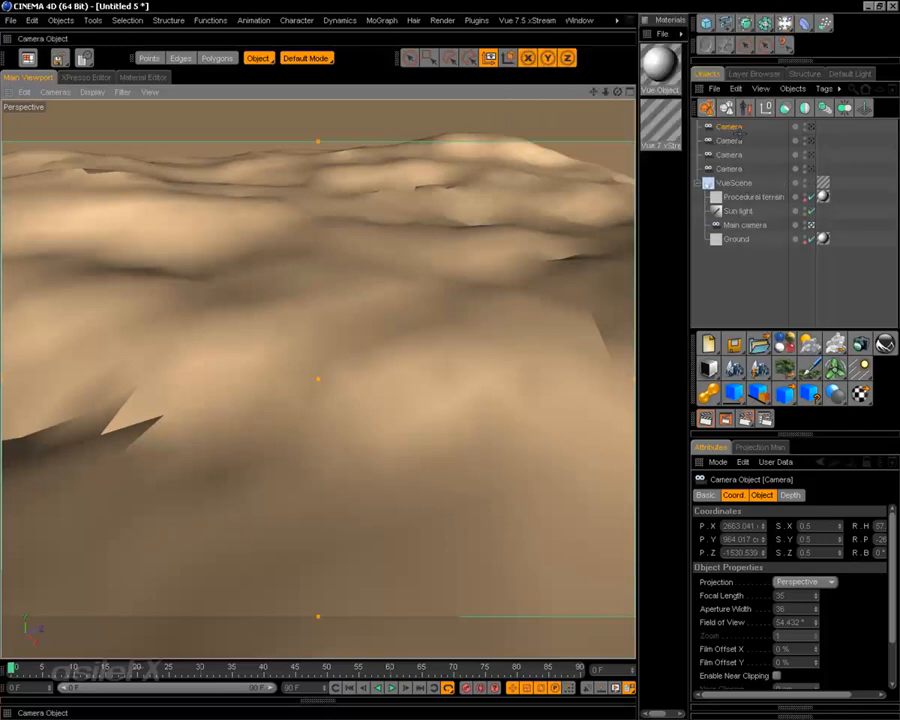
Step: Rename the first two new cameras in the object list as Camera 1 and Camera 2
left_click(730, 168)
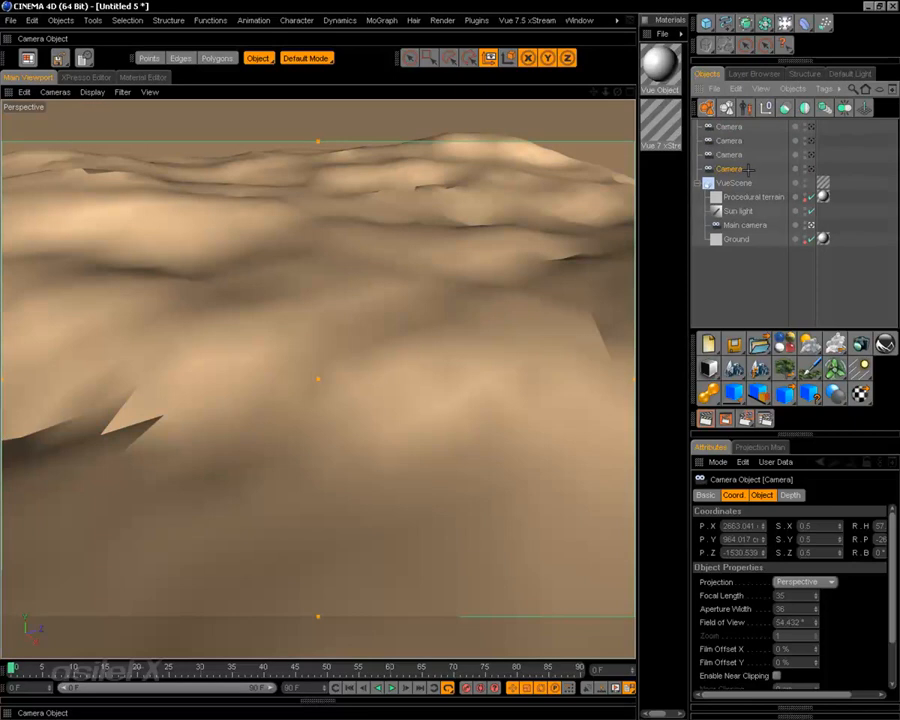
left_click(738, 128)
double_click(738, 128)
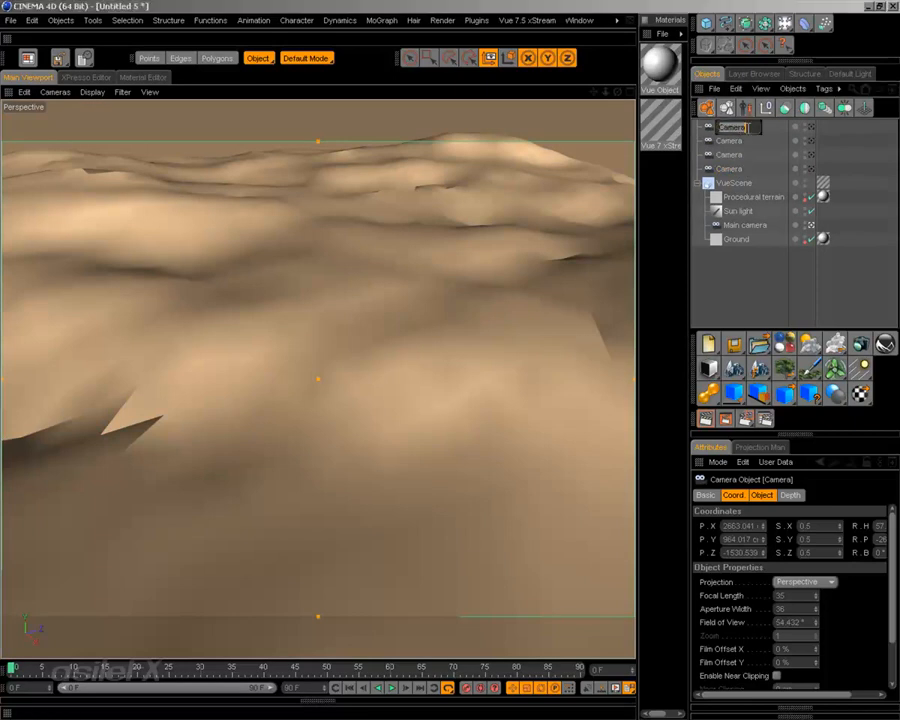
key("Return")
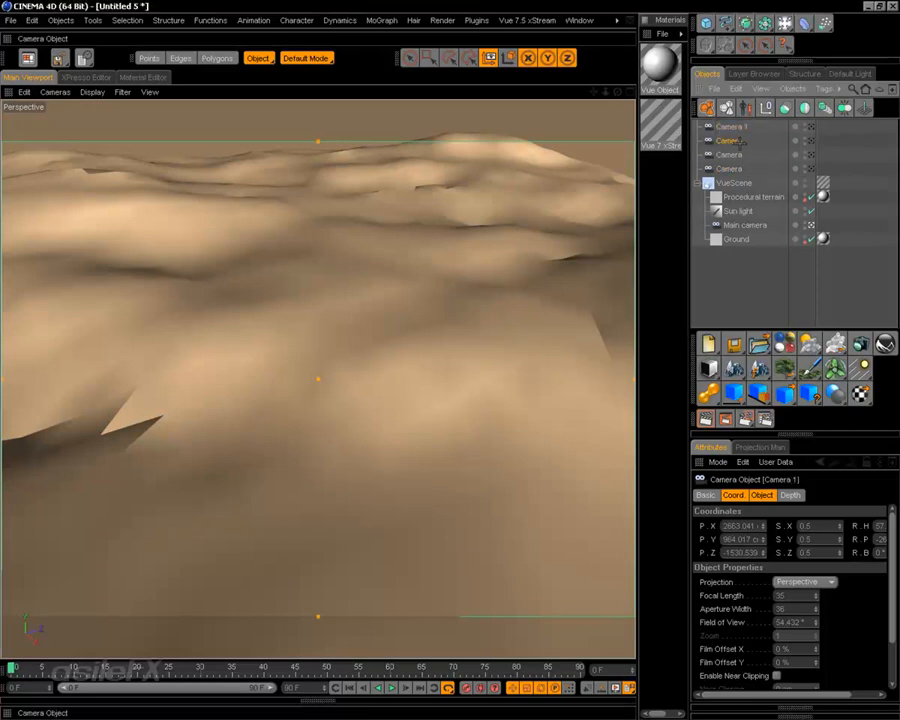
double_click(738, 141)
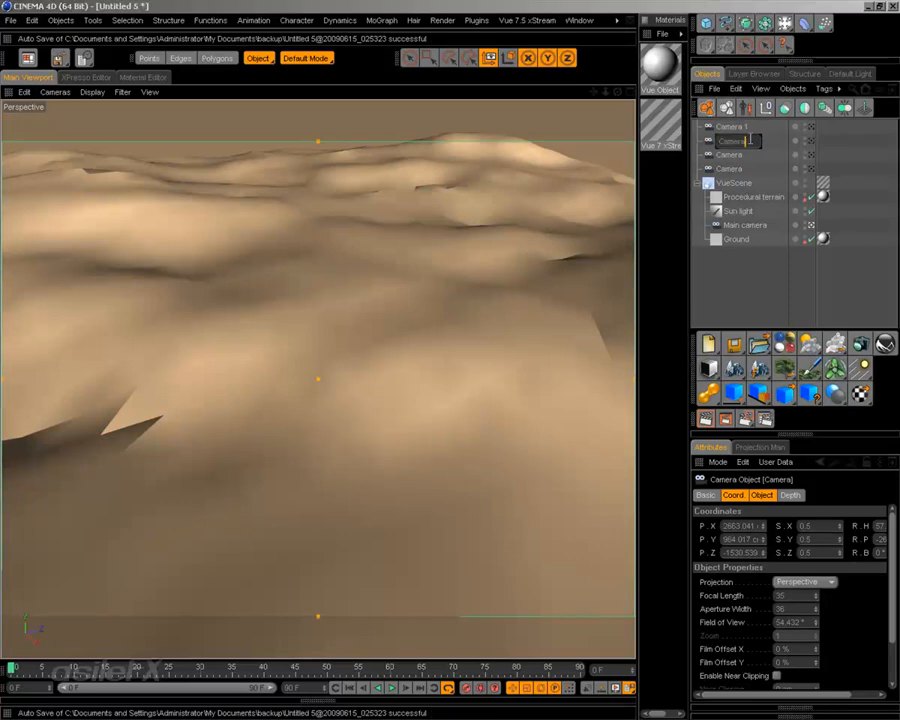
key("Return")
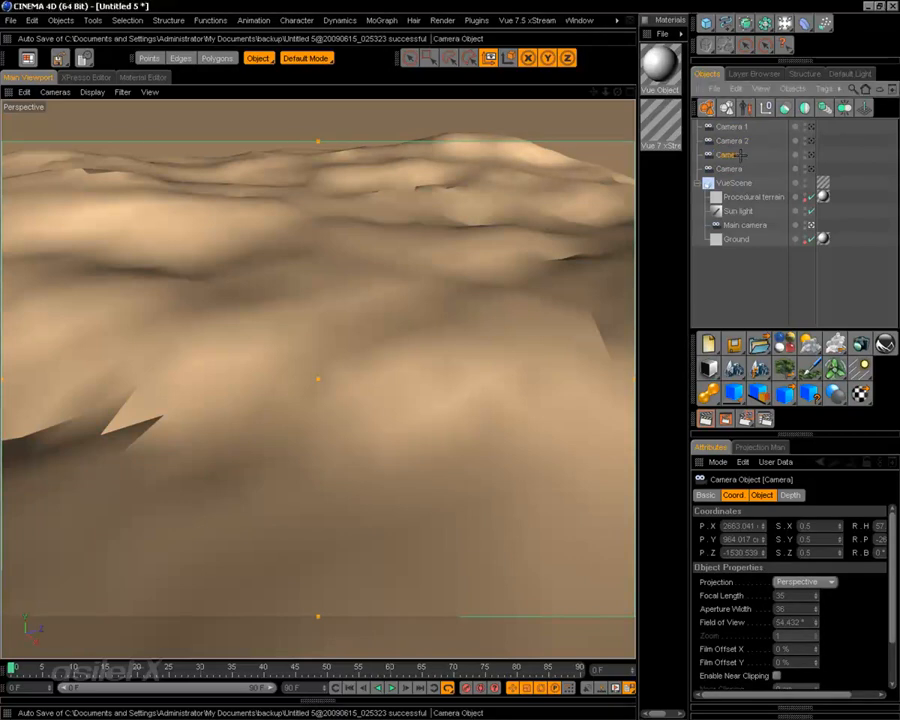
Step: Rename the remaining two new cameras as Camera 3 and Camera 4
double_click(738, 155)
type("3")
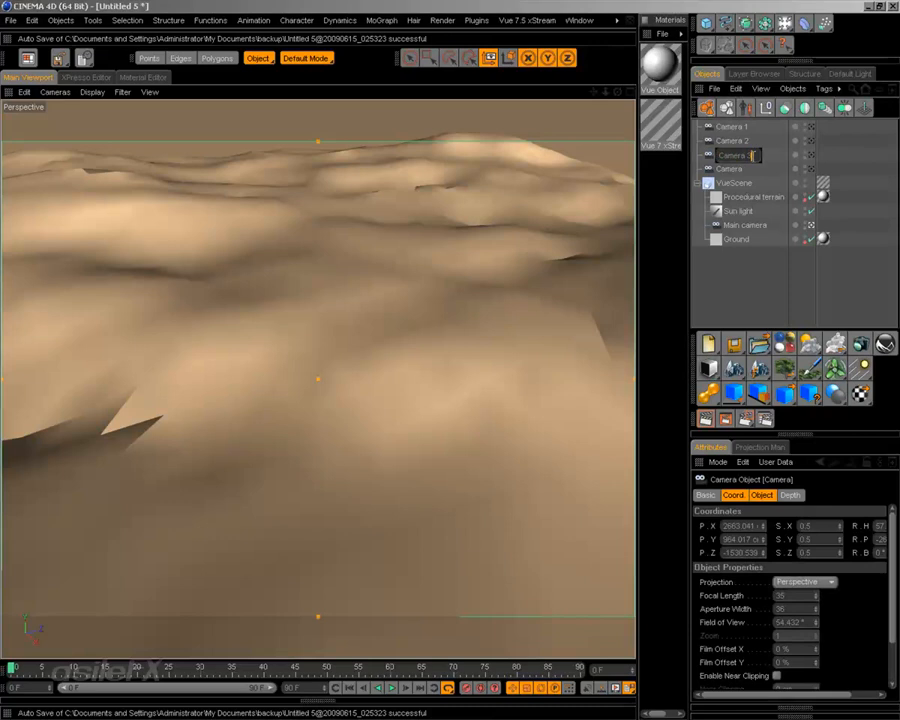
key("Return")
double_click(738, 169)
type("4")
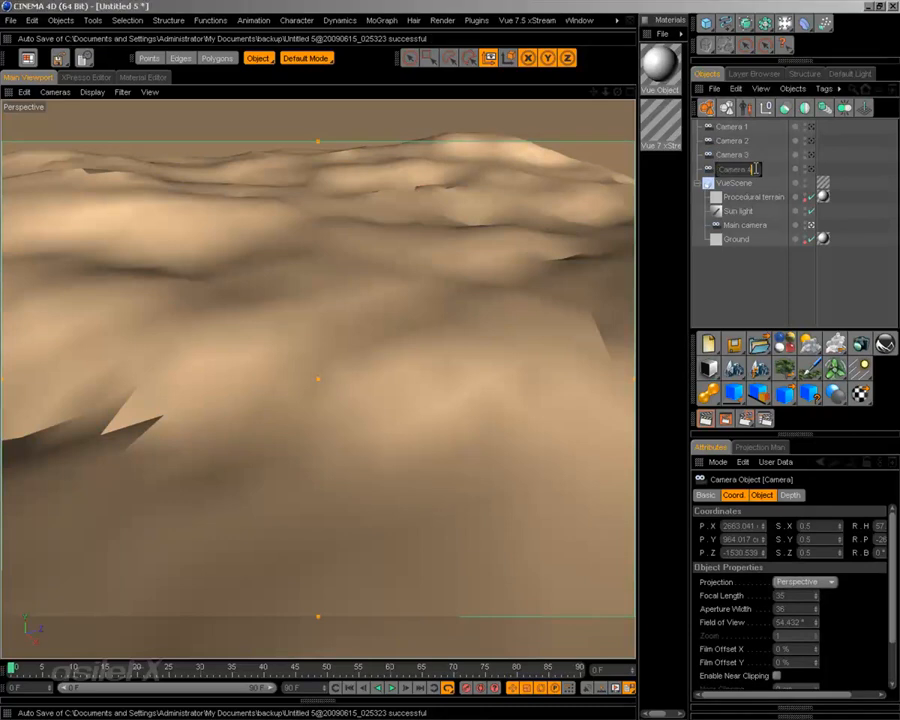
key("Return")
left_click(722, 263)
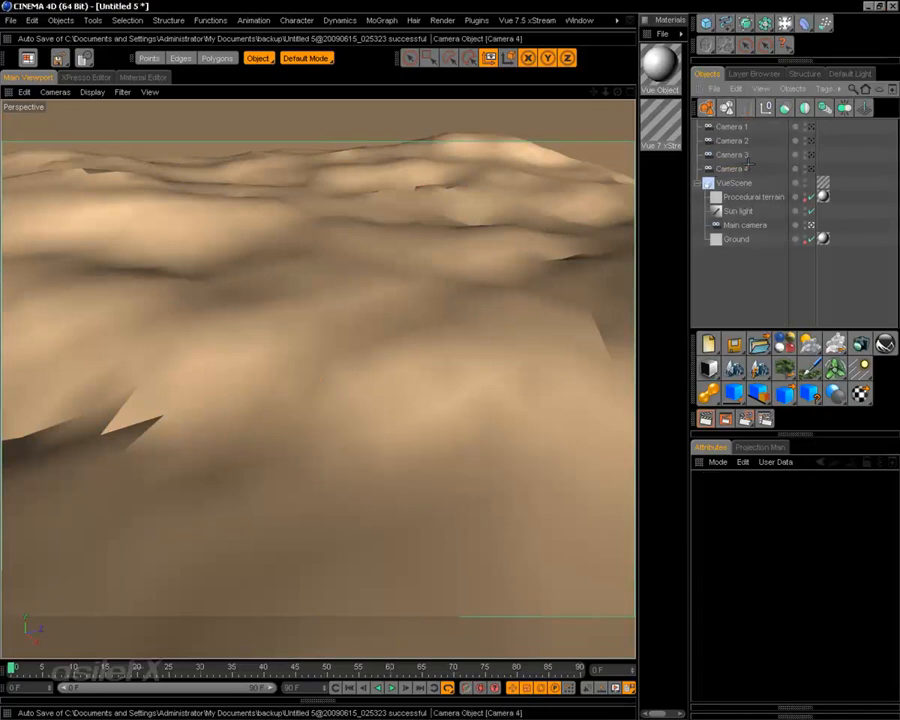
Step: Give Camera 1 a view of the terrain from another side and pull Camera 2 back for a raised overview
left_click_drag(620, 188, 475, 279, "alt")
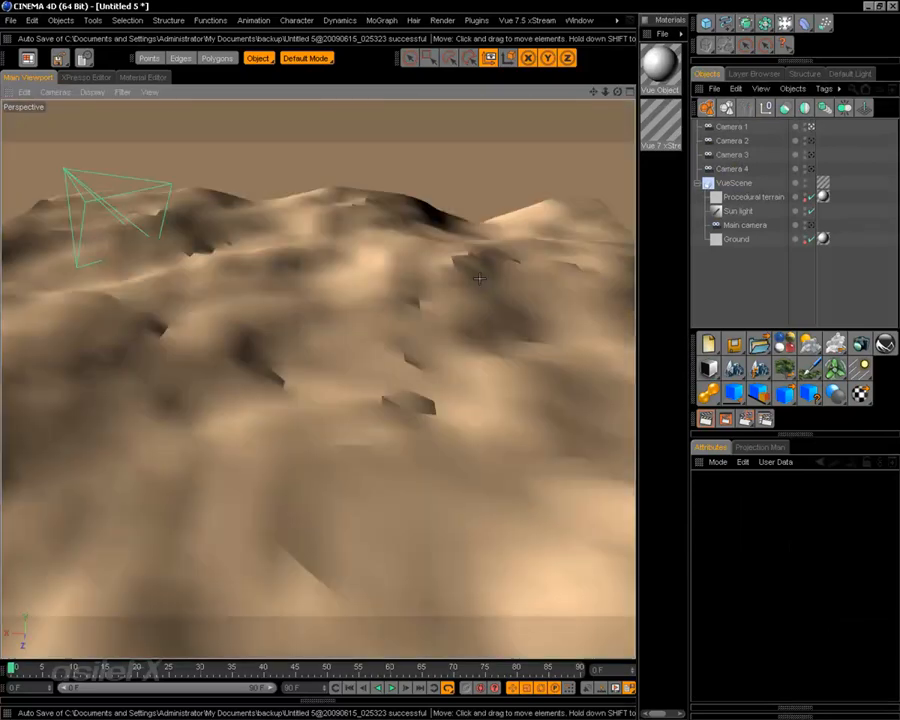
left_click(810, 140)
left_click_drag(574, 252, 546, 267, "alt")
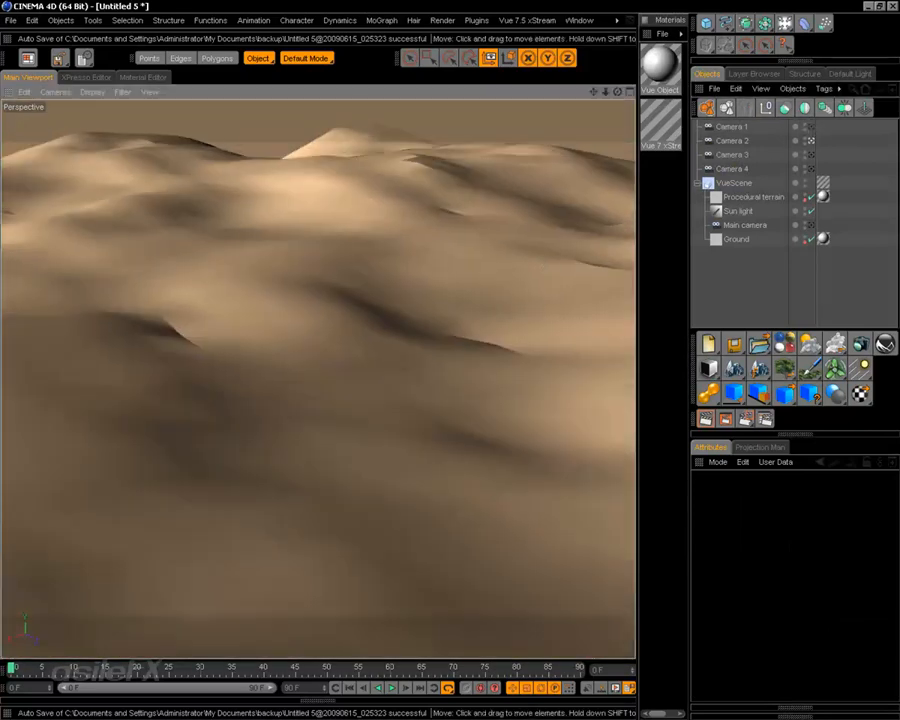
right_click_drag(546, 267, 478, 225, "alt")
middle_click_drag(359, 291, 462, 205, "alt")
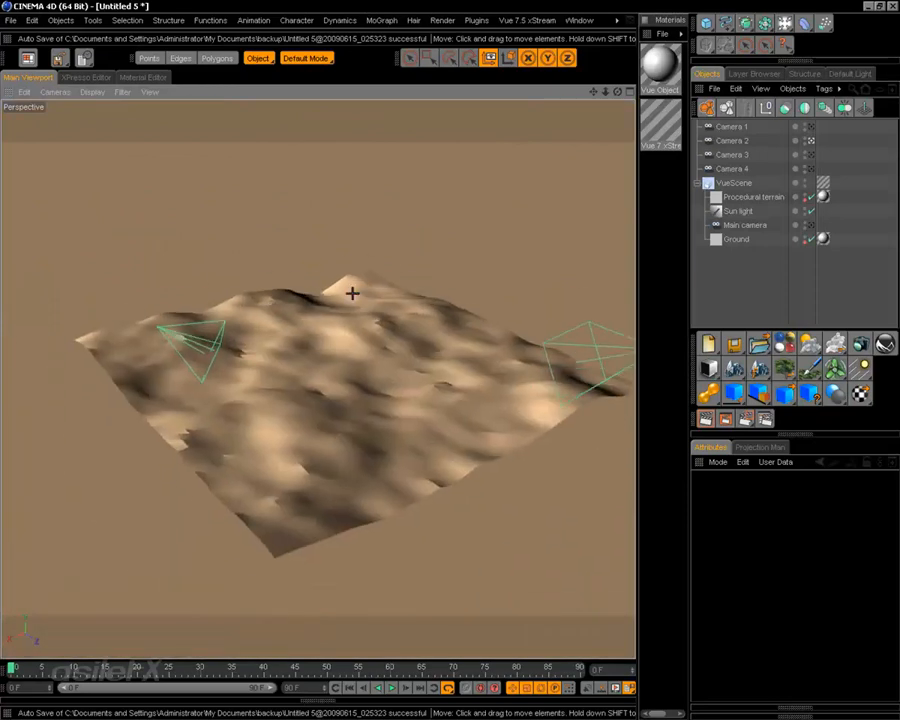
right_click_drag(343, 370, 366, 384, "alt")
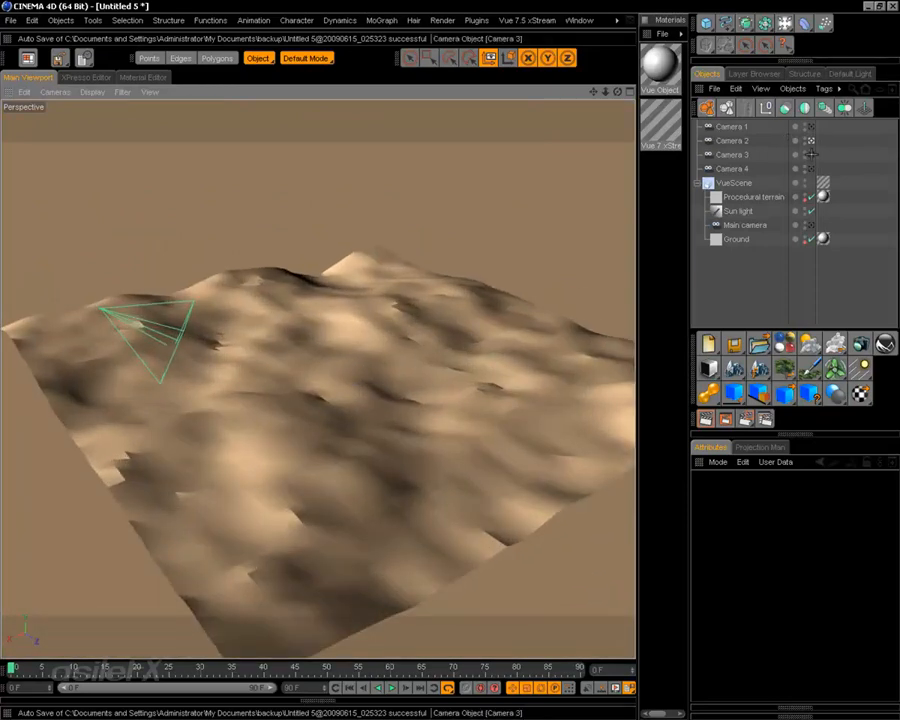
Step: Aim Camera 3 steeply down at the terrain and turn Camera 4 to a different viewpoint
left_click(811, 154)
left_click_drag(528, 285, 440, 268, "alt")
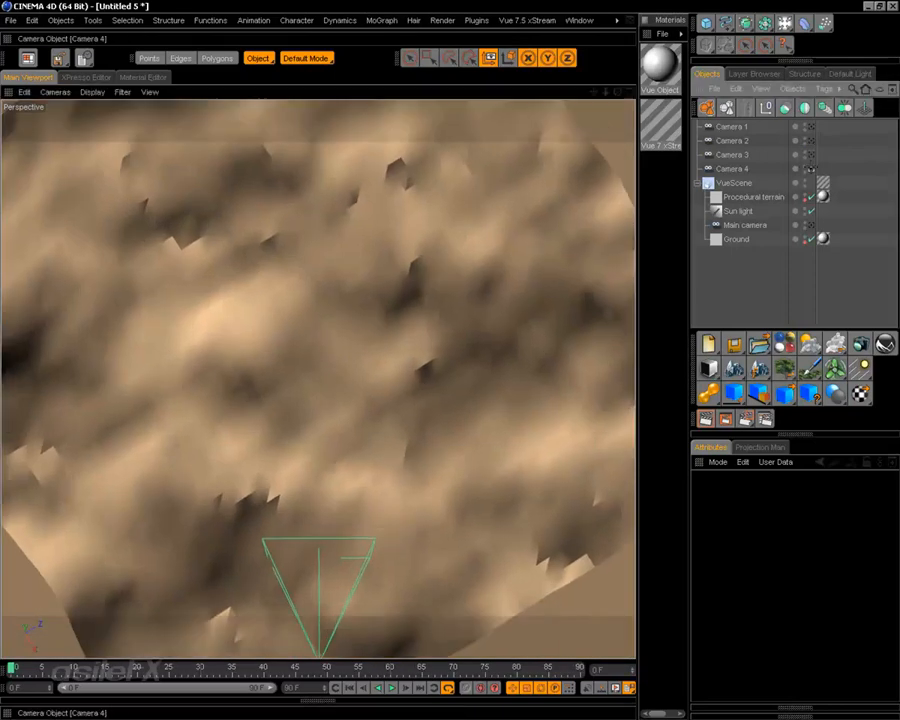
left_click(811, 169)
left_click_drag(432, 404, 452, 295, "alt")
left_click_drag(400, 135, 267, 125, "alt")
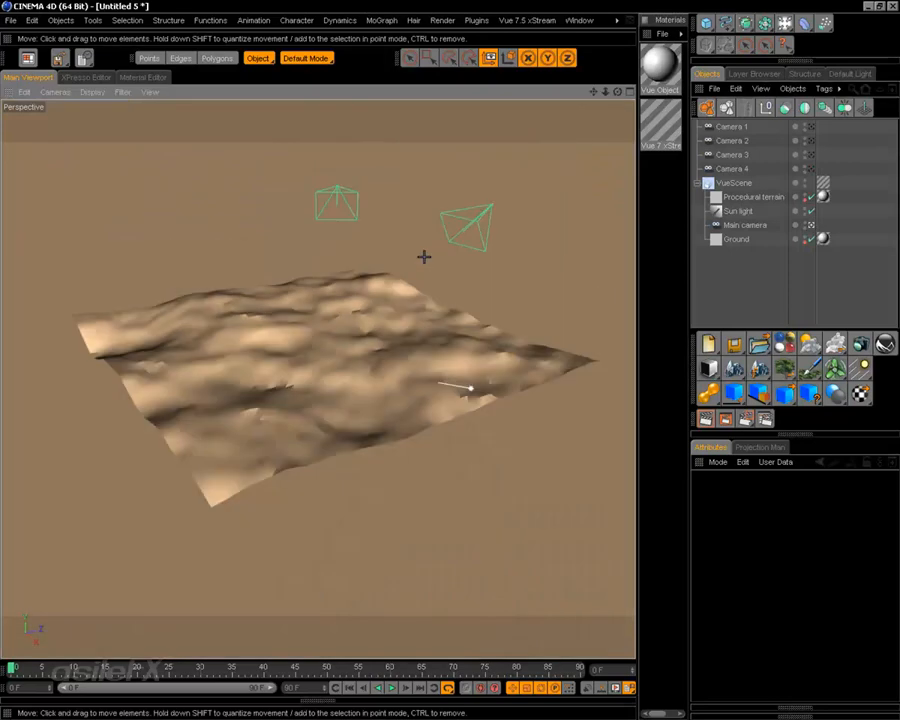
Step: Look through Camera 3 and lower it to a shallow viewpoint across the terrain, with the horizon in frame
scroll(424, 257, "down", 3)
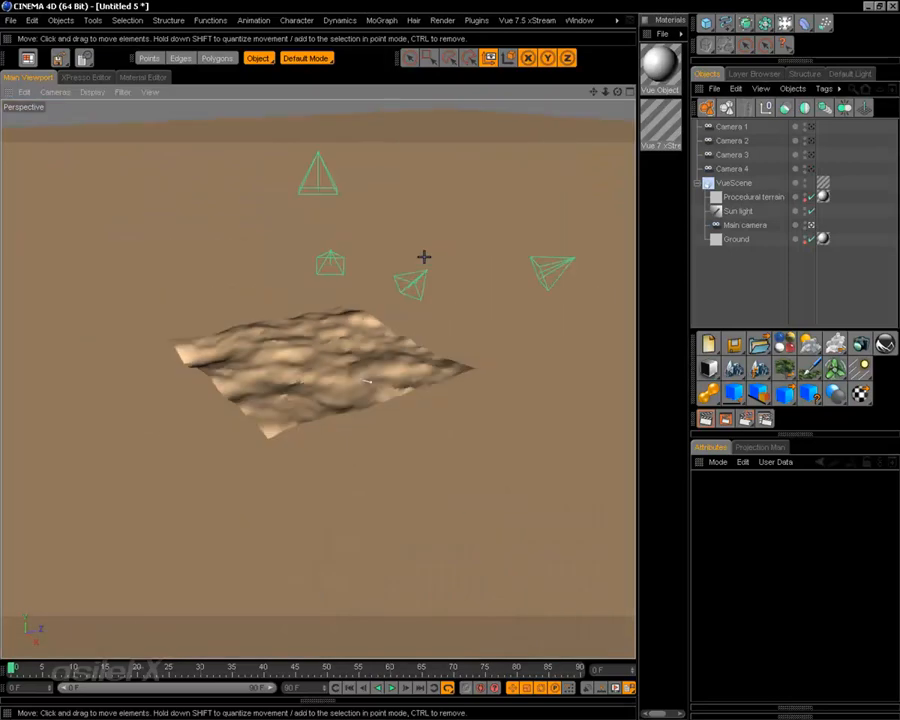
scroll(466, 250, "up", 3)
scroll(468, 249, "down", 3)
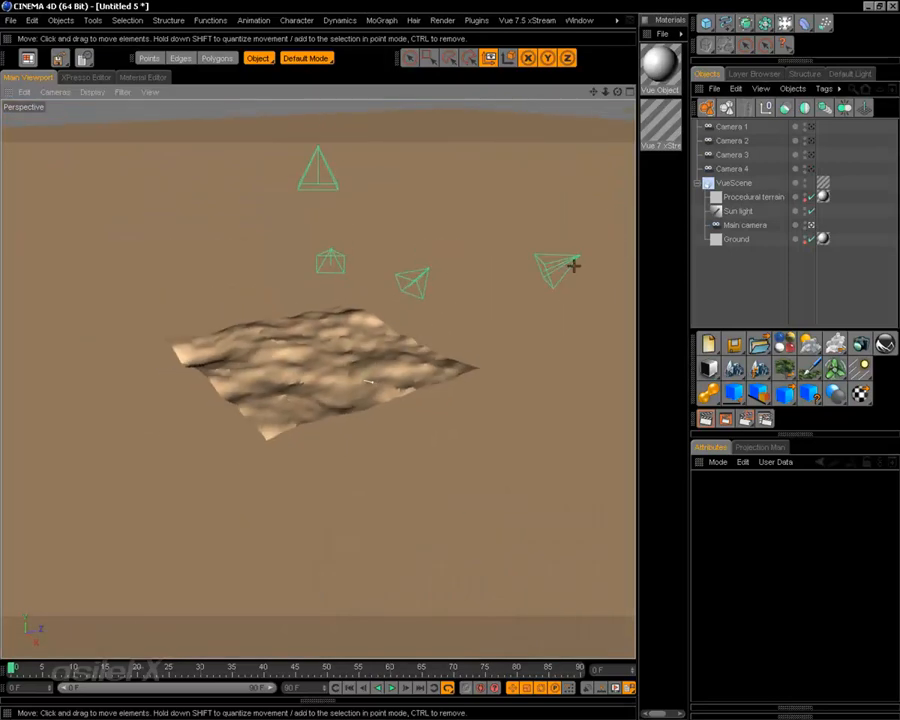
left_click(811, 155)
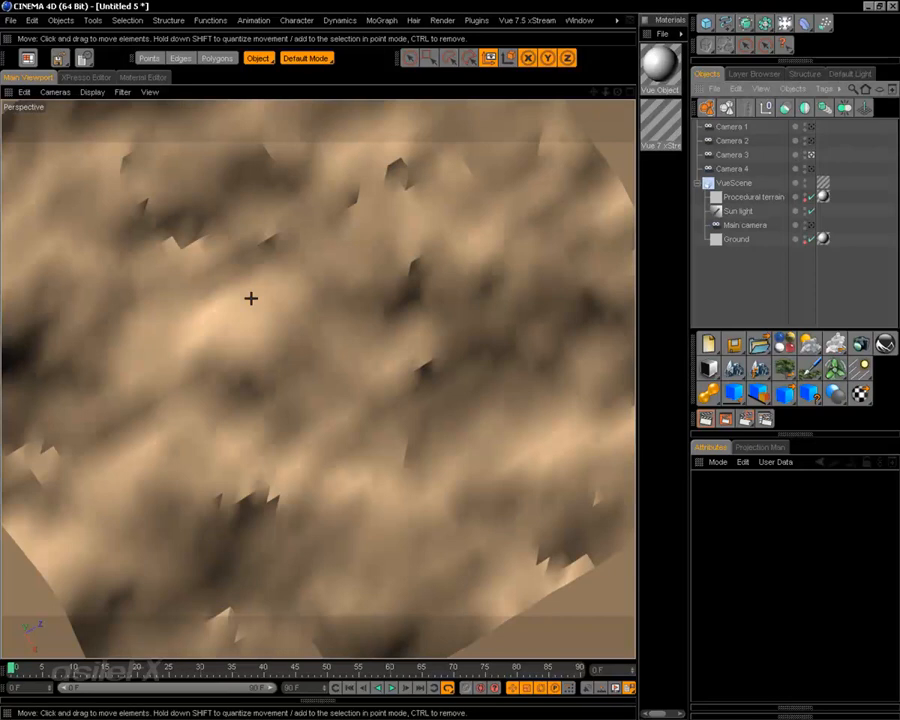
left_click_drag(251, 297, 298, 160, "alt")
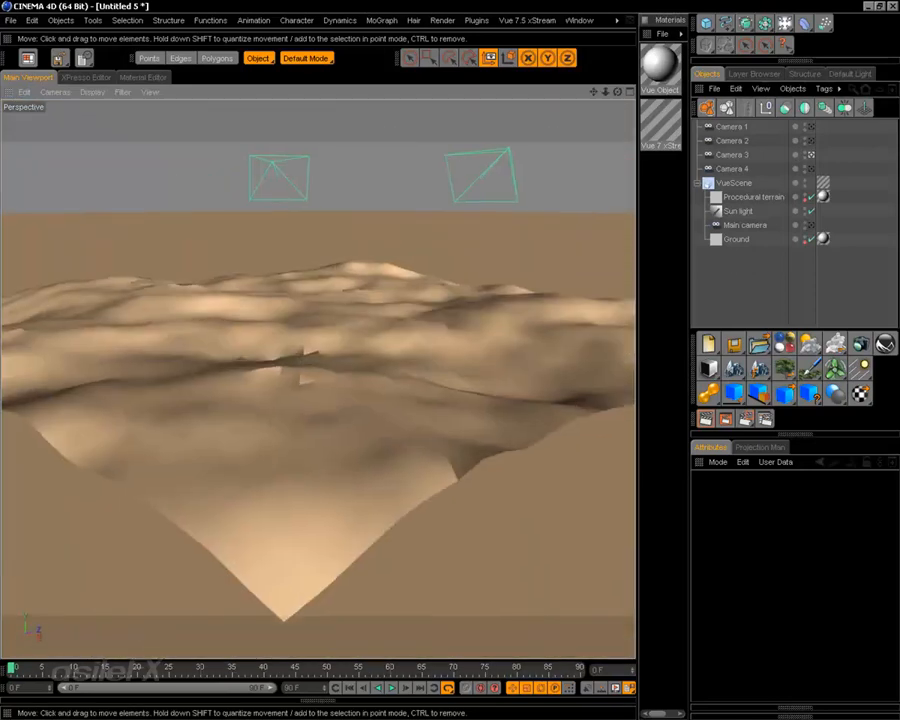
middle_click_drag(298, 160, 318, 245, "alt")
right_click_drag(318, 245, 306, 378, "alt")
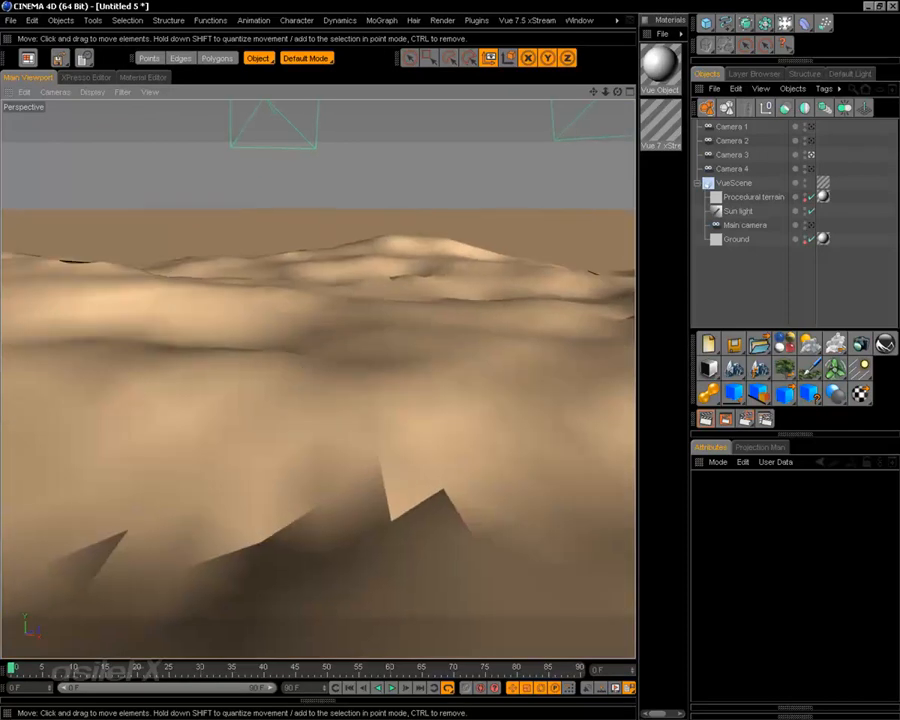
left_click_drag(306, 378, 291, 412, "alt")
right_click_drag(291, 412, 314, 400, "alt")
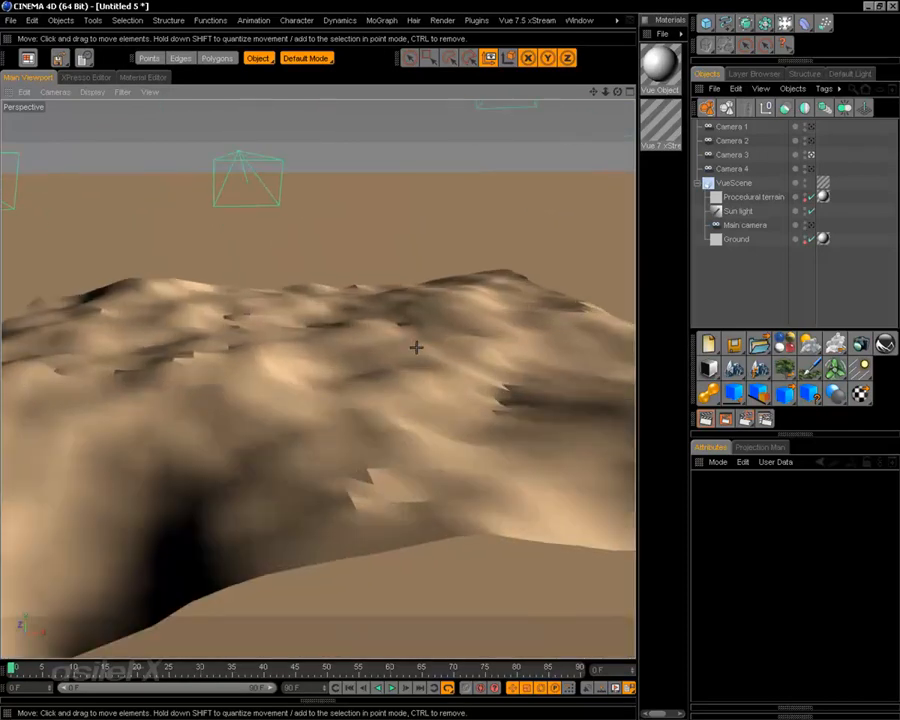
mouse_move(416, 346)
left_mouse_down("alt")
mouse_move(410, 400)
mouse_move(418, 338)
left_mouse_up("alt")
middle_click_drag(488, 240, 469, 288, "alt")
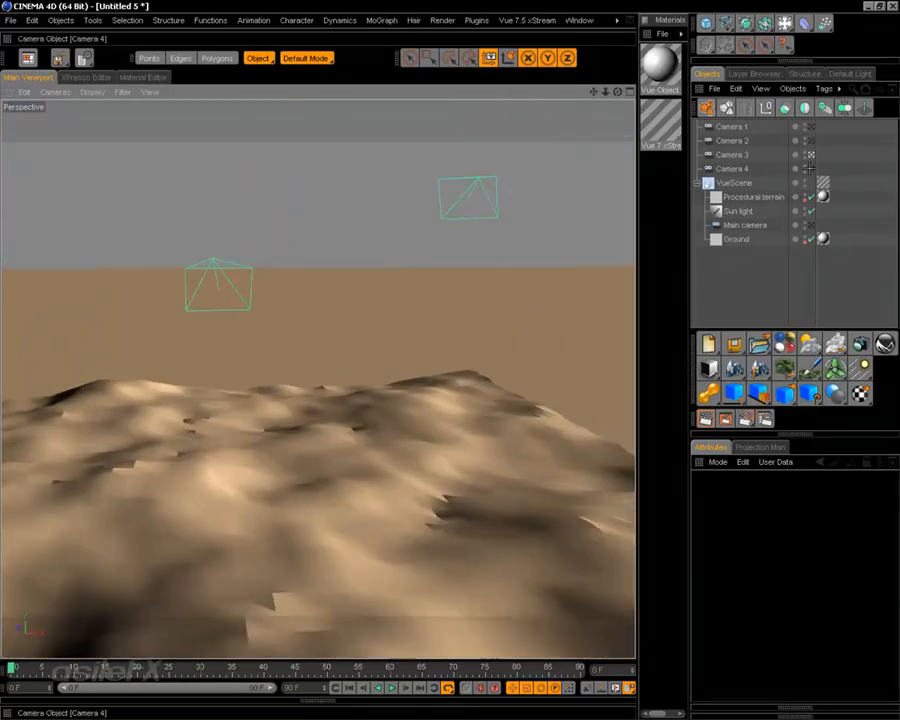
Step: Look through Camera 4 and orbit it to a low side view across the terrain
left_click(811, 168)
mouse_move(330, 300)
left_mouse_down("alt")
mouse_move(370, 270)
mouse_move(330, 345)
mouse_move(345, 295)
left_mouse_up("alt")
left_click_drag(400, 360, 597, 380, "alt")
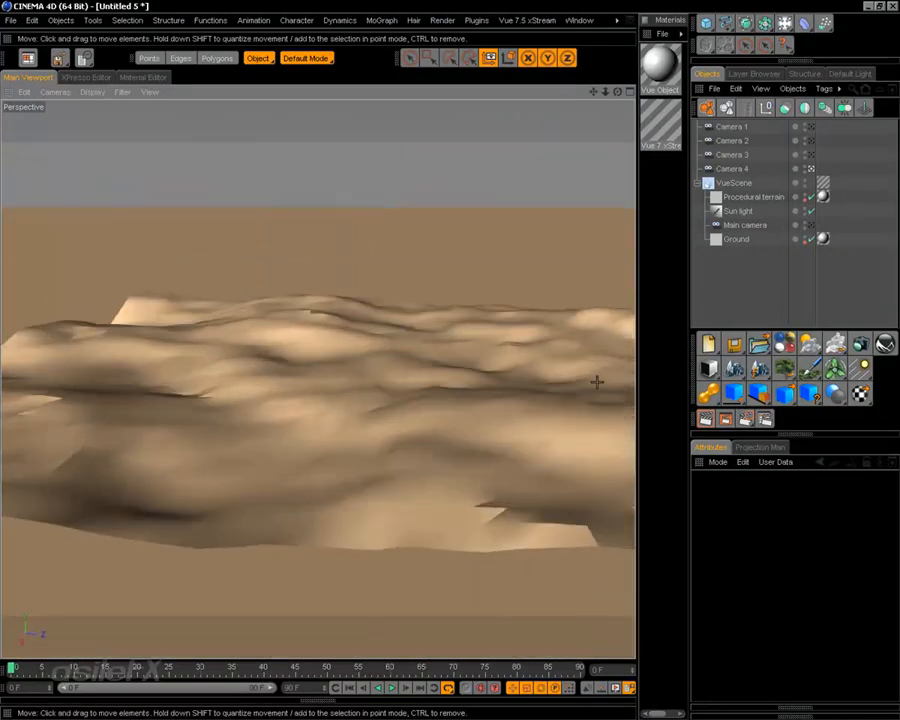
Step: Switch back to the main camera and move it in close over the terrain
left_click(811, 225)
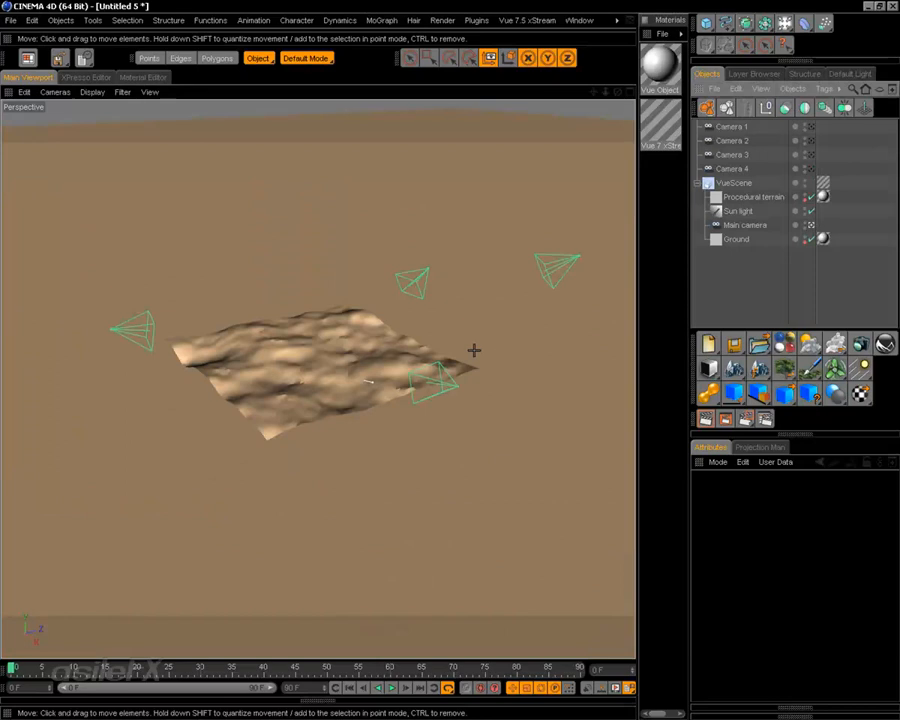
scroll(483, 394, "up", 5)
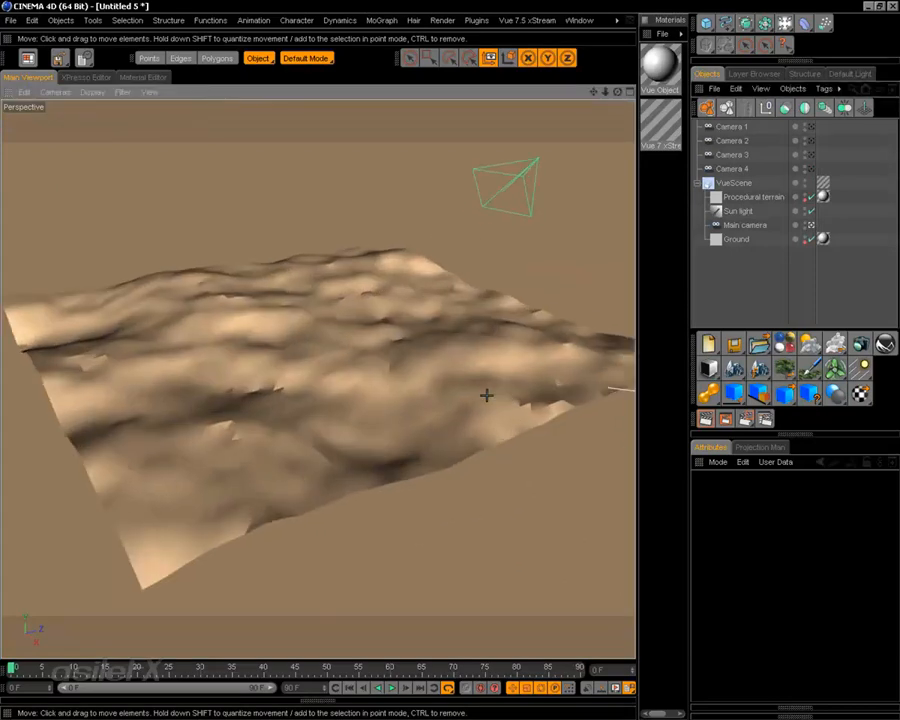
scroll(477, 416, "up", 3)
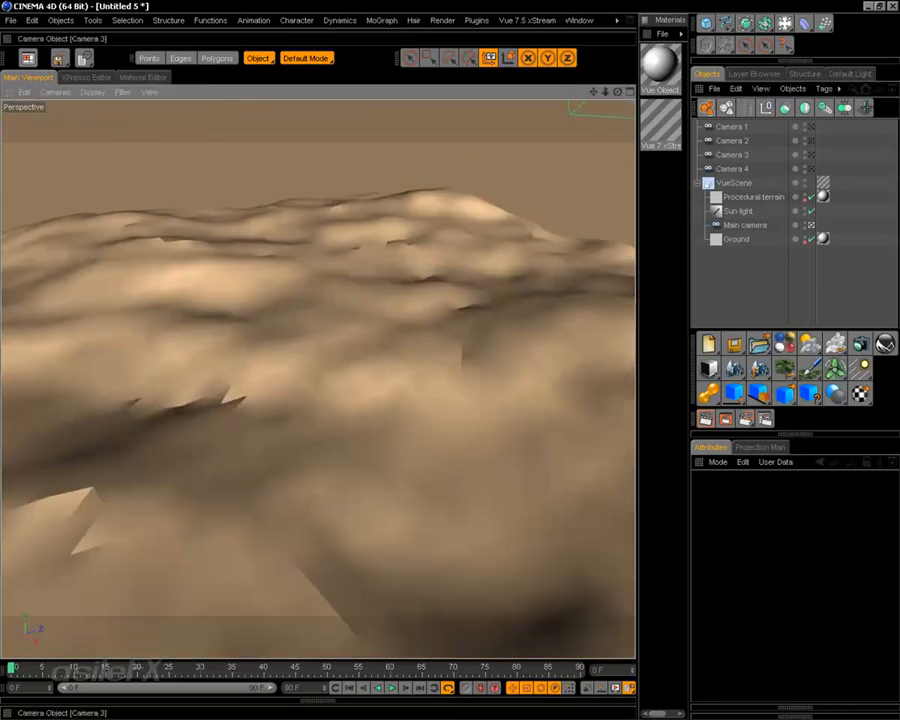
Step: Open the current scene in standalone Vue
left_click(527, 20)
mouse_move(537, 41)
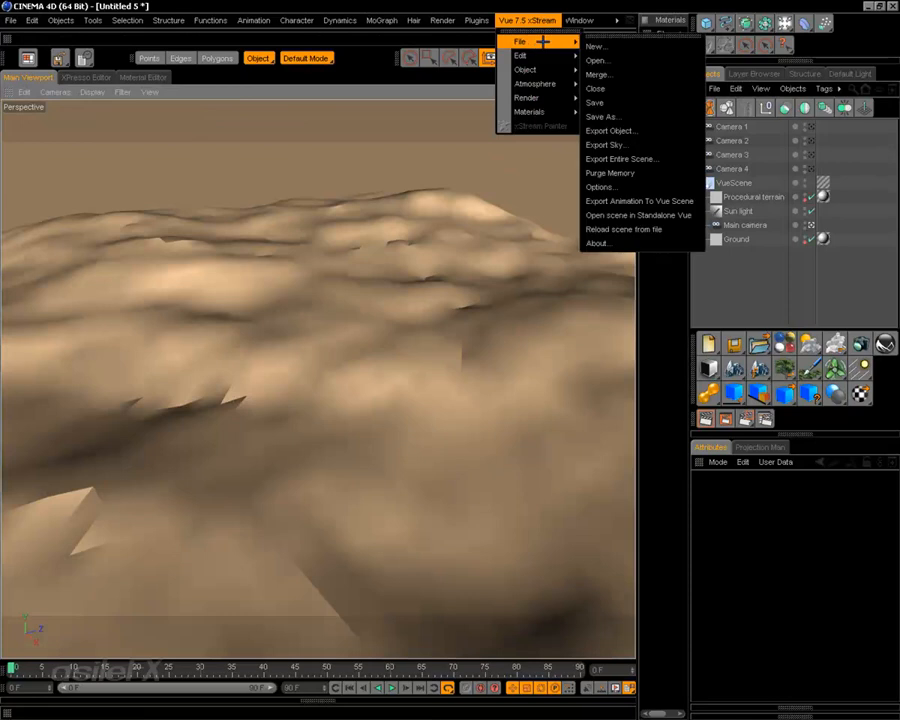
left_click(634, 214)
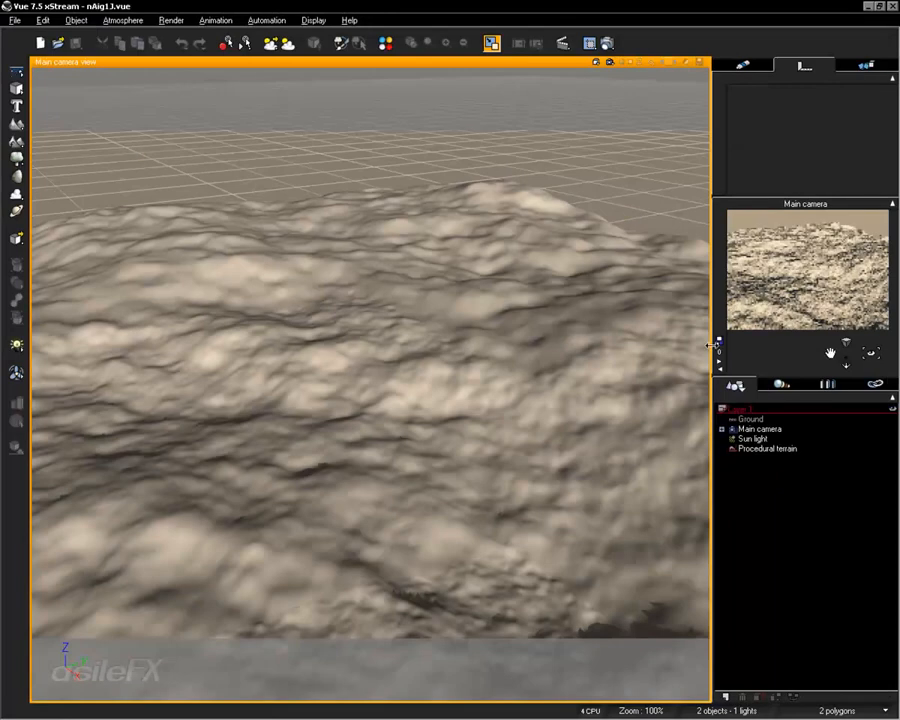
Step: Expand the main camera group and store four additional cameras, Camera 1 to Camera 4
left_click(721, 428)
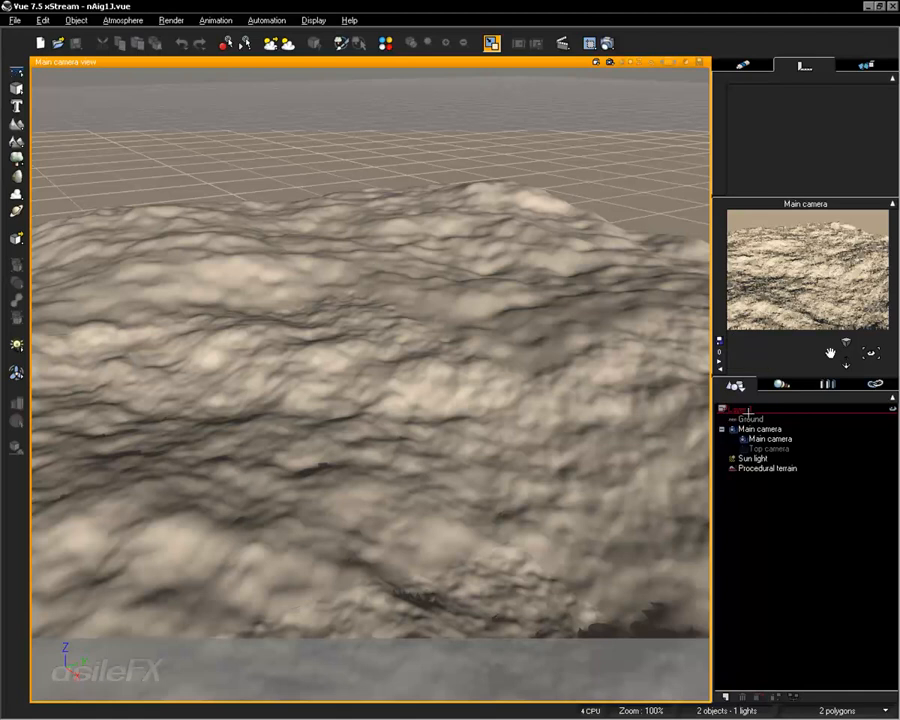
left_click(719, 341)
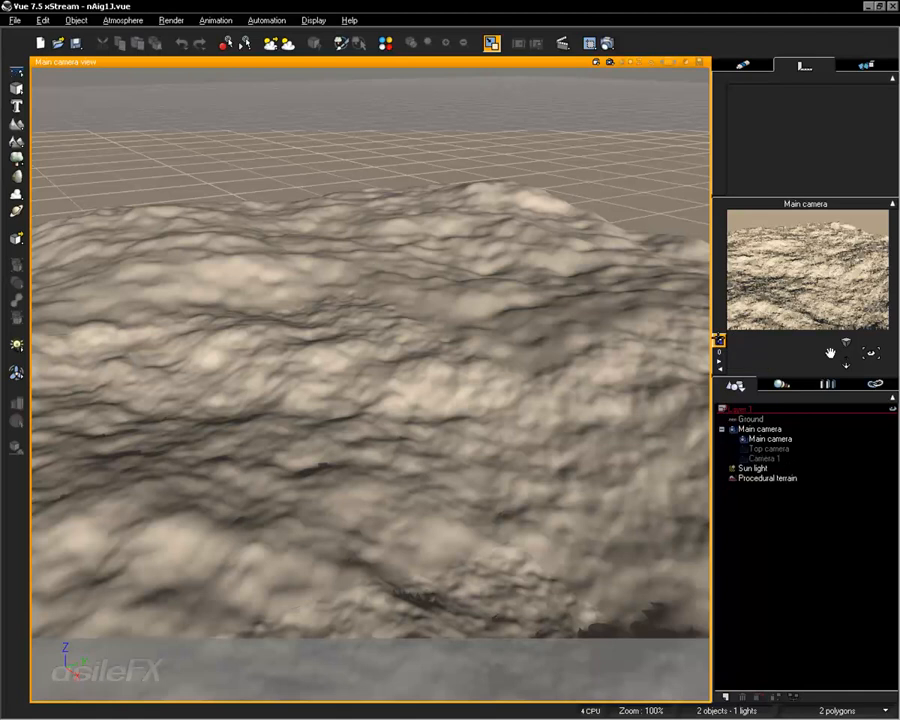
left_click(719, 341)
left_click(719, 341)
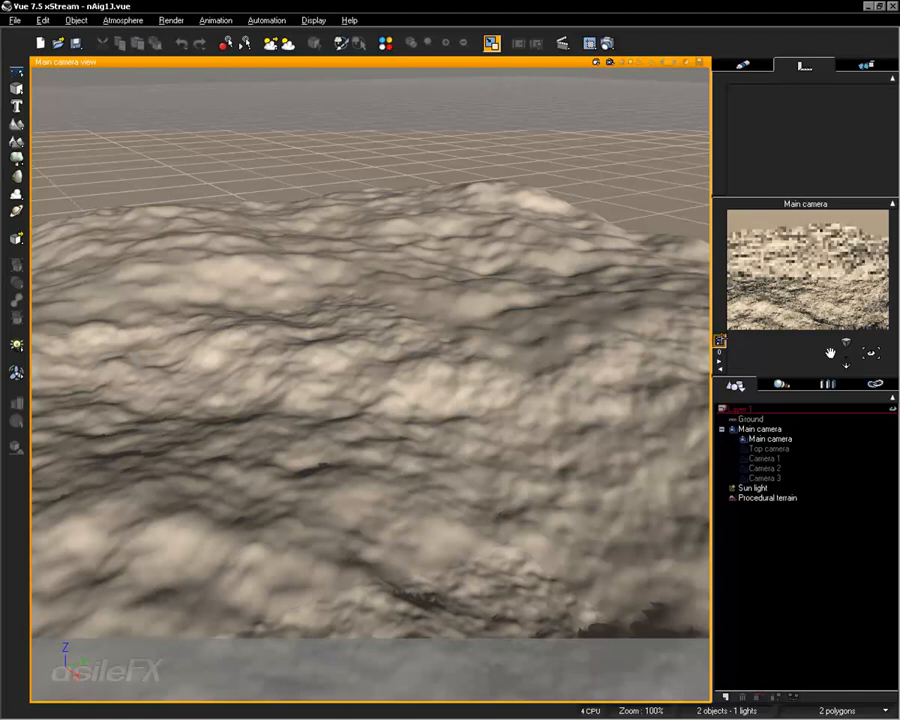
left_click(719, 341)
Step: Select the stored cameras one after another to compare their positions, and clear the selection
left_click(763, 458)
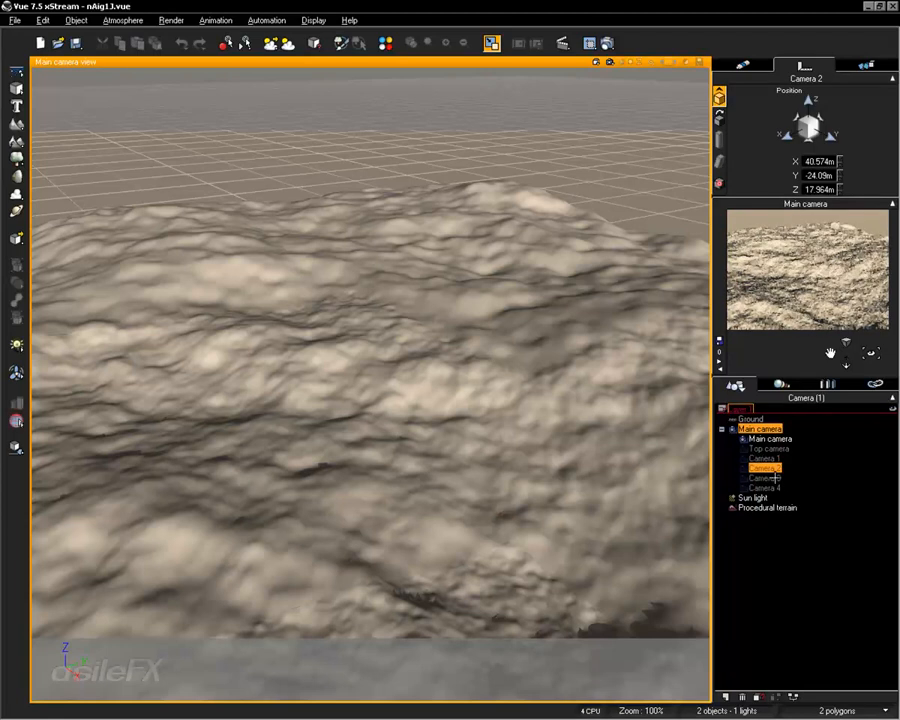
left_click(764, 468)
left_click(765, 487)
left_click(781, 574)
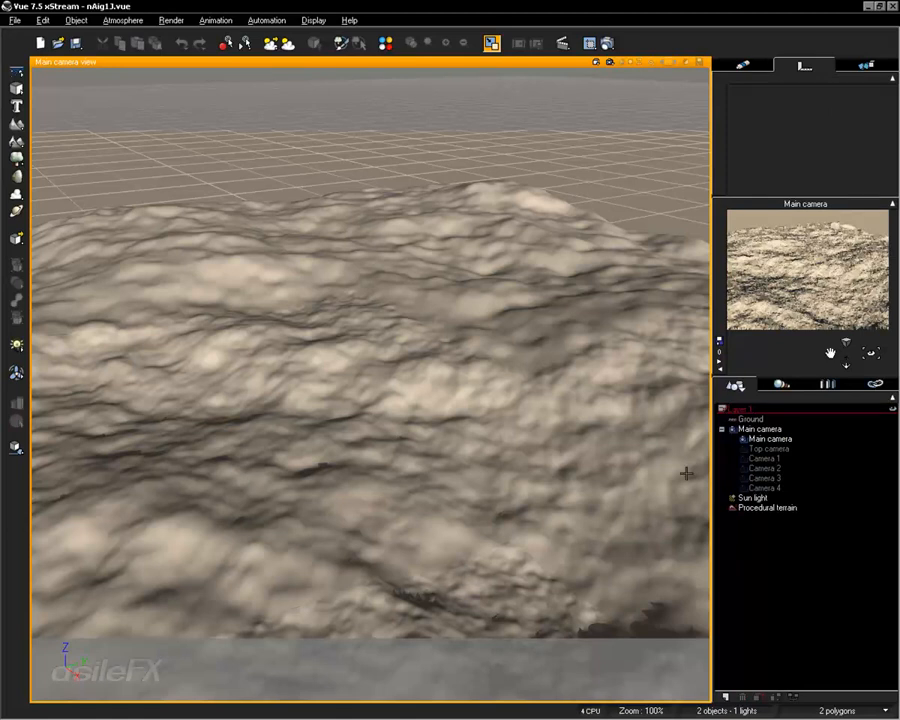
left_click(766, 458)
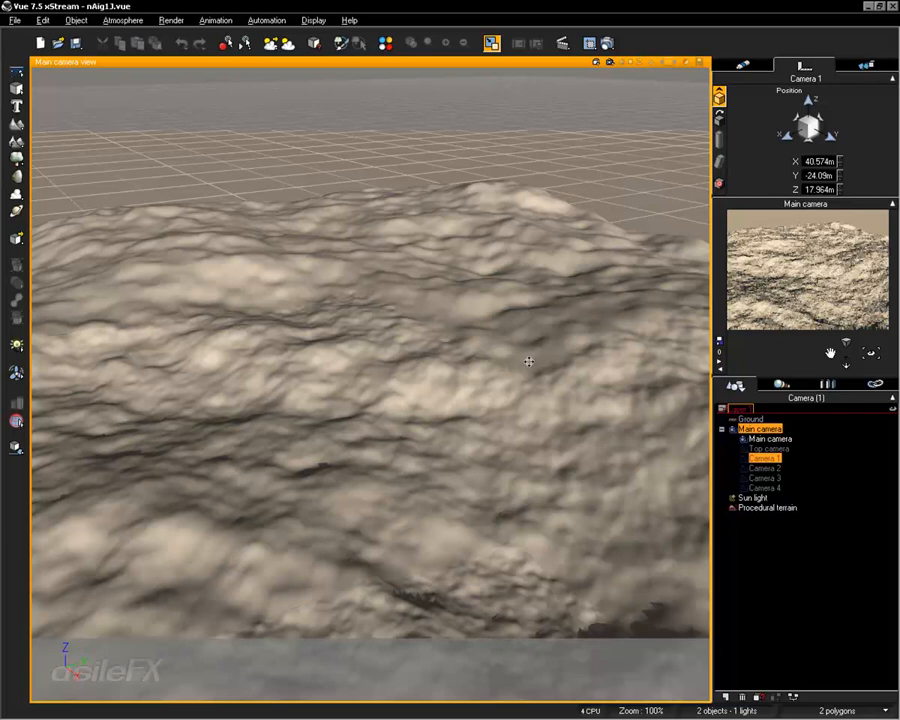
left_click(787, 539)
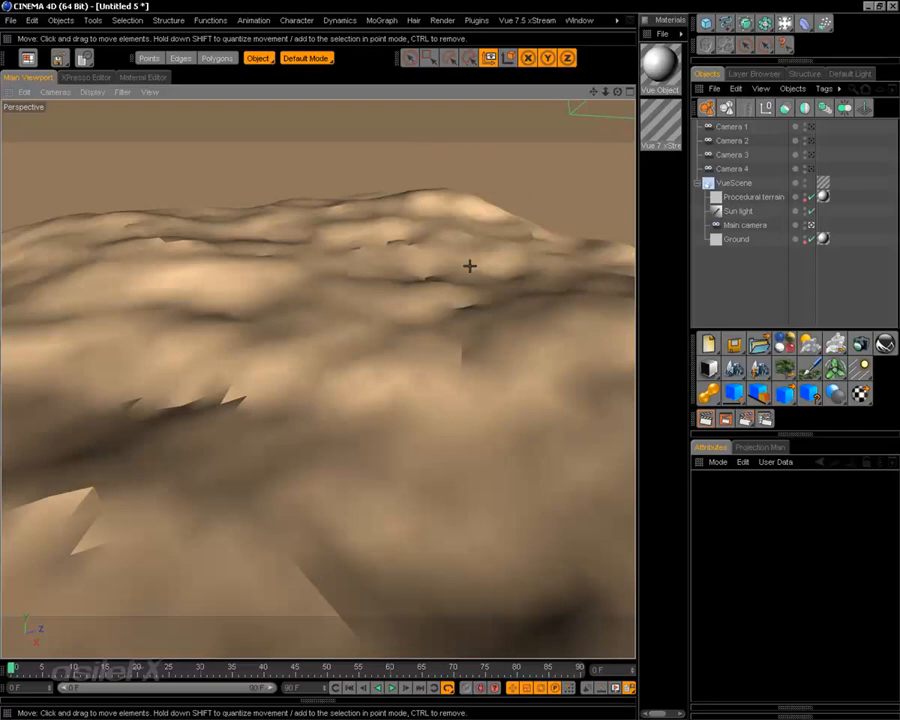
Step: In Cinema 4D, open the VueSynch synchronizer, examine its scene info and list of synchronizable objects, and close it
key("v")
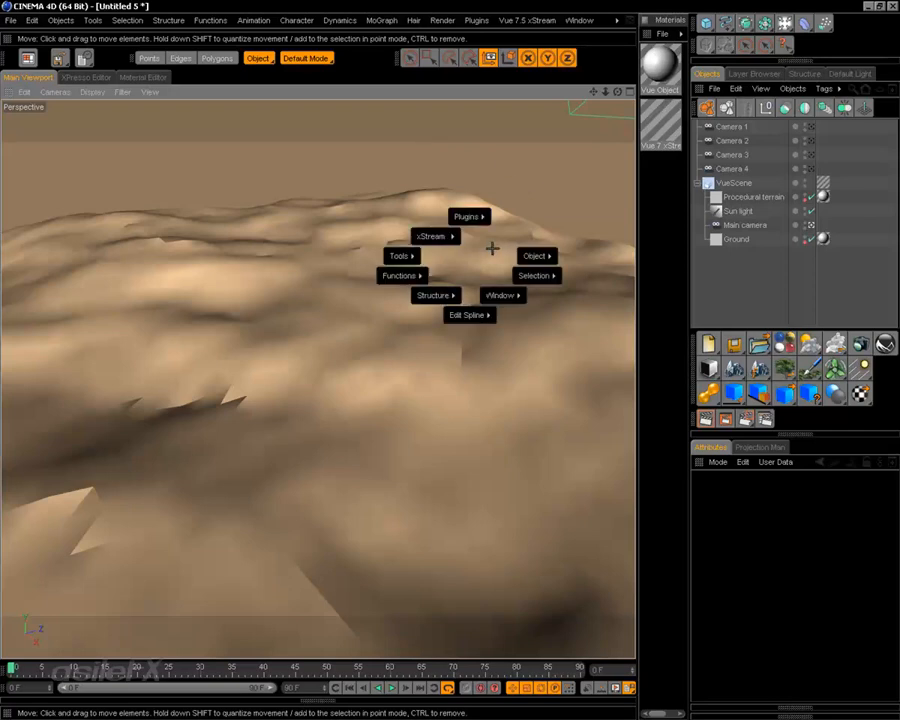
mouse_move(466, 215)
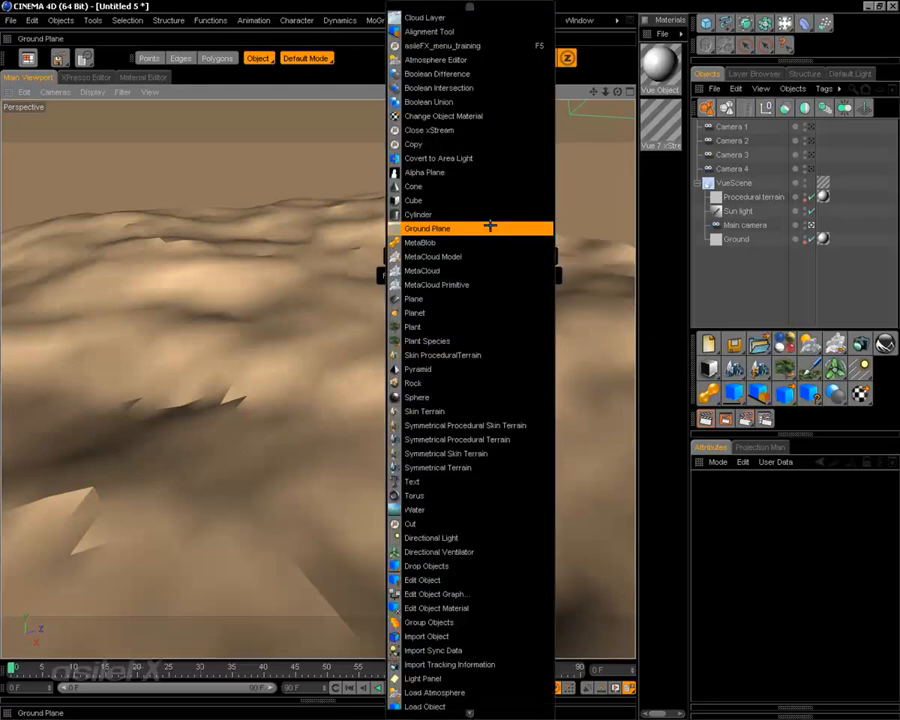
mouse_move(522, 188)
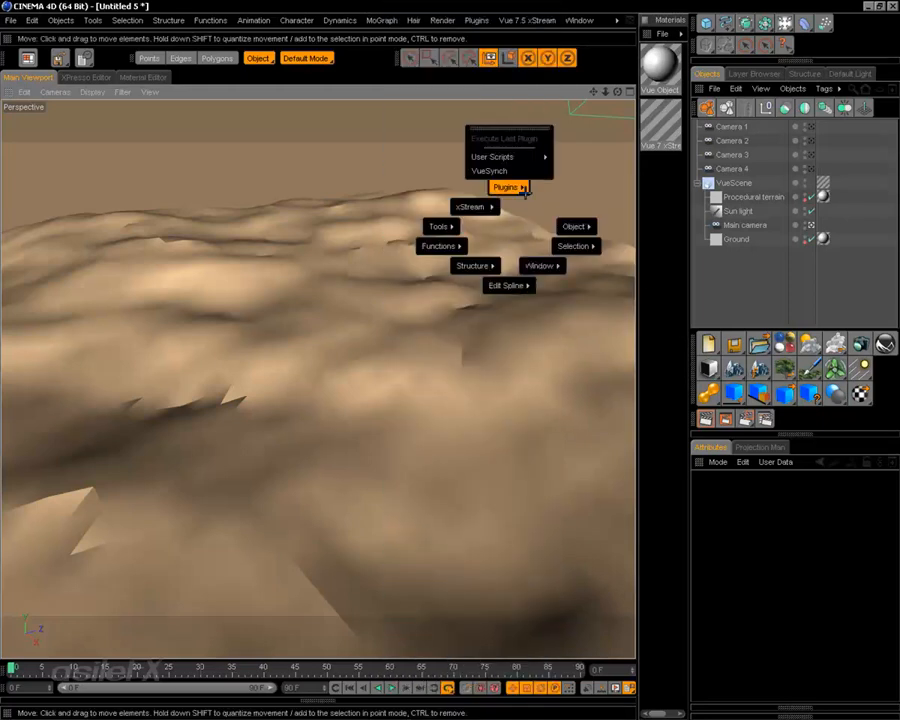
left_click(476, 20)
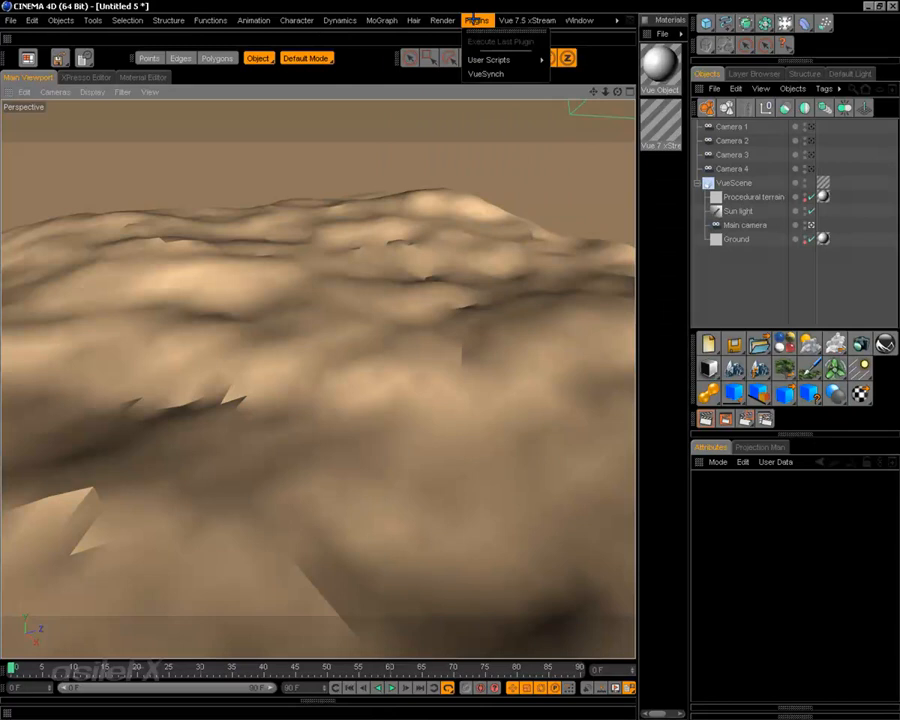
left_click(506, 74)
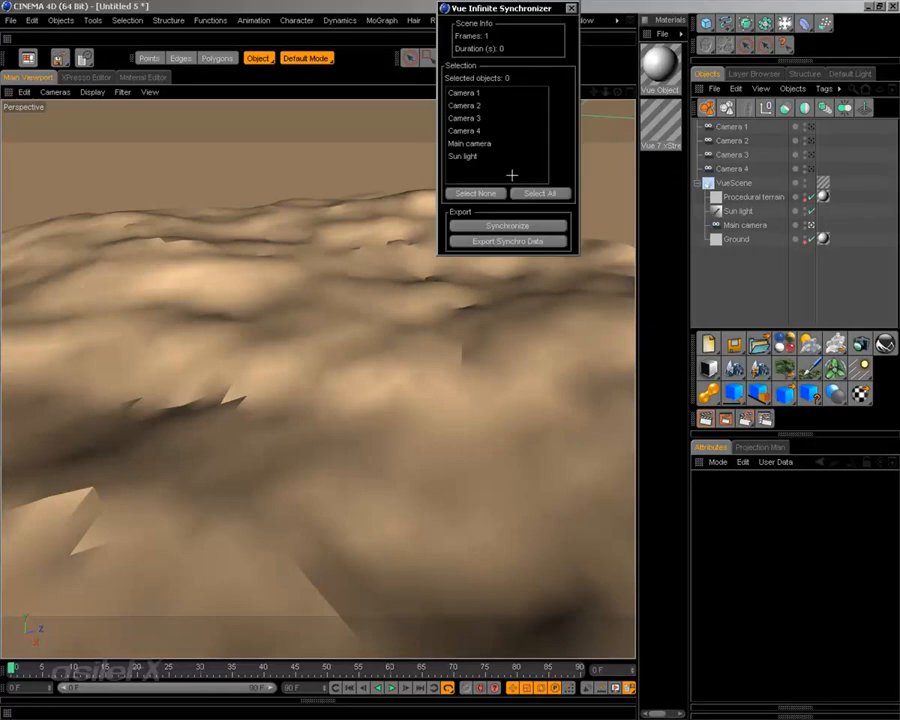
left_click_drag(525, 8, 499, 106)
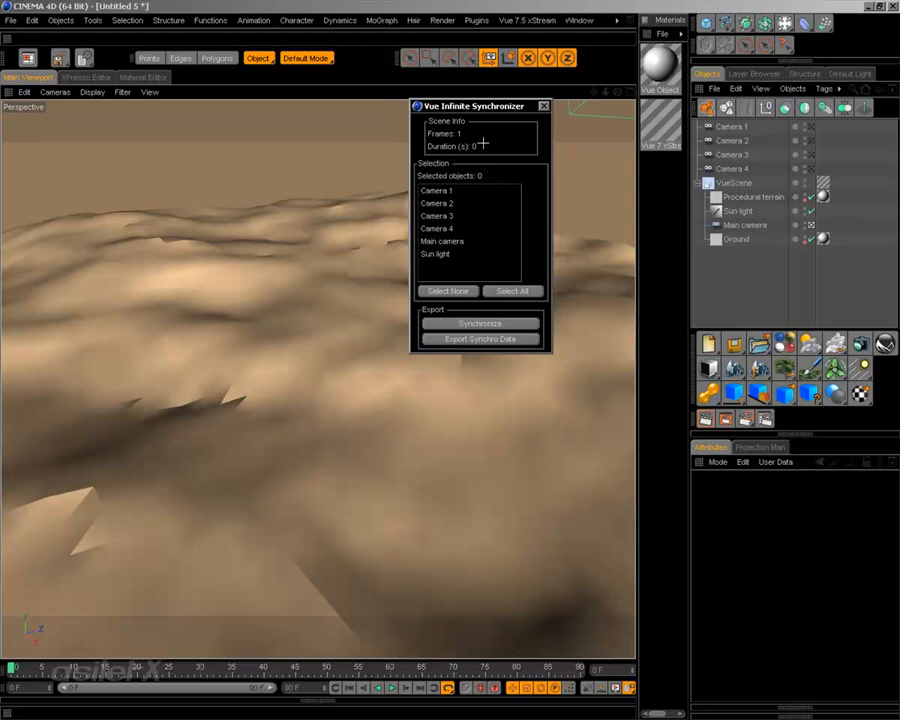
left_click(543, 106)
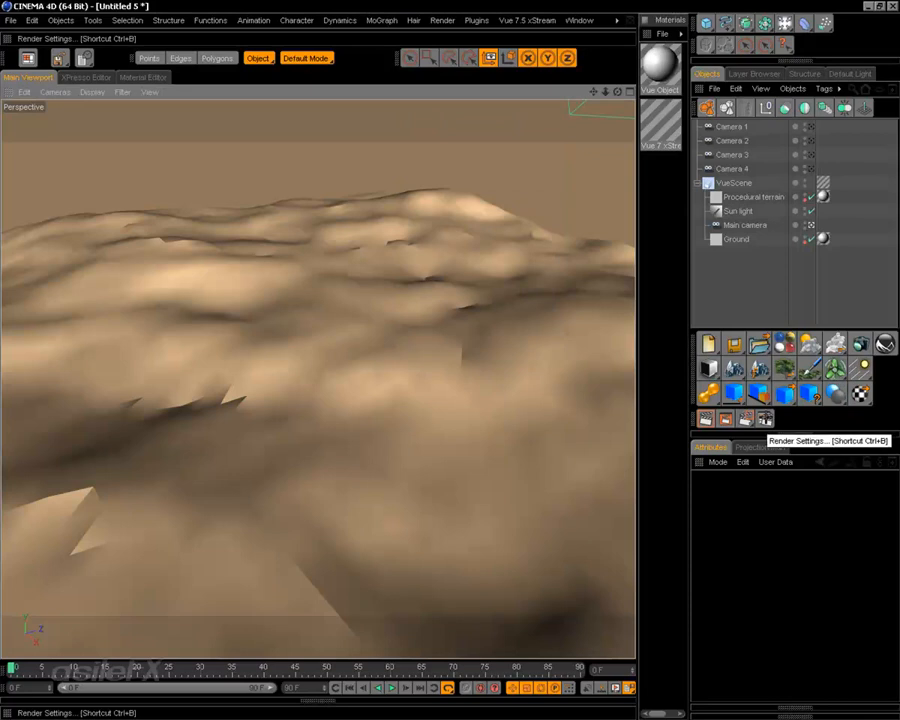
Step: Open the render settings, examine the output frame range, and close them
left_click(763, 418)
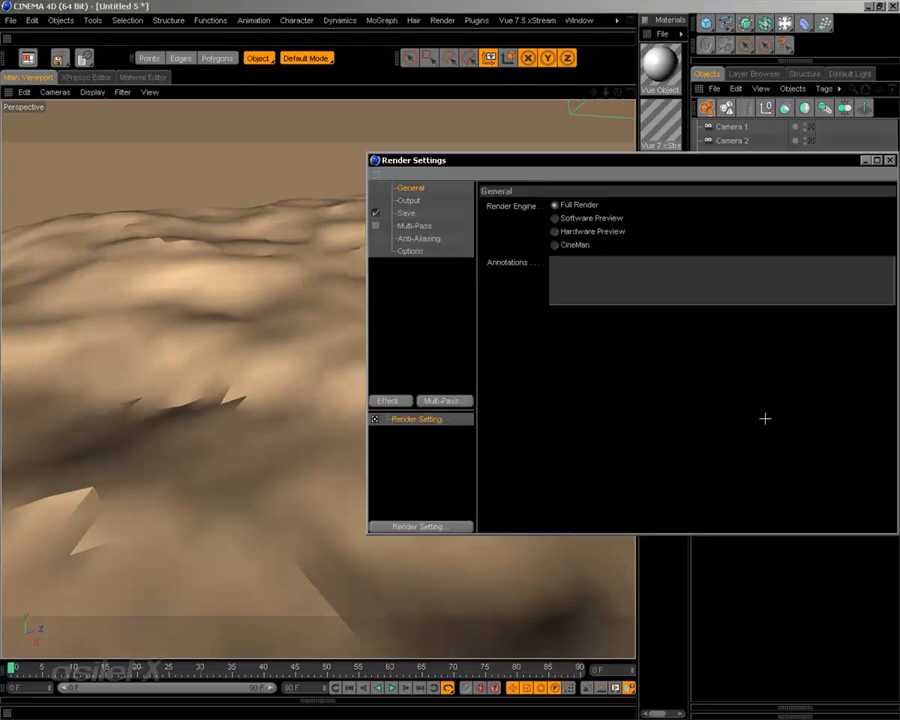
left_click_drag(514, 178, 303, 108)
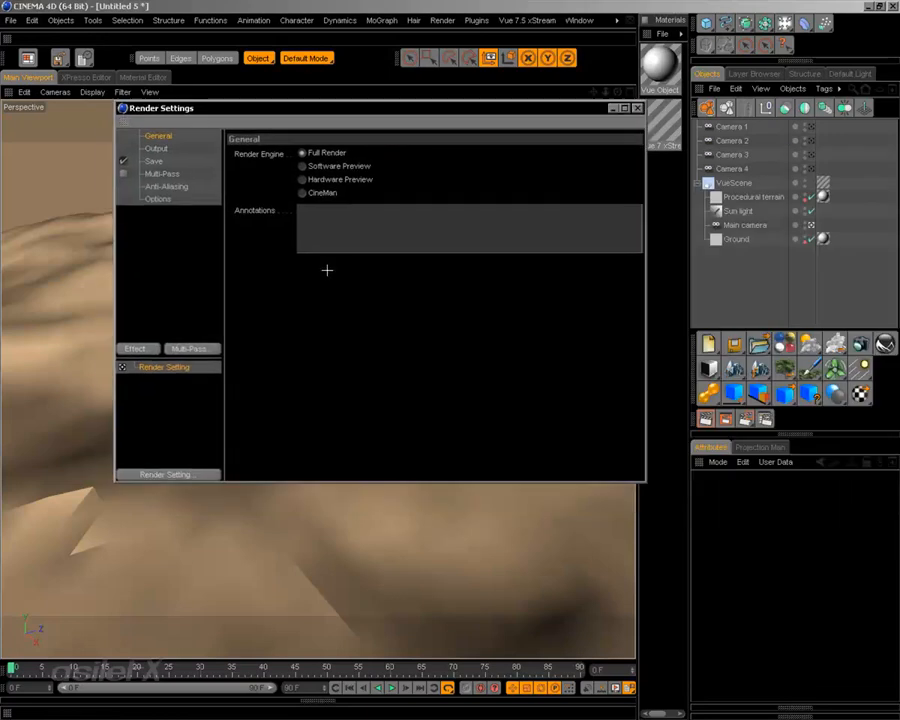
left_click(157, 148)
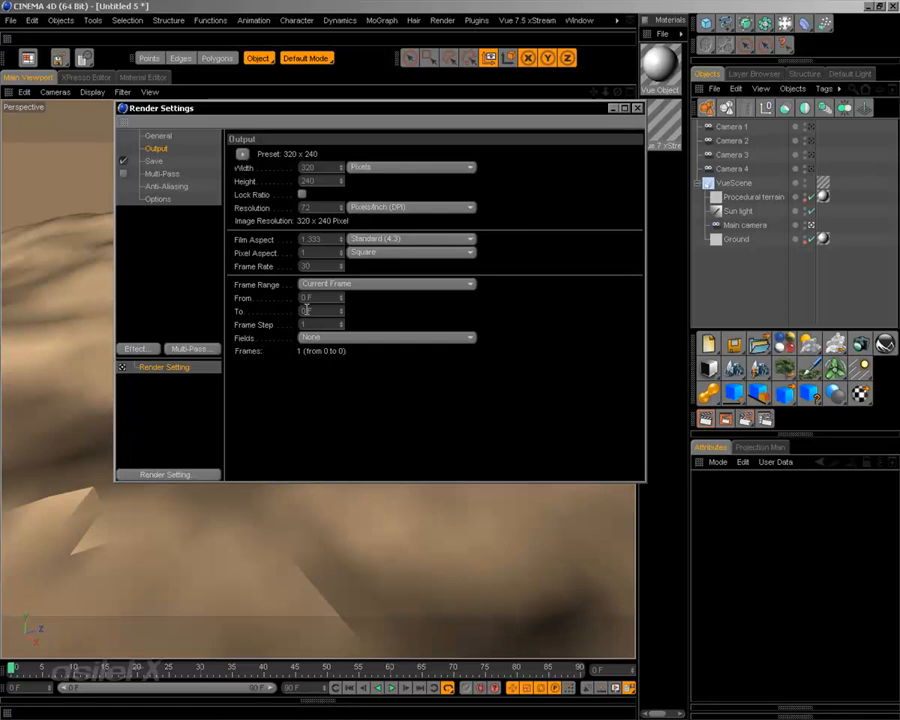
left_click_drag(307, 311, 289, 310)
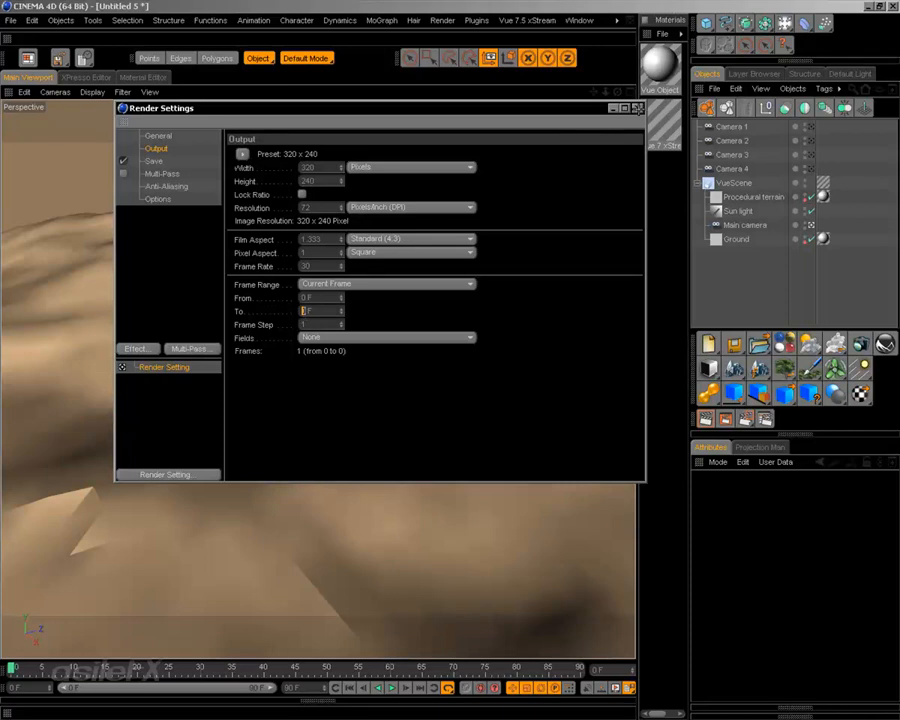
left_click(637, 108)
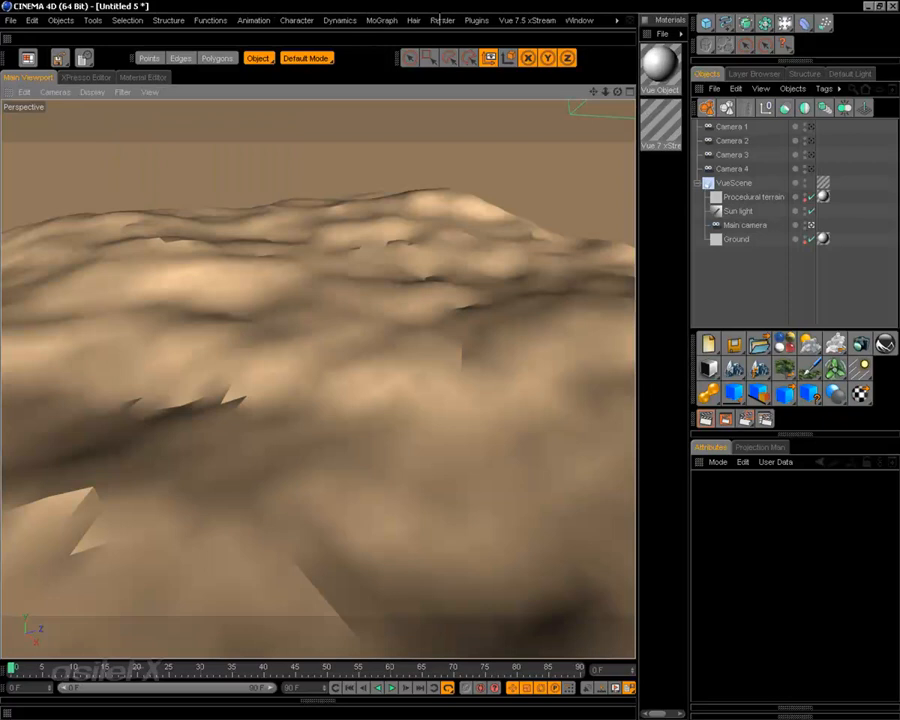
Step: Reopen the VueSynch synchronizer to check its frame count and duration, and close it
left_click(476, 20)
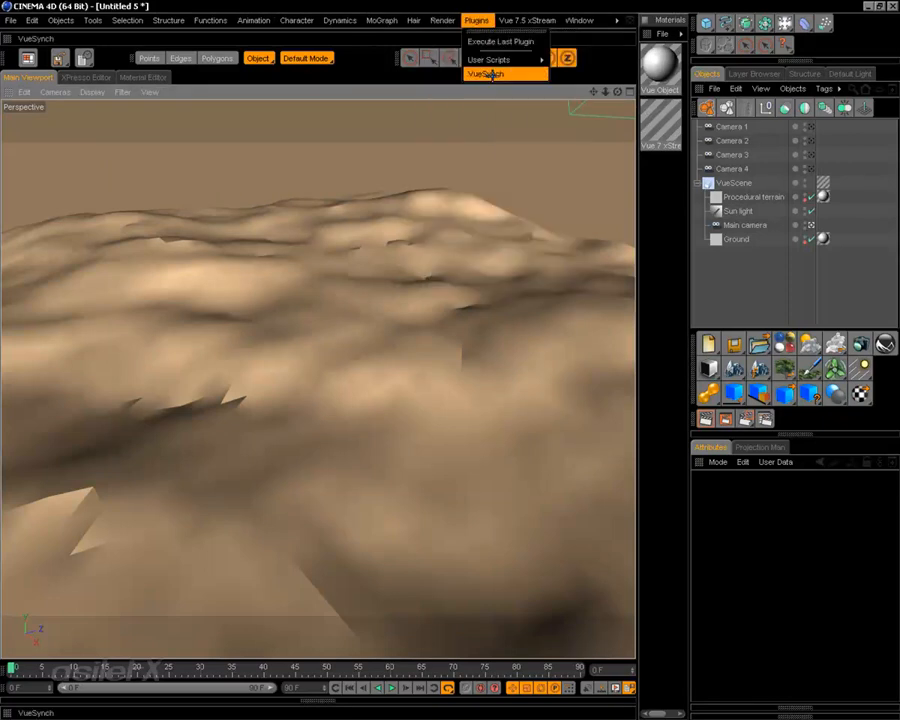
left_click(484, 72)
left_click_drag(510, 12, 497, 172)
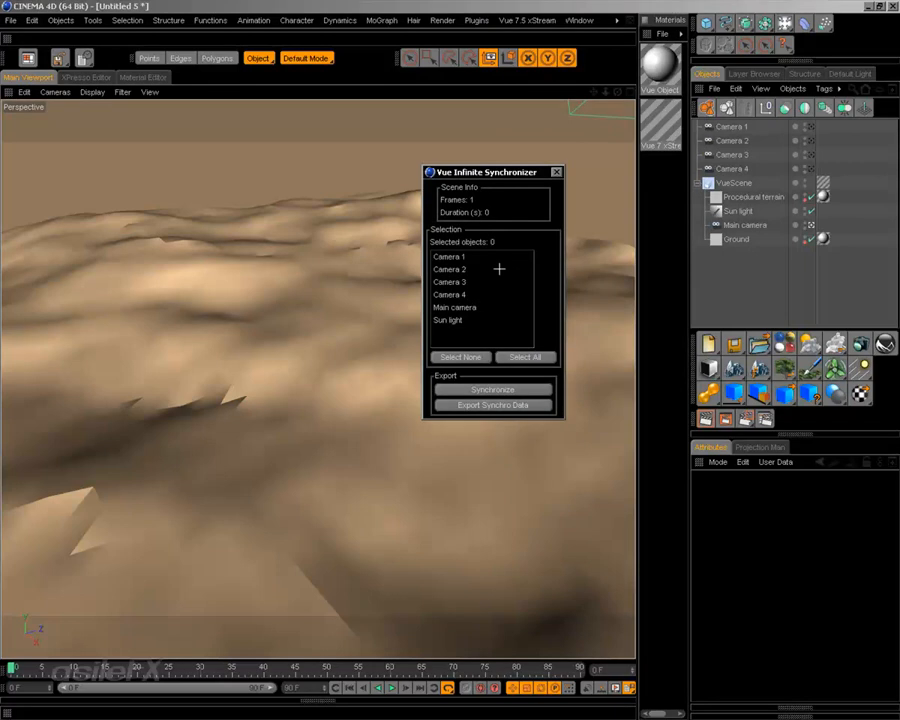
left_click(556, 172)
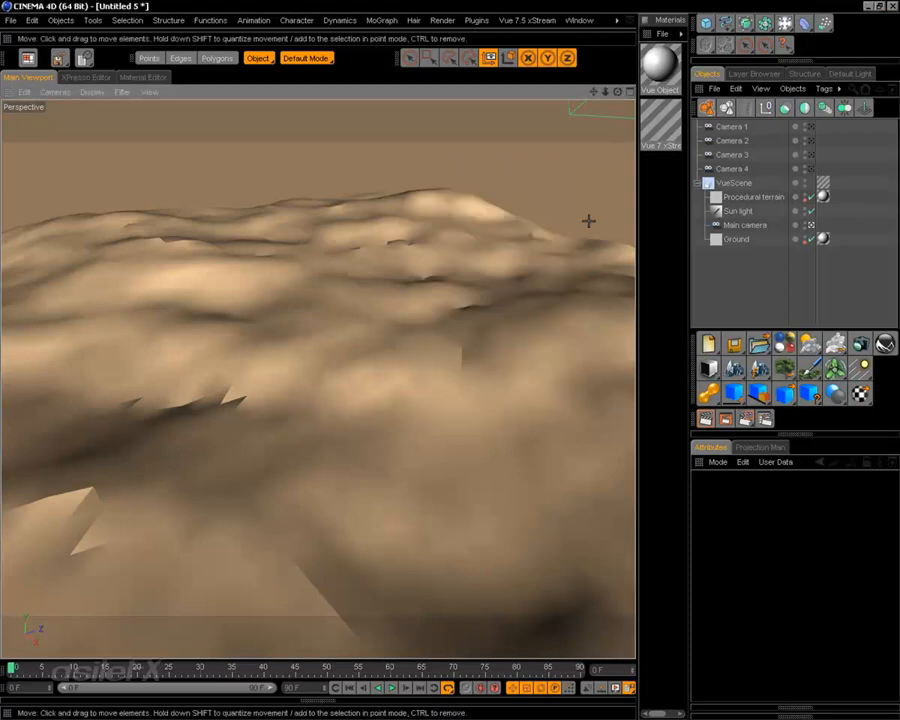
Step: Add a cube to the scene and check in the VueSynch synchronizer whether it is offered for synchronization
left_click(706, 23)
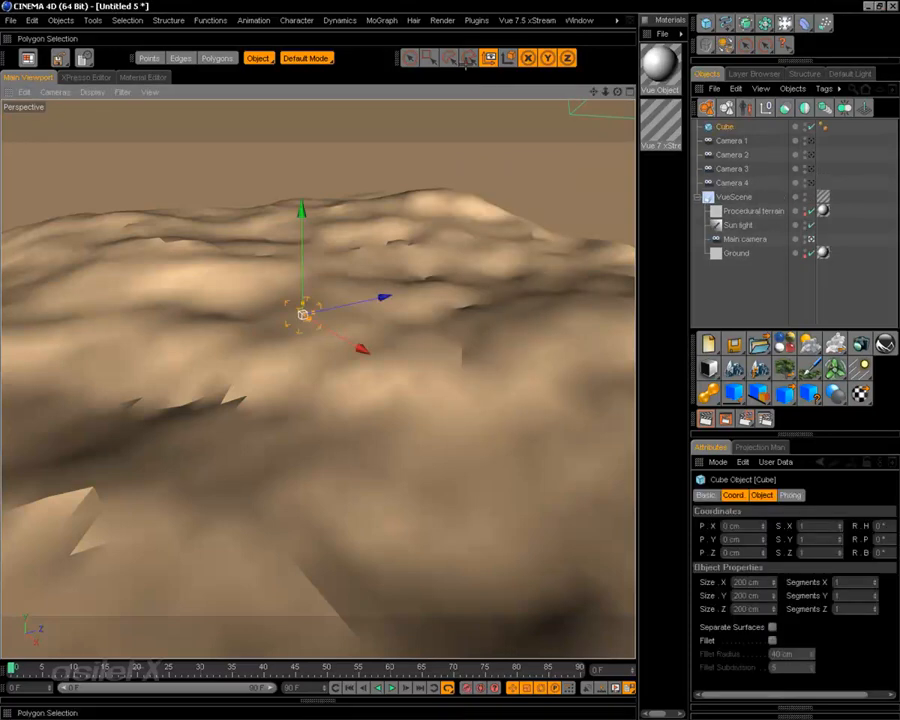
left_click(490, 20)
left_click(488, 72)
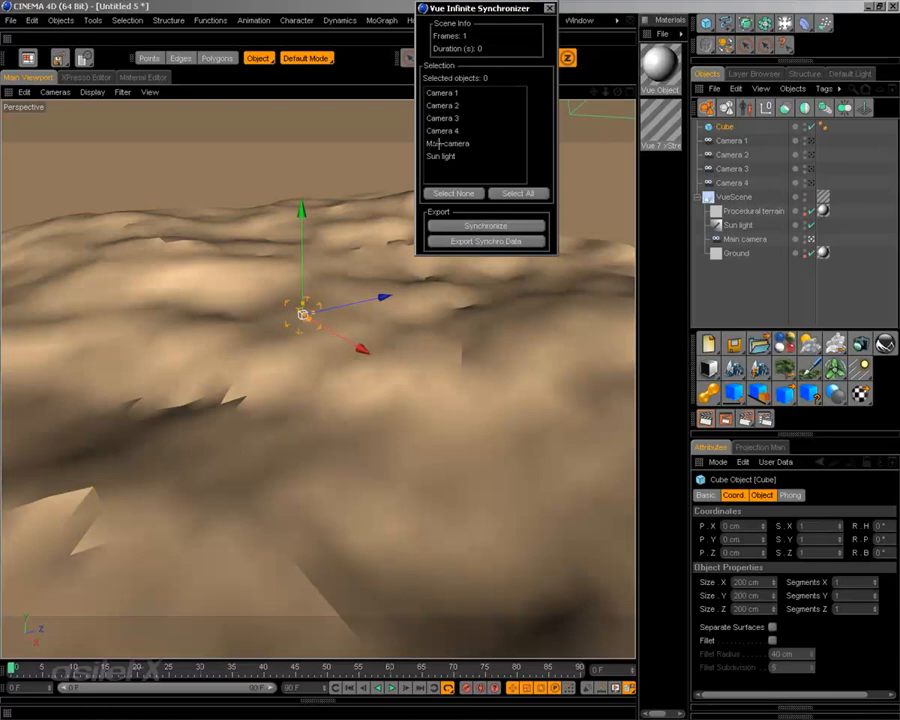
left_click_drag(470, 8, 474, 140)
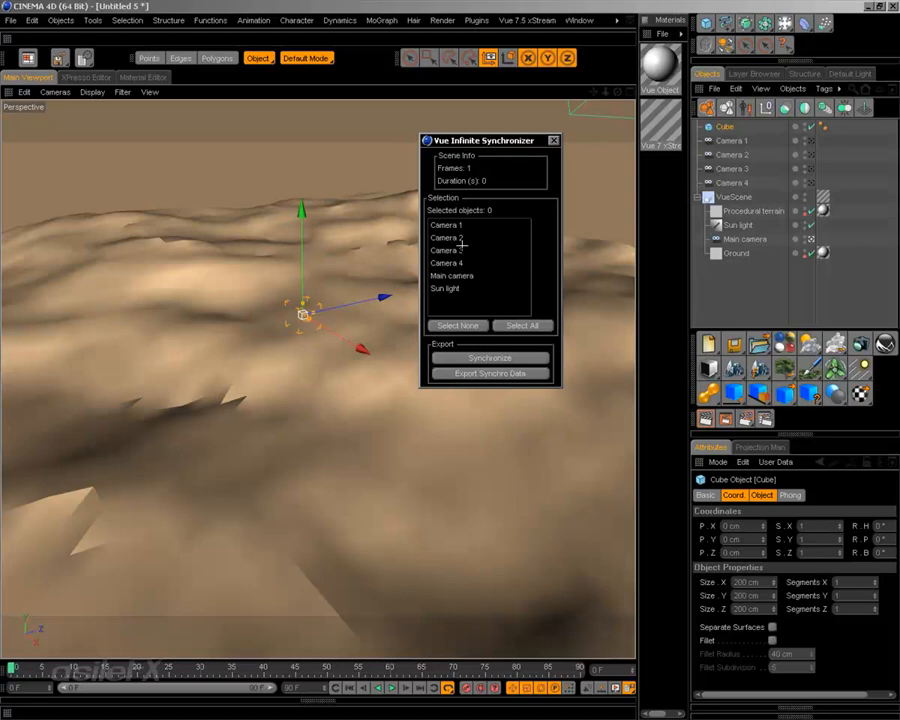
Step: Select Camera 1 through Camera 4 in the synchronizer, synchronize them with Vue, and close the dialog
left_click(456, 262)
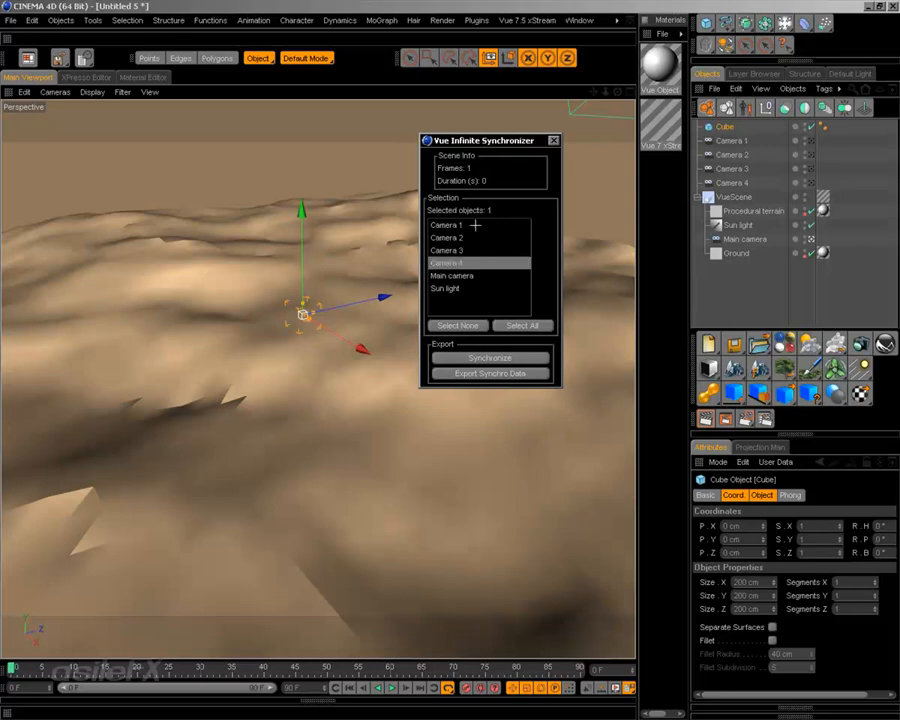
left_click(474, 227, "shift")
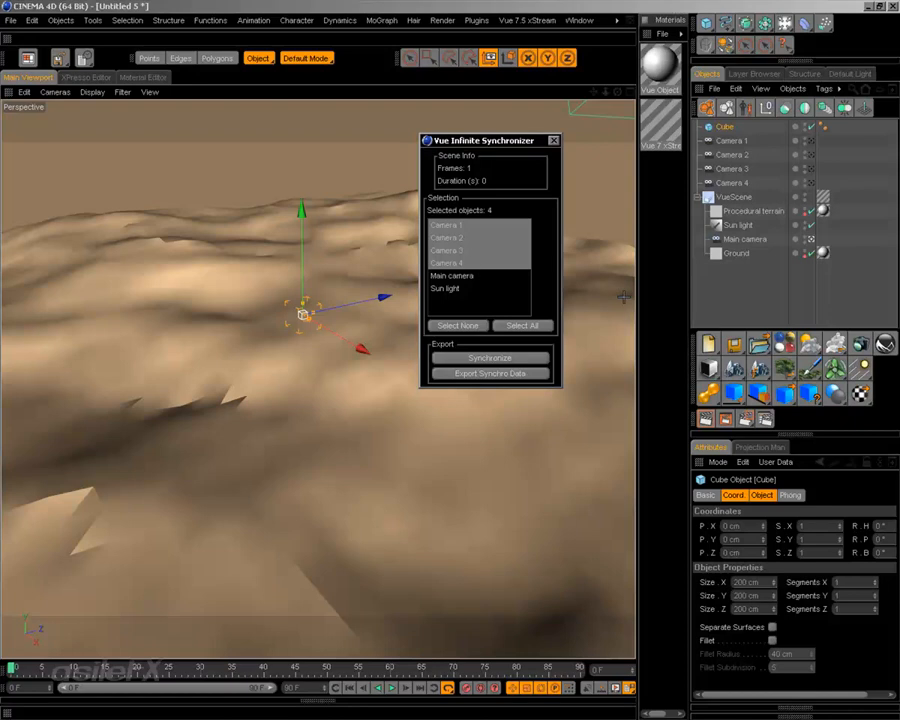
left_click(510, 356)
left_click(450, 397)
left_click(553, 140)
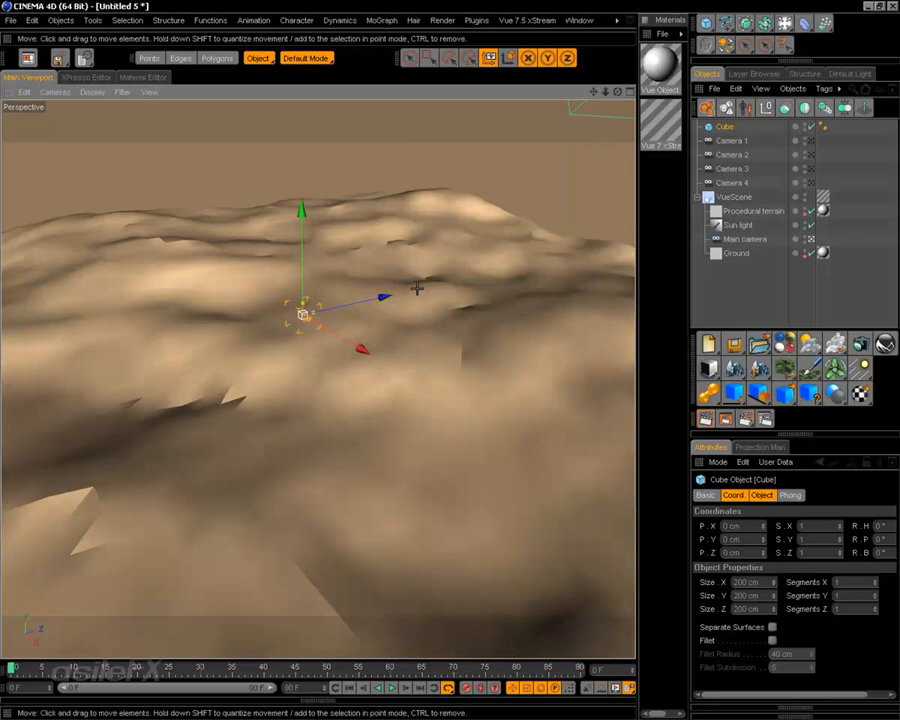
Step: Switch to Vue and load the new synchronization data
key("alt+Tab")
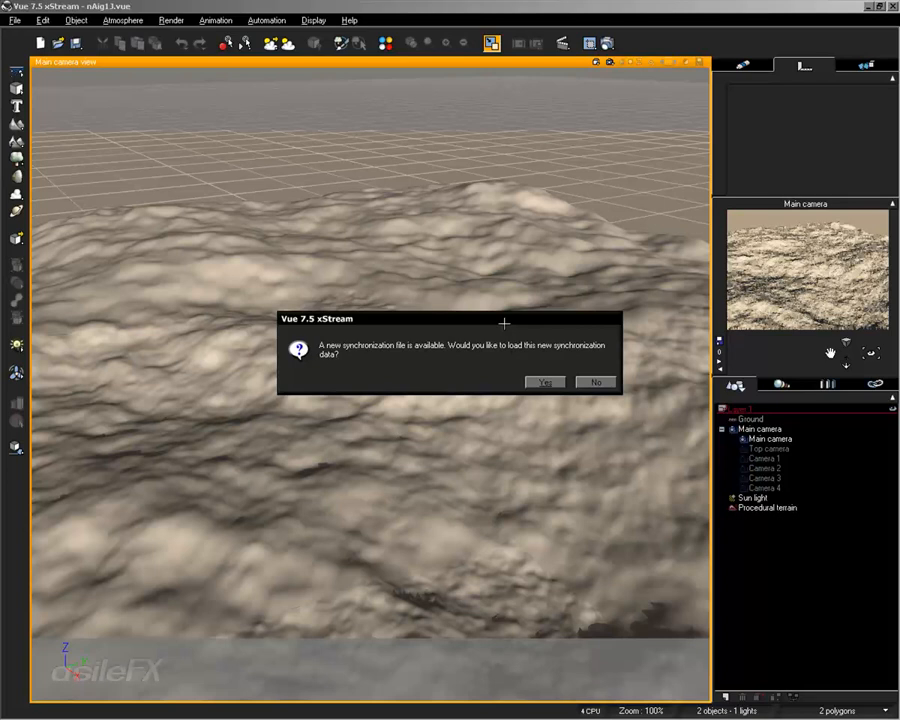
left_click(540, 382)
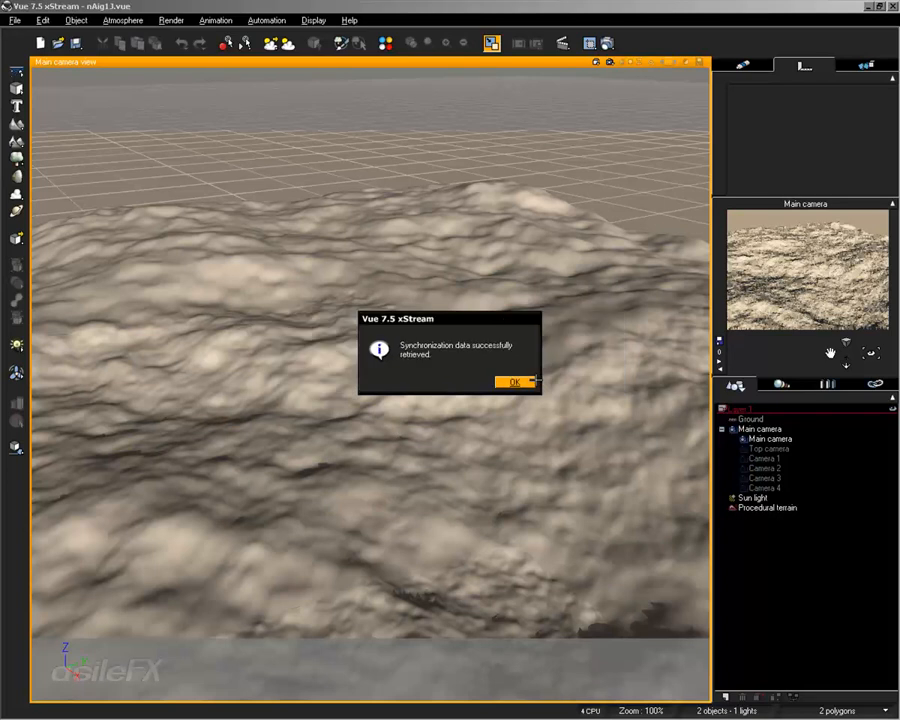
left_click(533, 381)
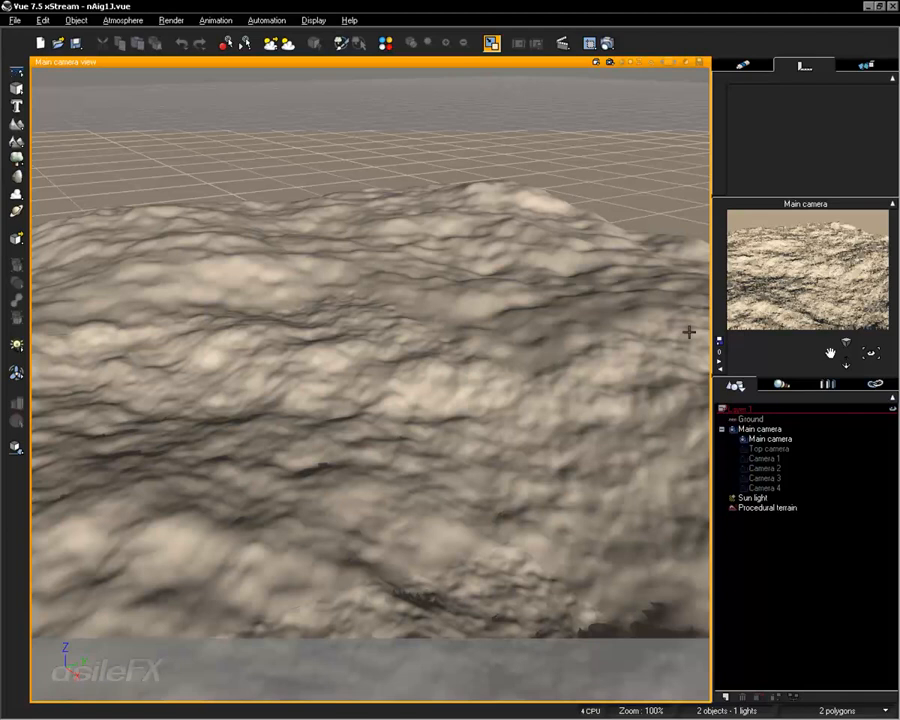
Step: Inspect Camera 1's position and the main camera's lens settings
left_click(770, 458)
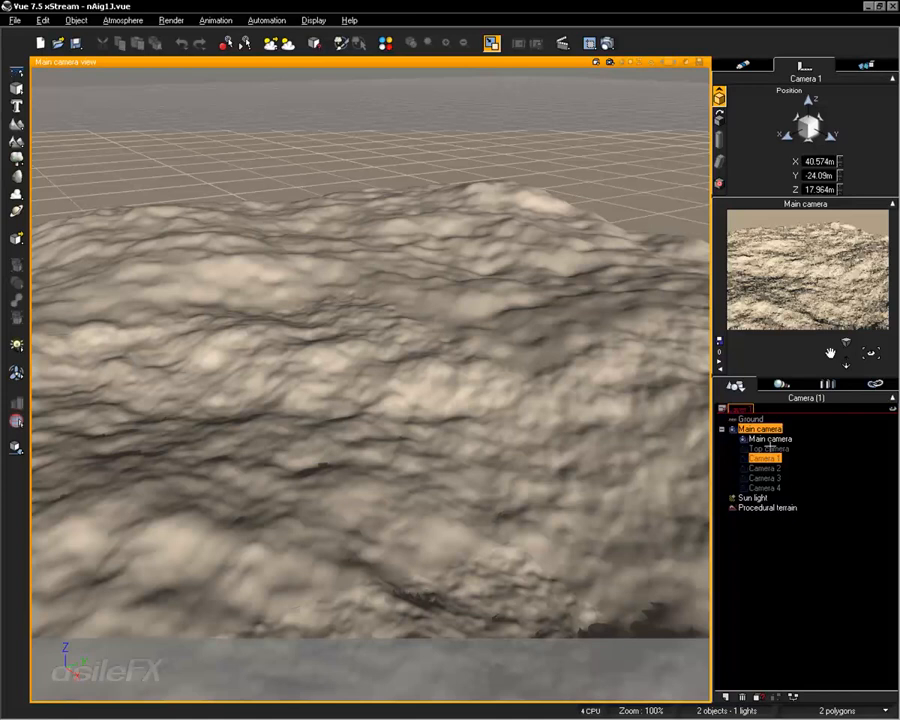
left_click(770, 438)
left_click(747, 67)
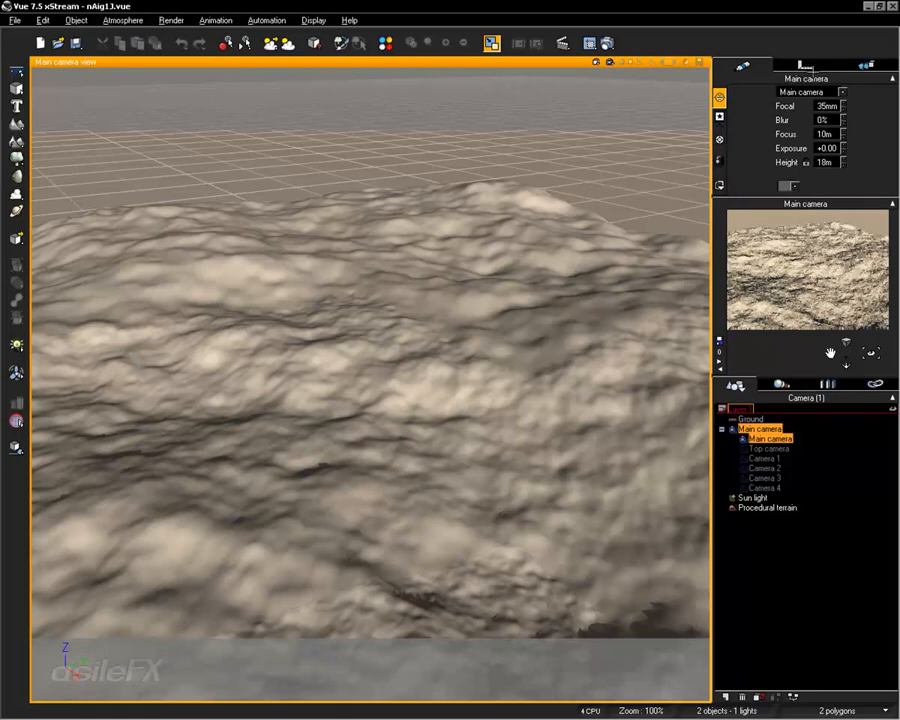
Step: Make the main camera switchable in its animation settings and acknowledge the notice
left_click(867, 66)
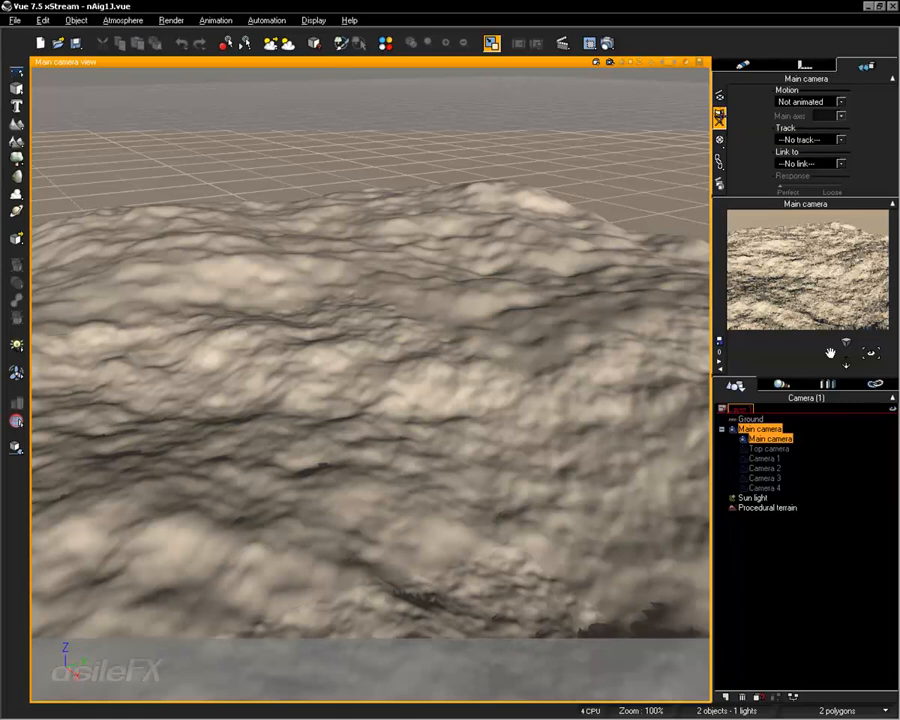
left_click(719, 117)
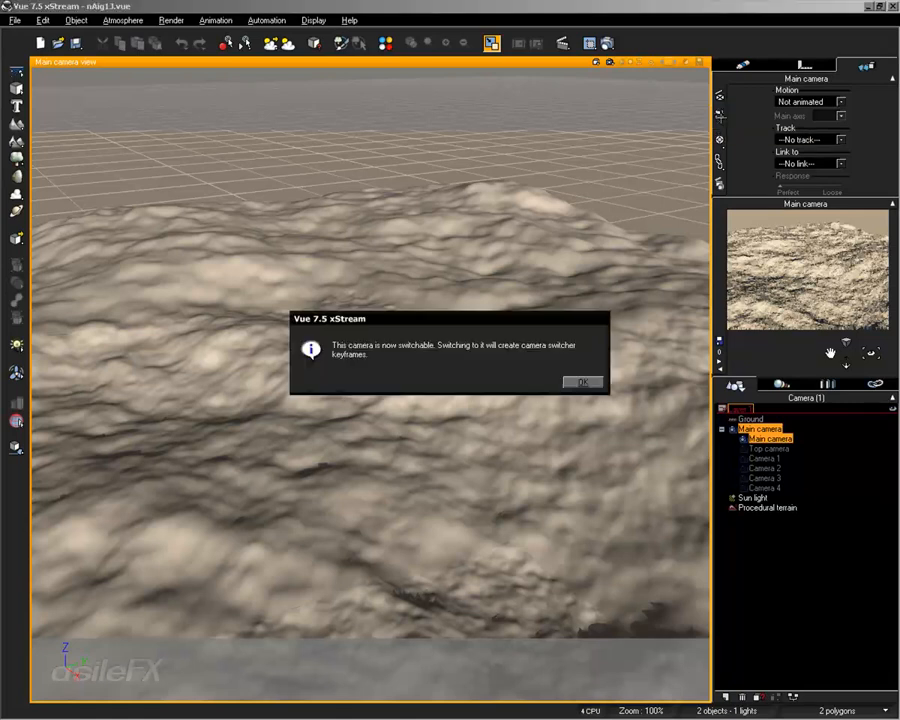
left_click(582, 382)
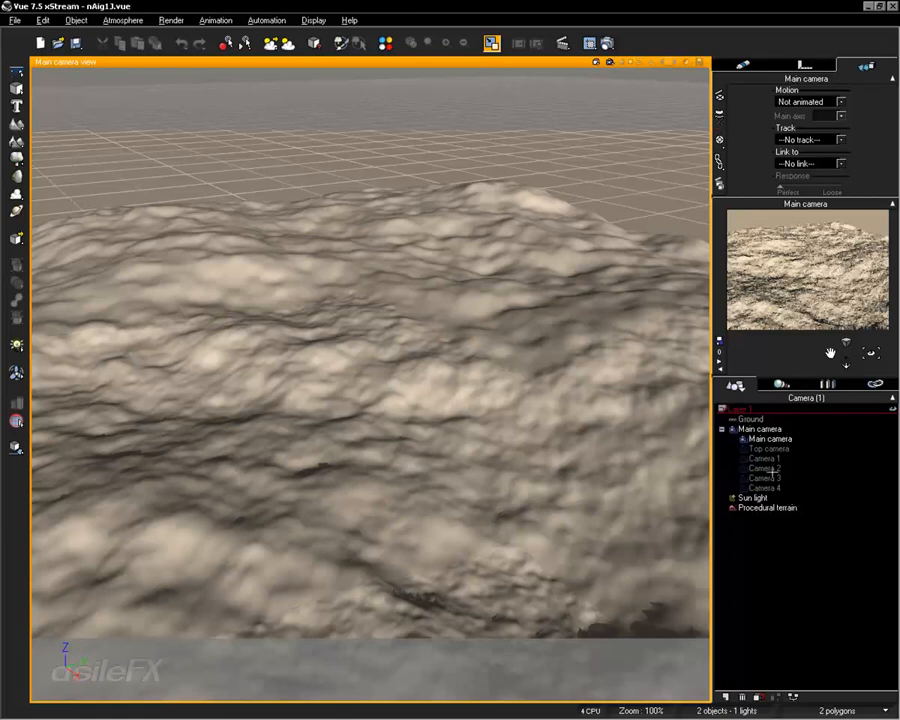
Step: Change the active camera to Camera 1 and make it switchable
left_click(771, 451)
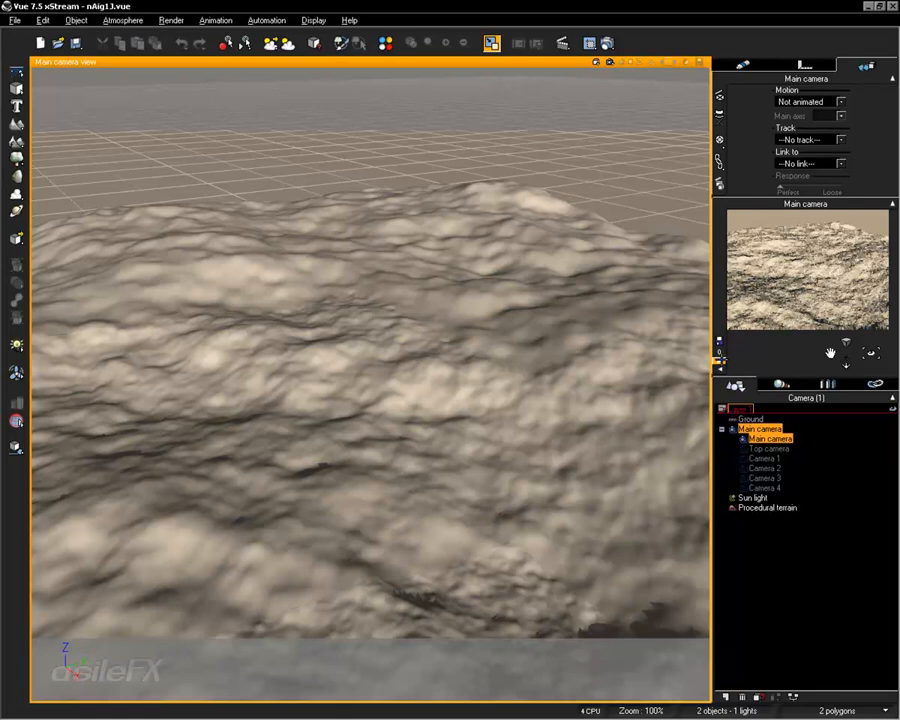
left_click(719, 361)
left_click(719, 361)
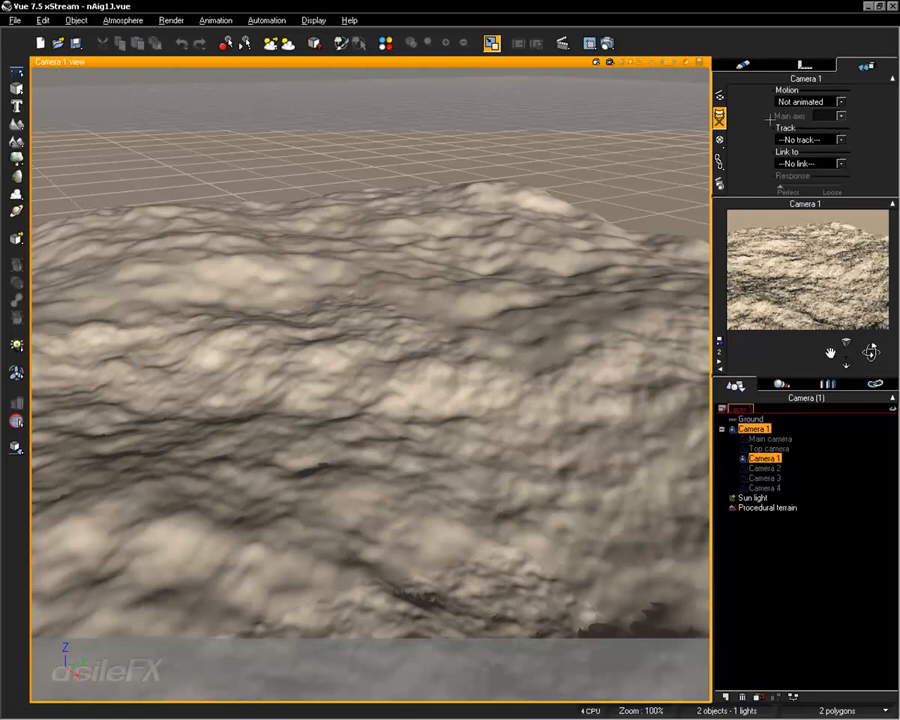
left_click(720, 114)
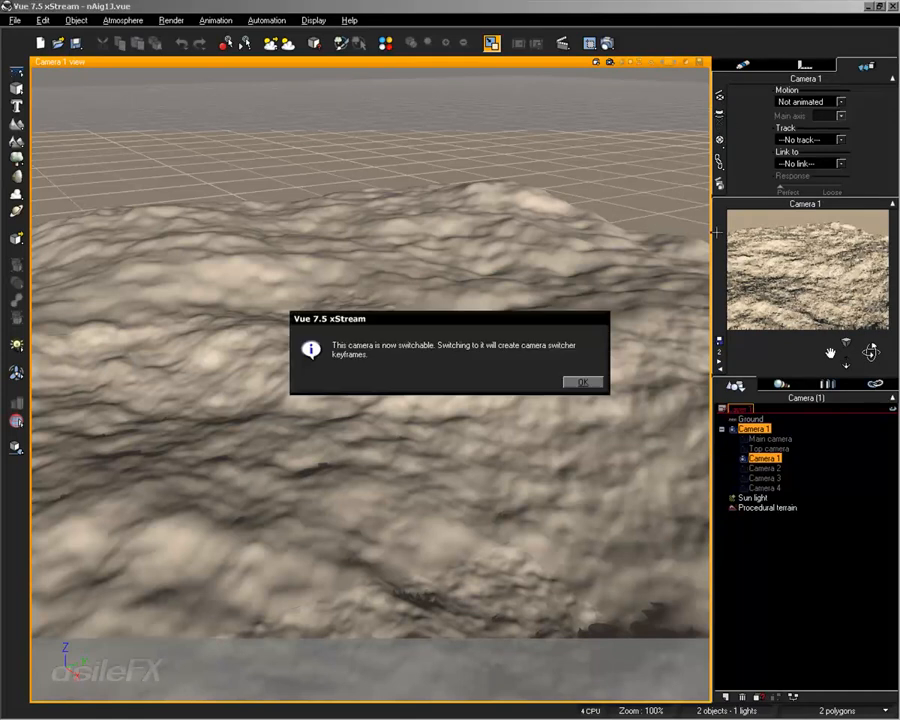
left_click(586, 388)
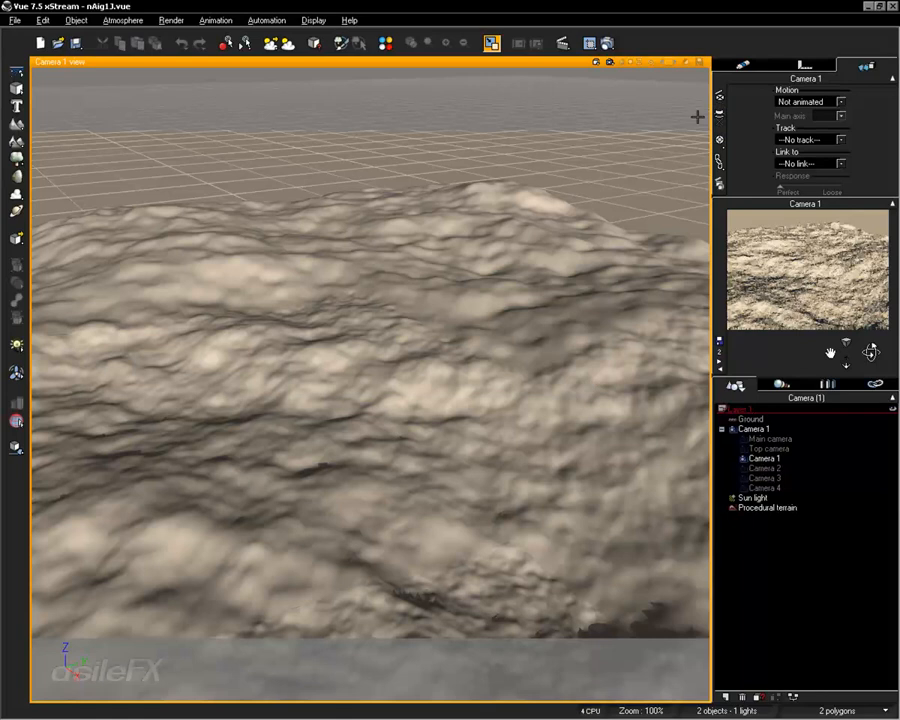
Step: Make Camera 2, Camera 3 and Camera 4 switchable one after another
left_click(720, 114)
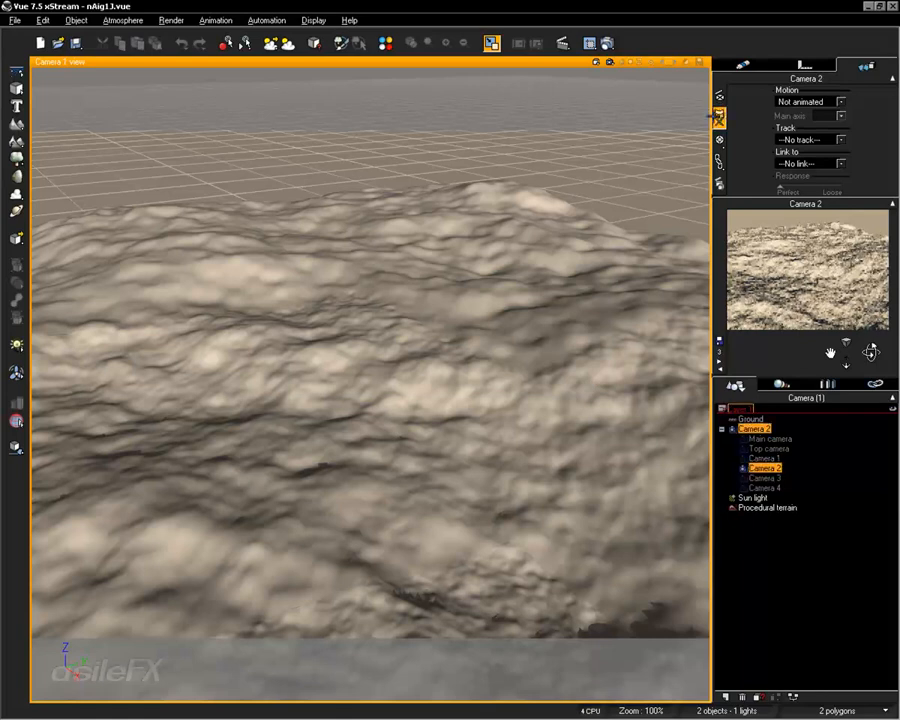
left_click(586, 377)
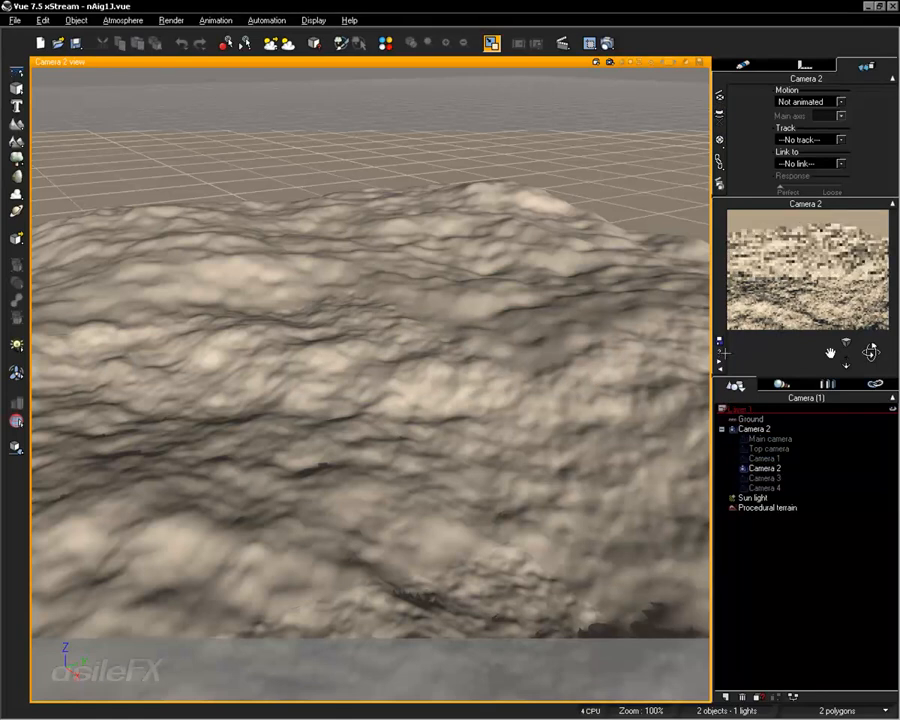
left_click(720, 114)
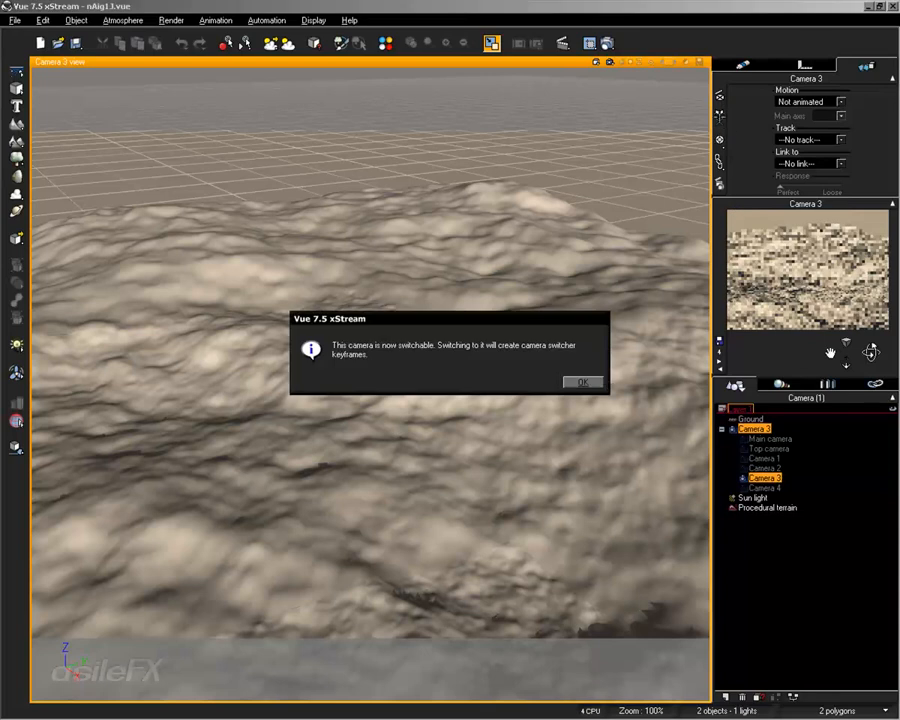
left_click(582, 382)
left_click(720, 114)
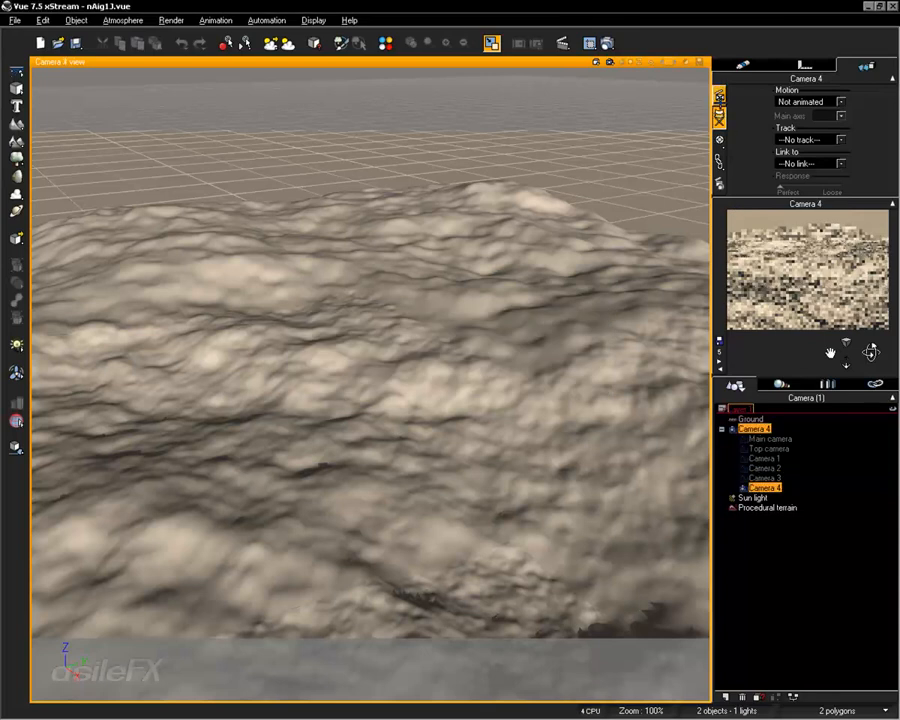
left_click(628, 377)
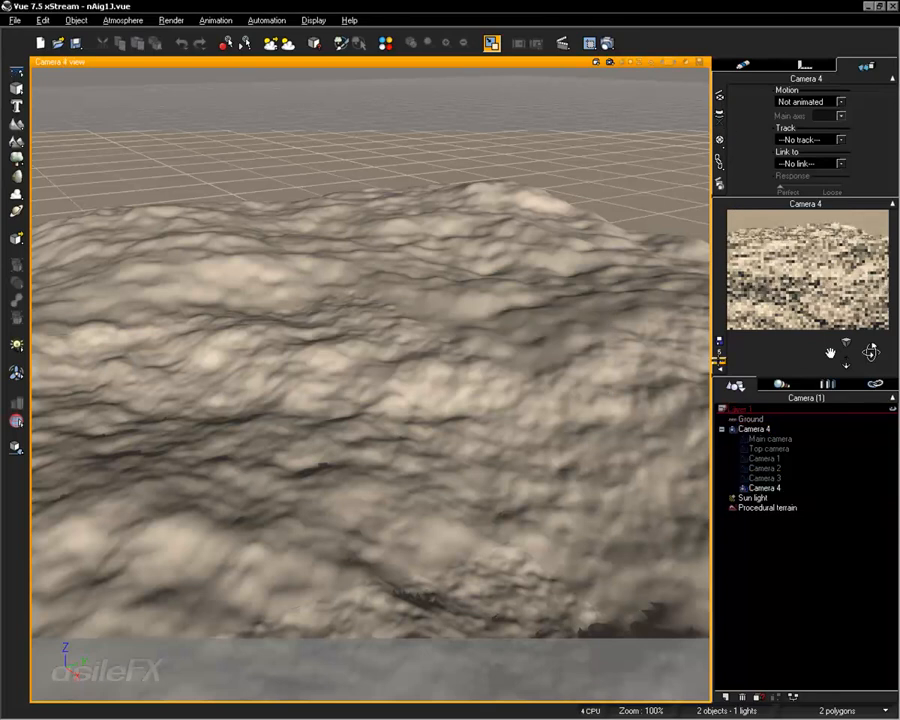
Step: Change the active camera to the top camera and make it switchable
left_click(721, 361)
left_click(721, 361)
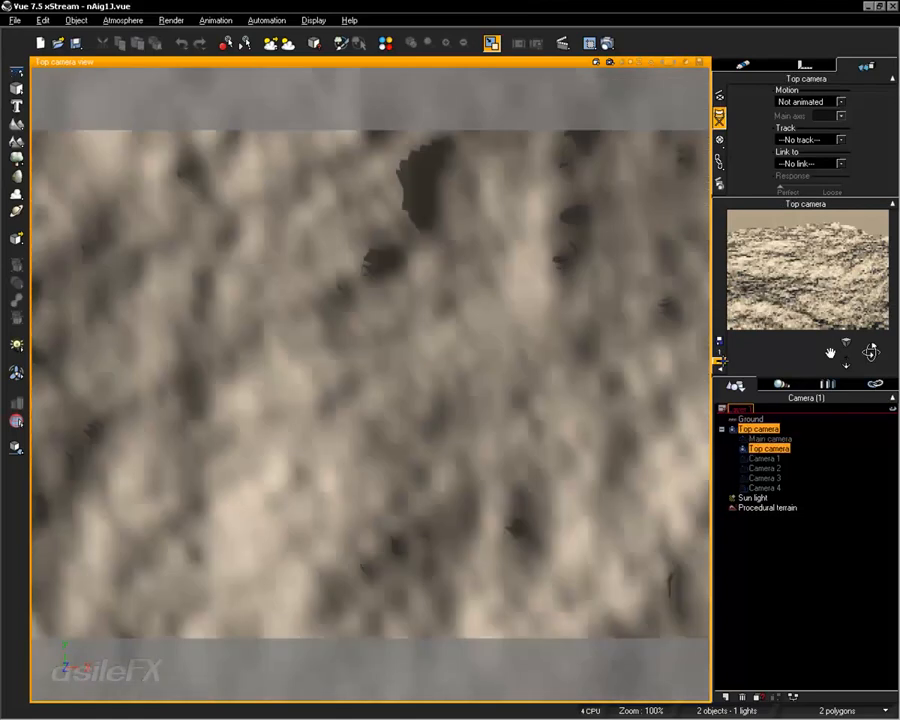
left_click(720, 116)
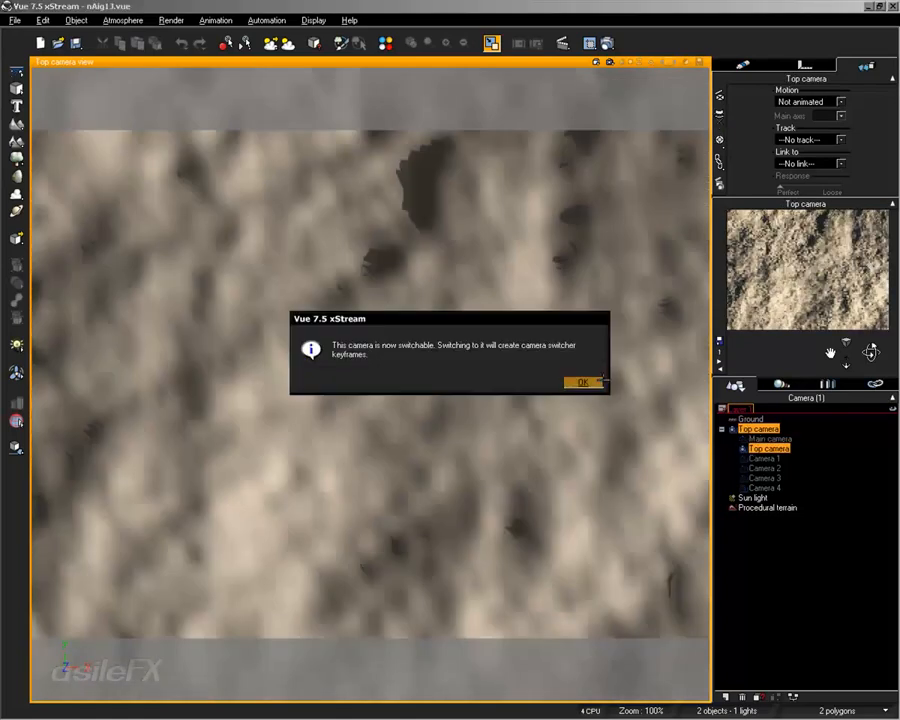
left_click(582, 382)
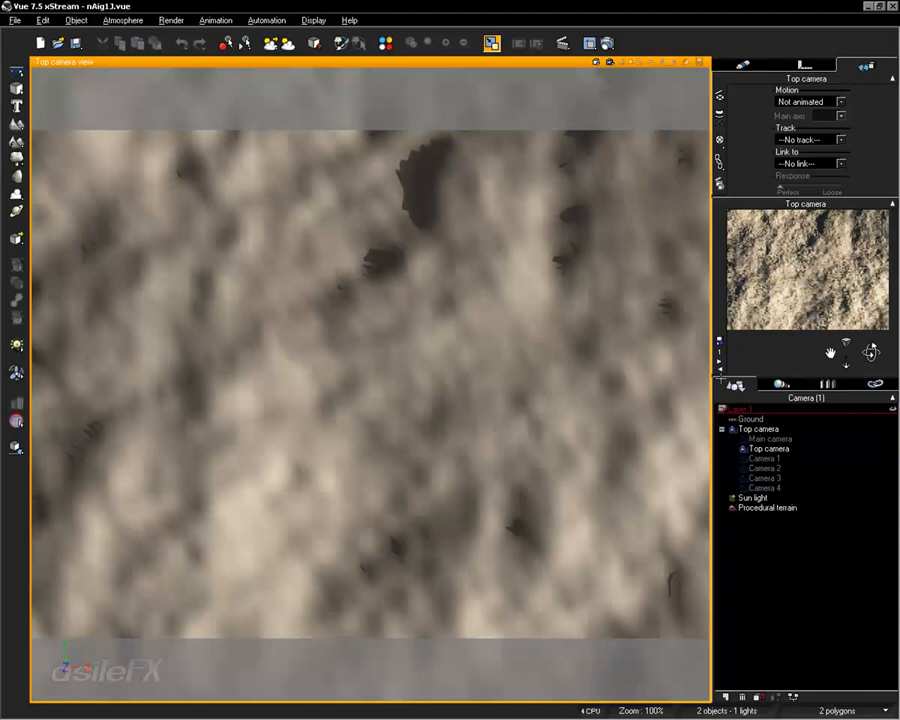
Step: Set Camera 1's motion to Synchronized and synchronize it with the imported Camera 1
left_click(766, 439)
left_click(721, 361)
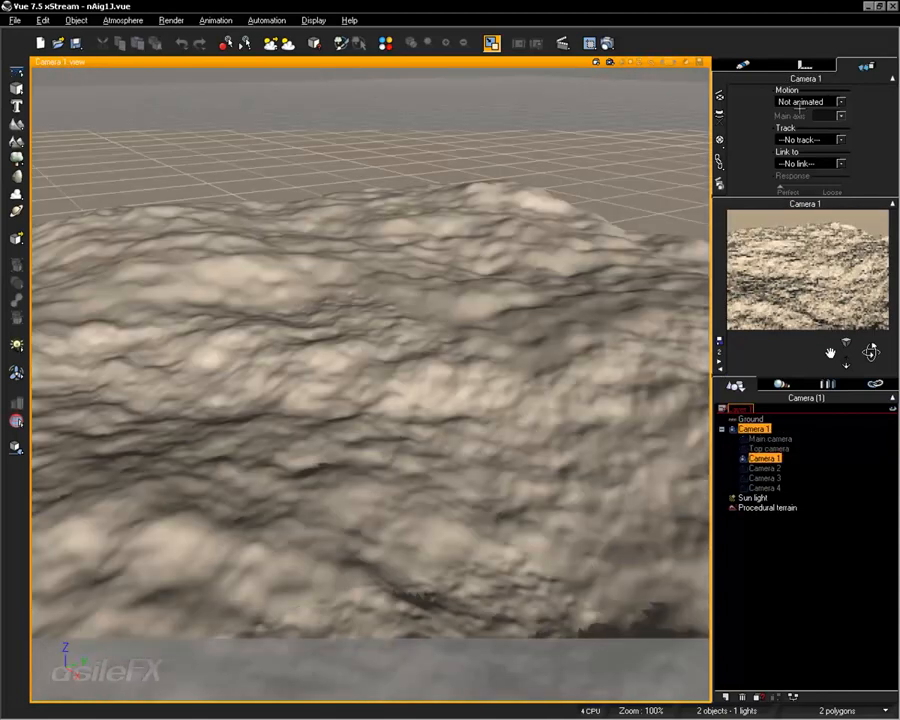
left_click(812, 101)
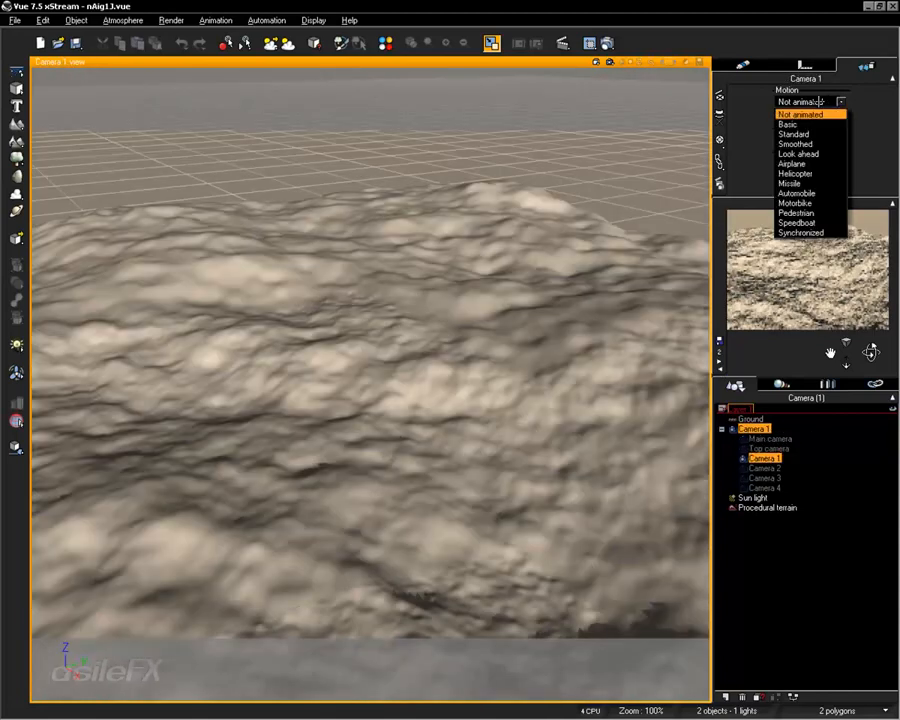
left_click(811, 233)
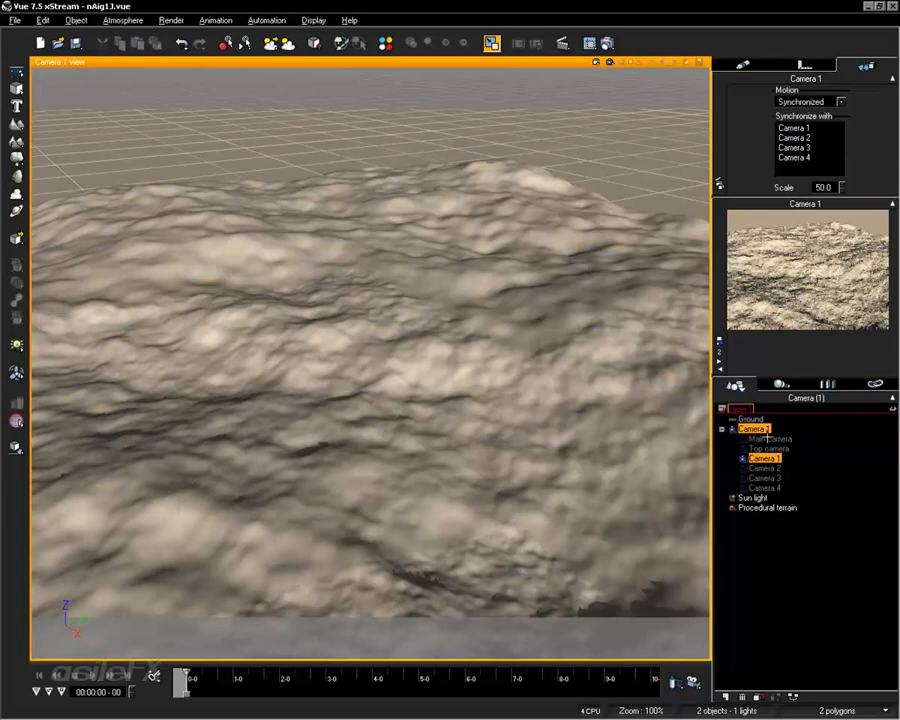
left_click(796, 128)
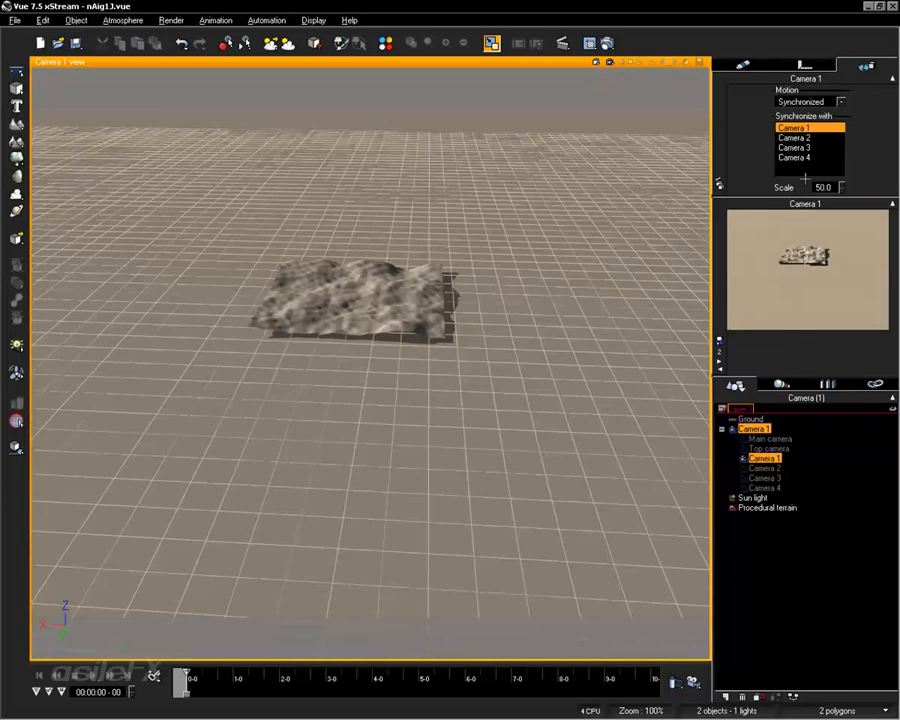
Step: Set Camera 2's motion to Synchronized and synchronize it with the imported Camera 2
left_click(720, 361)
left_click(803, 102)
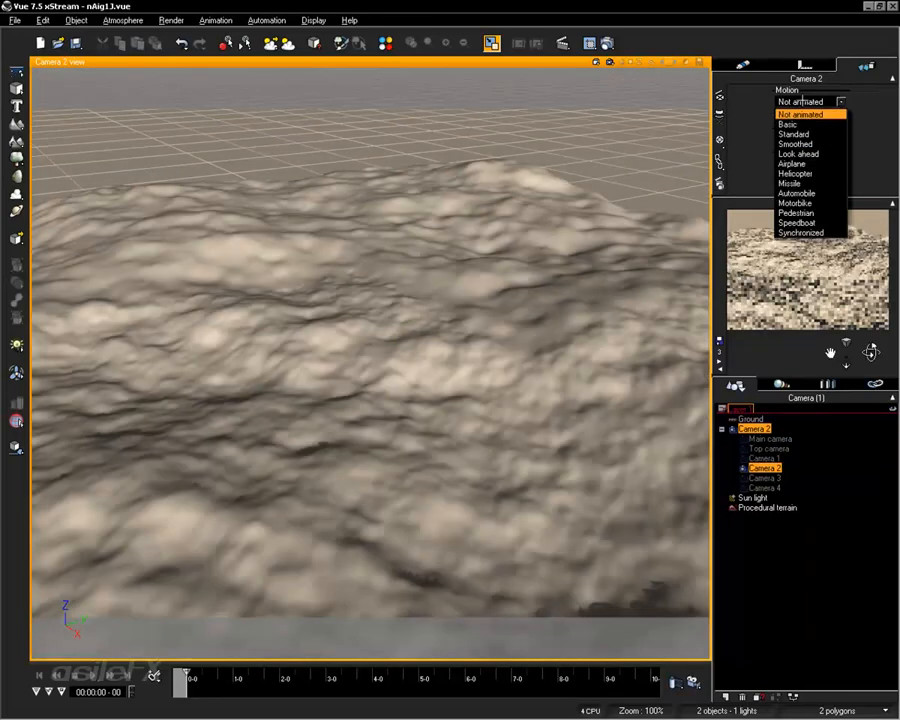
left_click(800, 232)
left_click(795, 137)
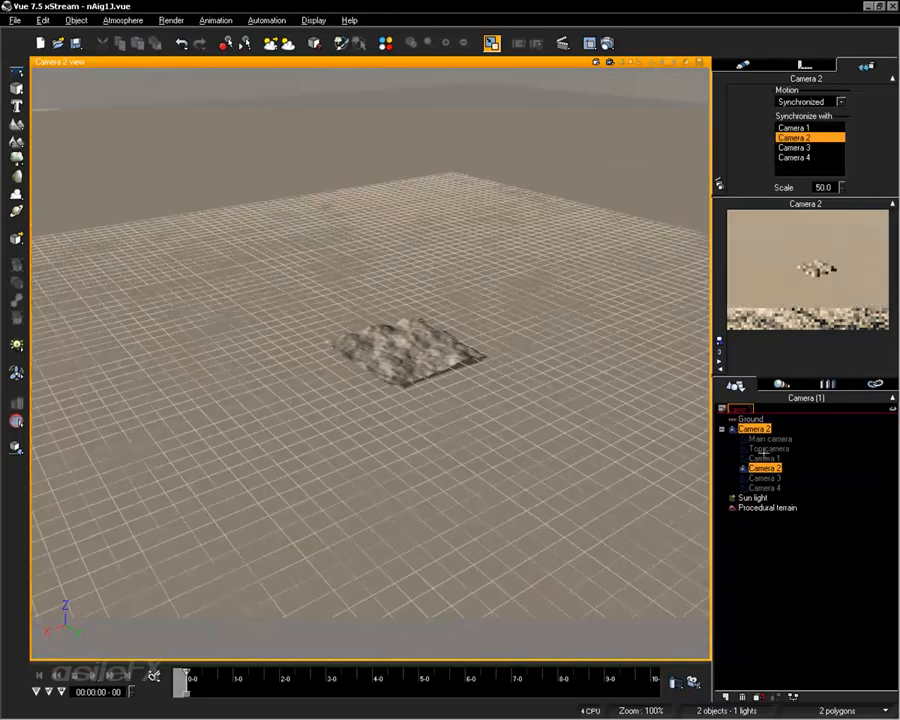
Step: Set Camera 3's motion to Synchronized and synchronize it with the imported Camera 3
left_click(720, 361)
left_click(808, 102)
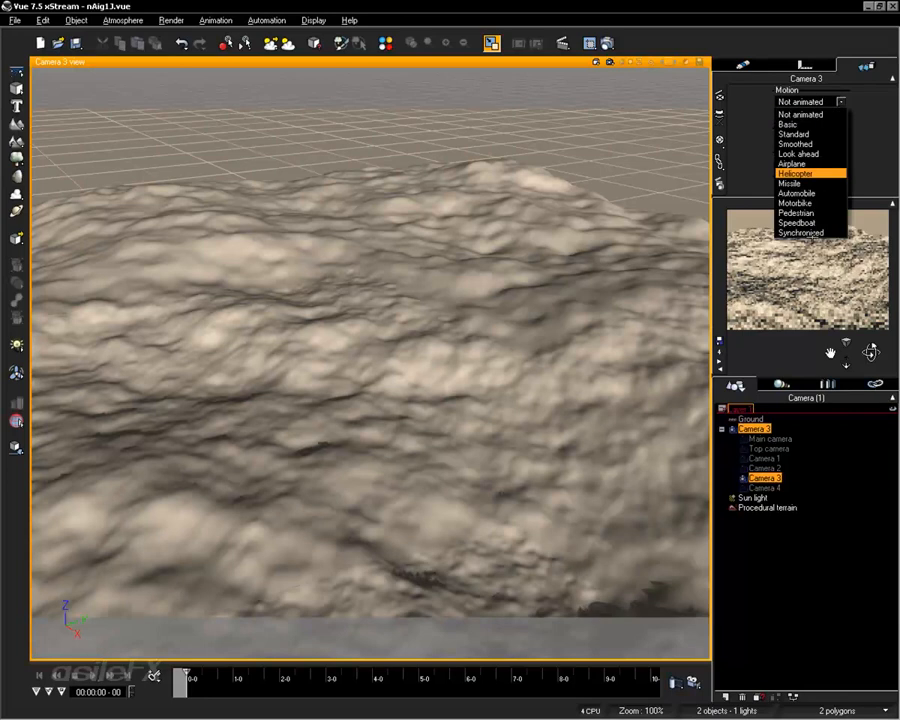
left_click(800, 232)
left_click(795, 147)
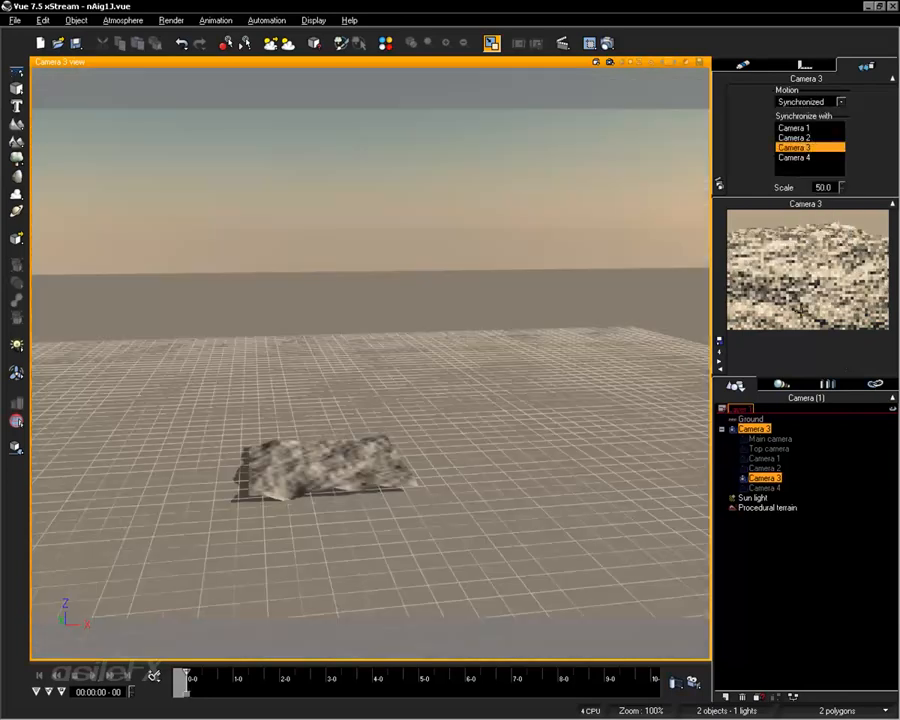
Step: Set Camera 4's motion to Synchronized and synchronize it with the imported Camera 4
left_click(719, 361)
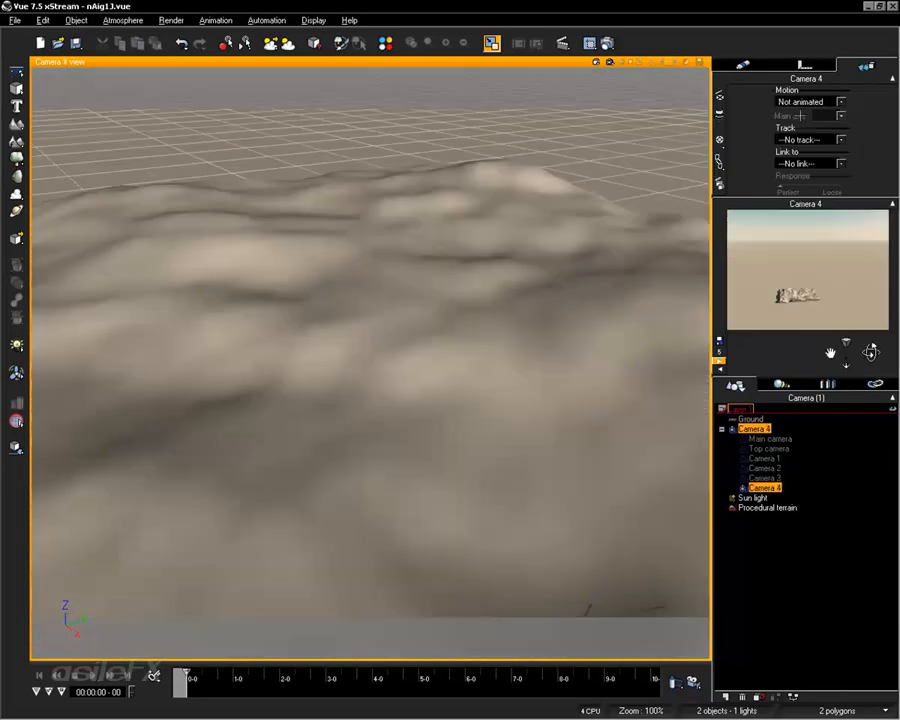
left_click(808, 102)
left_click(800, 226)
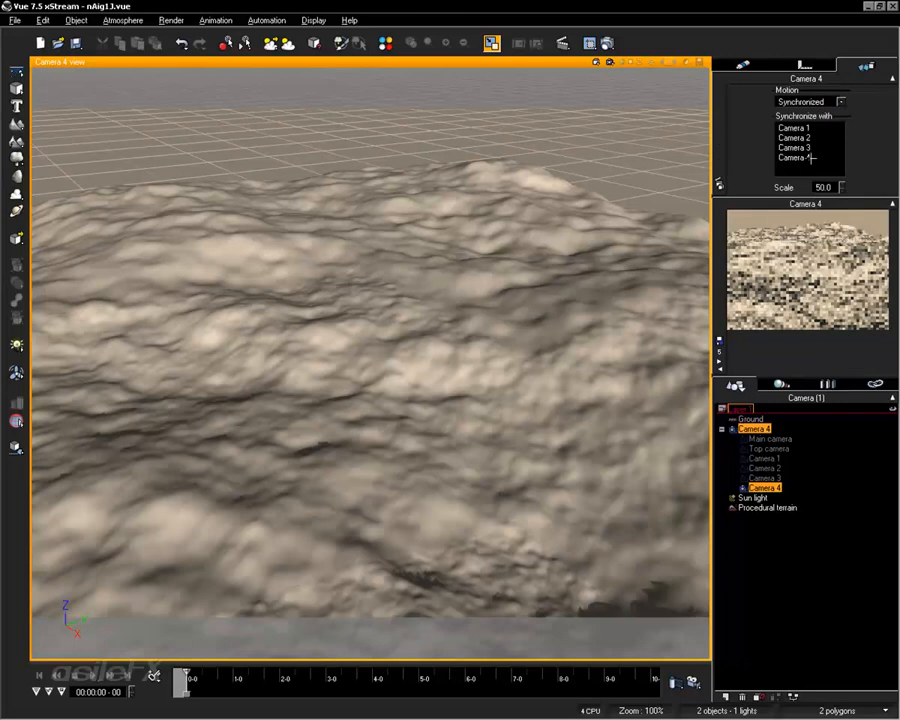
left_click(810, 157)
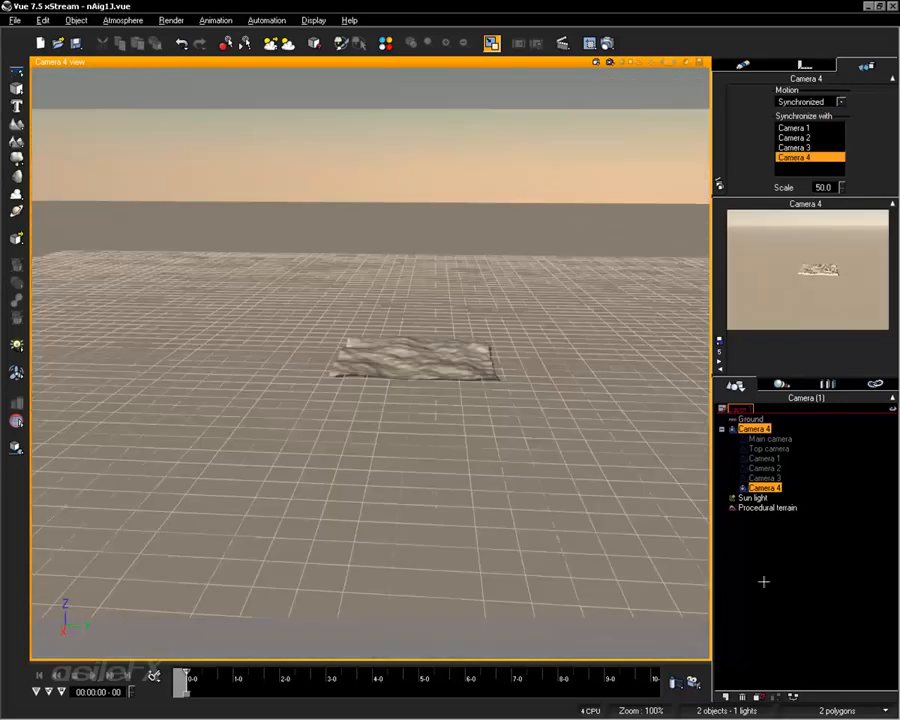
Step: Cycle through the synchronized camera views, compare them with the camera layout in Cinema 4D, and return to Vue
left_click(719, 361)
left_click(719, 361)
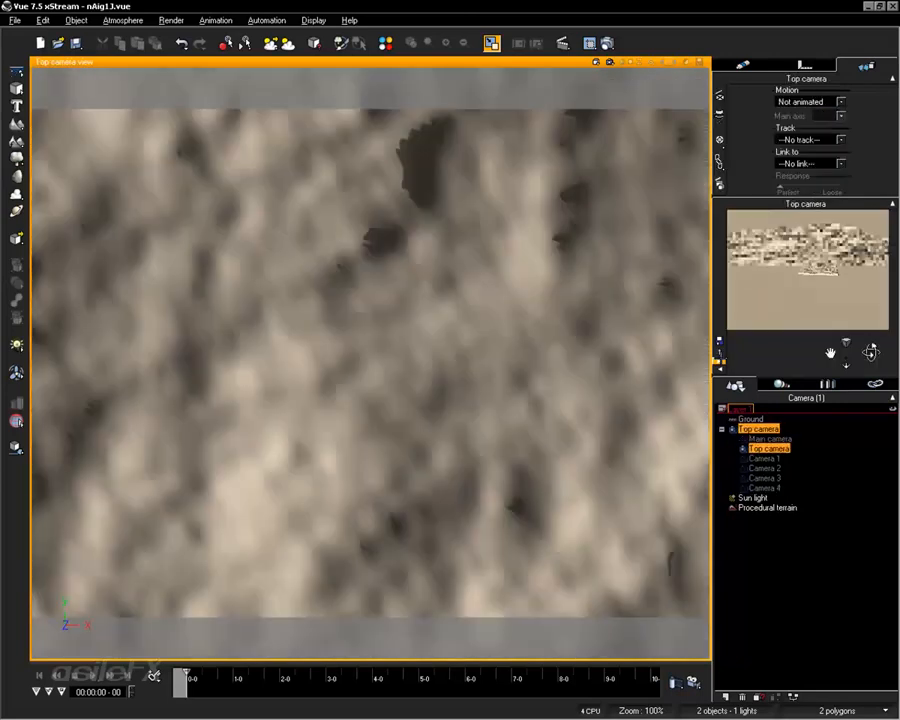
left_click(719, 361)
left_click(719, 361)
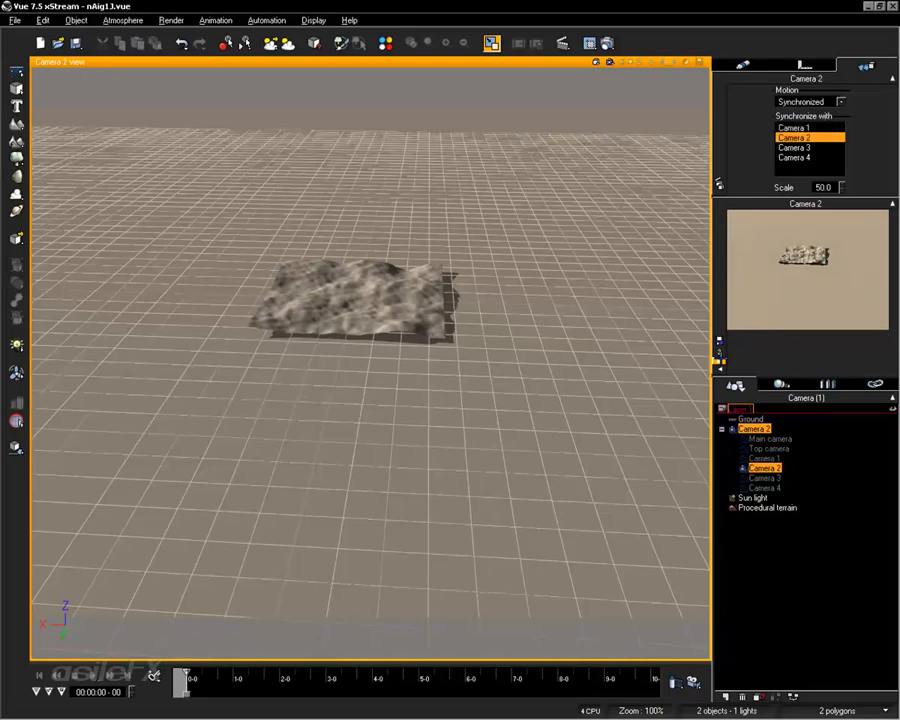
left_click(719, 361)
left_click(719, 361)
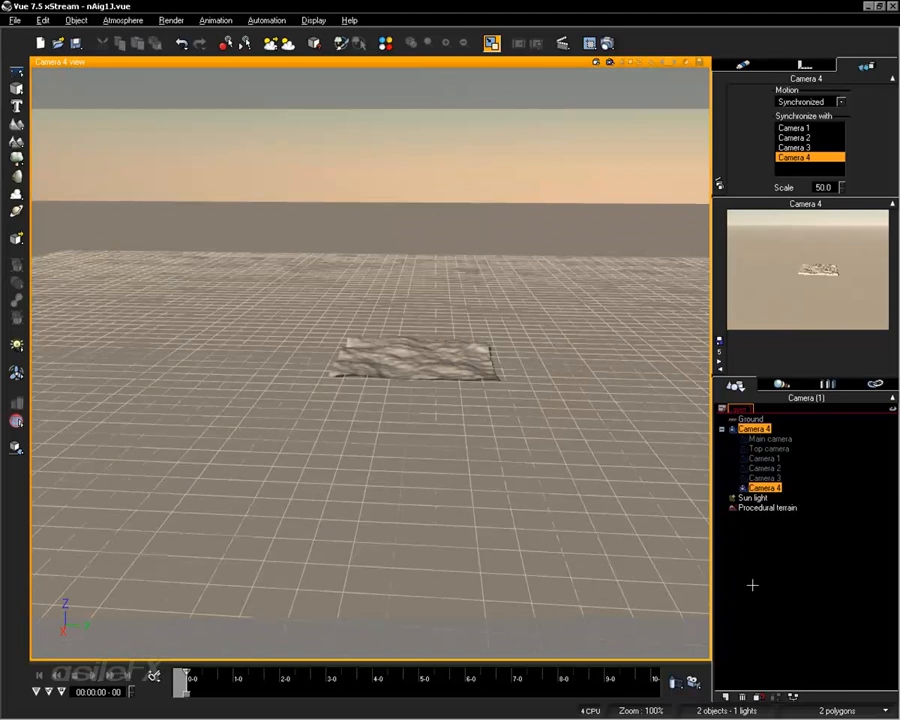
left_click(782, 559)
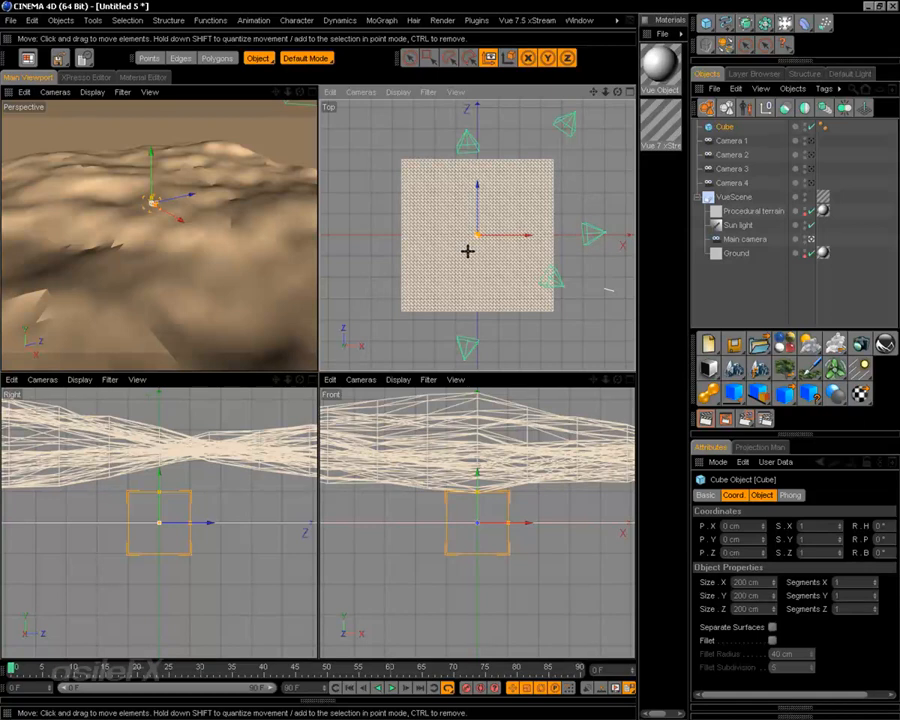
key("alt+Tab")
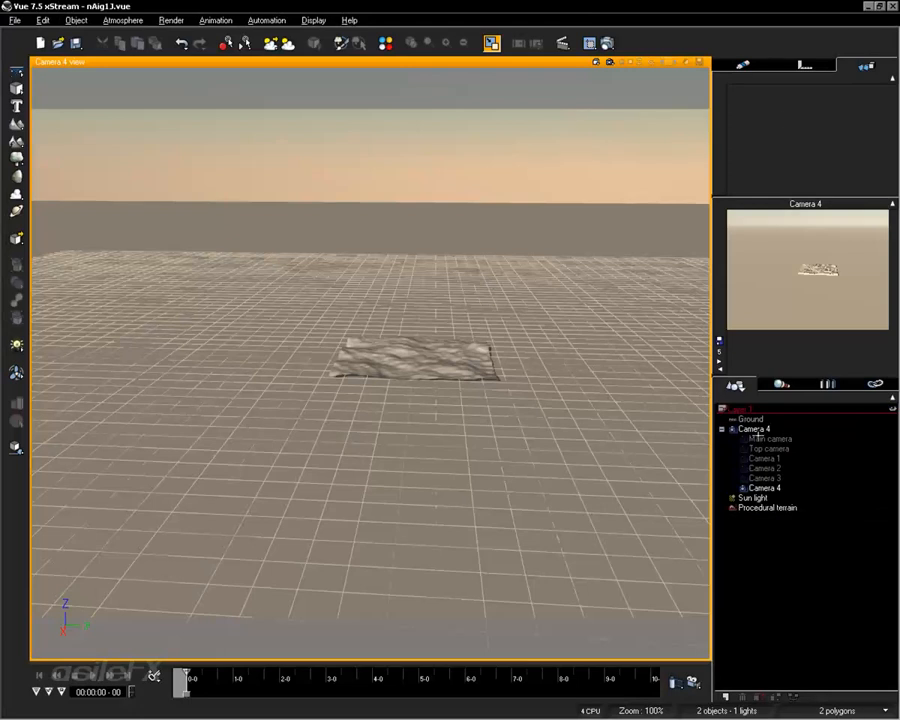
Step: Set Camera 4's synchronization scale to 10 and view the terrain through Camera 3
left_click(770, 488)
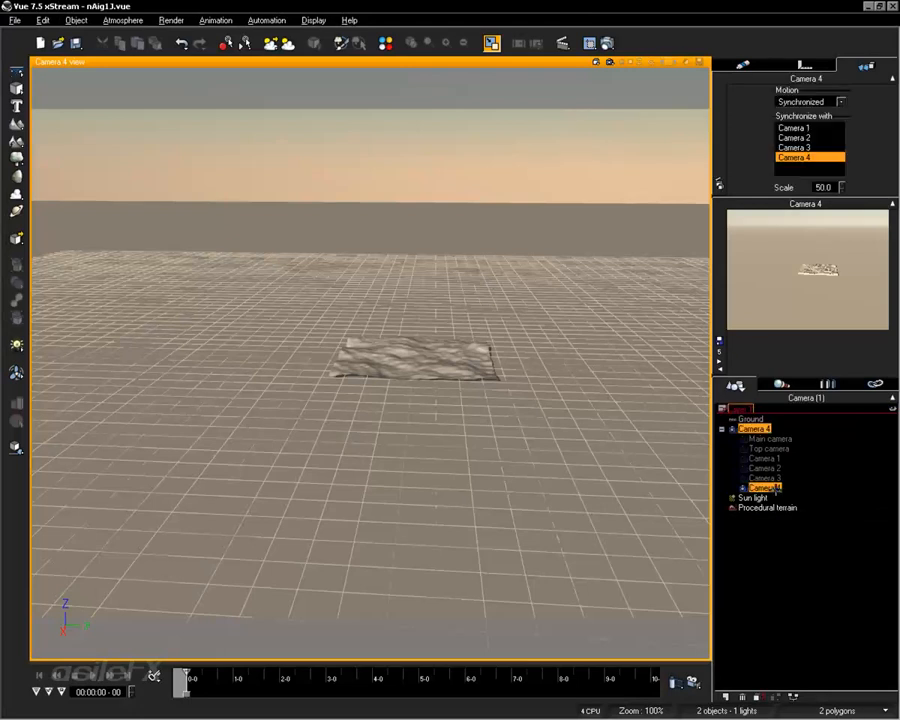
left_click(824, 187)
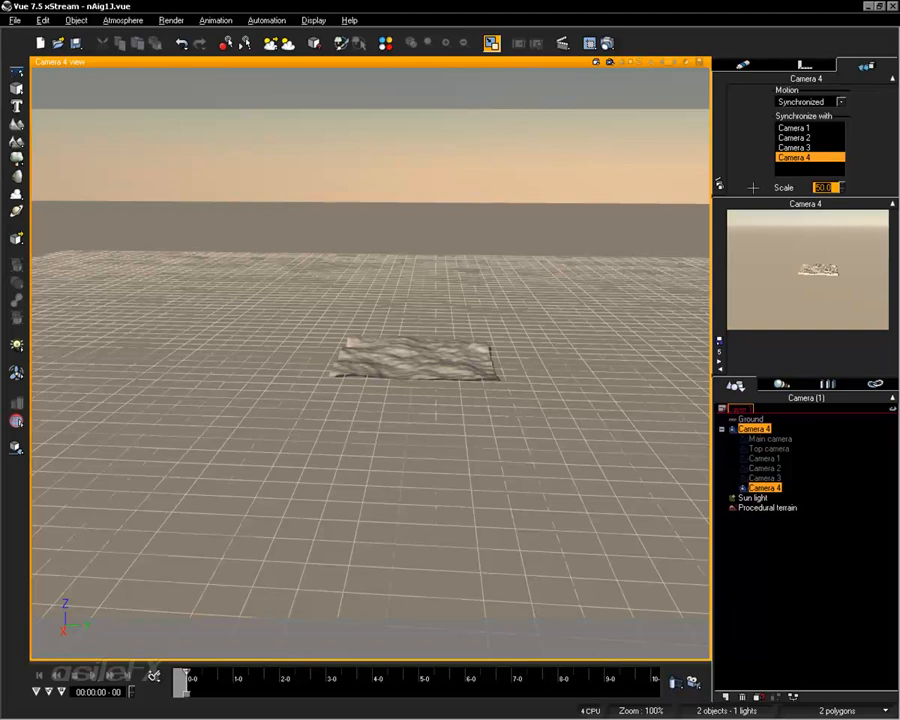
type("10")
key("Return")
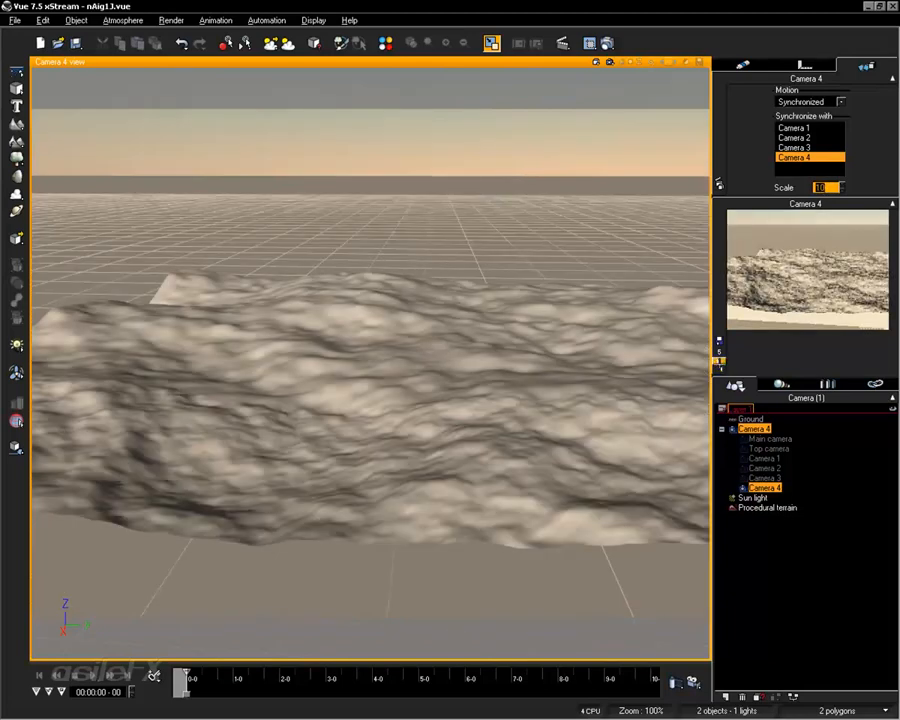
left_click(720, 369)
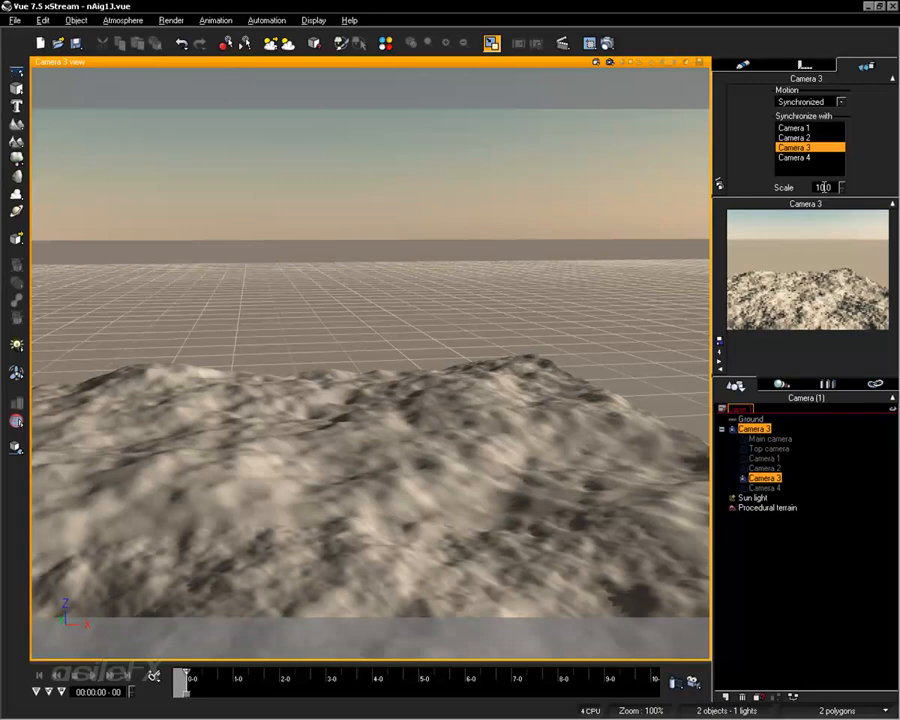
Step: Cycle through the rescaled camera views in the enlarged viewport, ending on the Main camera, to check the terrain framing
left_click(720, 369)
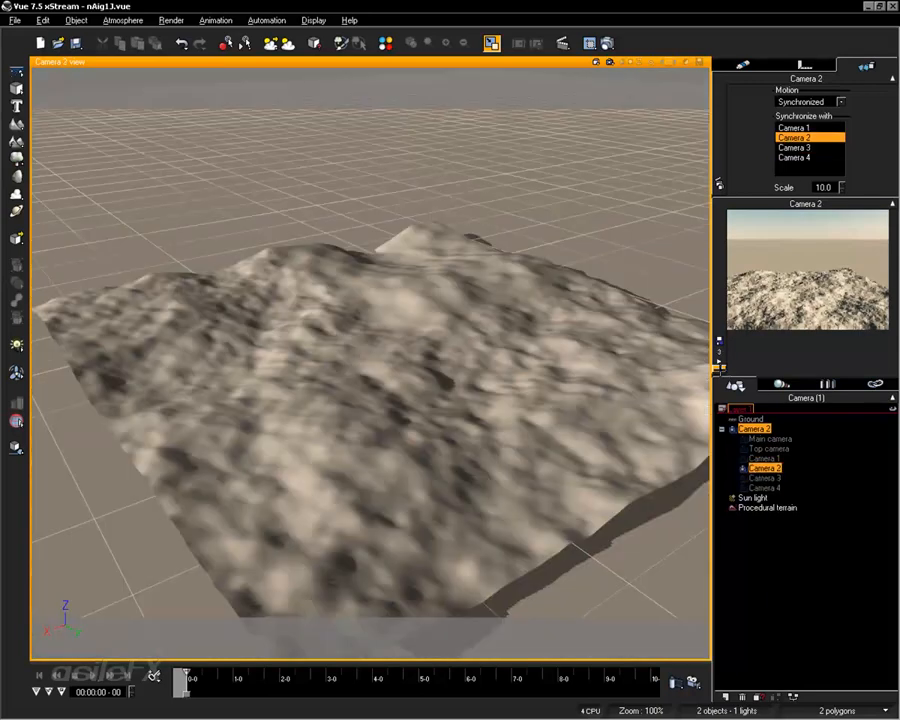
left_click(720, 369)
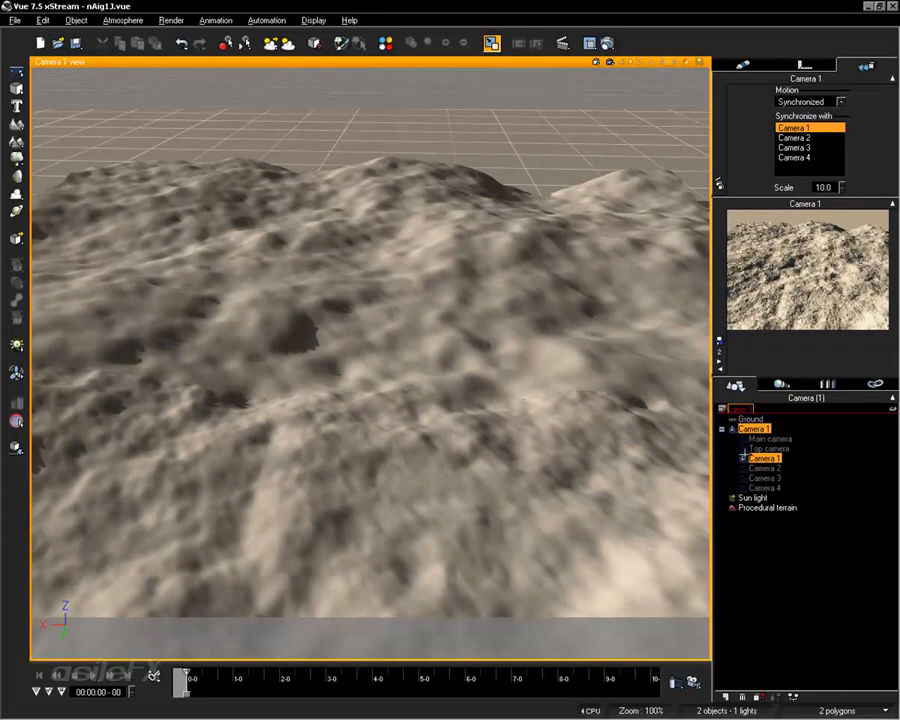
left_click(720, 369)
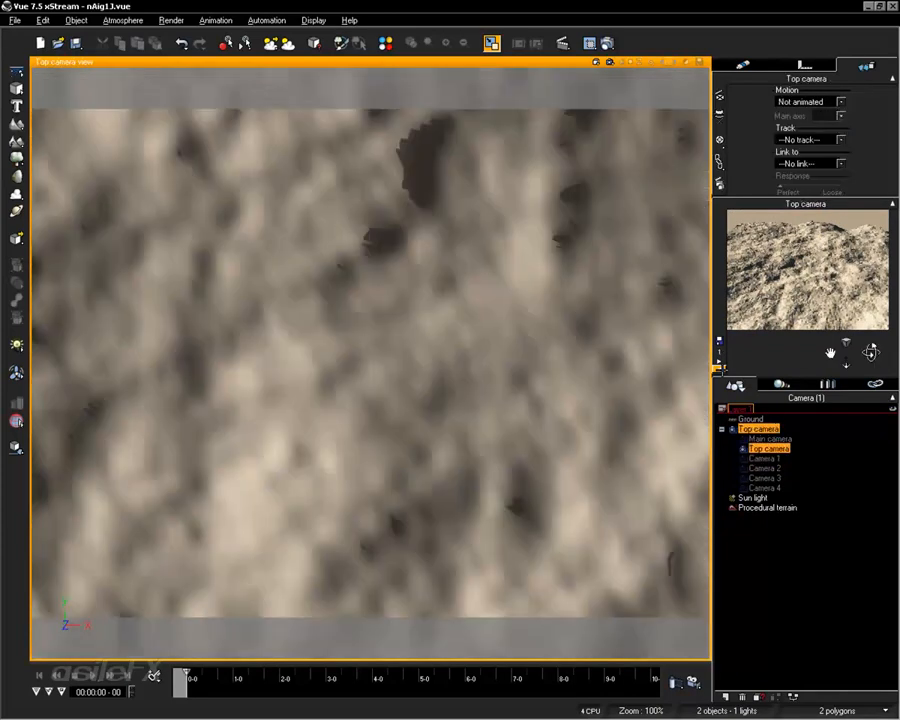
left_click(720, 369)
left_click(720, 369)
left_click(720, 369)
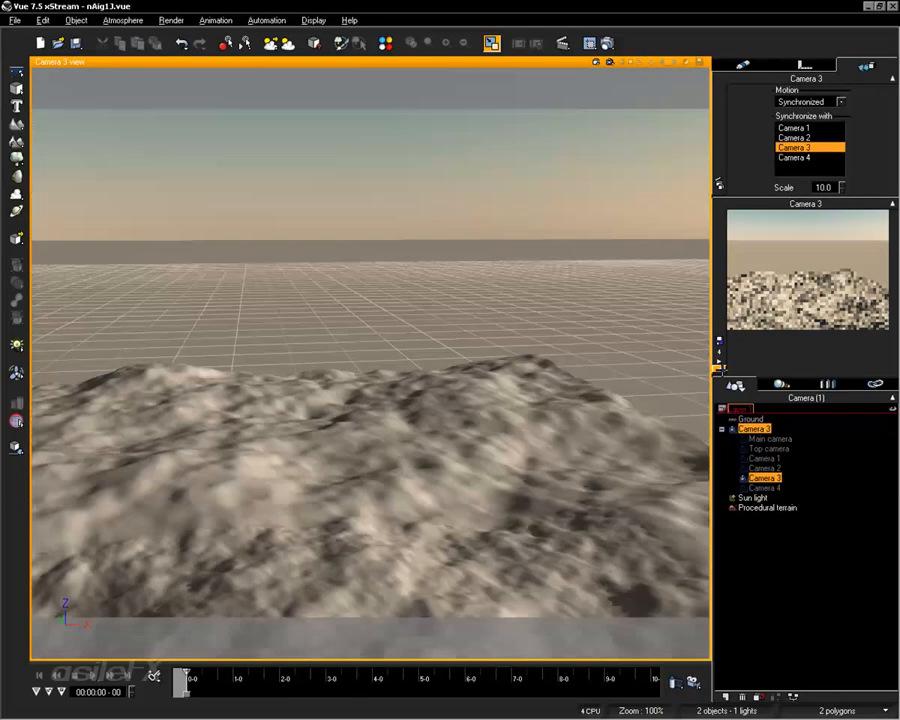
left_click(720, 369)
left_click(720, 369)
left_click(720, 369)
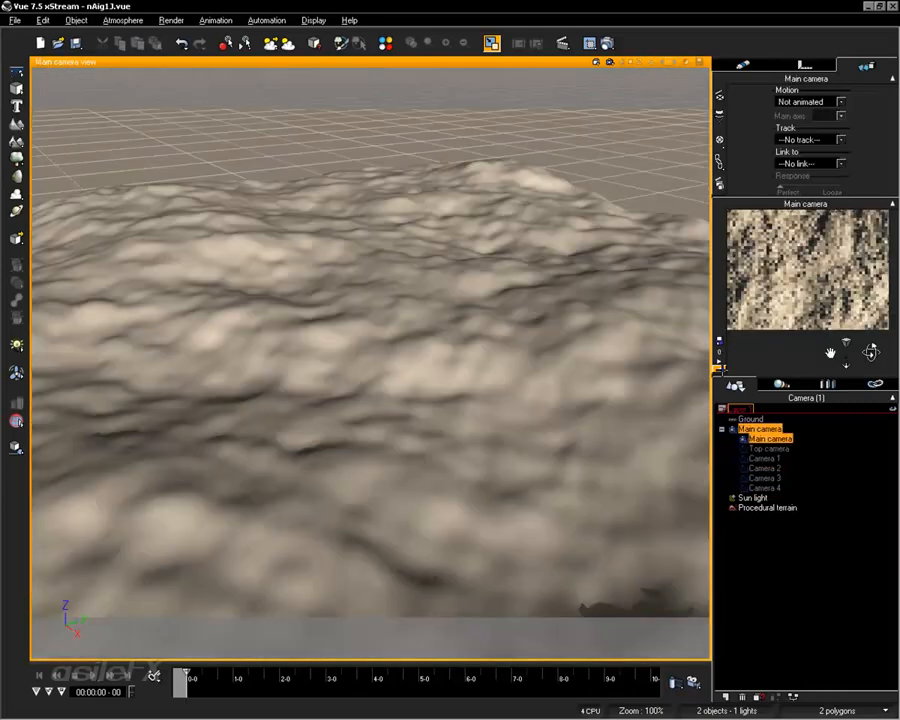
Step: Restore the four-view layout and select individual cameras to examine where they sit around the terrain
double_click(481, 62)
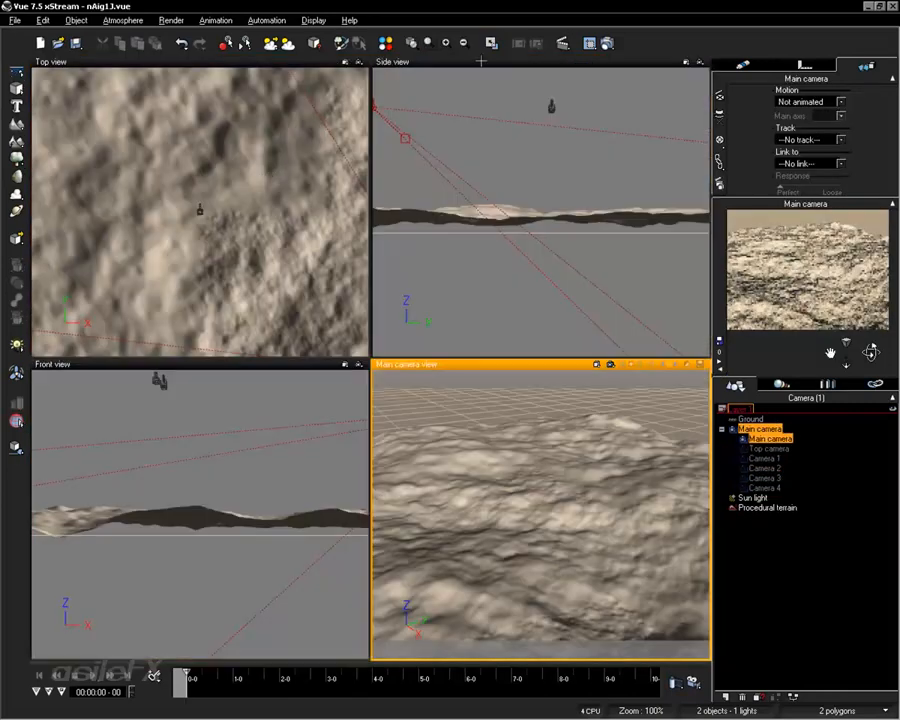
right_click(271, 176)
left_click(191, 575)
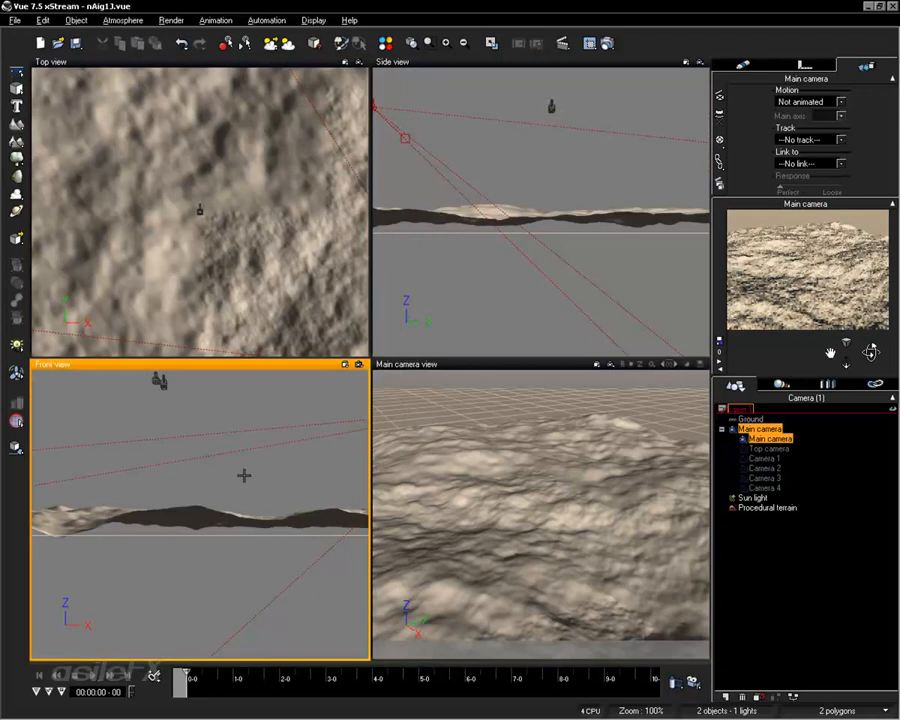
scroll(195, 551, "down", 5)
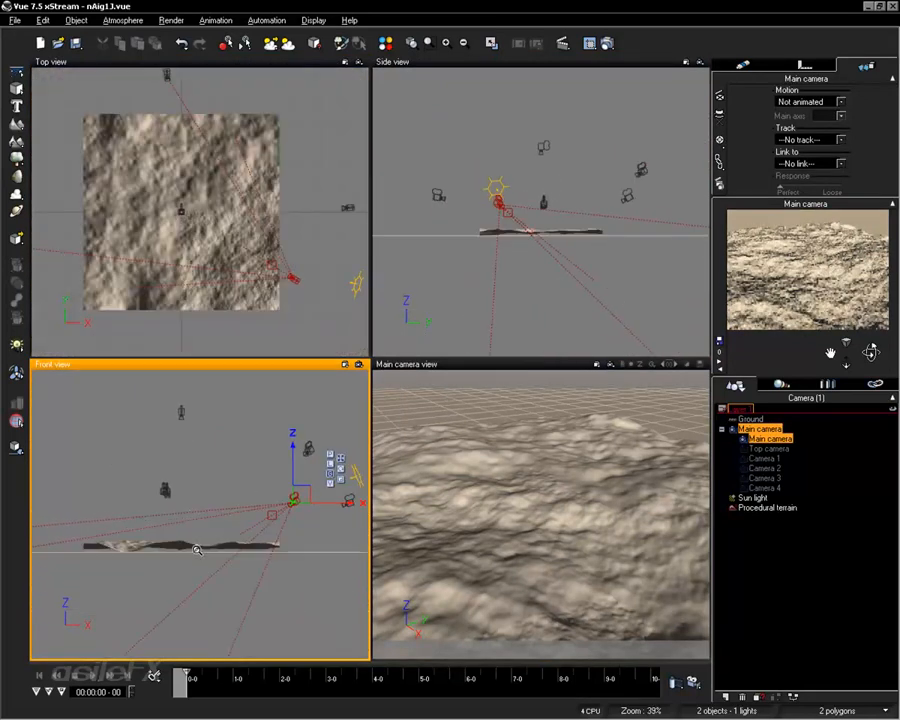
right_click_drag(248, 474, 214, 526)
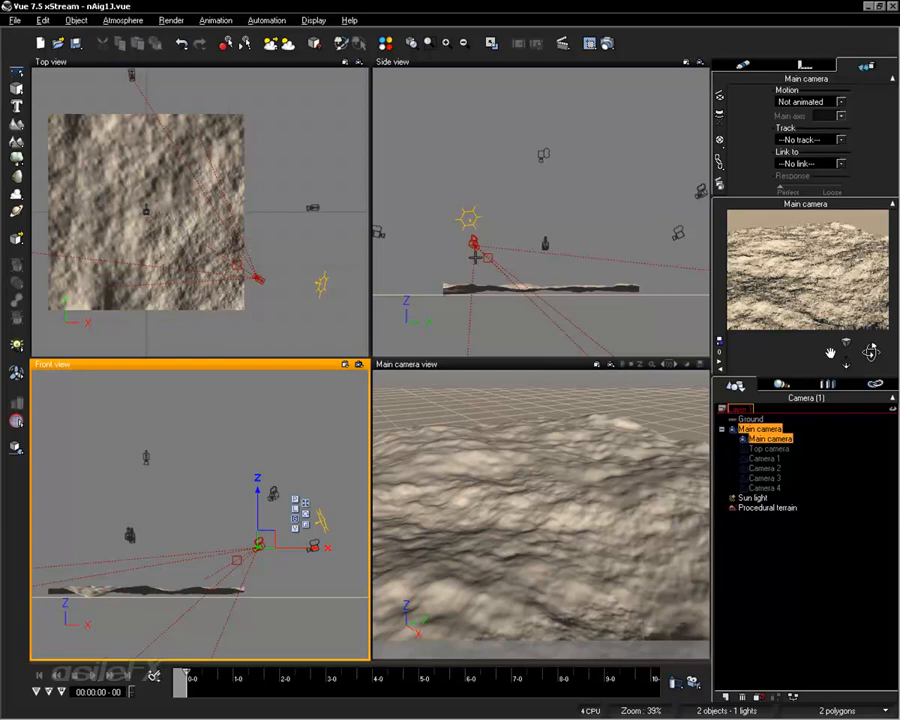
left_click(146, 457)
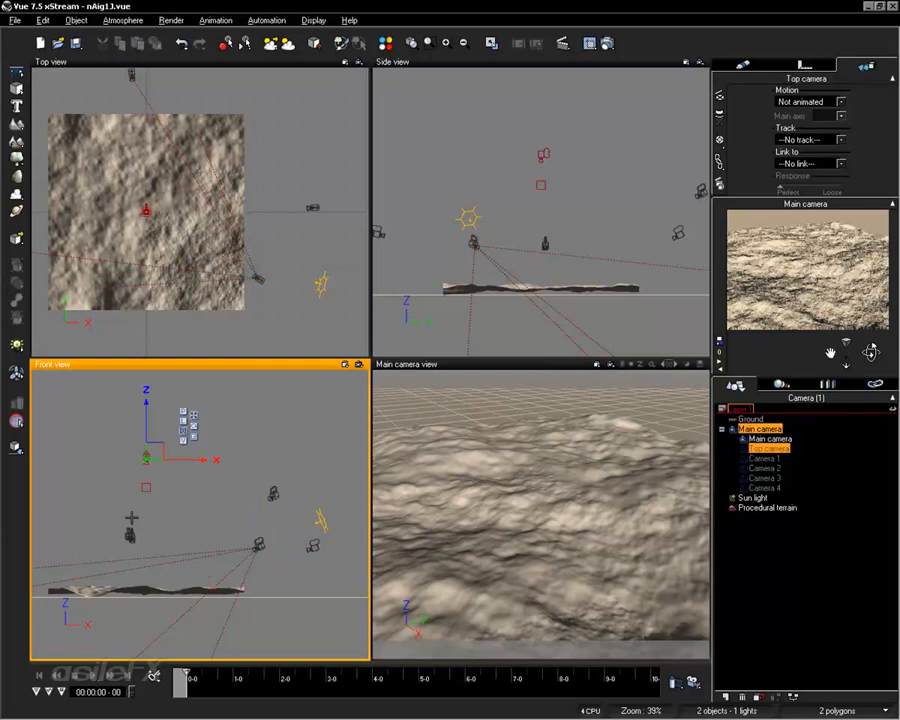
left_click(130, 535)
left_click(274, 493)
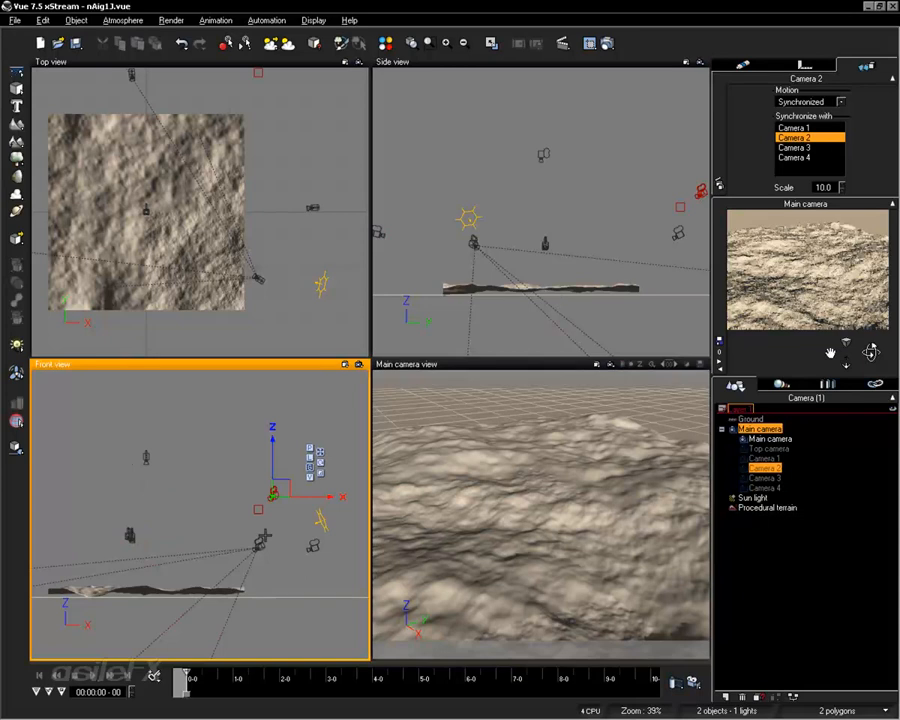
left_click(473, 241)
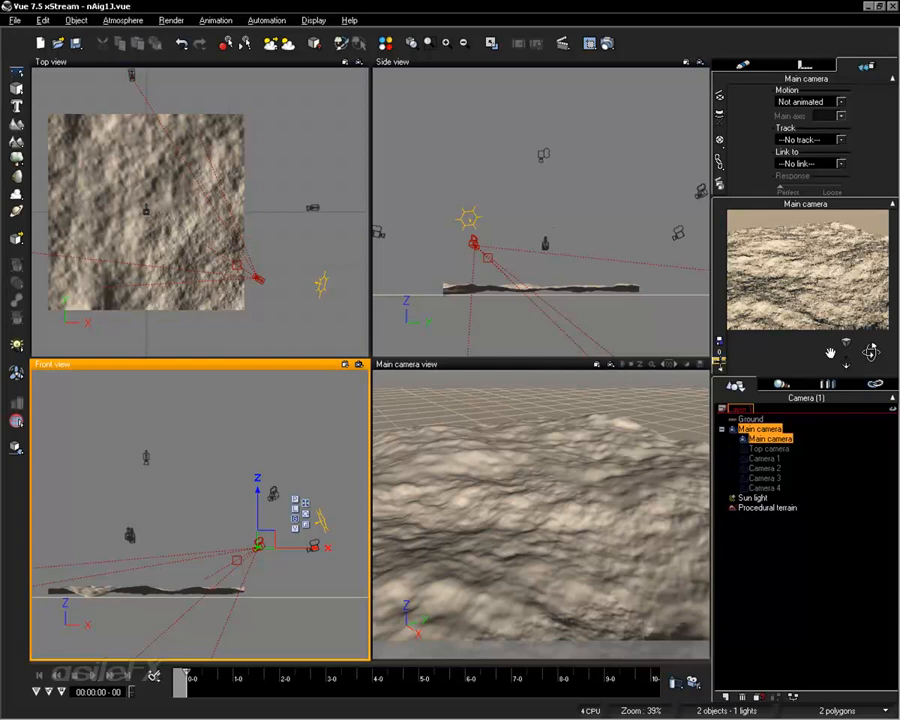
Step: Make Camera 3 the active camera, save the Vue scene and return to Cinema 4D
left_click(719, 361)
left_click(719, 361)
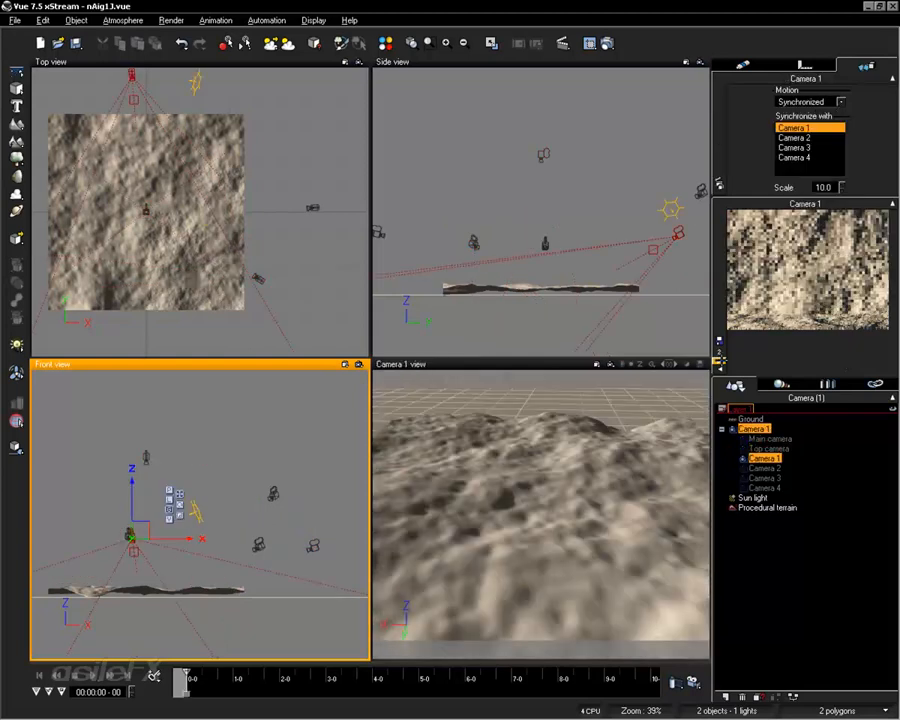
left_click(719, 361)
left_click(719, 361)
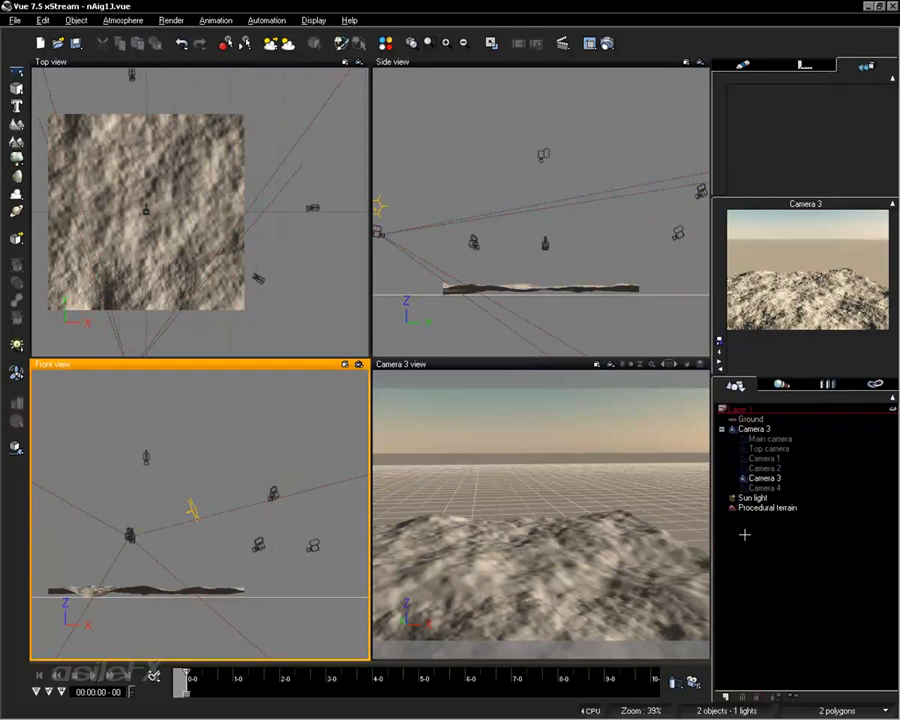
left_click(43, 20)
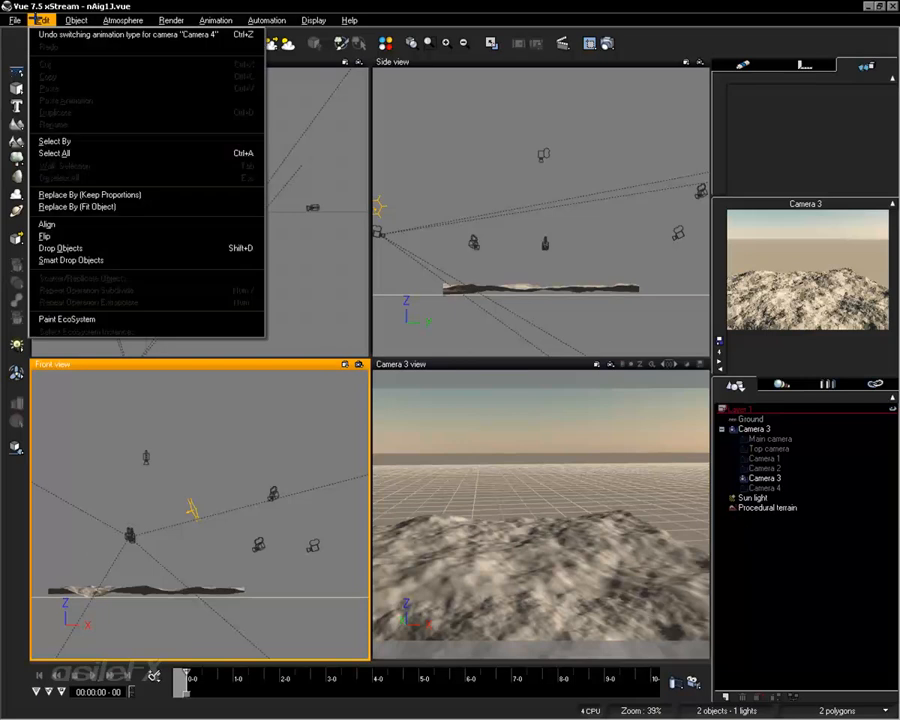
left_click(57, 82)
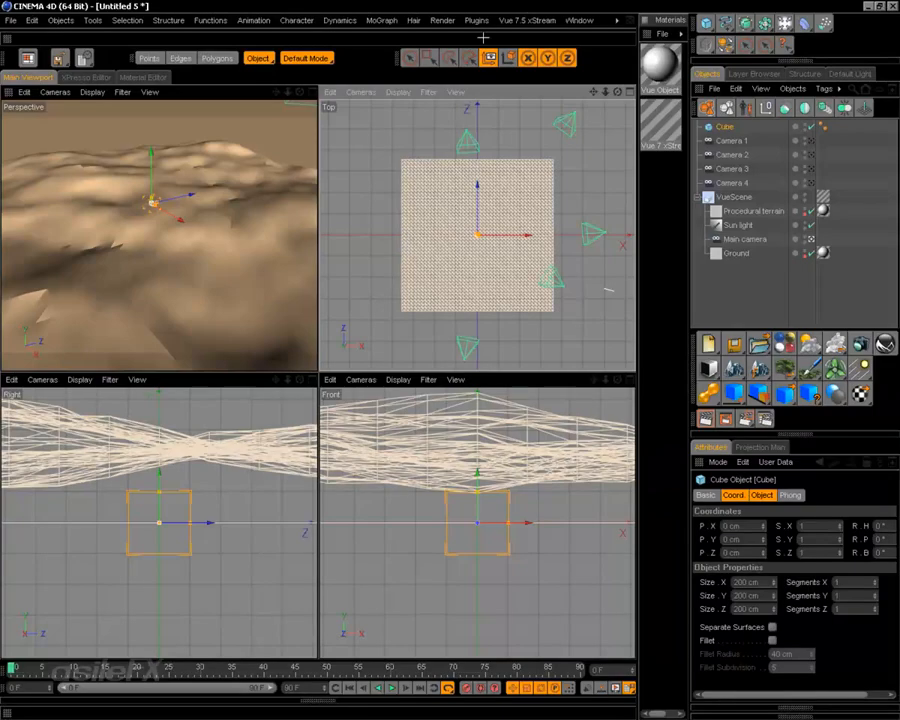
Step: Deselect the cube and reload the Vue scene from file
left_click(754, 302)
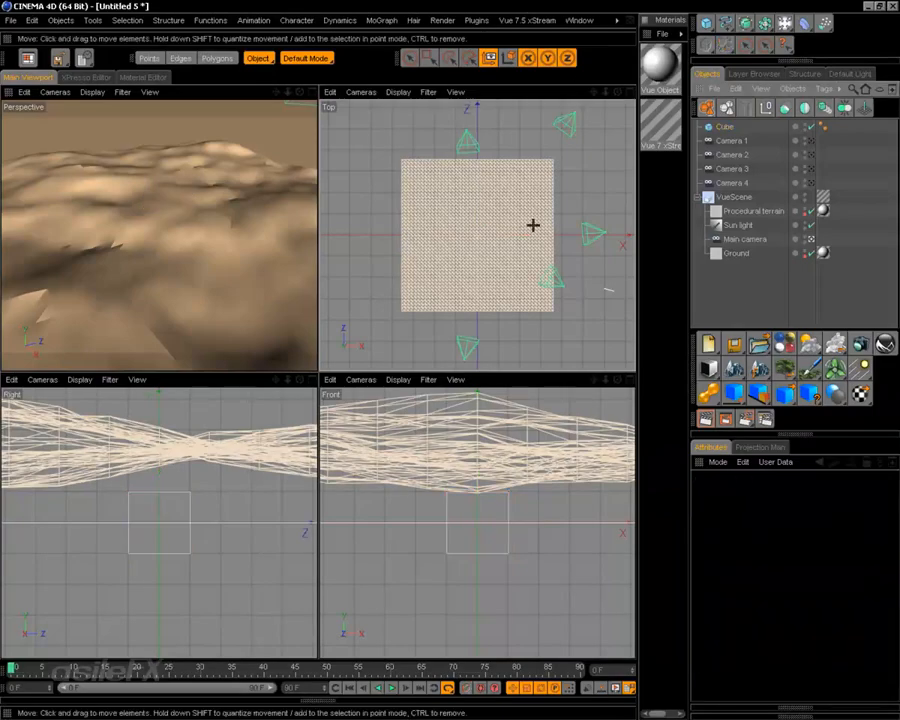
left_click(531, 20)
mouse_move(528, 41)
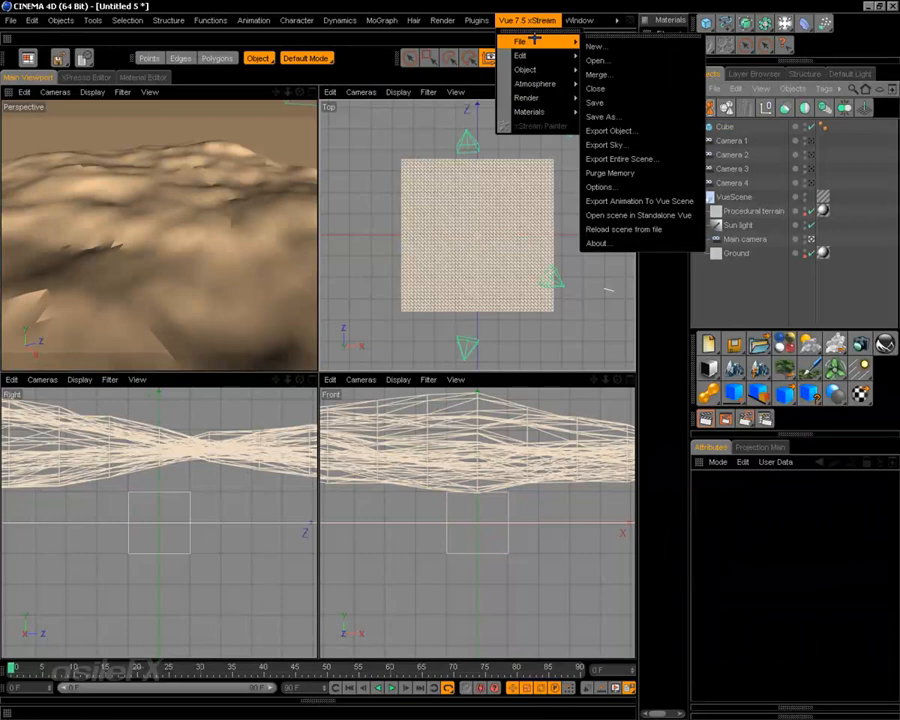
left_click(647, 227)
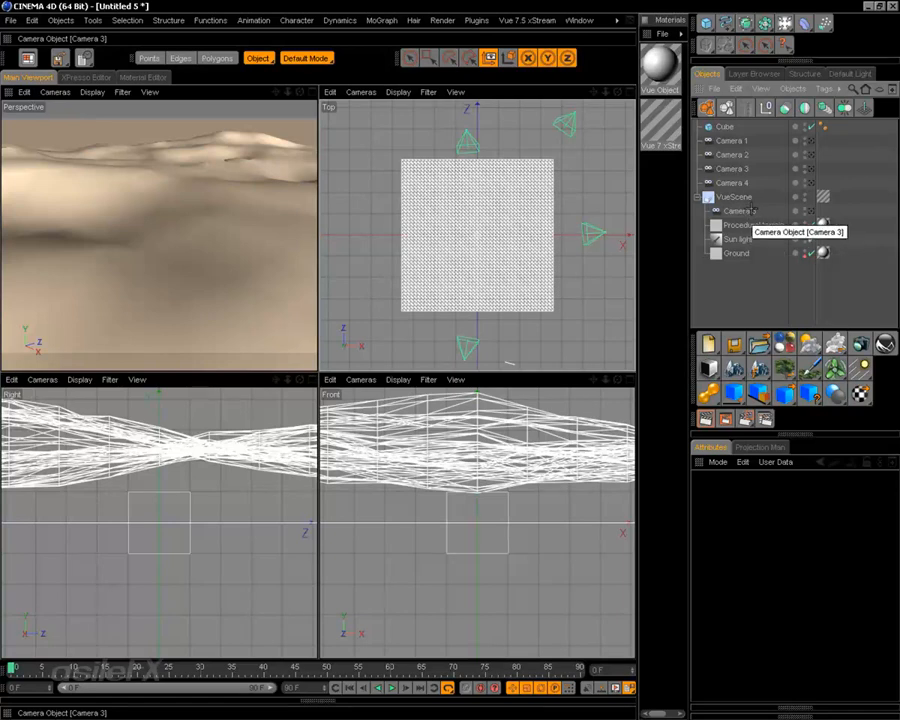
Step: Review the Vue file commands and the context options for Camera 3 inside VueScene, leaving everything deselected
left_click(550, 19)
mouse_move(546, 40)
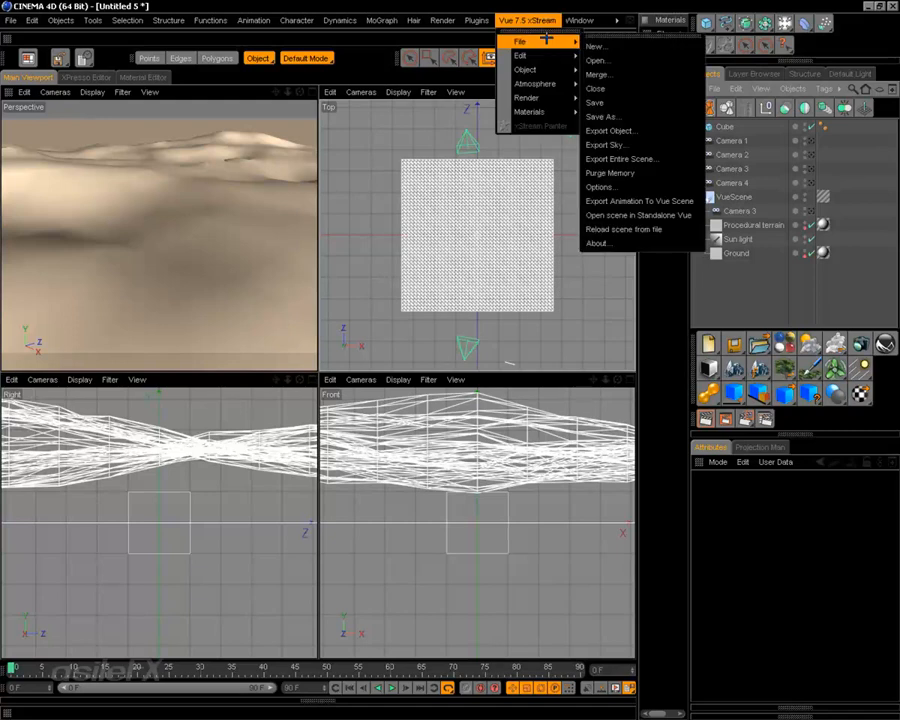
left_click(420, 3)
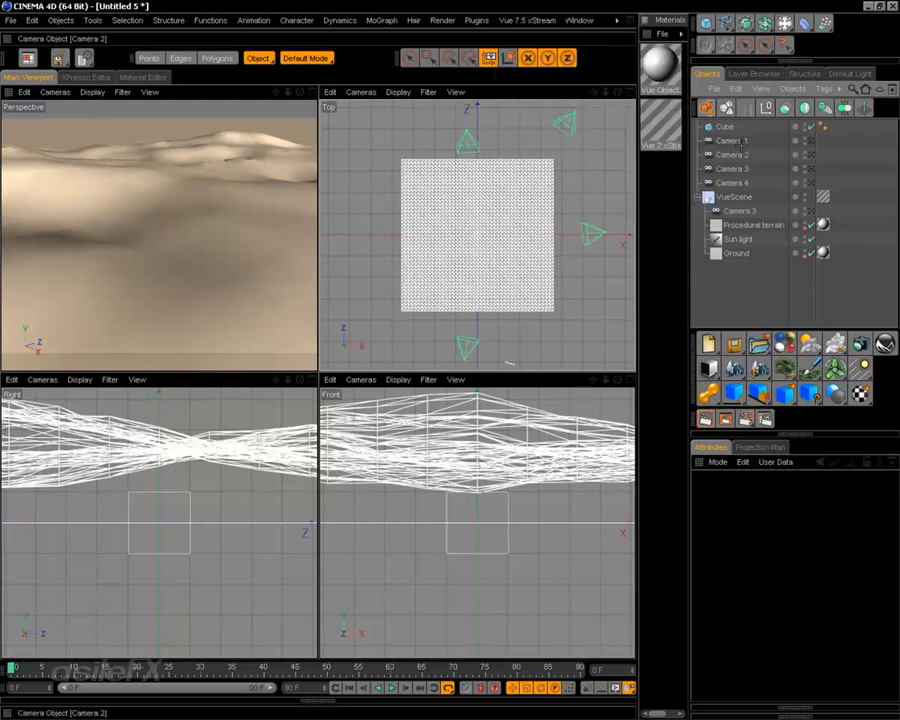
left_click(748, 211)
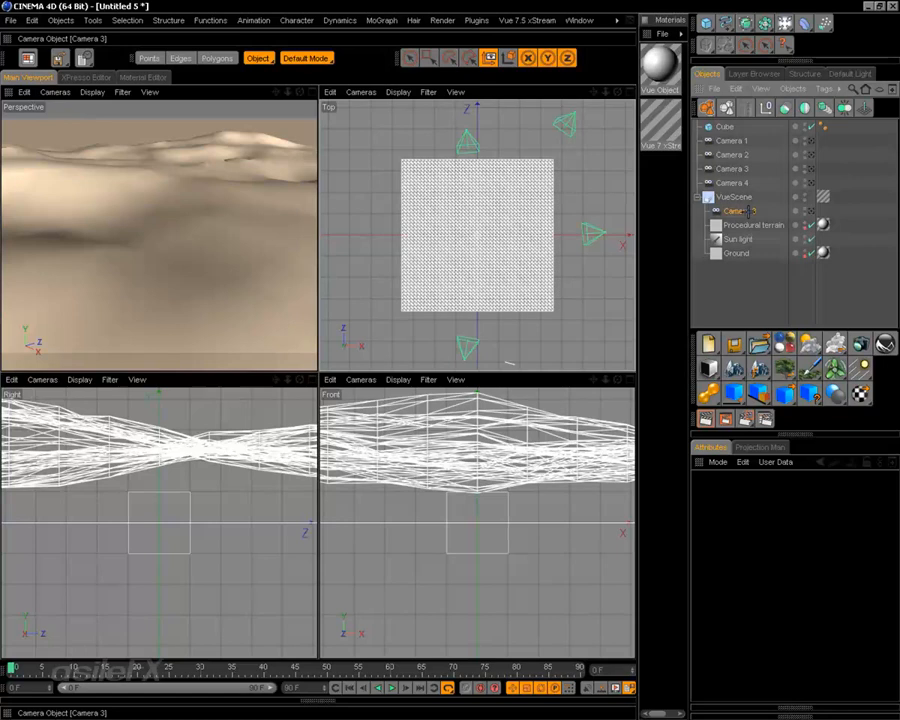
right_click(553, 249)
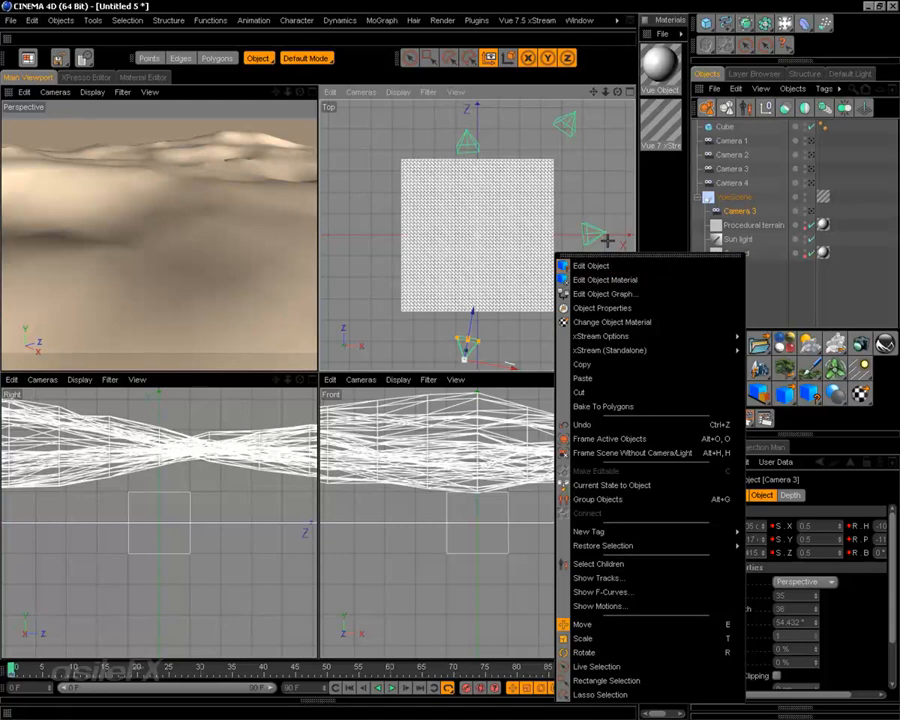
left_click(492, 4)
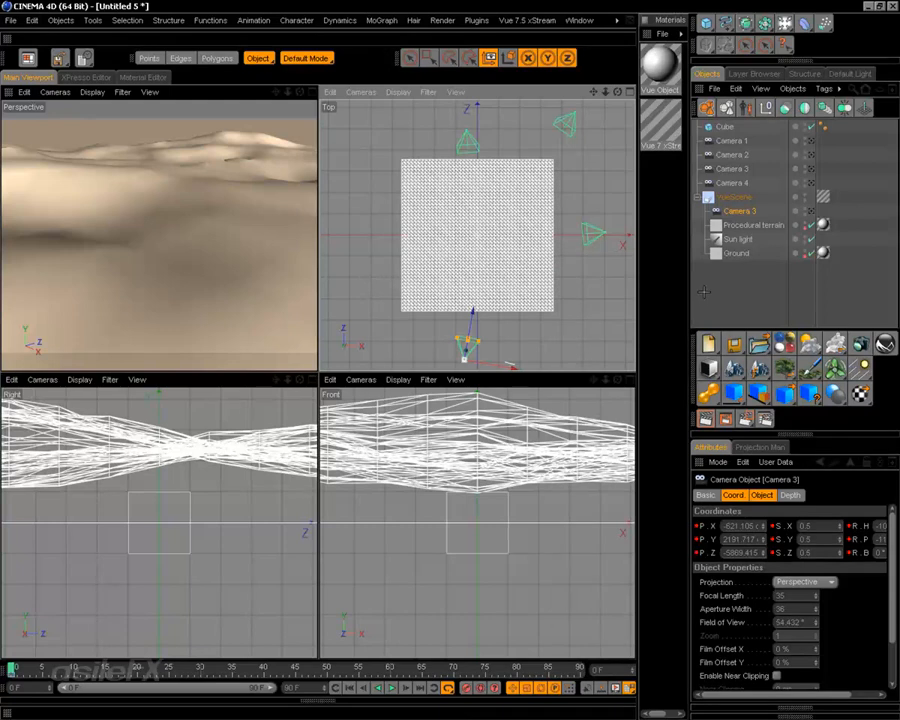
left_click(704, 292)
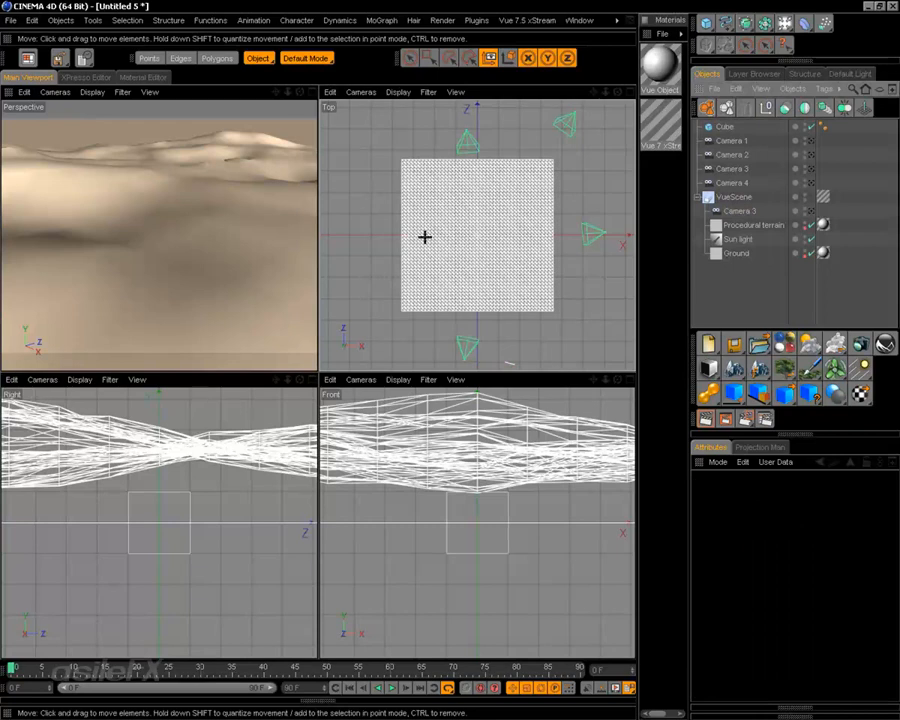
Step: Open the reloaded scene in standalone Vue from Cinema 4D
left_click(527, 20)
mouse_move(528, 42)
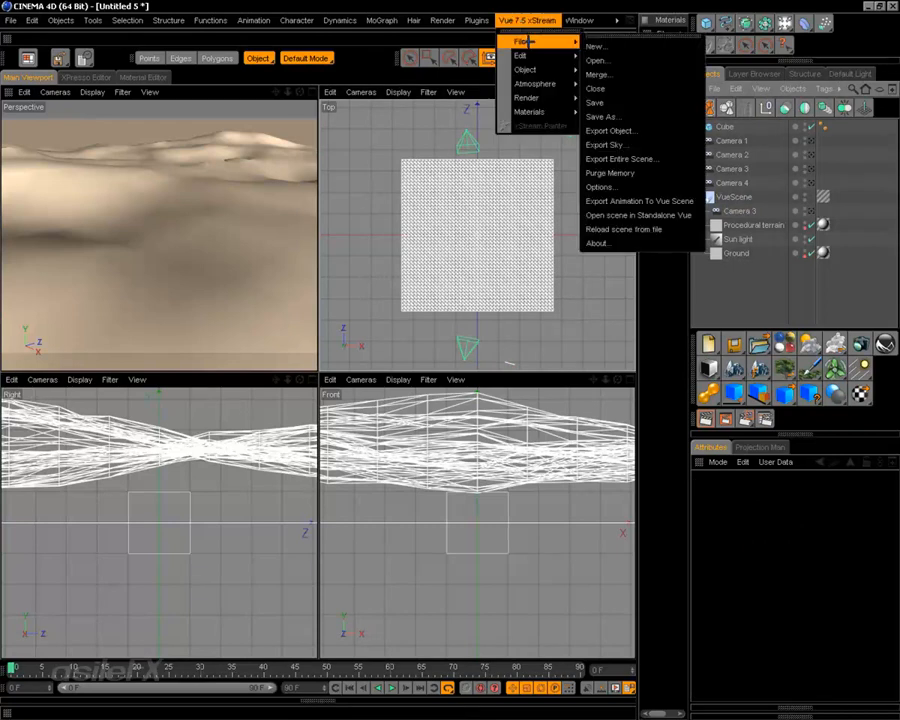
left_click(680, 215)
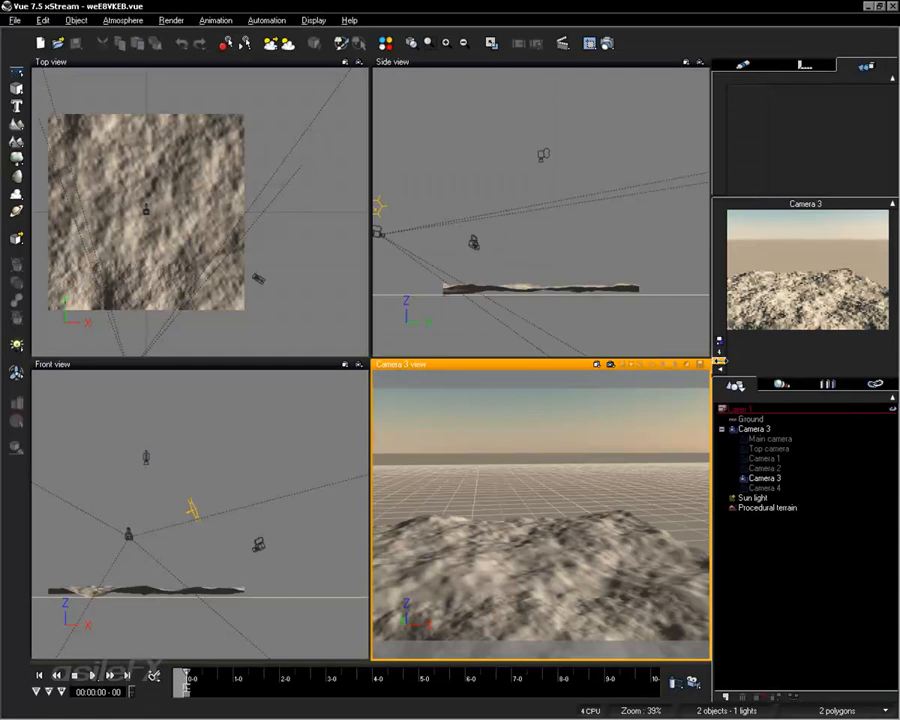
Step: Step through all cameras in the reopened standalone scene and check the position and view of Cameras 1 to 4
left_click(719, 361)
left_click(719, 361)
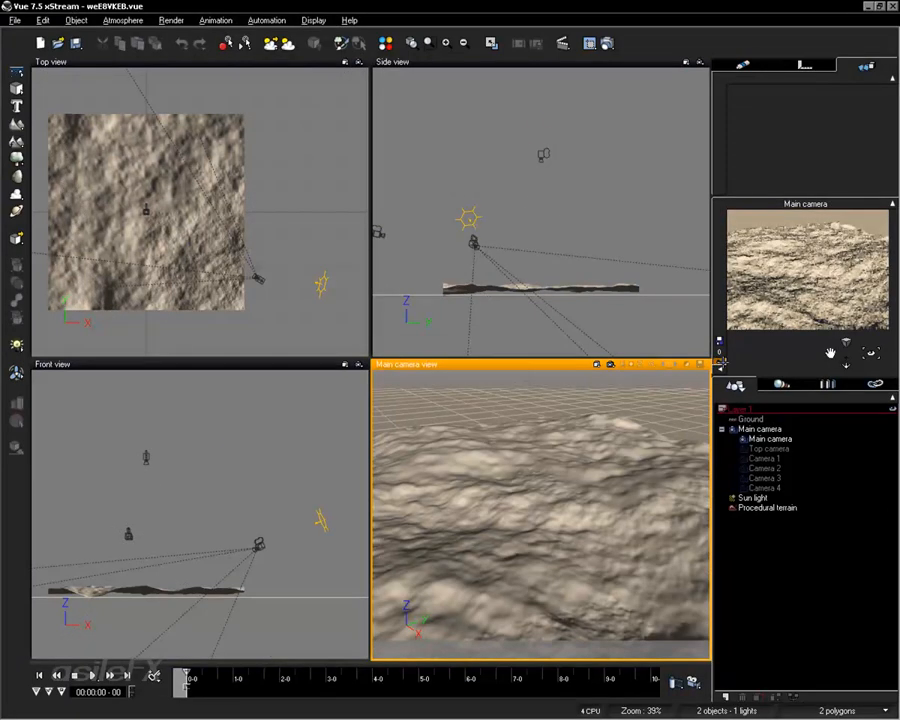
left_click(719, 361)
left_click(719, 361)
left_click(719, 361)
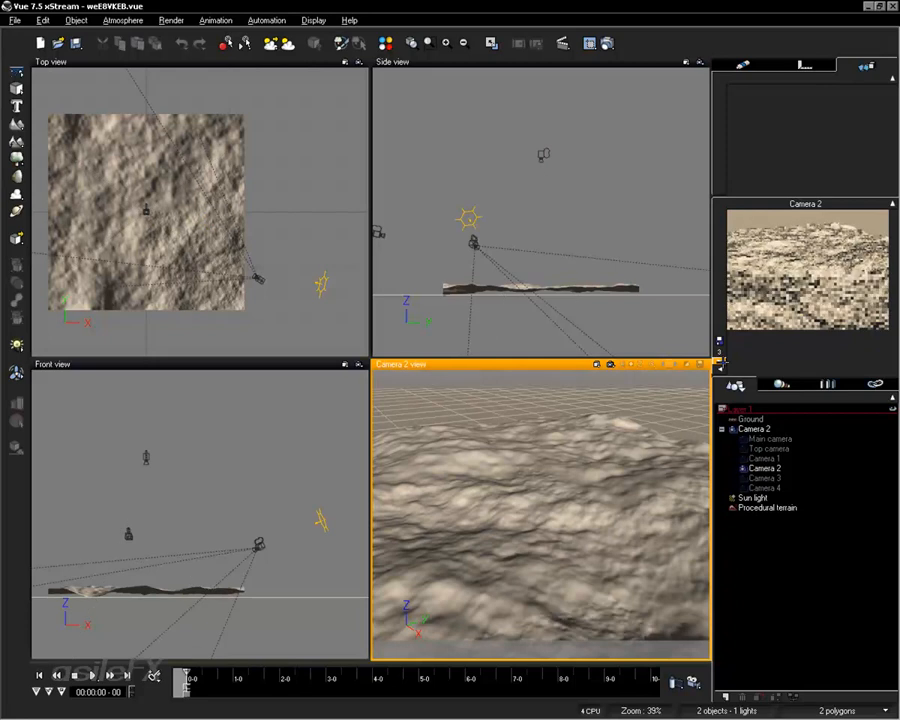
left_click(719, 361)
left_click(719, 359)
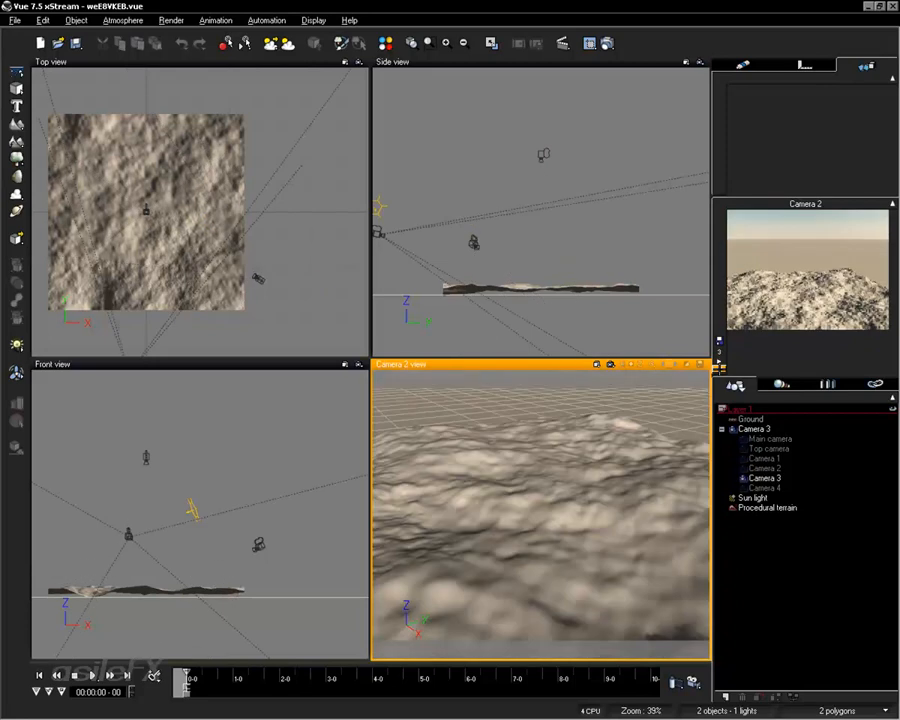
left_click(719, 360)
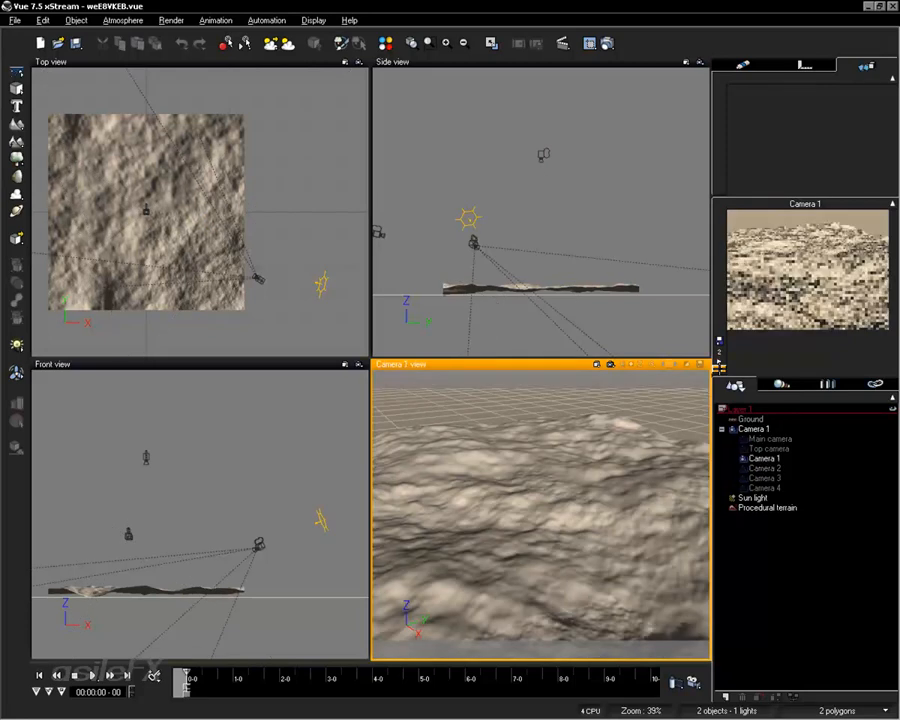
left_click(719, 361)
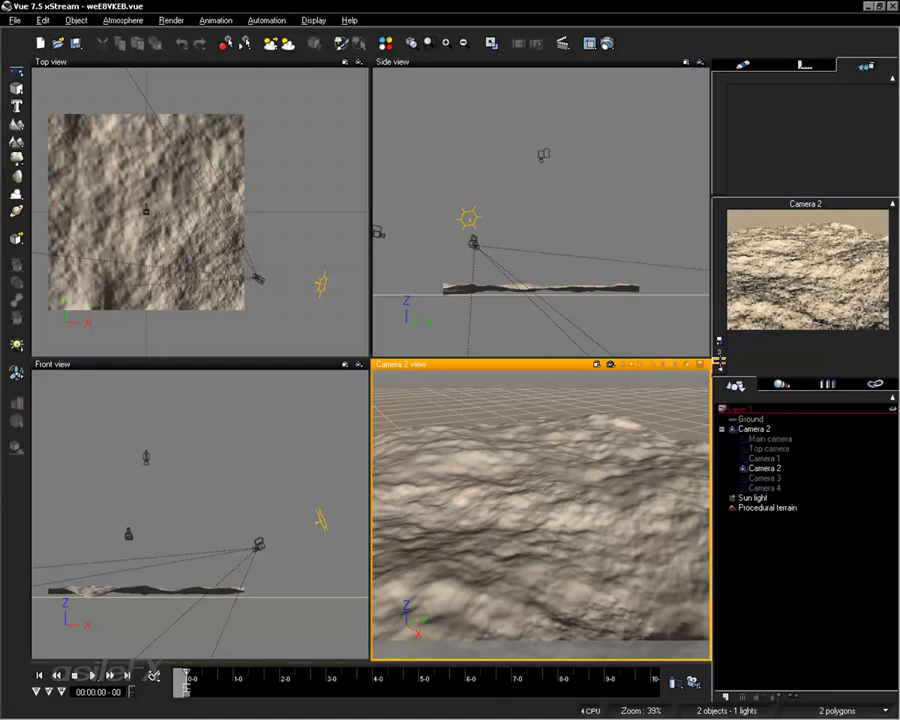
left_click(719, 361)
left_click(719, 361)
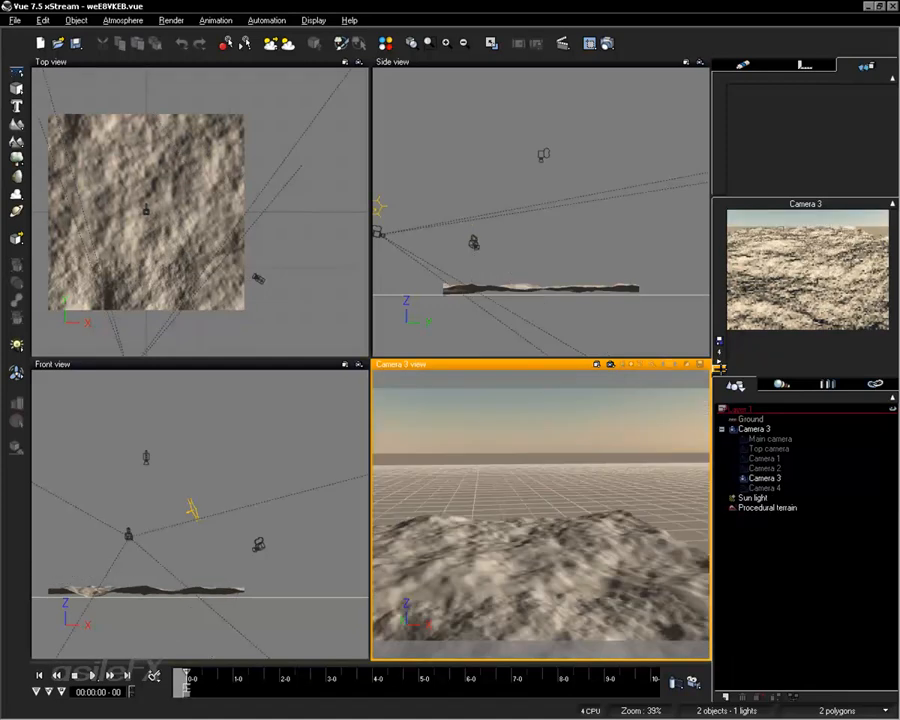
left_click(719, 362)
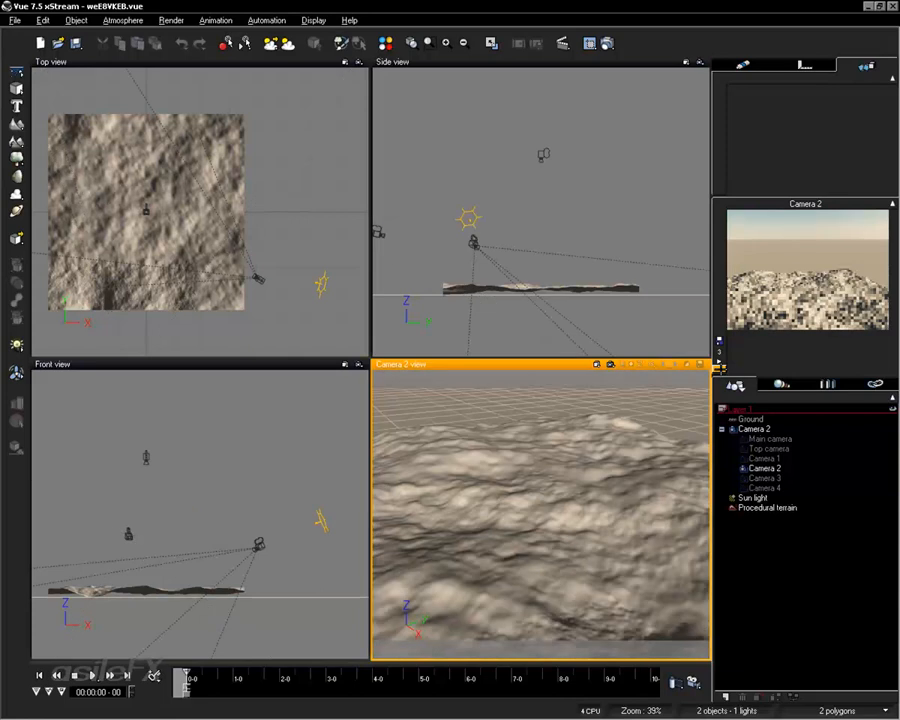
left_click(719, 362)
left_click(719, 362)
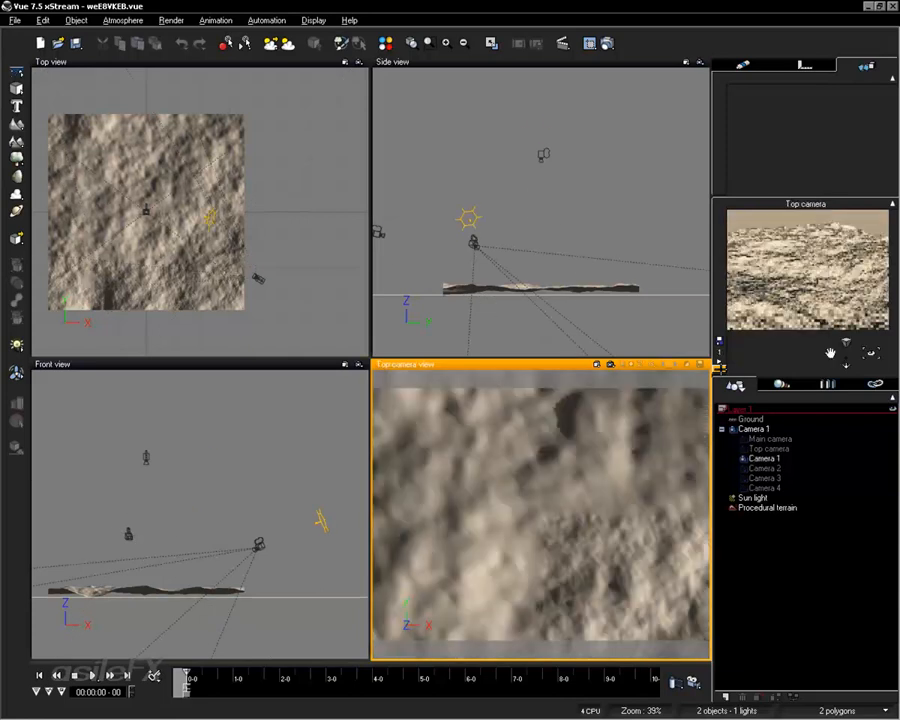
Step: Save the standalone Vue scene with the Main camera active, and reload it from file in Cinema 4D
left_click(719, 362)
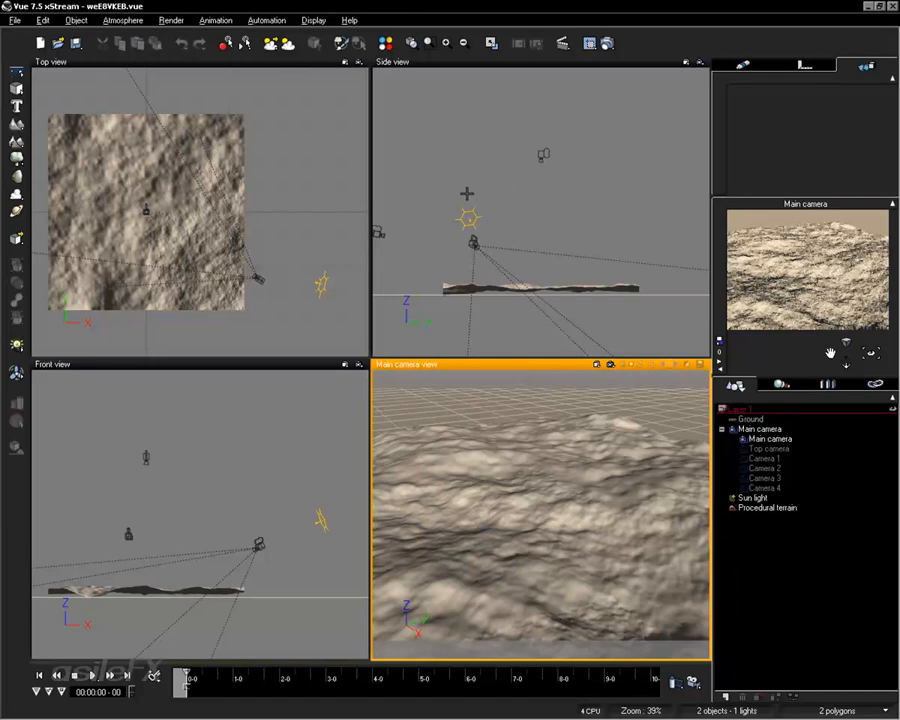
left_click(14, 20)
left_click(49, 92)
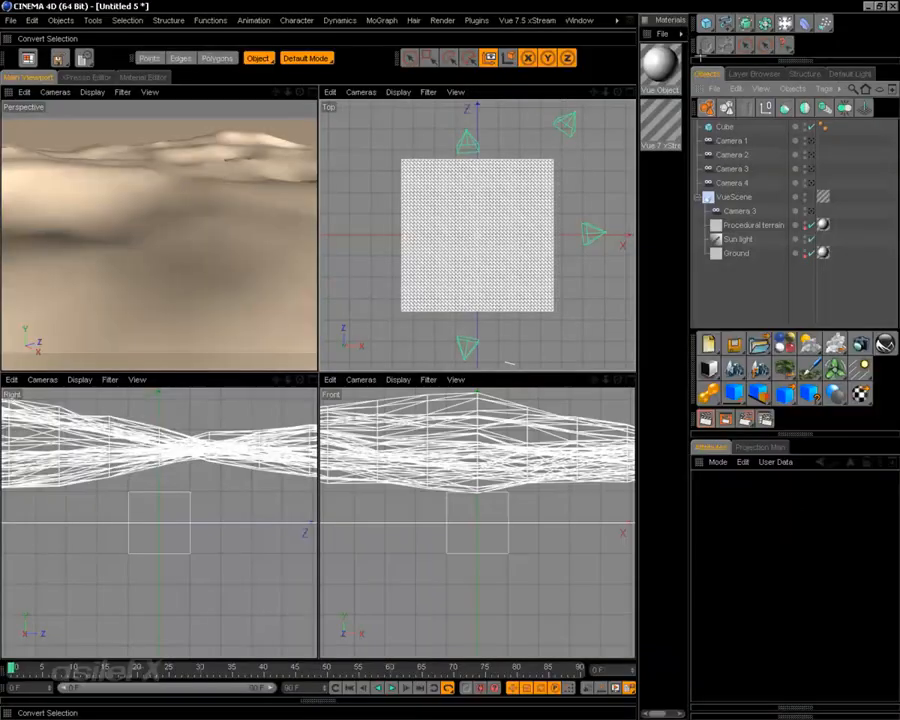
left_click(527, 20)
mouse_move(548, 41)
left_click(698, 216)
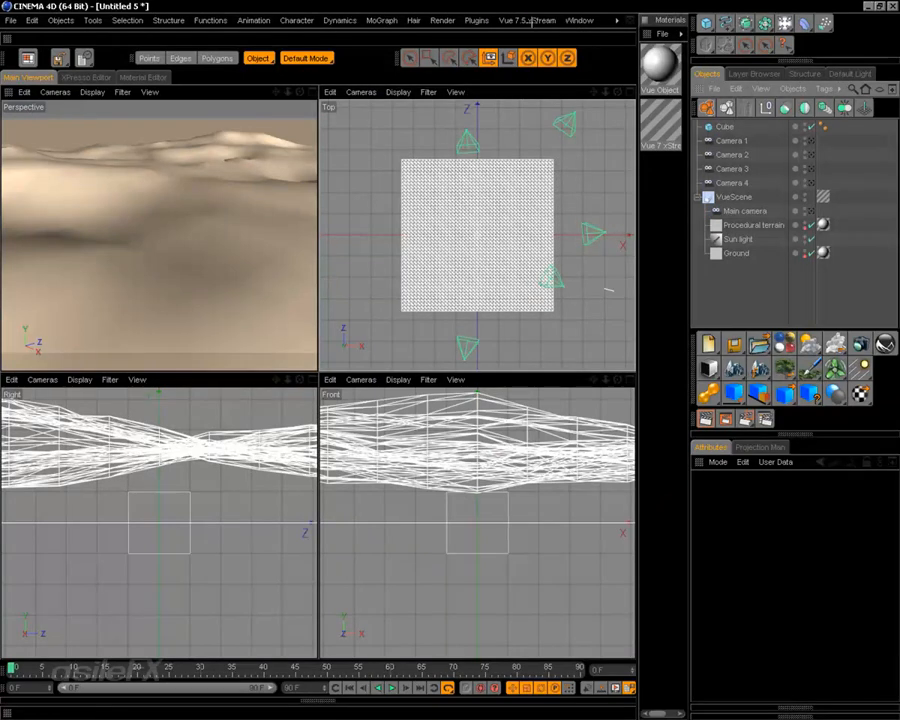
Step: Open the current Vue scene in standalone Vue from Cinema 4D
left_click(537, 20)
mouse_move(522, 41)
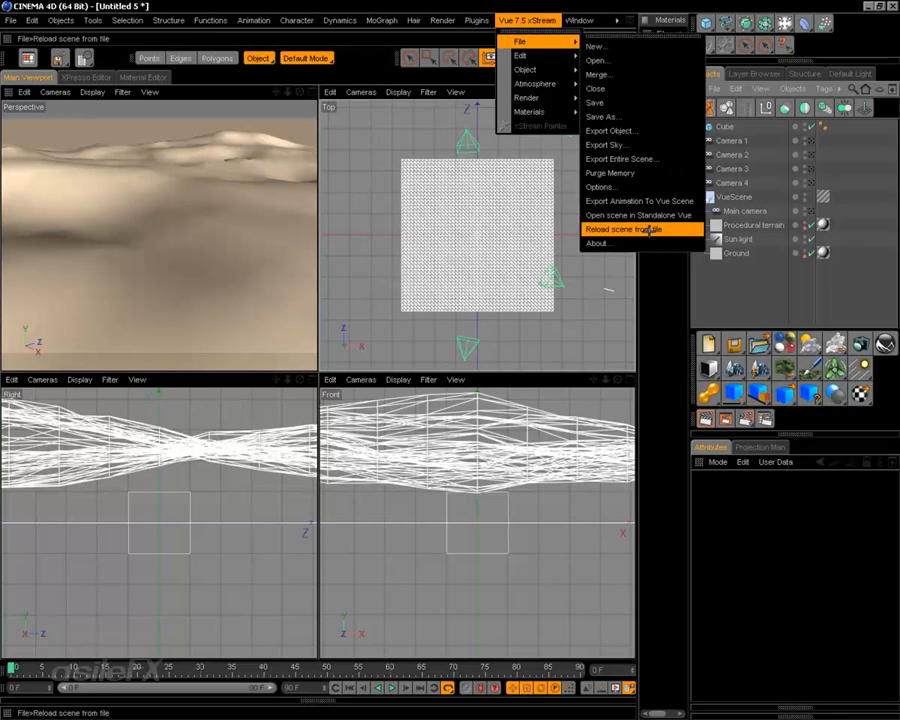
left_click(677, 215)
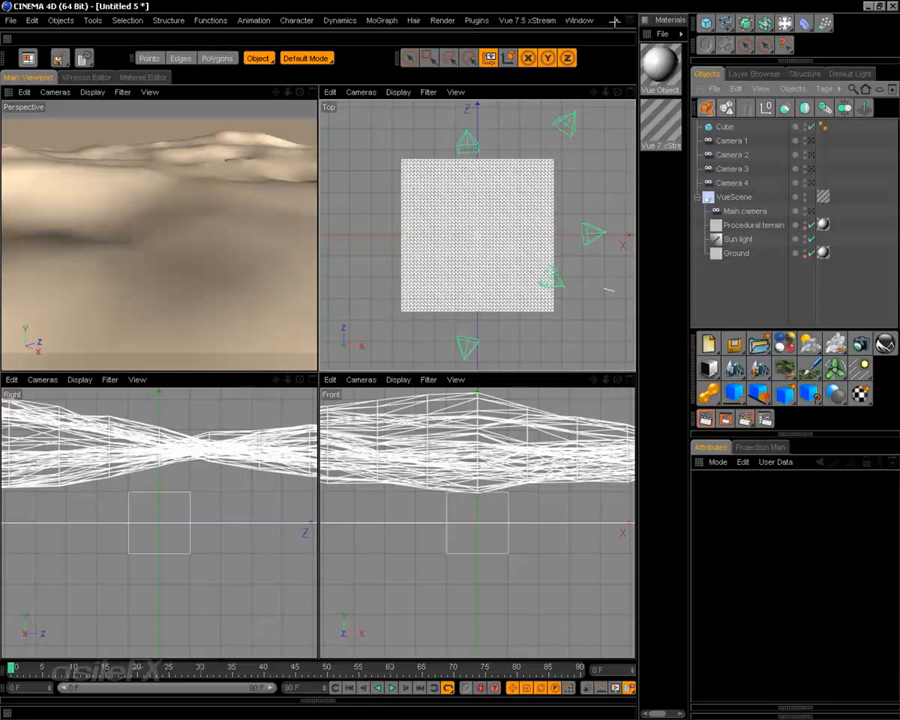
Step: Synchronize Cameras 1 to 4 with Vue using the Vue Infinite Synchronizer, and close the synchronizer
left_click(490, 20)
left_click(498, 72)
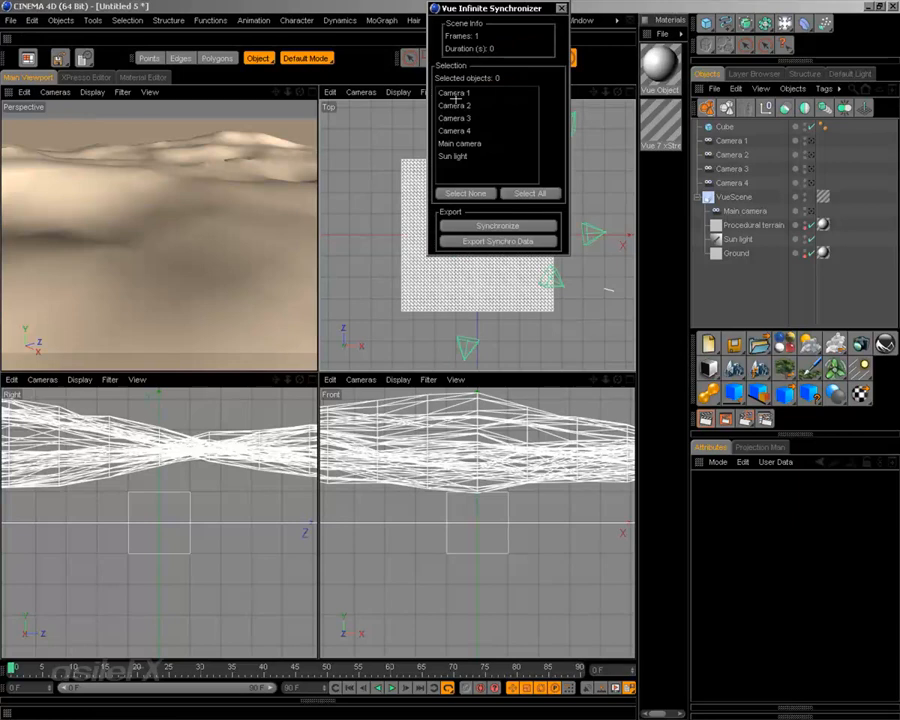
left_click_drag(455, 95, 462, 124)
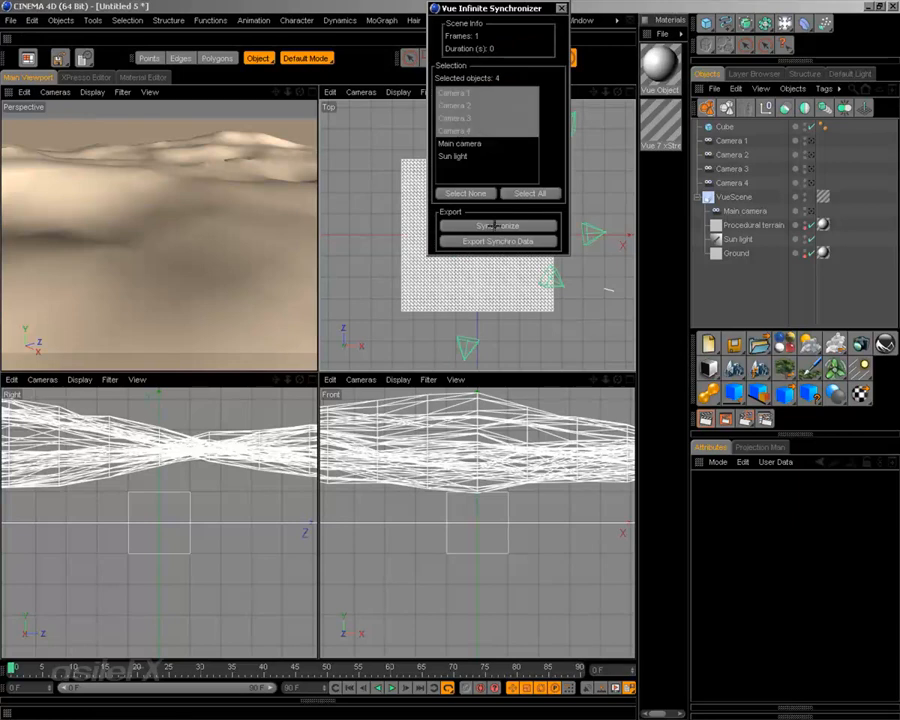
left_click(520, 220)
left_click(455, 397)
left_click(561, 8)
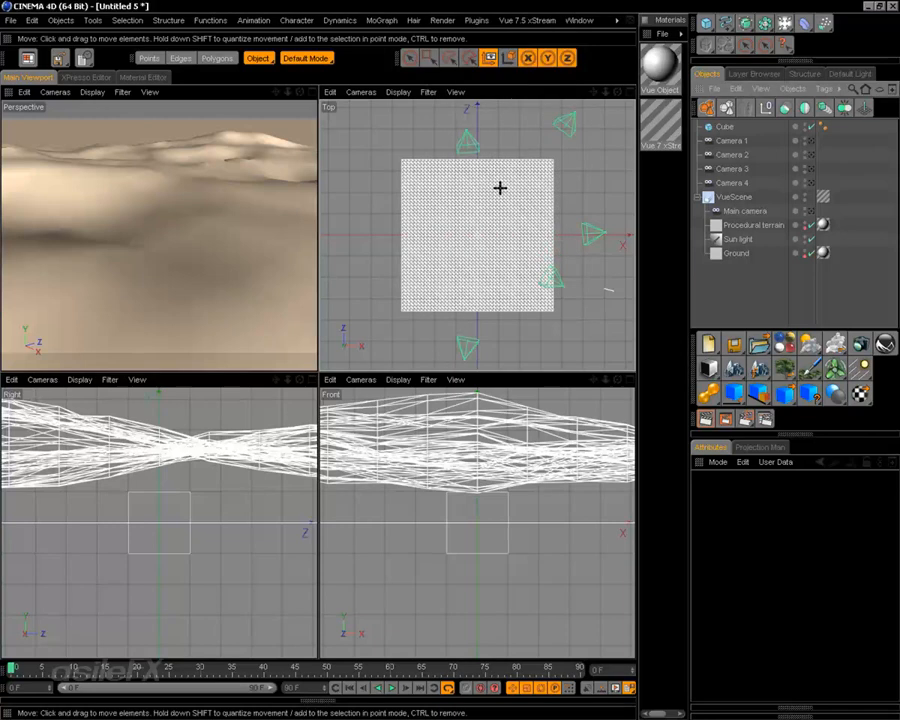
Step: Switch to standalone Vue and load the new synchronization data
key("alt+Tab")
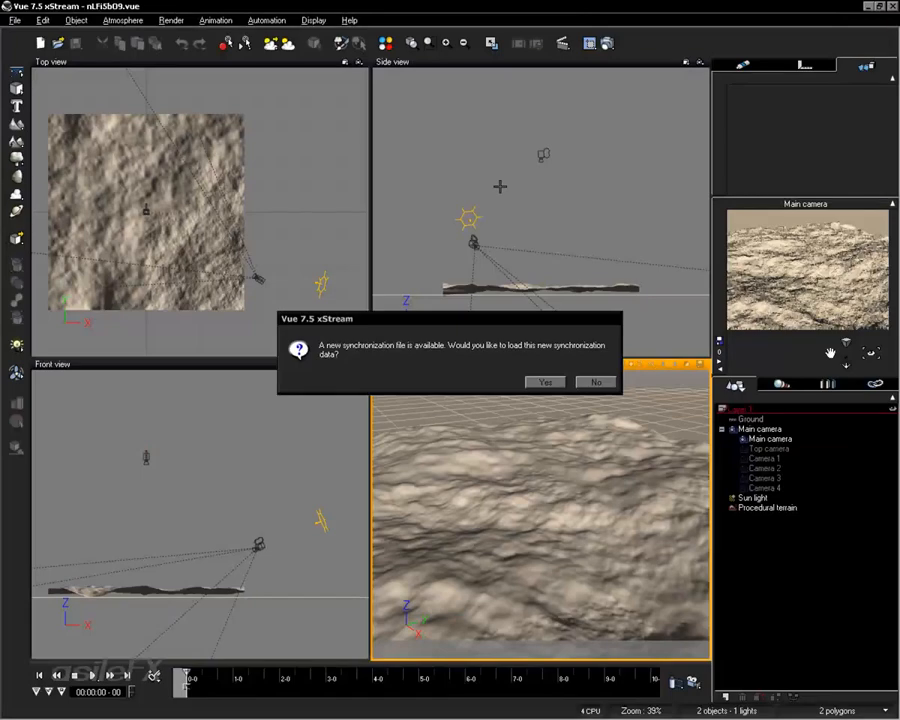
left_click(547, 382)
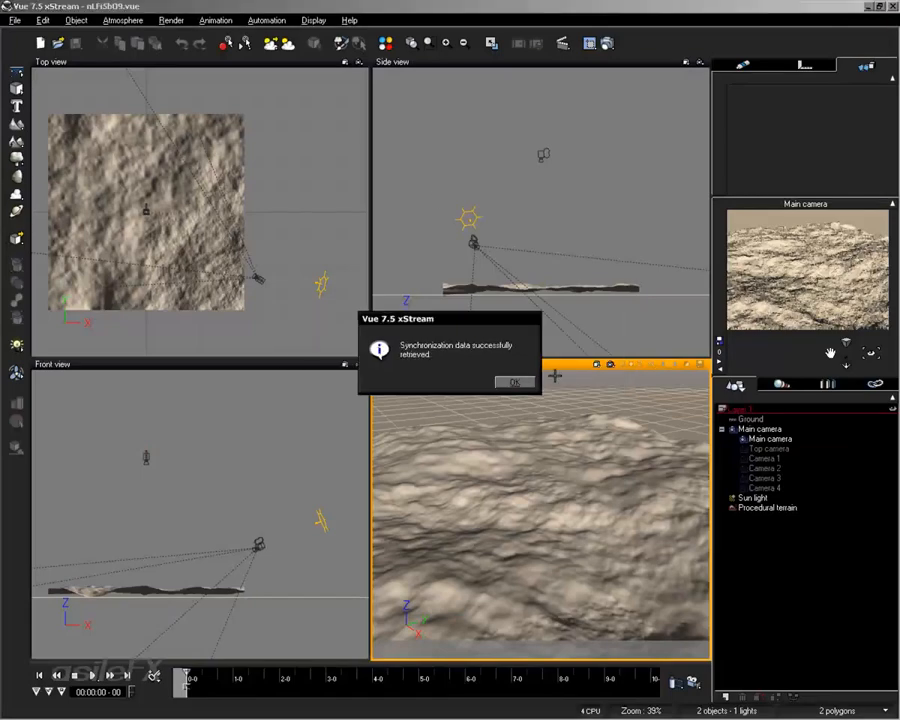
left_click(514, 382)
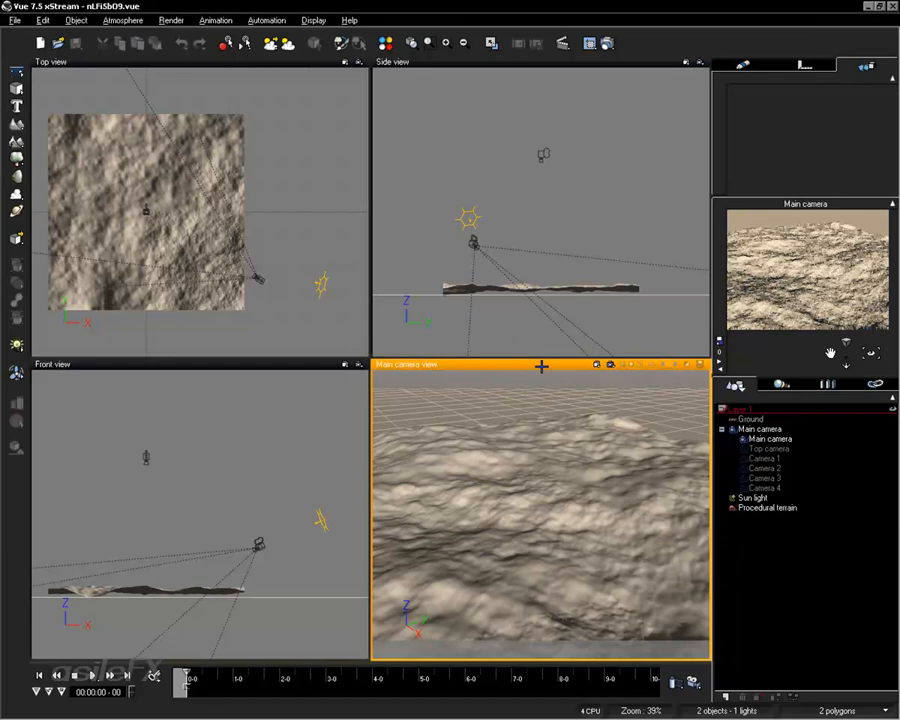
Step: Step through the cameras in standalone Vue and examine the synchronization settings of Cameras 1 to 4
left_click(719, 361)
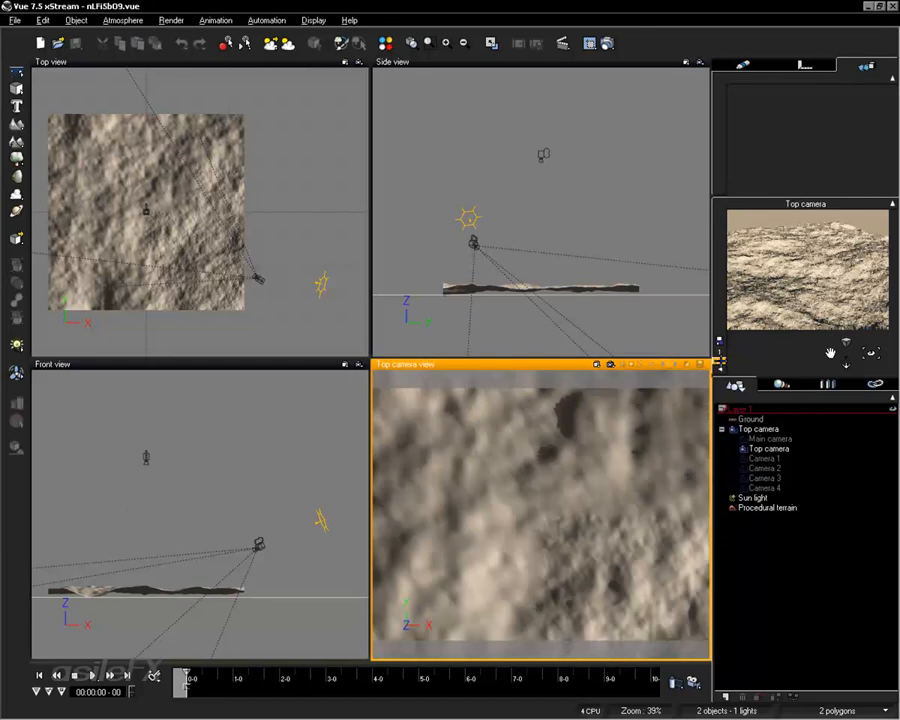
left_click(719, 361)
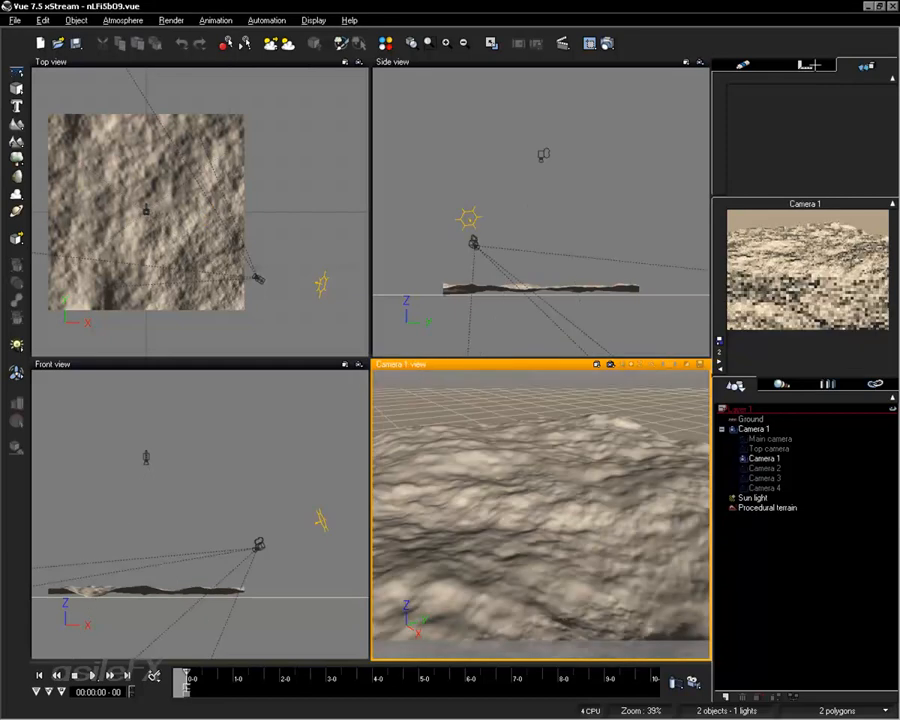
left_click(765, 457)
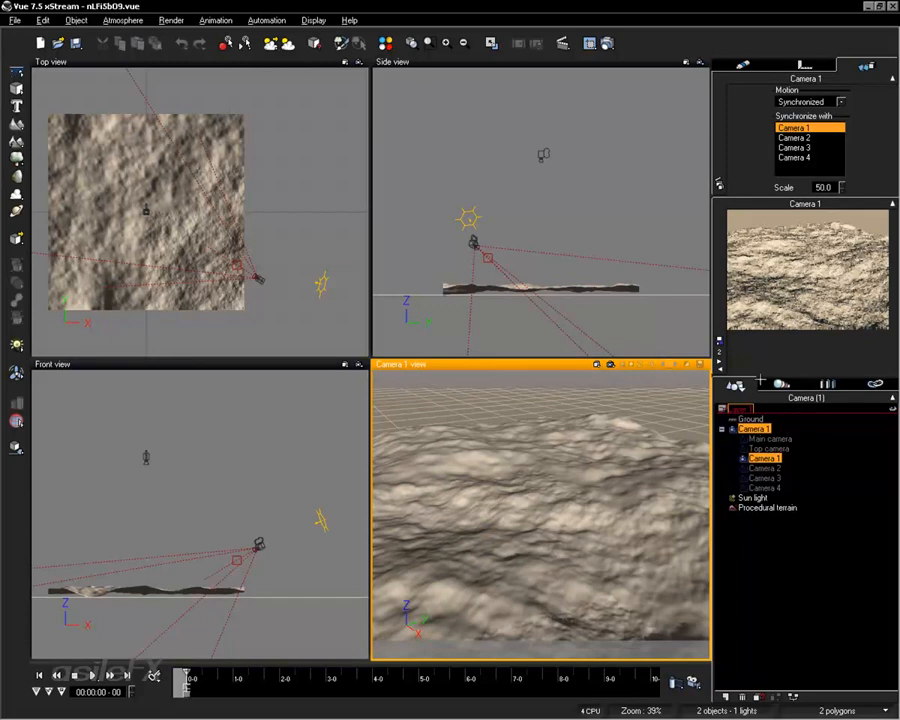
left_click(719, 361)
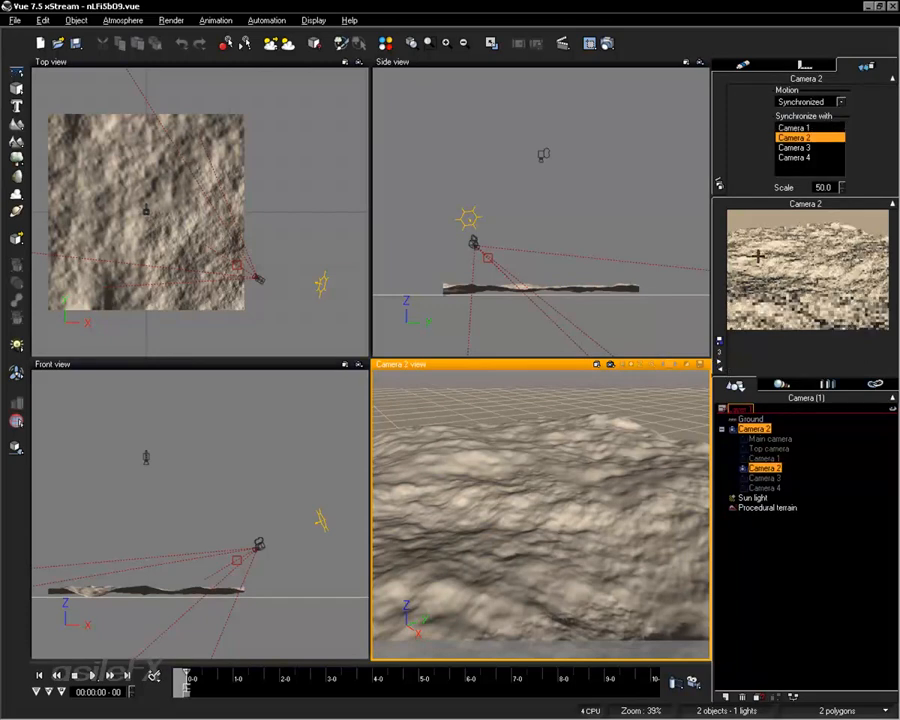
left_click(719, 363)
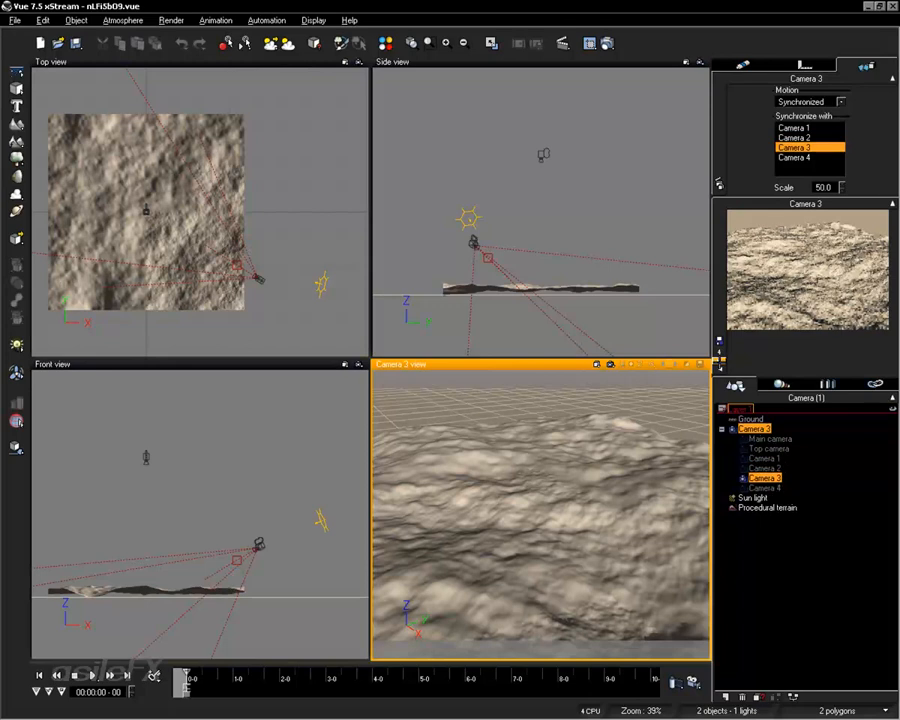
left_click(719, 362)
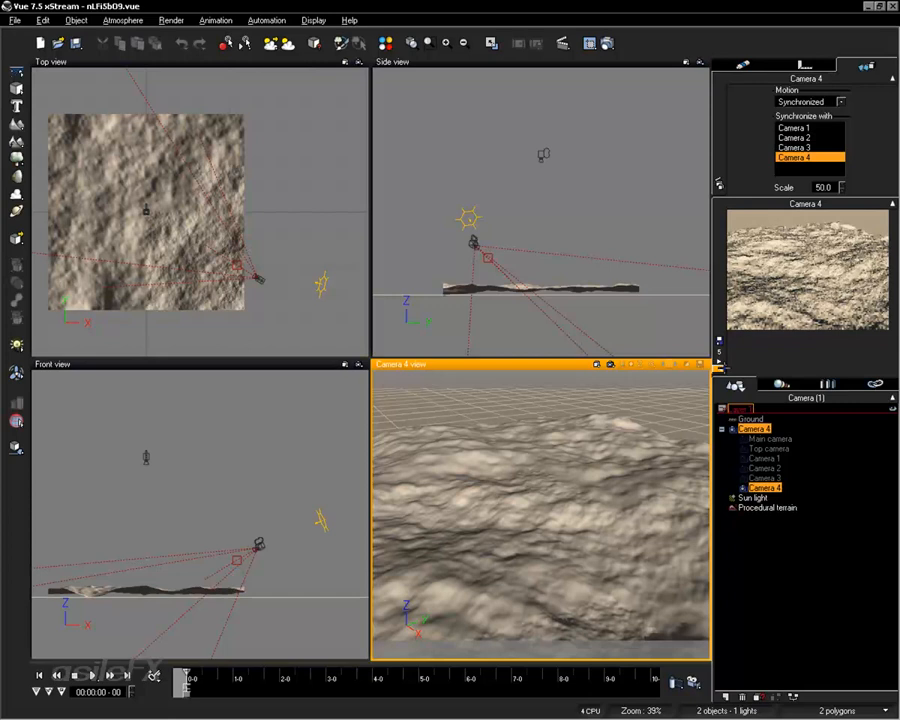
Step: Set the synchronization scale of Cameras 4, 3, 2 and 1 to 10
double_click(830, 186)
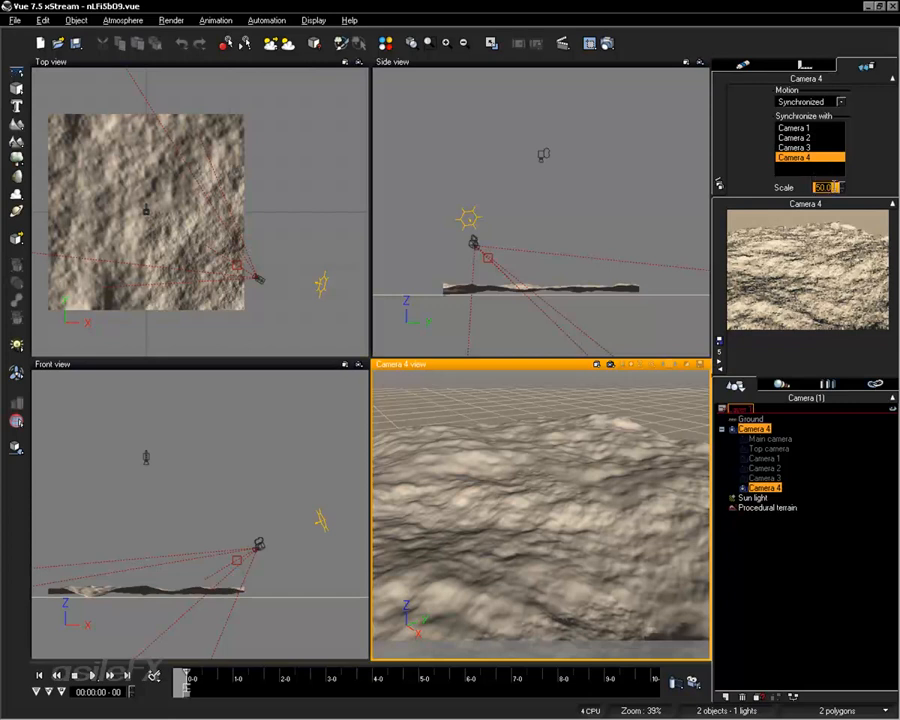
type("10")
key("Return")
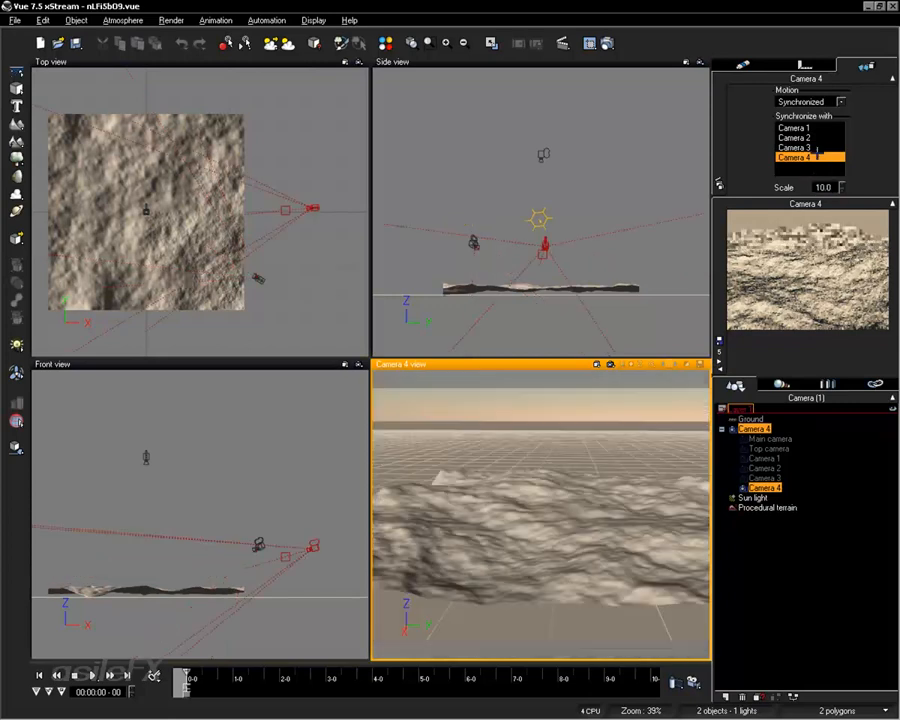
left_click(766, 478)
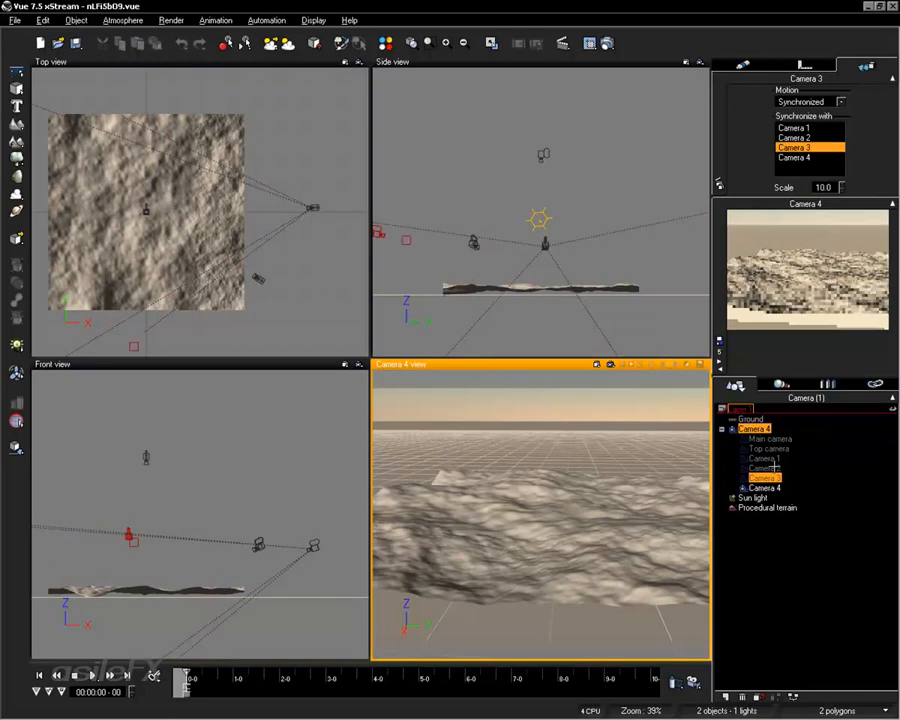
left_click(817, 138)
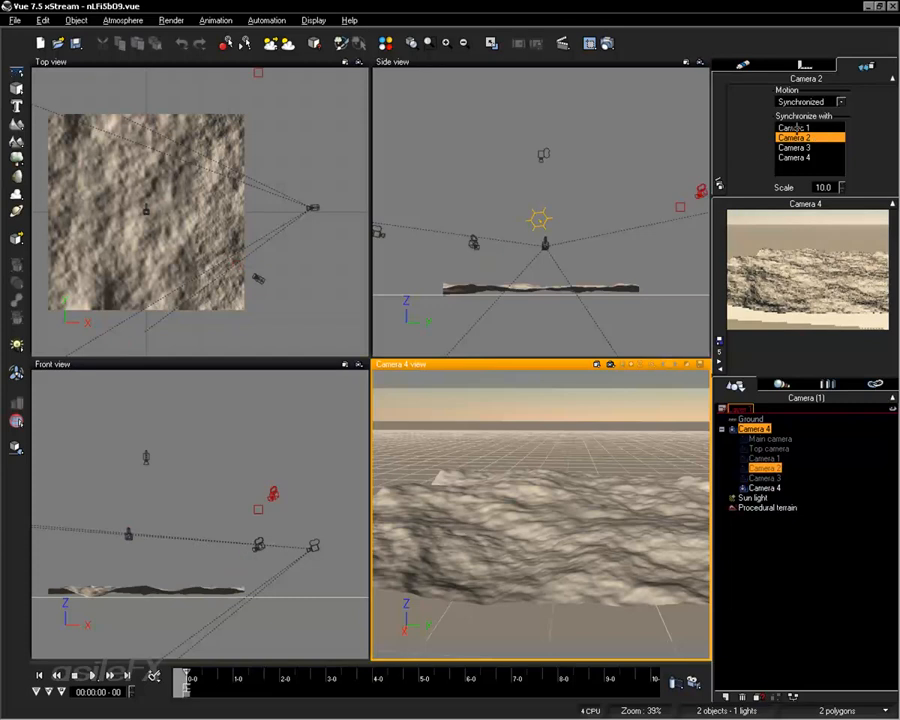
left_click(776, 458)
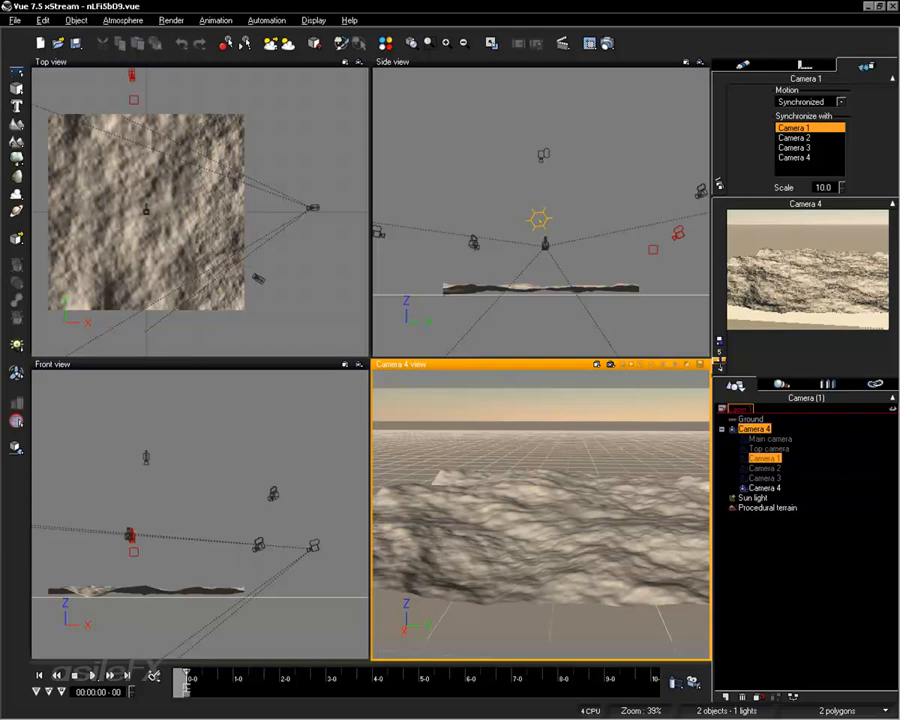
Step: Cycle through all cameras in the standalone scene to check their positions and views, ending on the Main camera
left_click(717, 365)
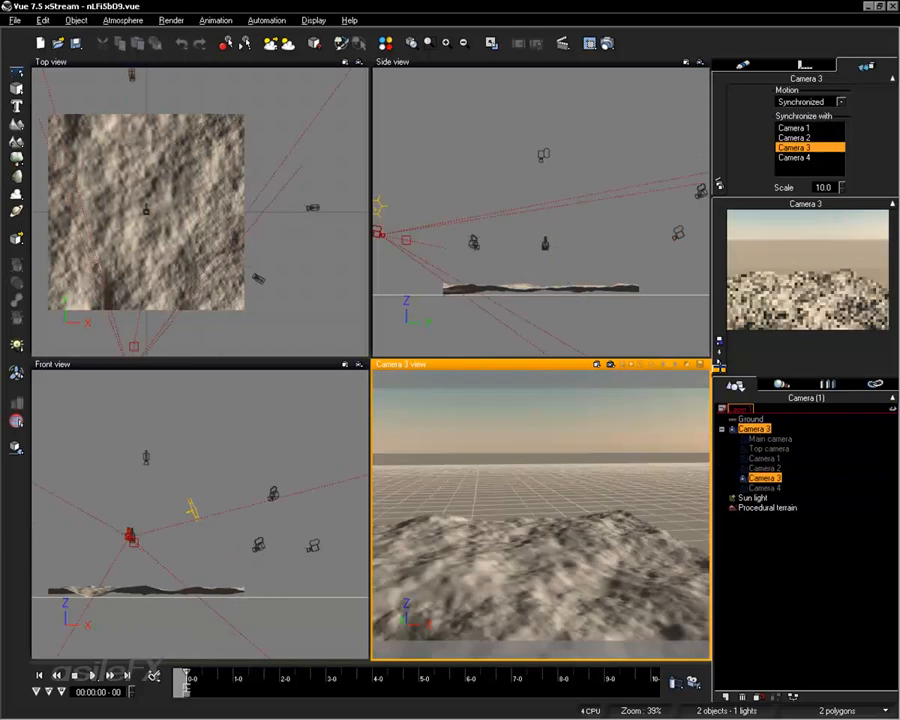
left_click(717, 365)
left_click(717, 365)
left_click(717, 365)
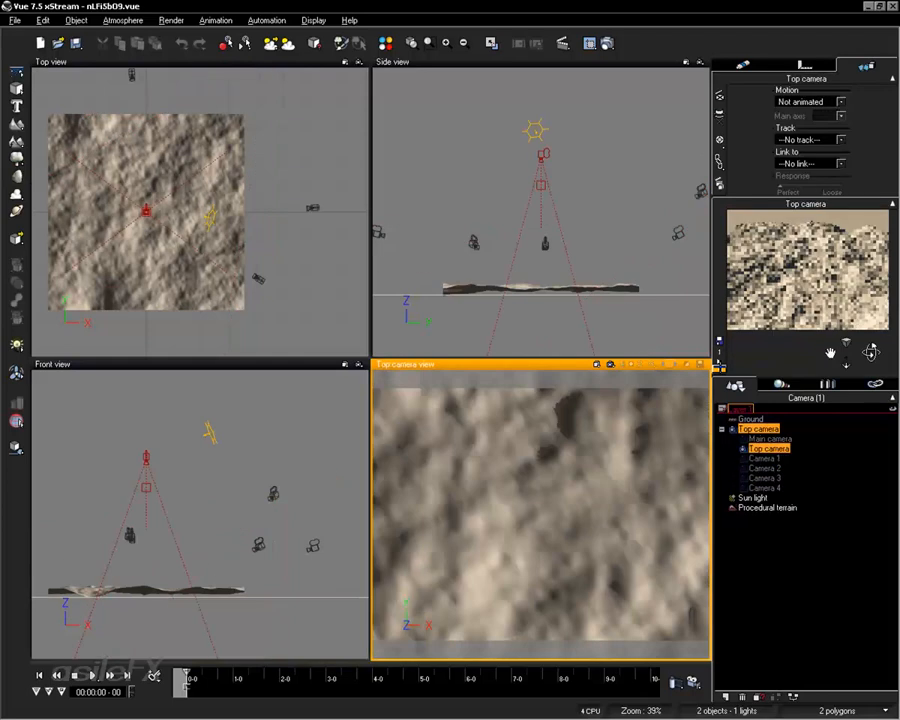
left_click(717, 365)
left_click(718, 362)
left_click(718, 362)
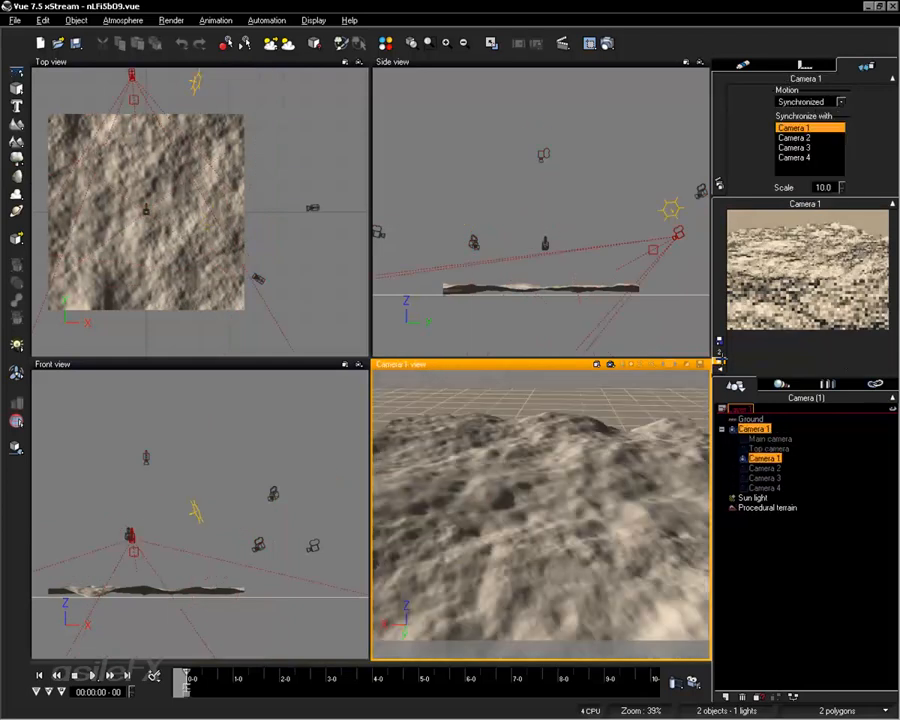
left_click(718, 362)
left_click(718, 362)
left_click(718, 362)
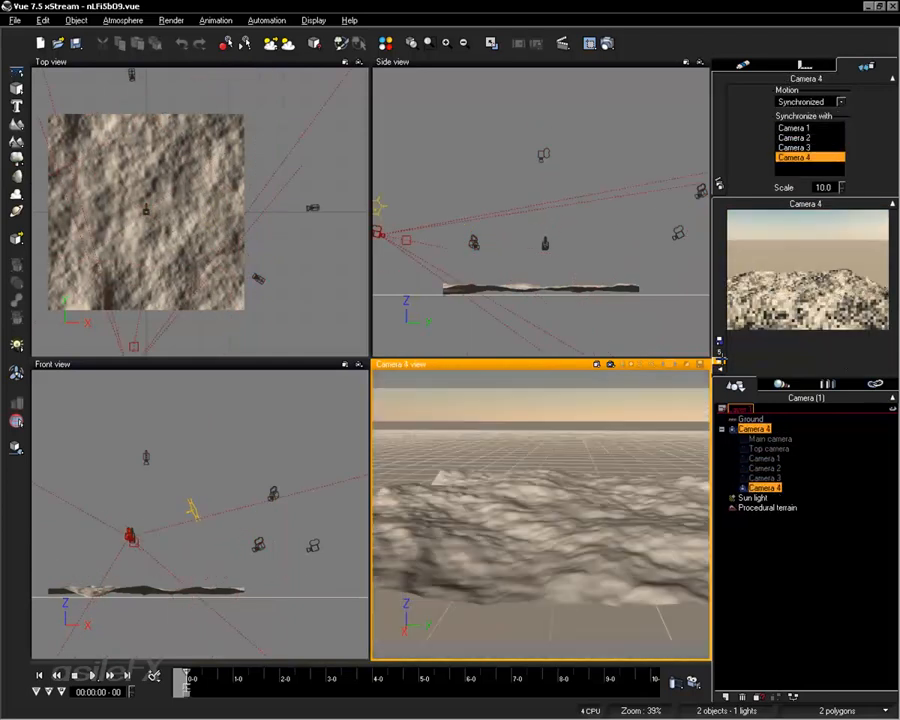
left_click(718, 362)
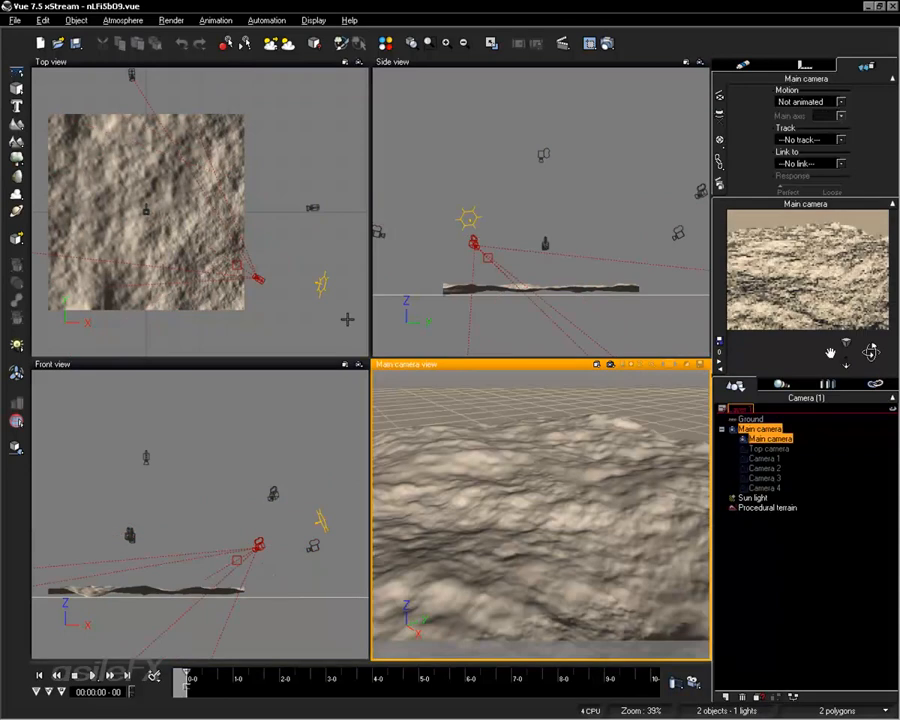
Step: Maximize the Main camera view, deselect everything and save the standalone scene
double_click(537, 366)
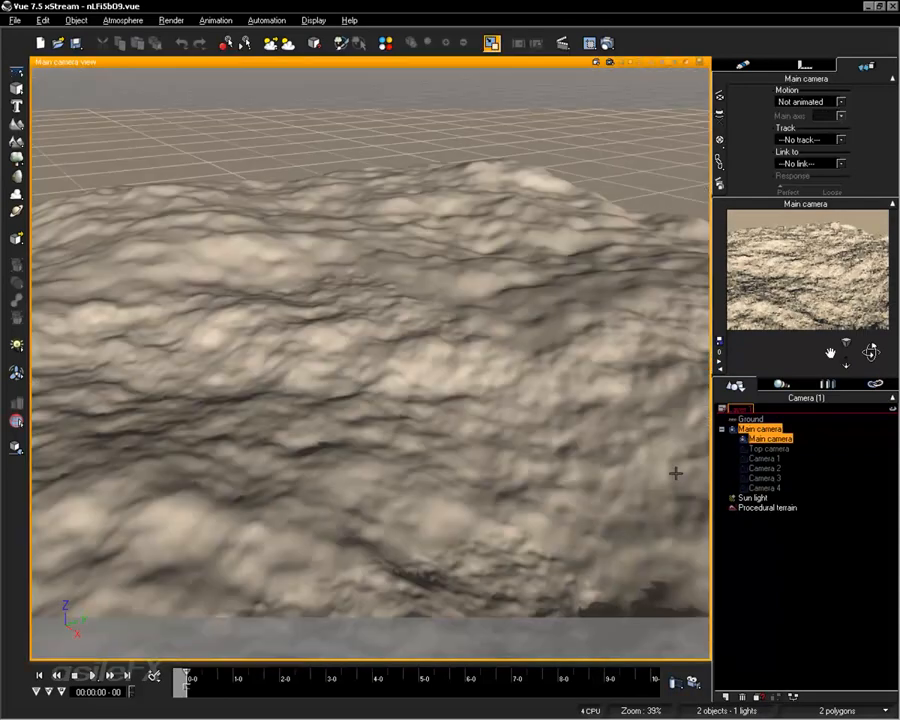
left_click(795, 582)
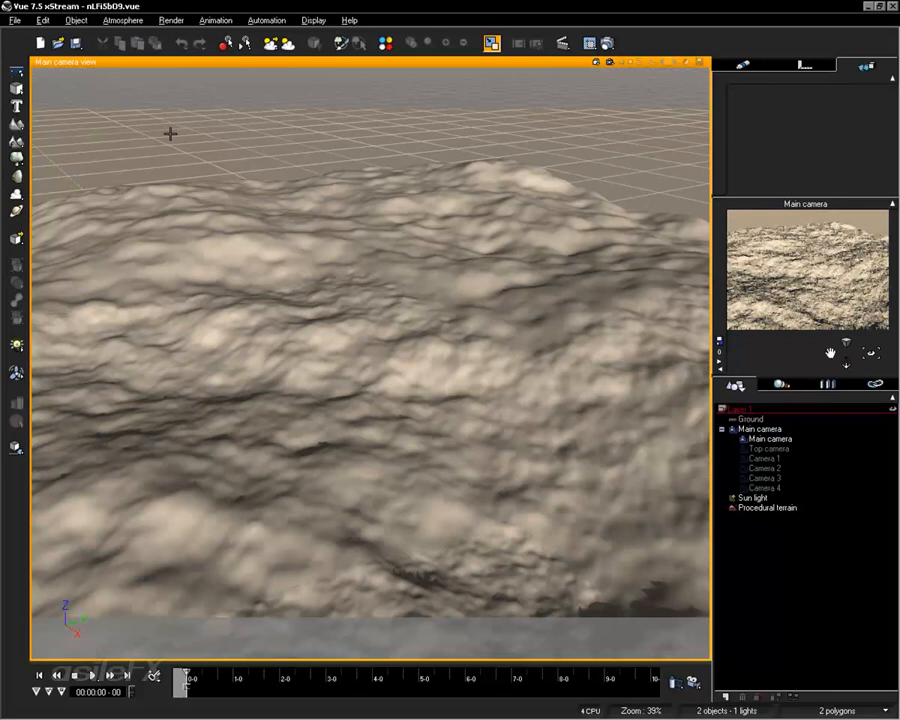
left_click(15, 20)
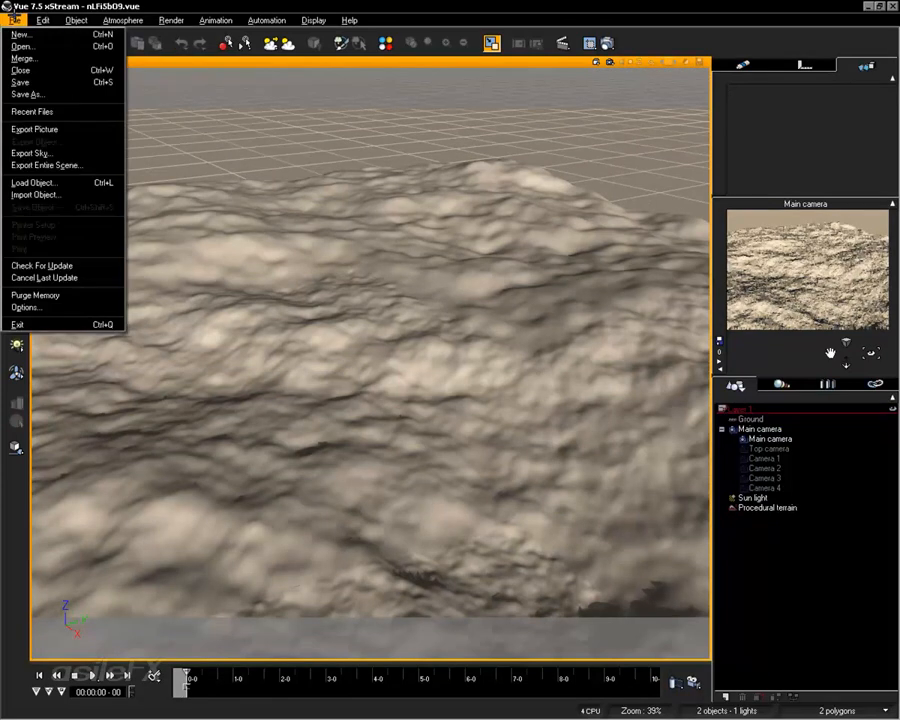
left_click(47, 83)
Step: Return to Cinema 4D and reload the saved Vue scene from file
left_click(870, 6)
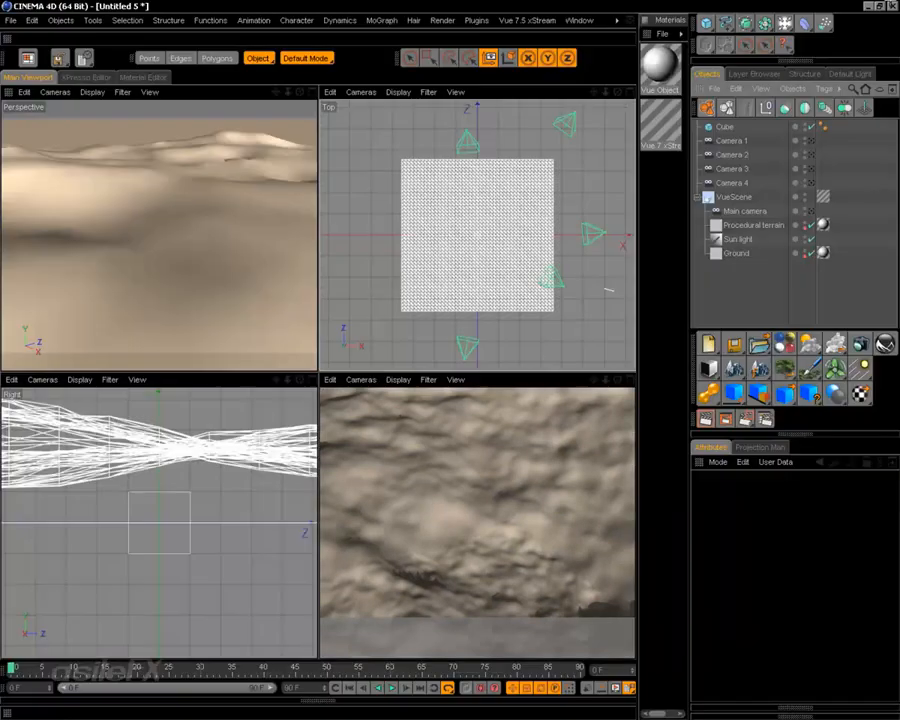
left_click(503, 20)
mouse_move(543, 41)
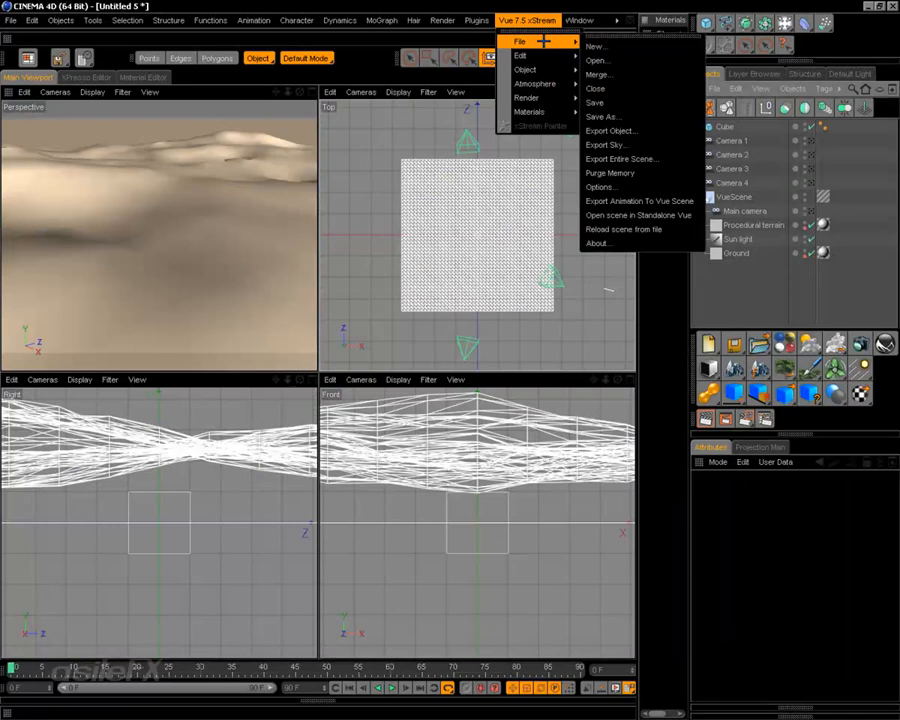
left_click(672, 230)
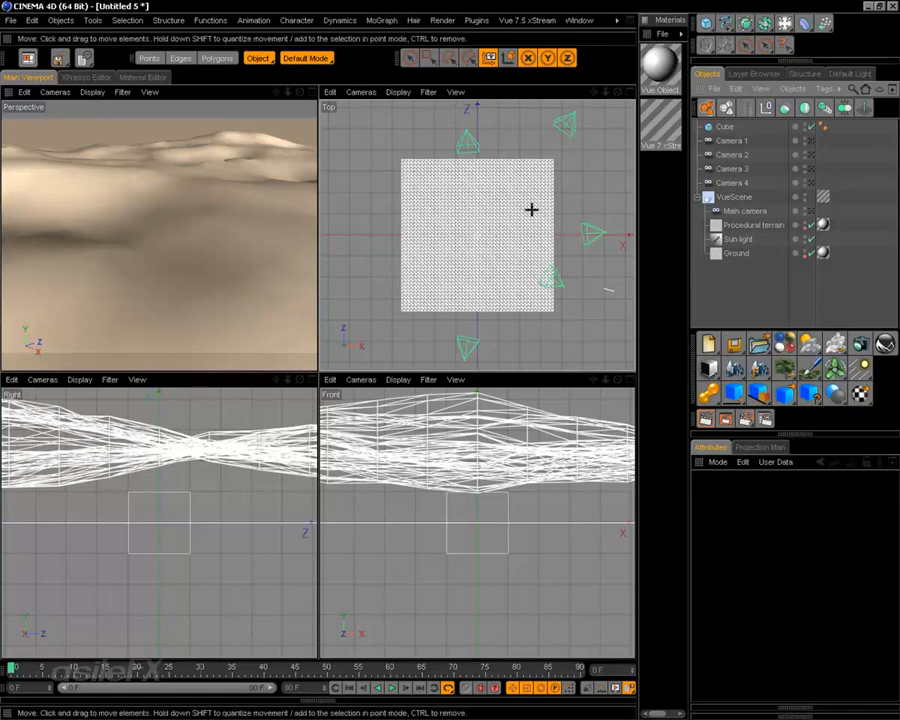
Step: Select Cameras 1 to 4 in turn in Cinema 4D to check their placement around the terrain
left_click(728, 141)
left_click(730, 155)
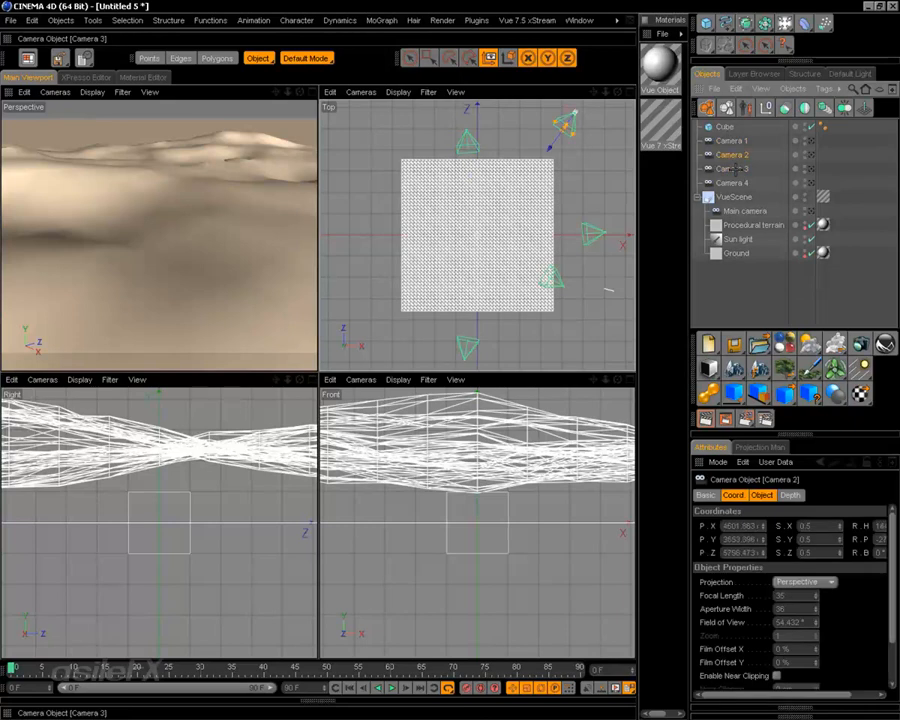
left_click(732, 169)
left_click(734, 182)
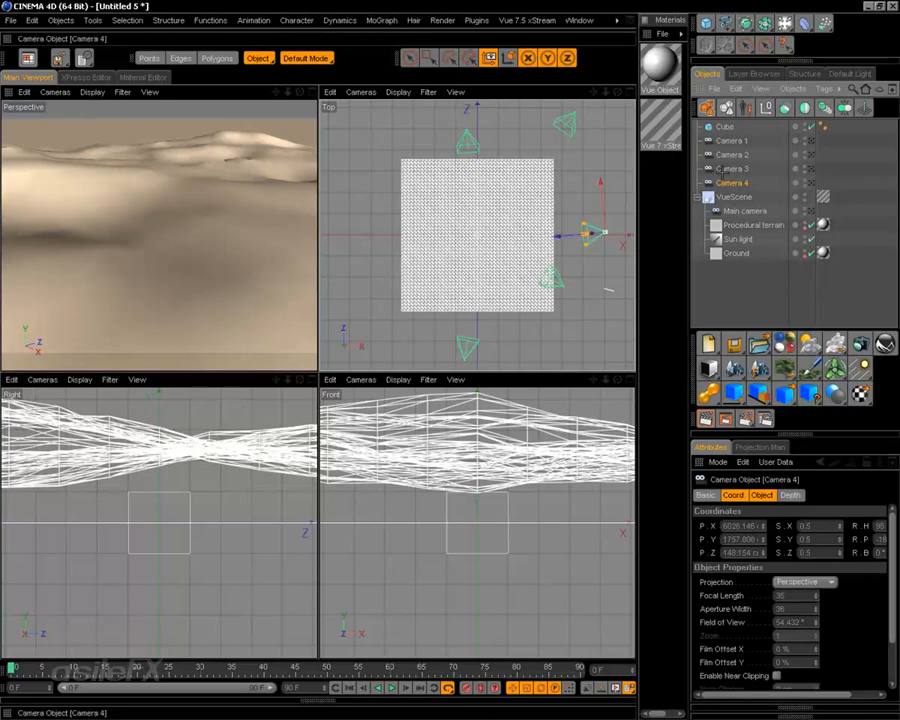
Step: Select Cameras 1 and 2 in turn and open the scene in standalone Vue
left_click(735, 141)
left_click(737, 155)
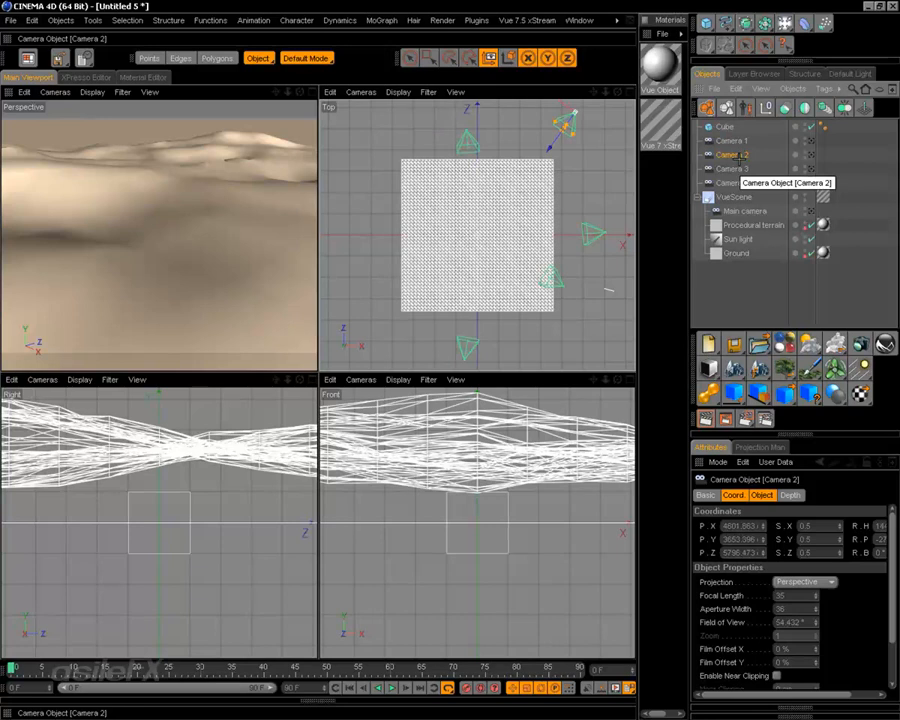
left_click(527, 20)
mouse_move(530, 41)
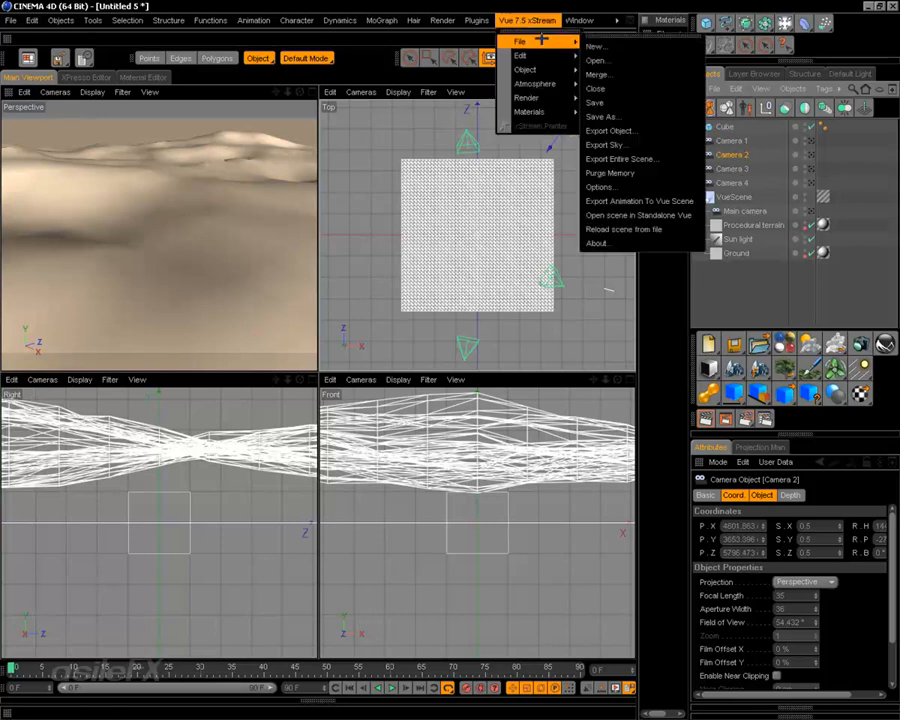
left_click(685, 214)
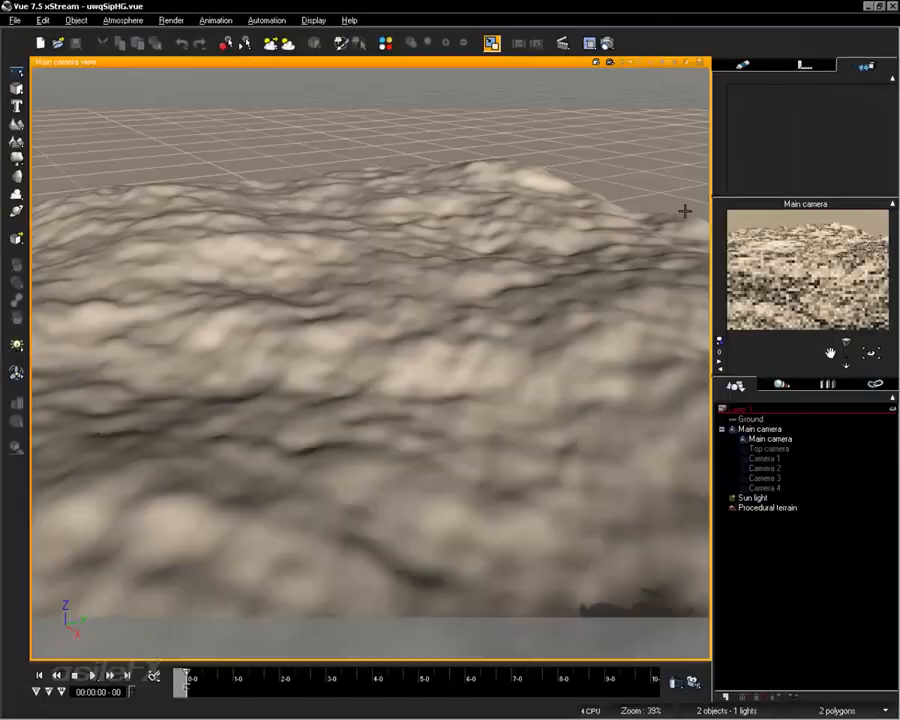
Step: Cycle through the standalone cameras to Camera 4 and resynchronize it with Cinema 4D's Camera 4
left_click(719, 361)
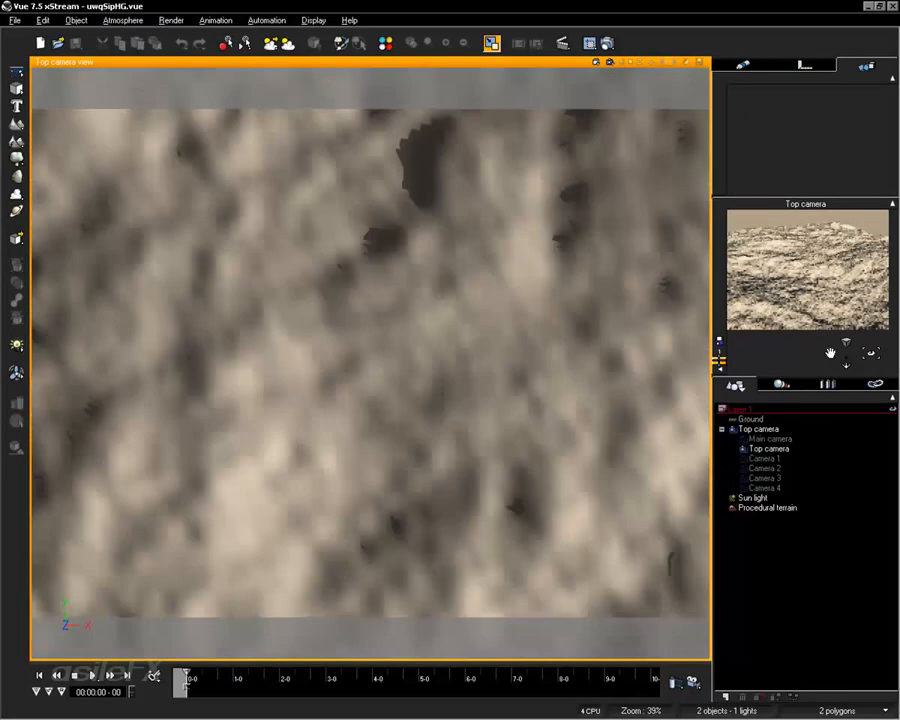
left_click(719, 361)
left_click(719, 361)
left_click(719, 361)
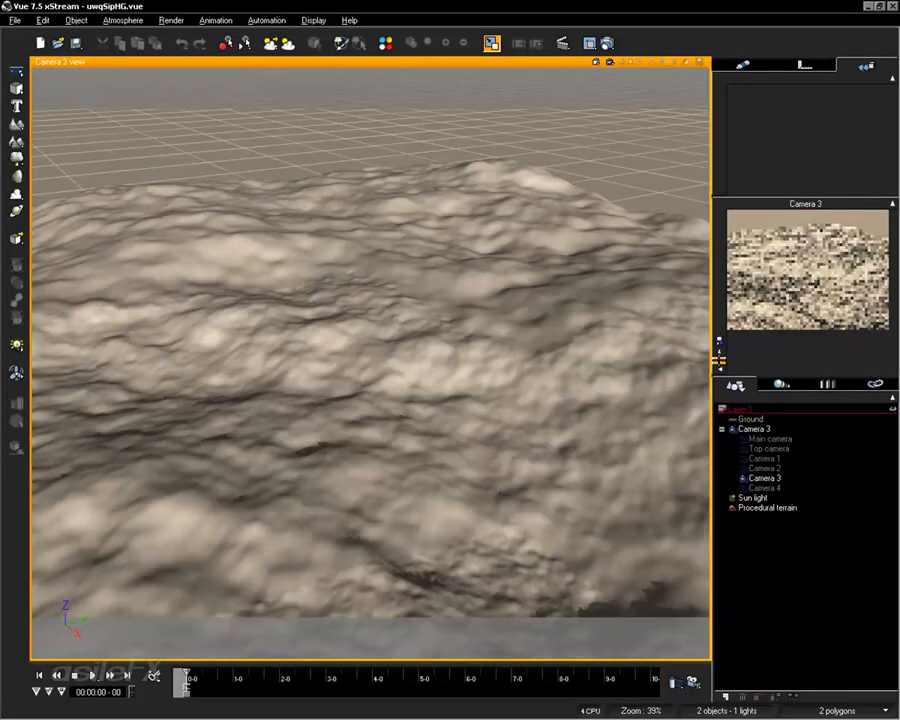
left_click(719, 361)
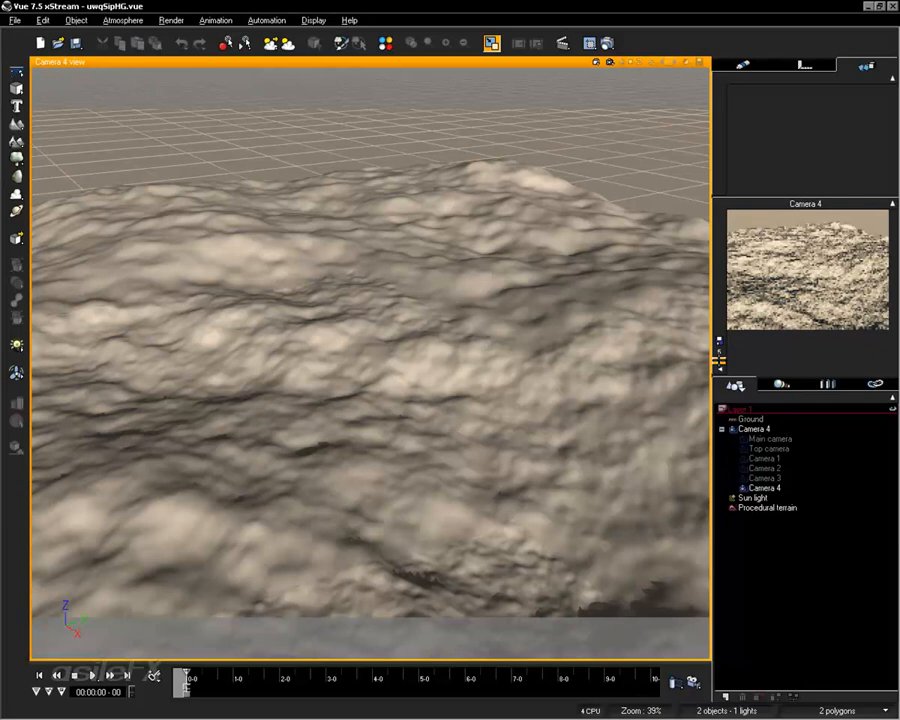
left_click(764, 488)
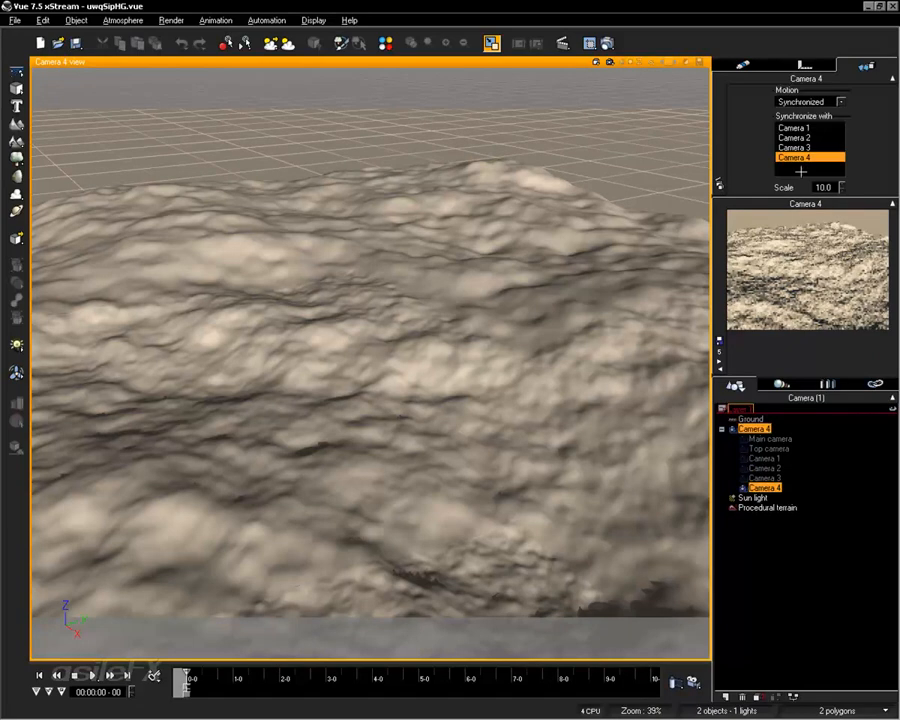
left_click(804, 160)
Step: Select Camera 3, cycle the active view to Camera 1 and resynchronize Camera 1 with its Cinema 4D counterpart
left_click(766, 478)
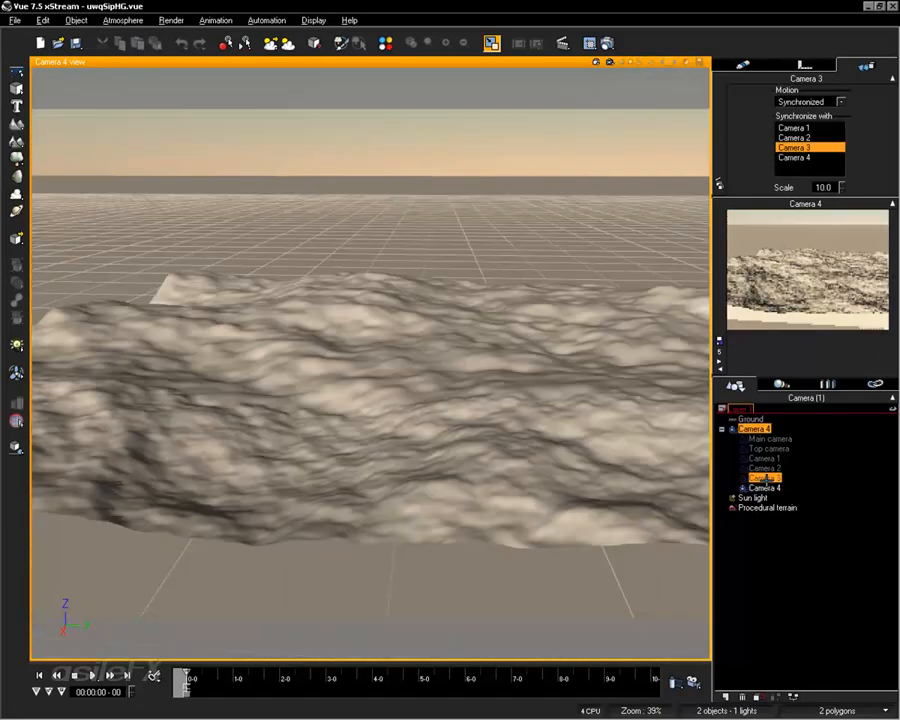
left_click(719, 358)
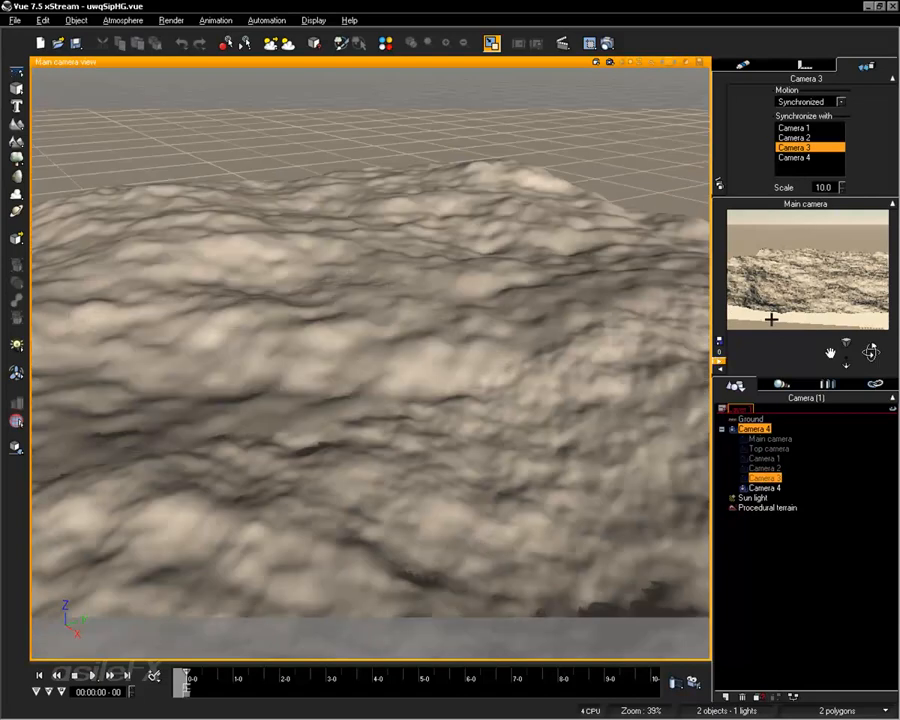
left_click(719, 362)
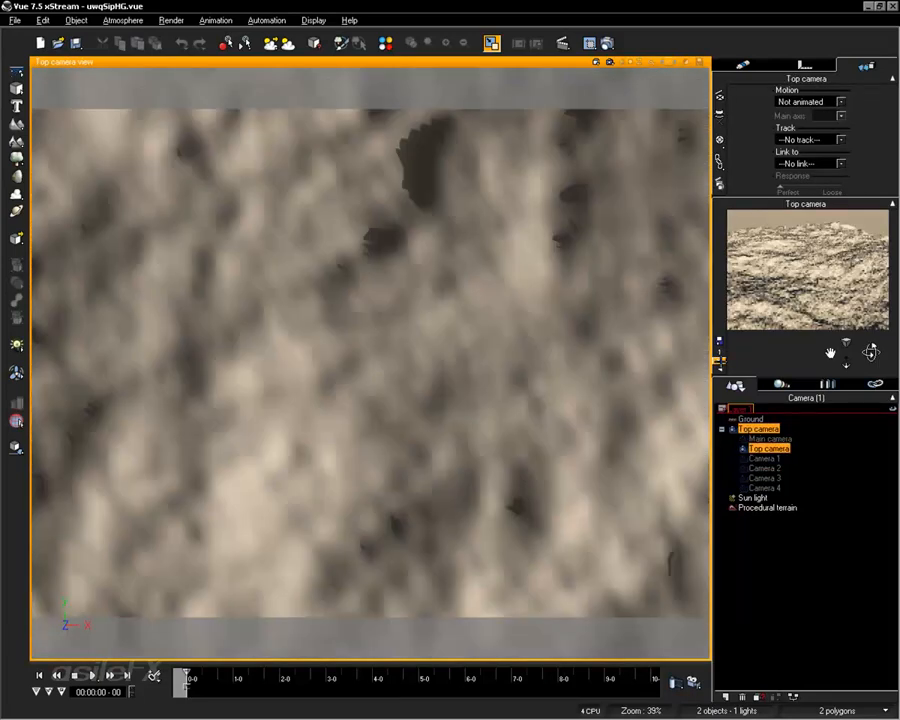
left_click(719, 362)
left_click(804, 127)
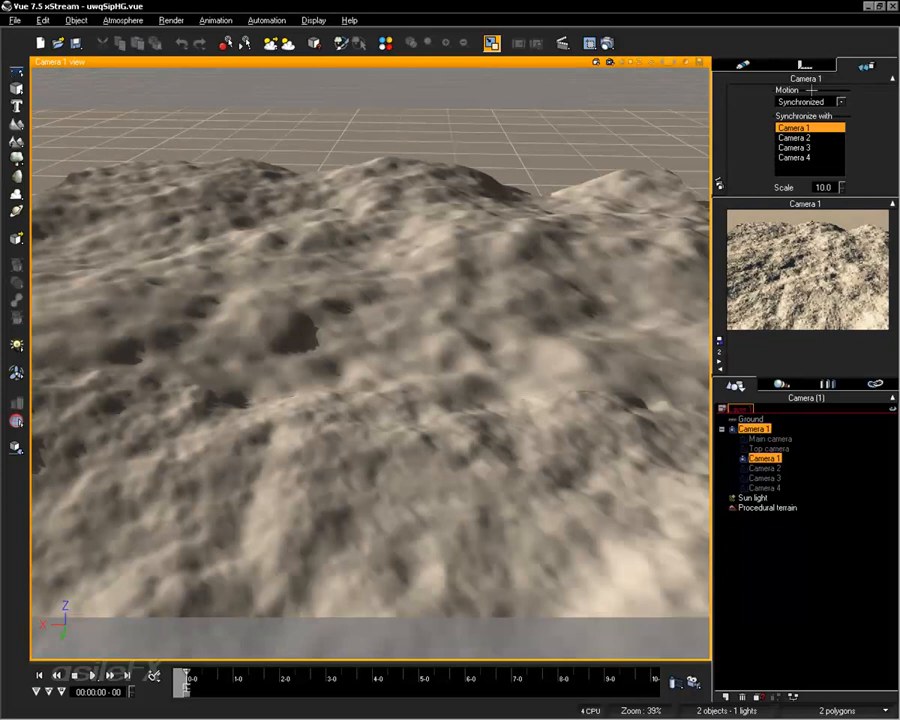
Step: Resynchronize Cameras 2 and 3 with their Cinema 4D counterparts and cycle back to the Main camera
left_click(716, 361)
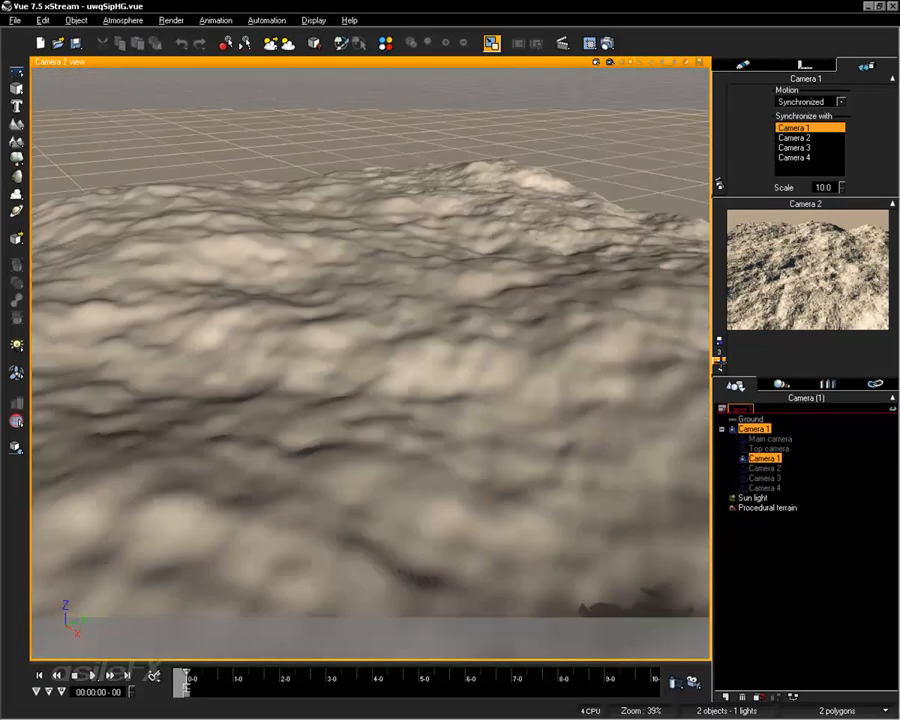
left_click(785, 137)
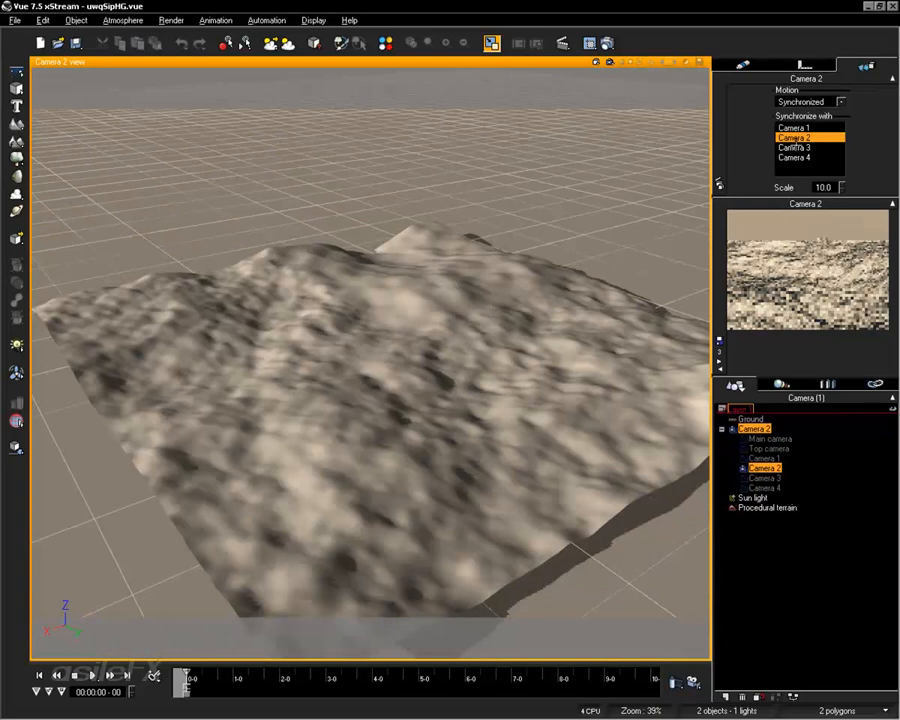
left_click(719, 361)
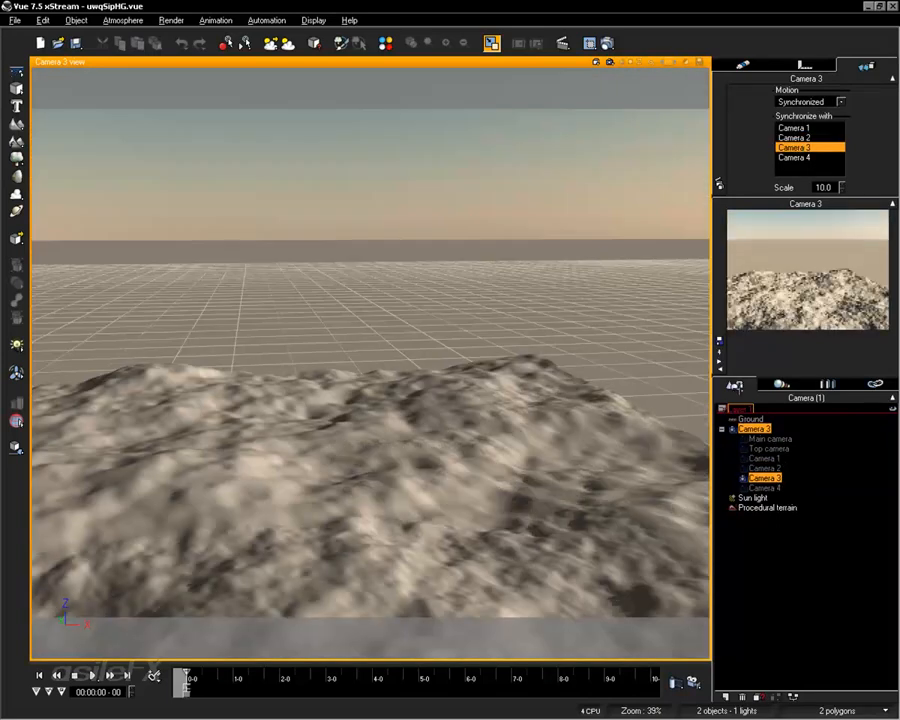
left_click(719, 361)
left_click(719, 361)
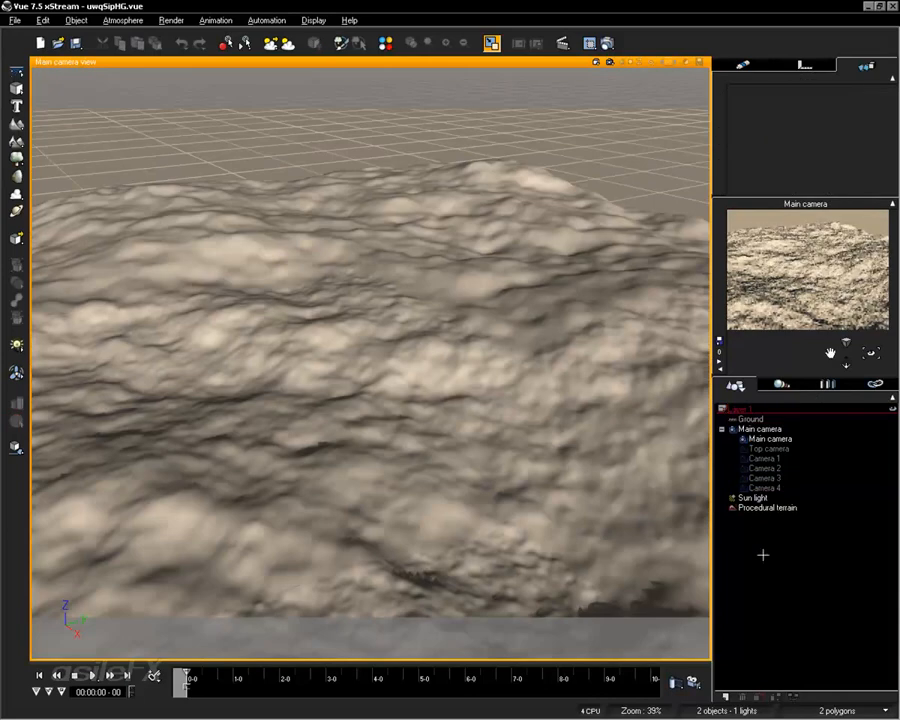
Step: Cycle through all standalone cameras to compare their views of the terrain, ending on Camera 1
left_click(719, 361)
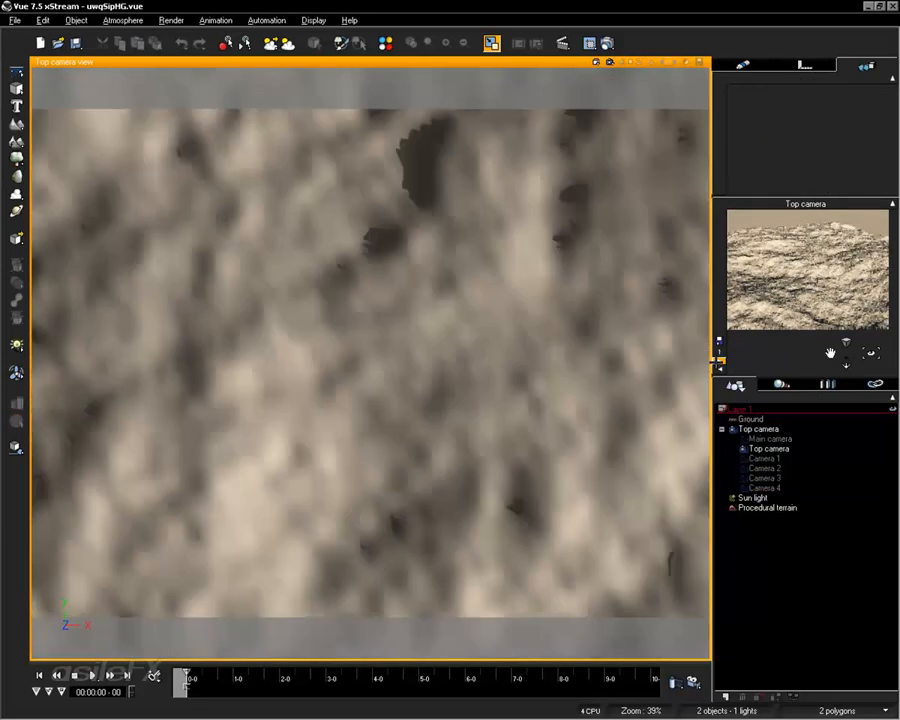
left_click(719, 361)
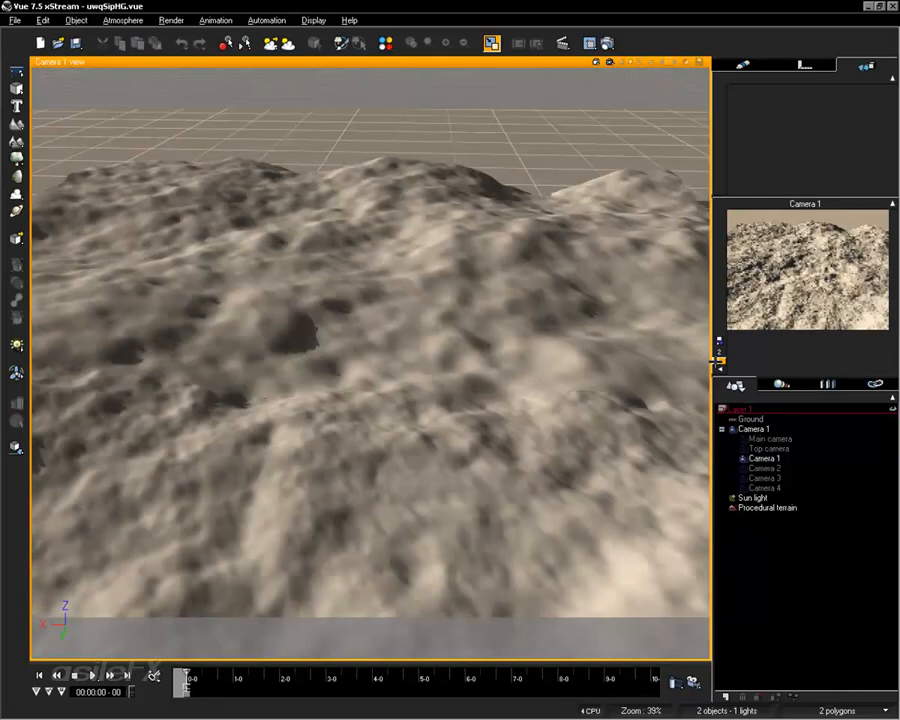
left_click(719, 361)
left_click(719, 361)
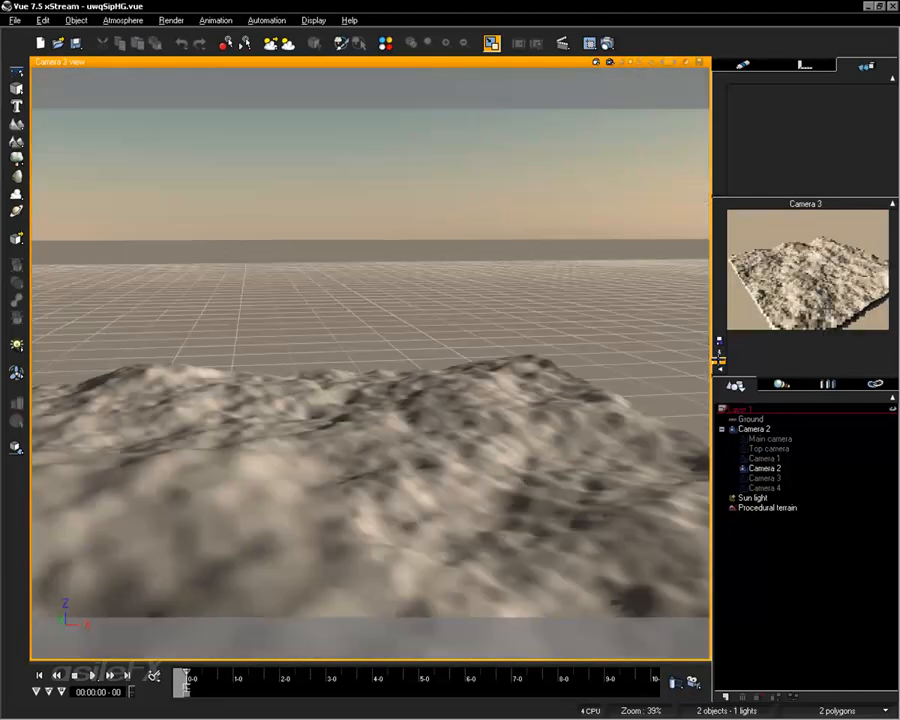
left_click(719, 361)
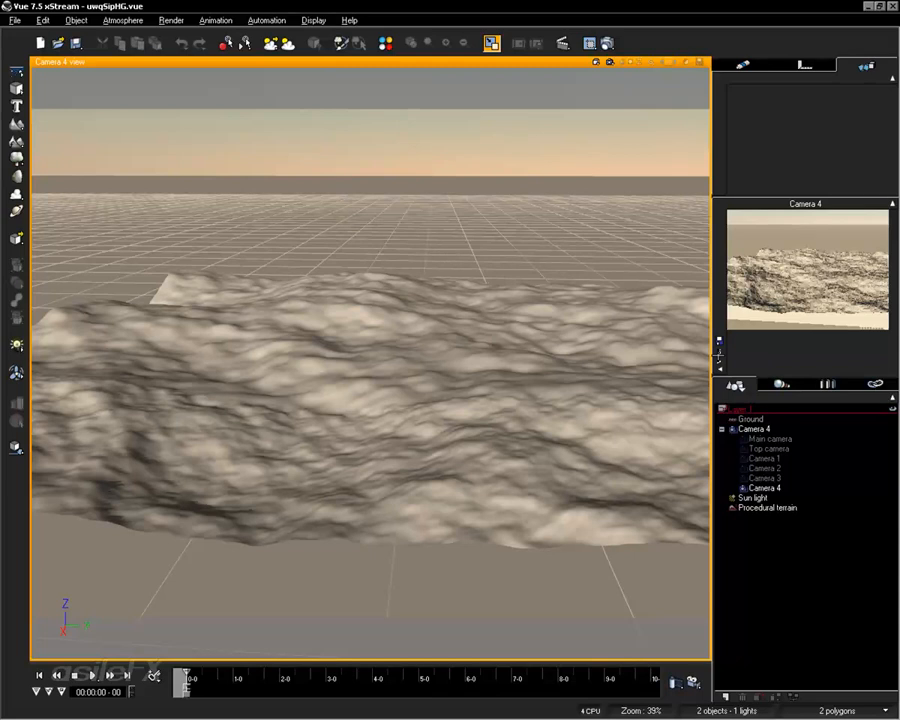
left_click(719, 362)
left_click(719, 362)
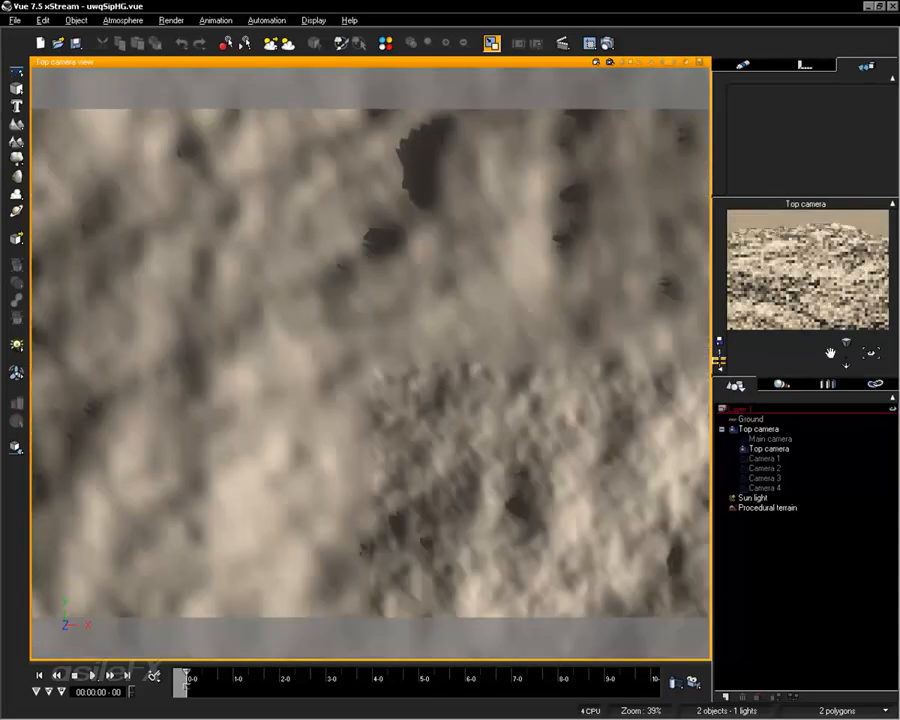
left_click(719, 362)
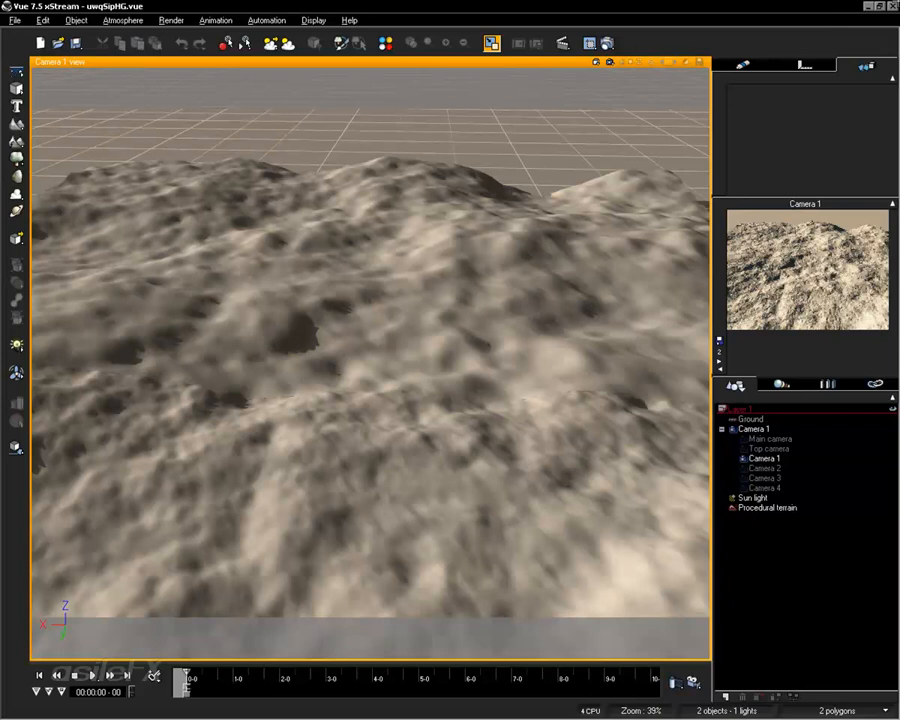
Step: Return to Cinema 4D and reload the Vue scene from file
key("ctrl+n")
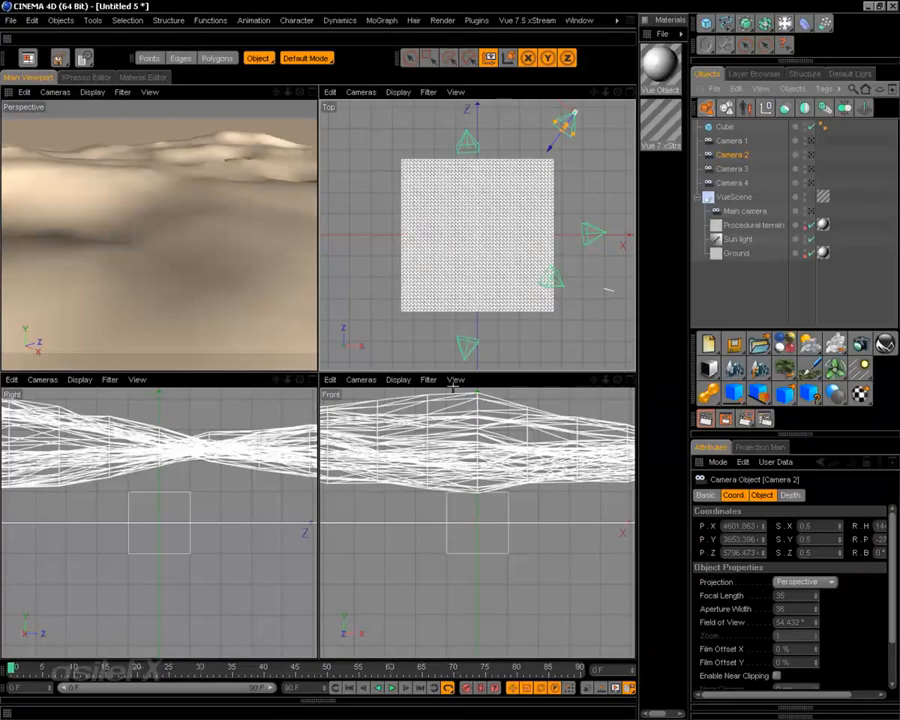
left_click(580, 20)
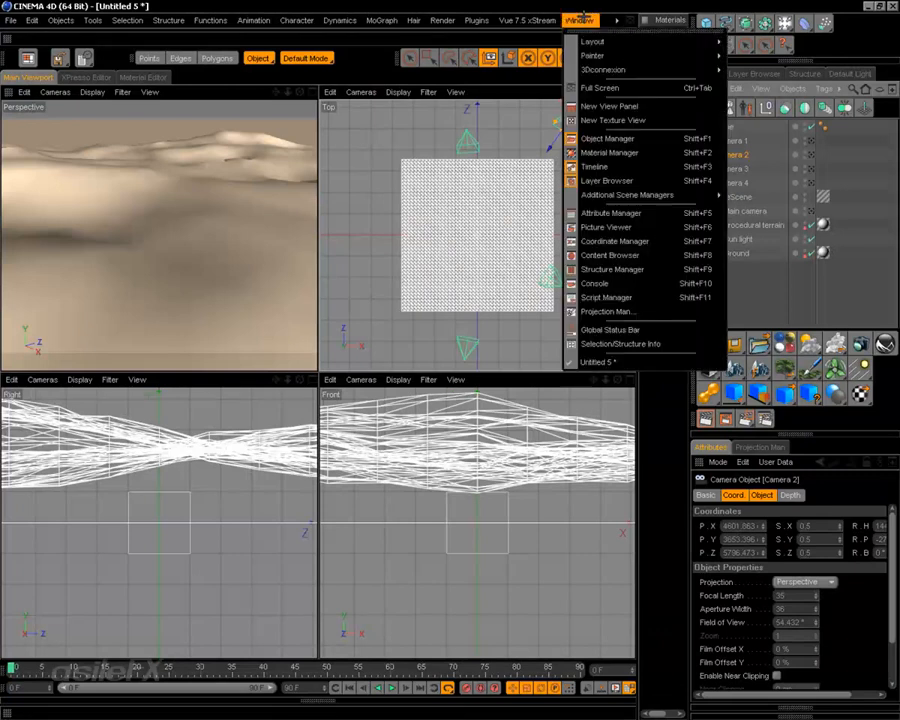
mouse_move(545, 42)
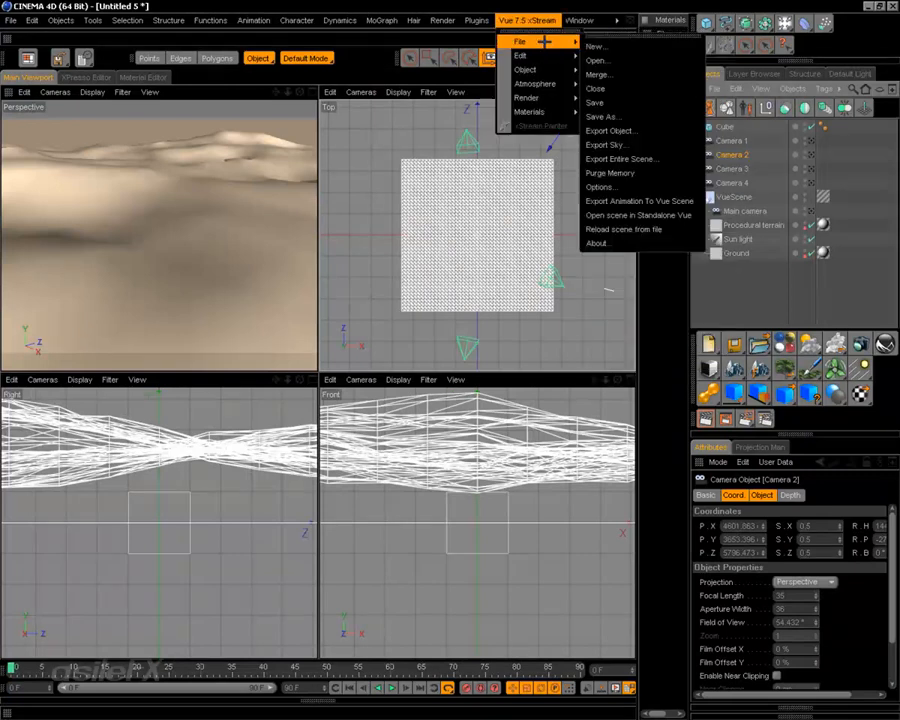
left_click(688, 229)
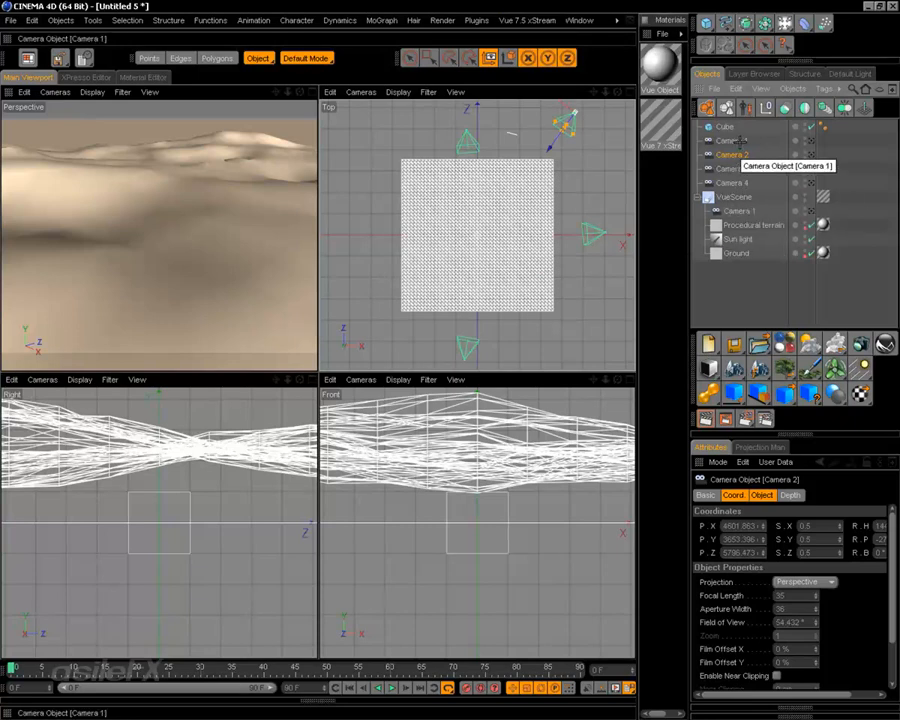
Step: Record a keyframe for Camera 4 at frame 0
left_click(741, 184)
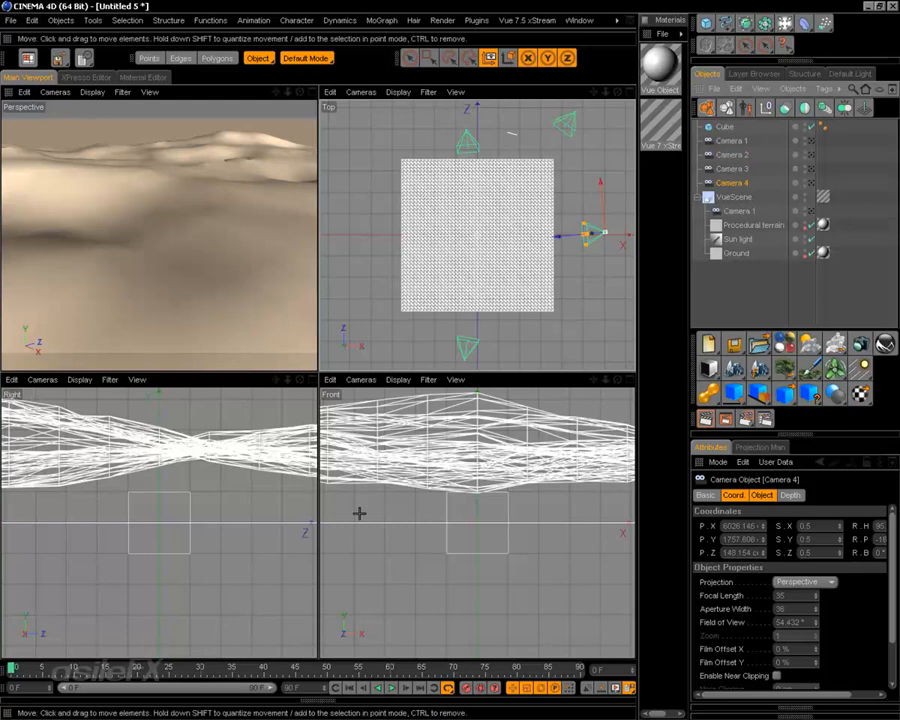
left_click_drag(544, 667, 10, 667)
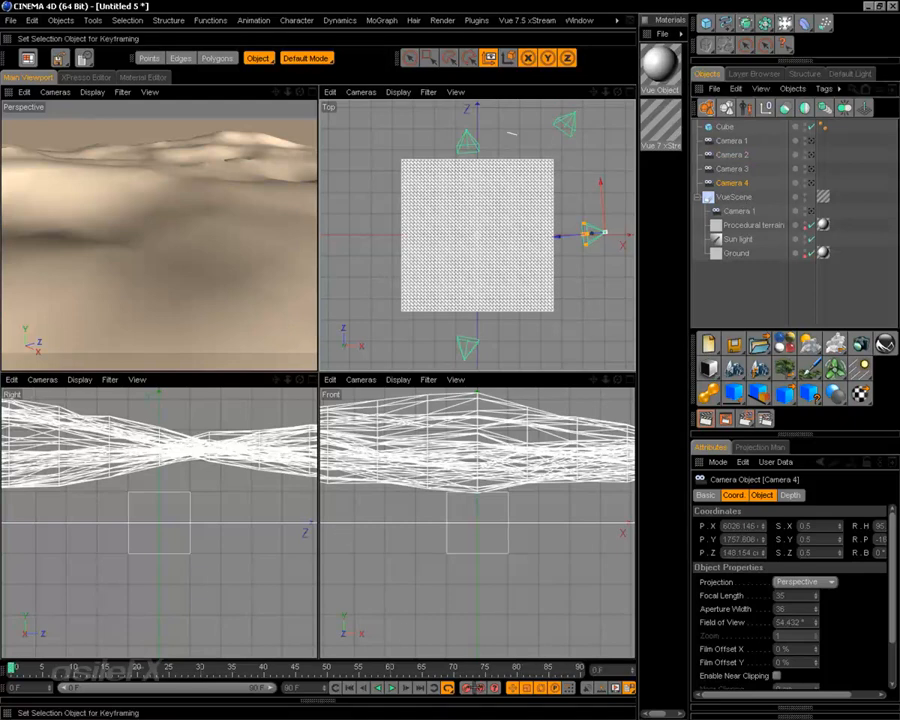
left_click(466, 688)
Step: Move Camera 4 to about the terrain's centre at frame 90, record a keyframe and scrub back to frame 0
left_click_drag(10, 667, 580, 667)
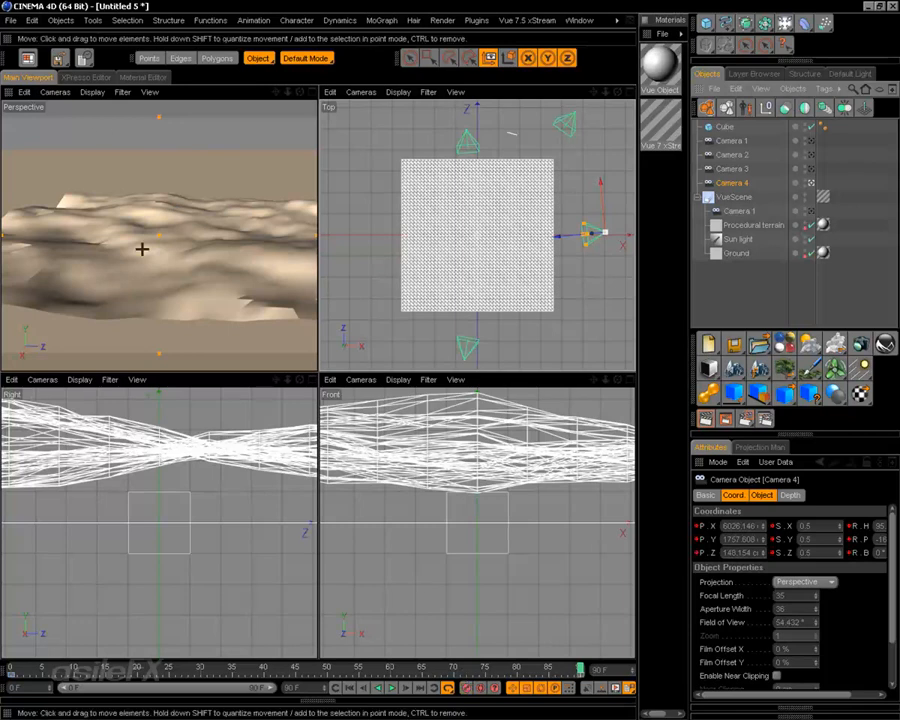
mouse_move(141, 249)
left_mouse_down()
mouse_move(95, 236)
mouse_move(200, 245)
mouse_move(100, 221)
mouse_move(275, 238)
mouse_move(262, 204)
mouse_move(272, 196)
mouse_move(172, 214)
mouse_move(133, 249)
left_mouse_up()
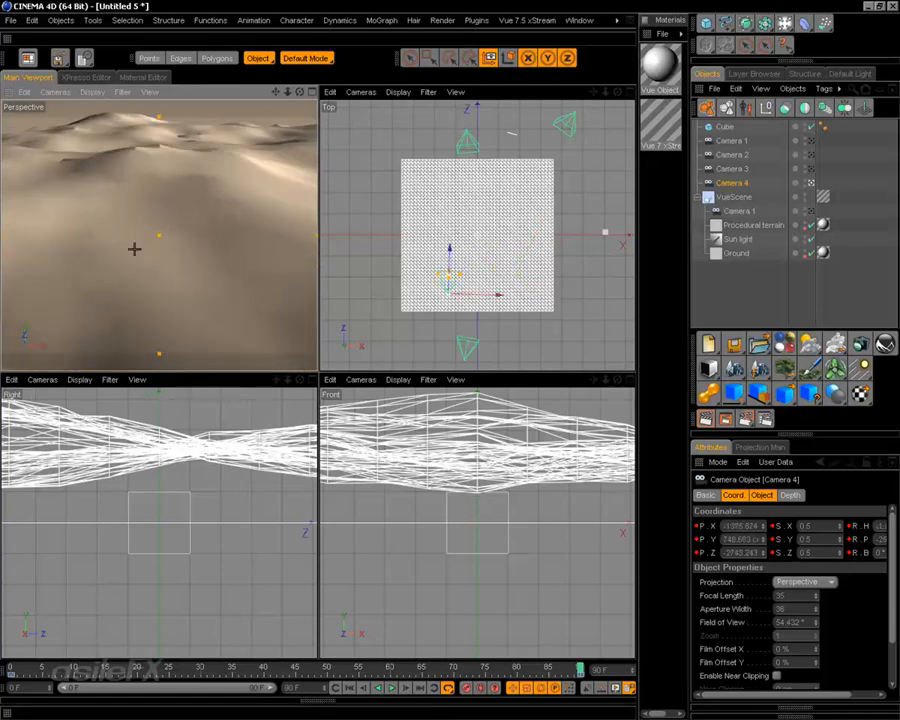
mouse_move(580, 668)
left_mouse_down()
mouse_move(10, 669)
mouse_move(580, 669)
left_mouse_up()
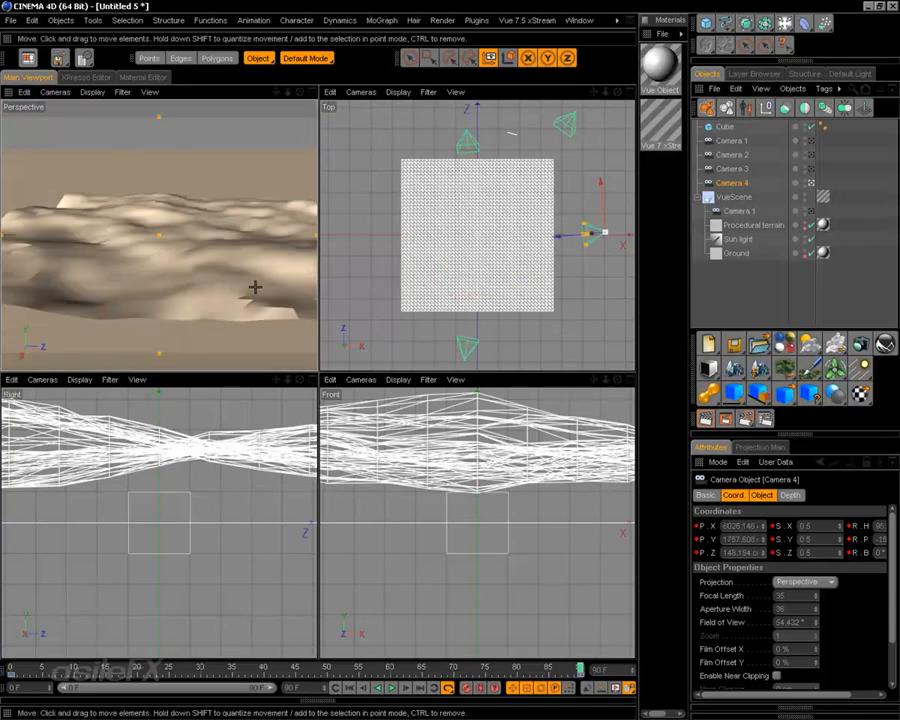
left_click_drag(254, 281, 107, 210)
scroll(195, 204, "up", 5)
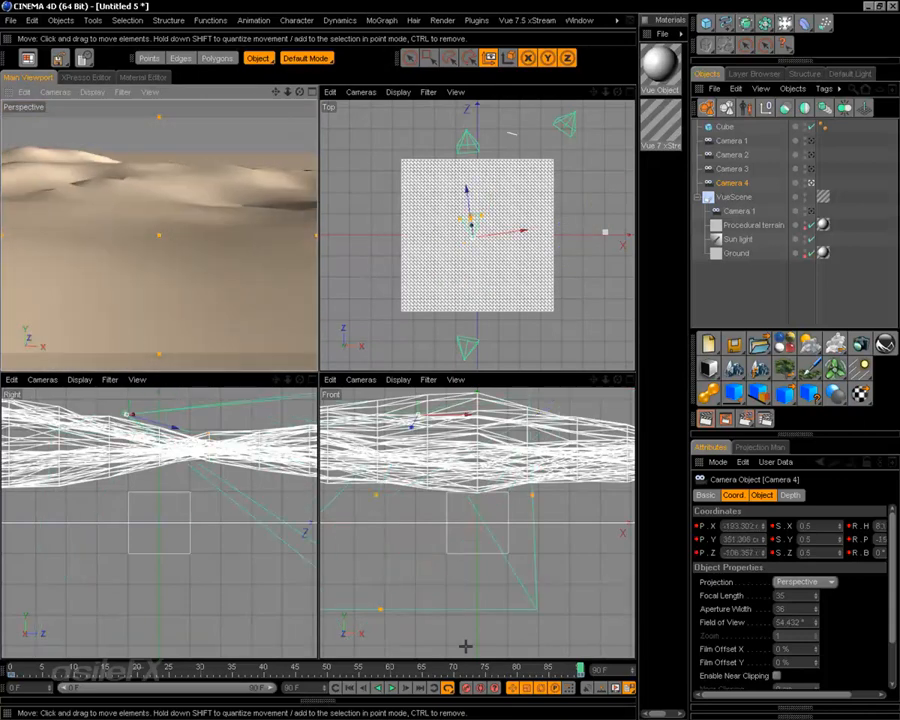
left_click(467, 687)
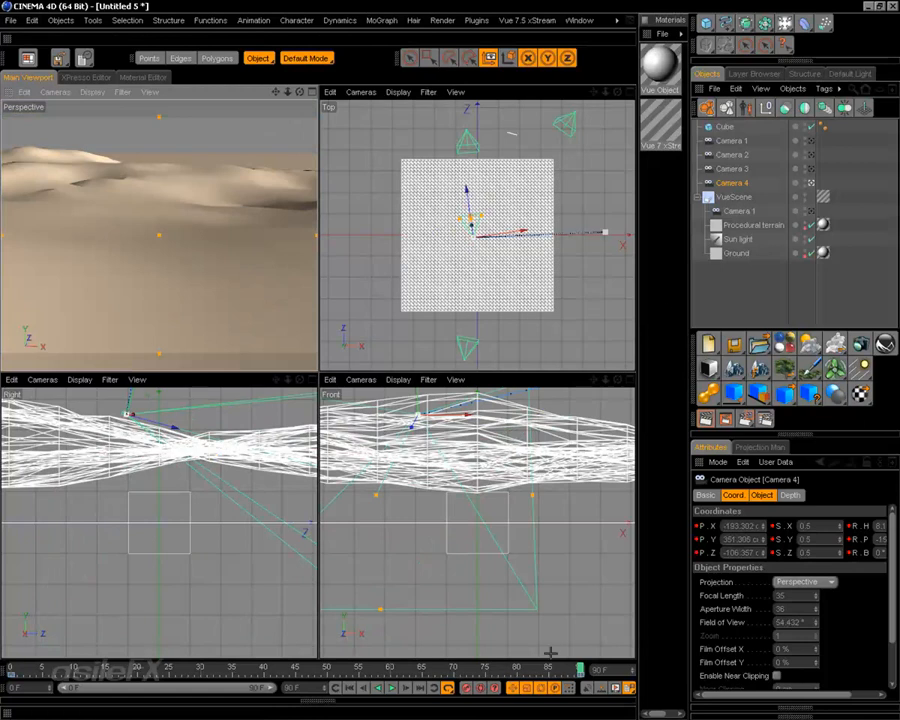
left_click_drag(579, 667, 10, 667)
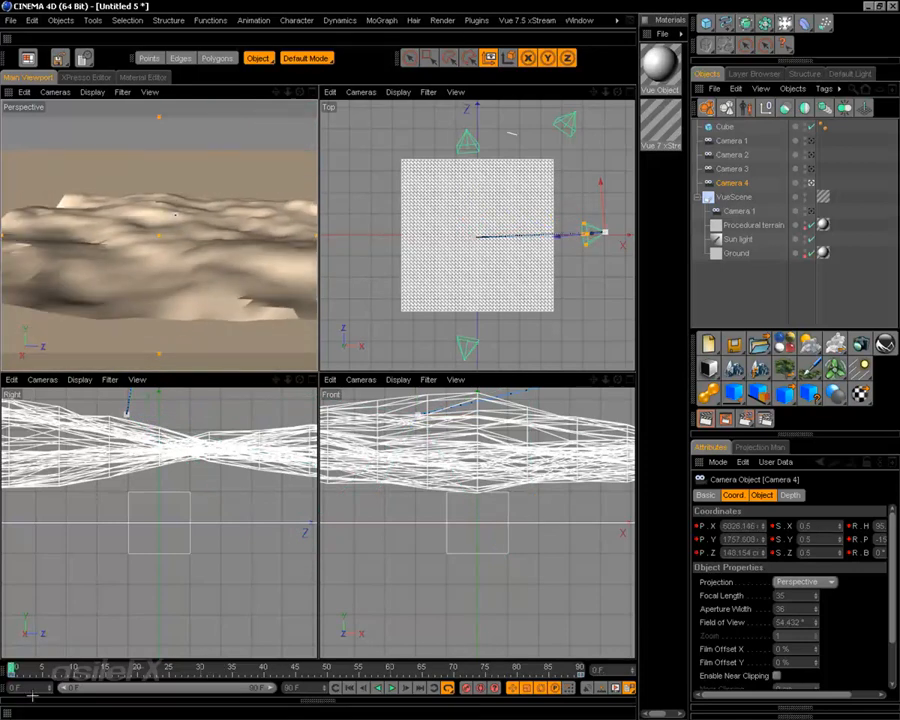
mouse_move(12, 667)
left_mouse_down()
mouse_move(649, 649)
mouse_move(127, 643)
mouse_move(13, 661)
left_mouse_up()
Step: Set the render output's frame range from frame 0 to 91
left_click(84, 58)
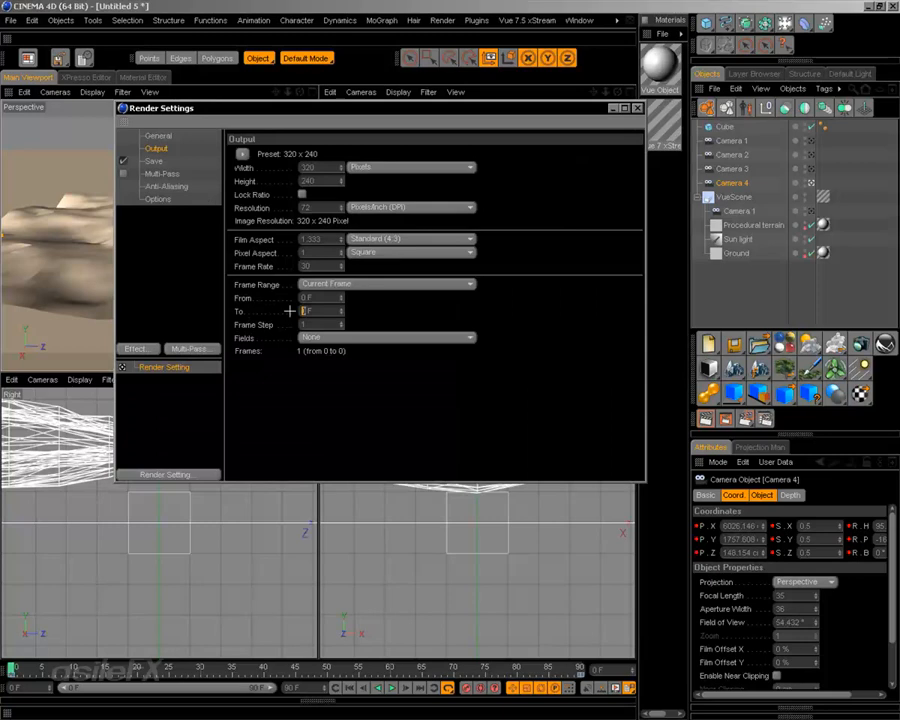
type("90")
key("Return")
left_click(341, 309)
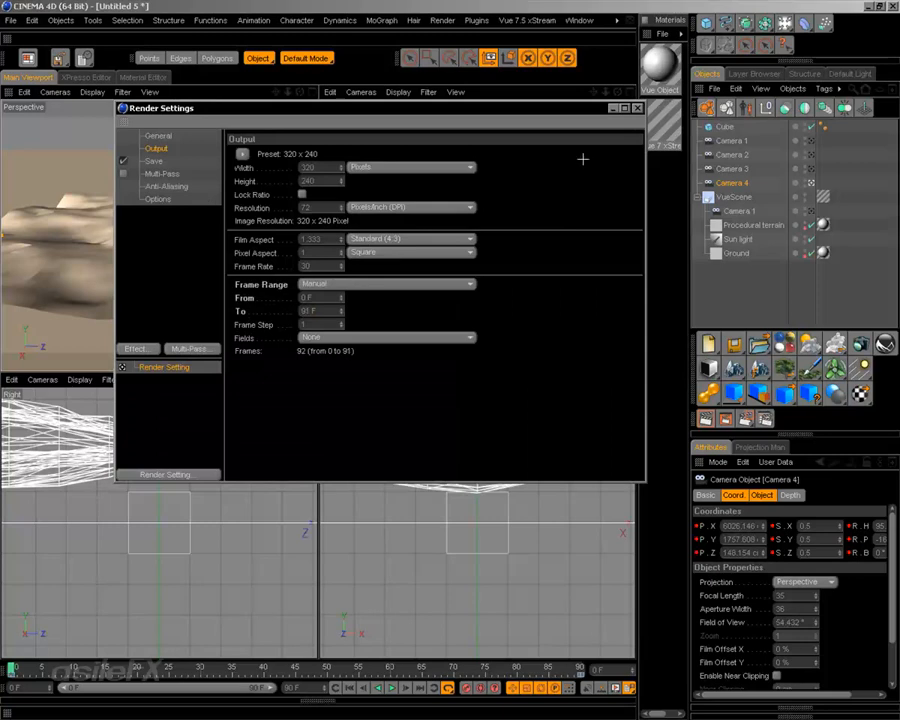
Step: Set the last frame of the render output range to 90 and close the render settings
left_click_drag(310, 311, 280, 311)
type("90")
key("Return")
left_click(637, 107)
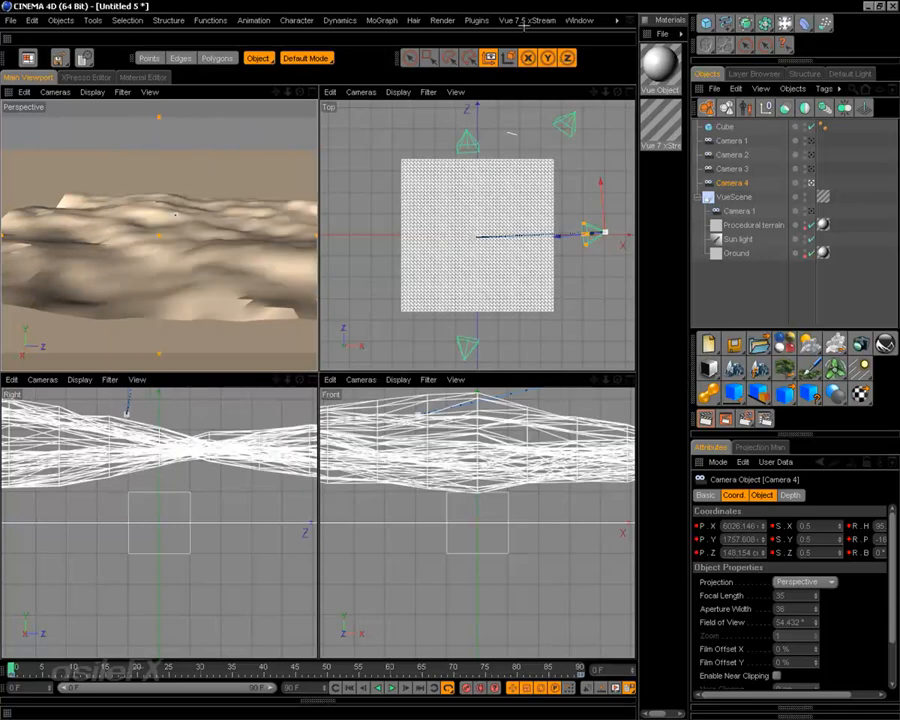
Step: Open the scene in standalone Vue and cycle the active camera view from Camera 1 to Camera 4
left_click(524, 22)
mouse_move(537, 42)
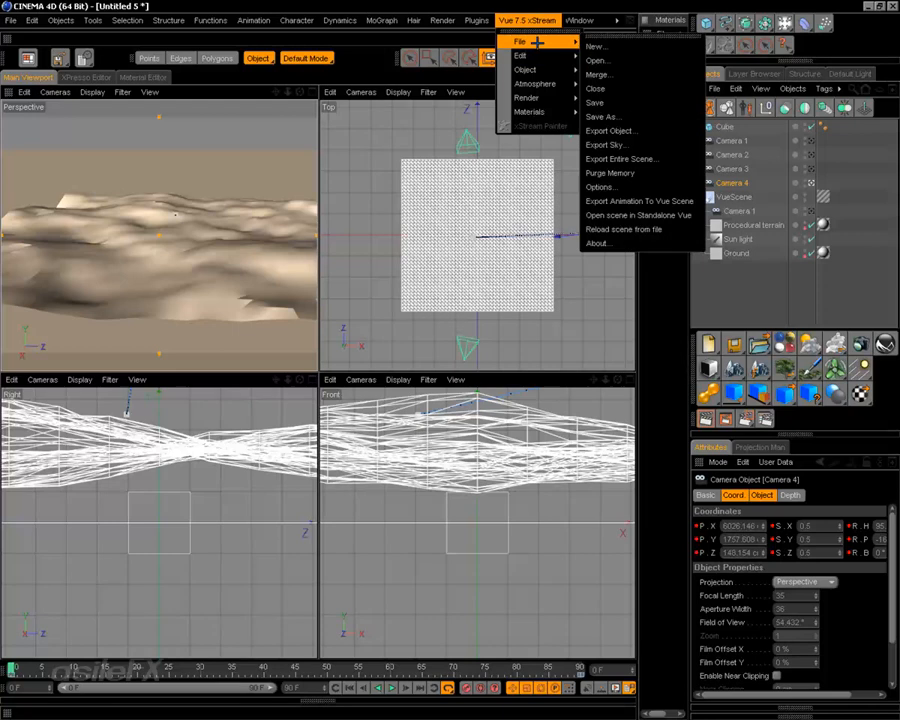
left_click(675, 215)
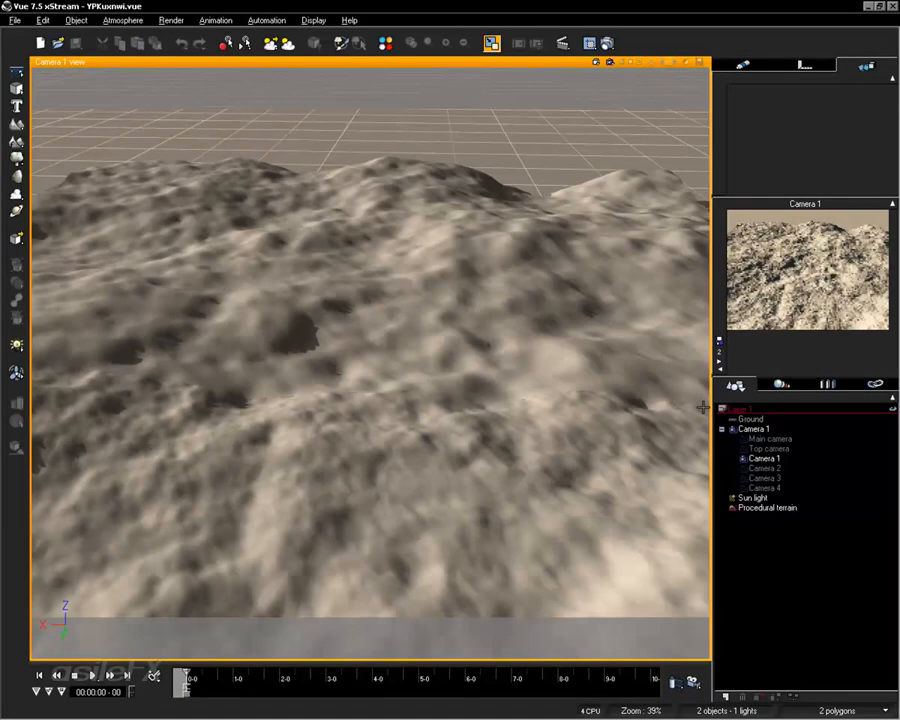
left_click(719, 362)
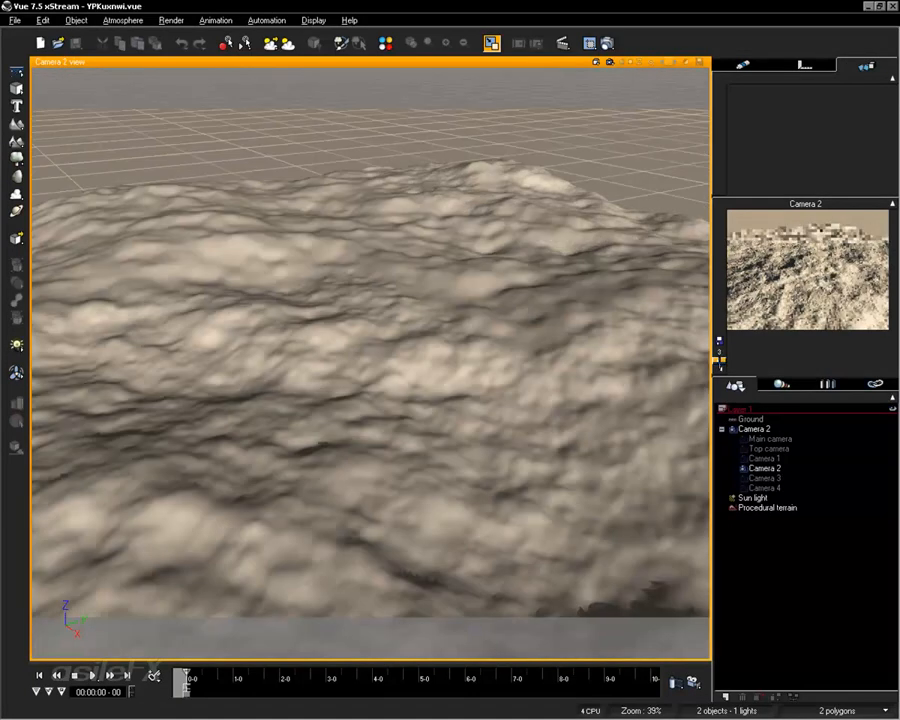
left_click(719, 363)
left_click(719, 363)
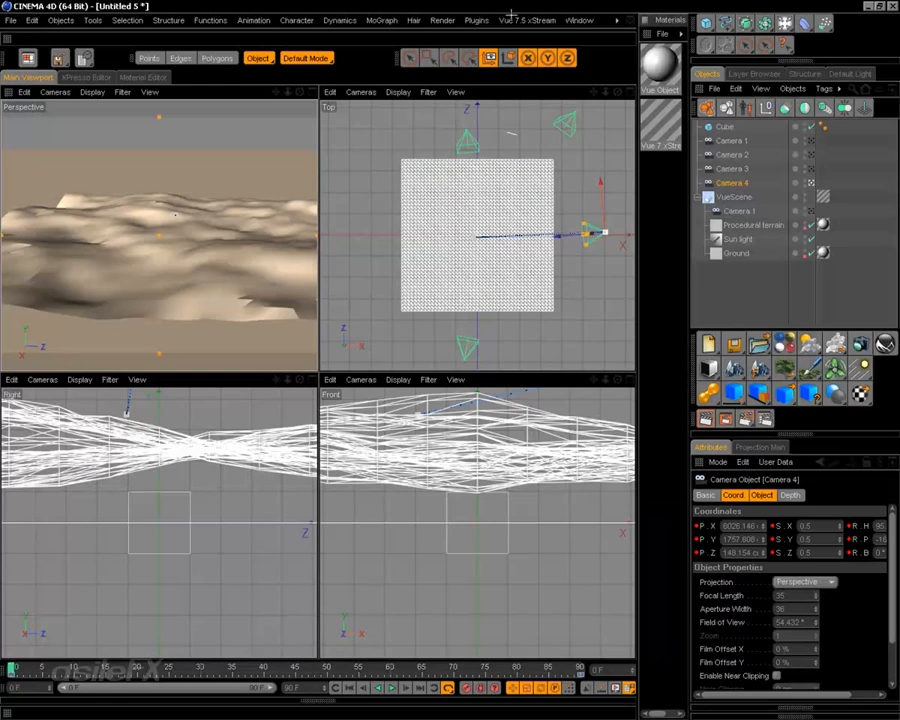
Step: Return to Cinema 4D and synchronize only Camera 4 with the Vue Infinite Synchronizer
left_click(480, 20)
left_click(482, 74)
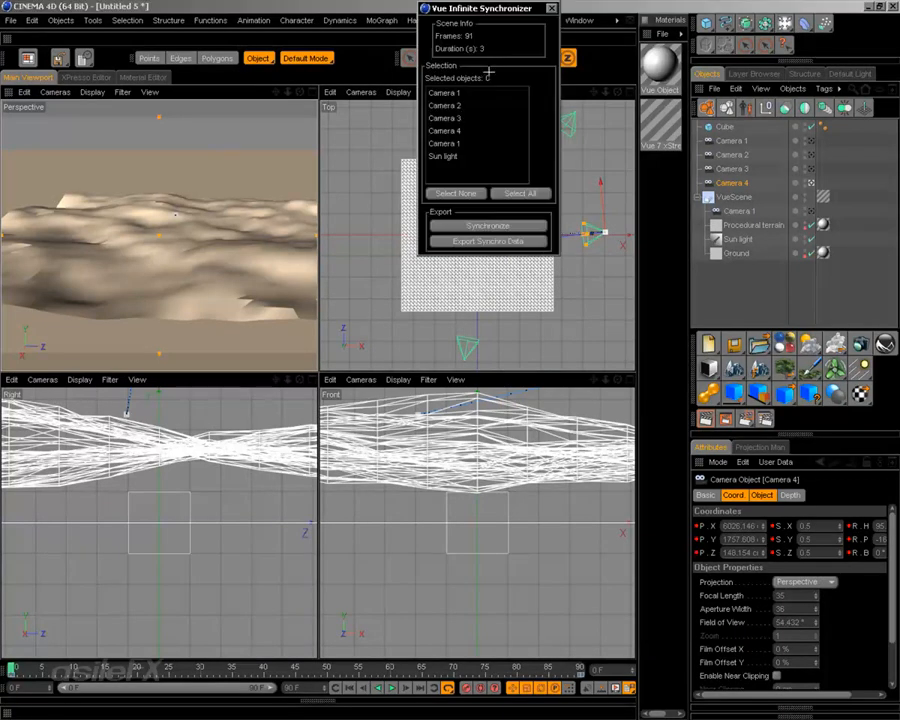
left_click(463, 131)
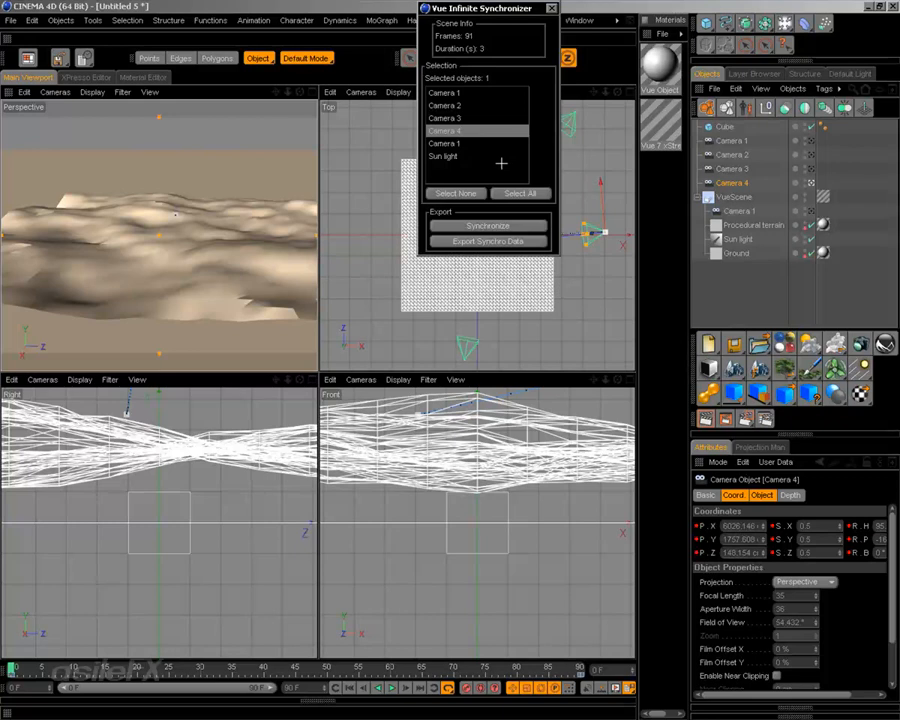
left_click(497, 223)
left_click(452, 396)
left_click(551, 7)
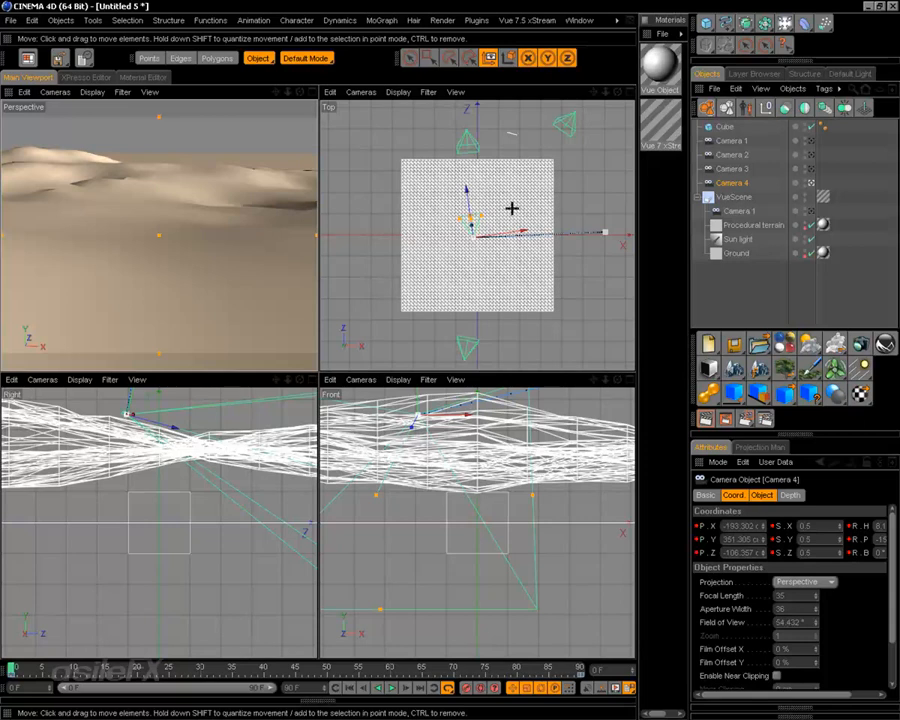
Step: Switch to Vue, load the new synchronization data for Camera 4 and set its synchronization scale to 10
key("alt+Tab")
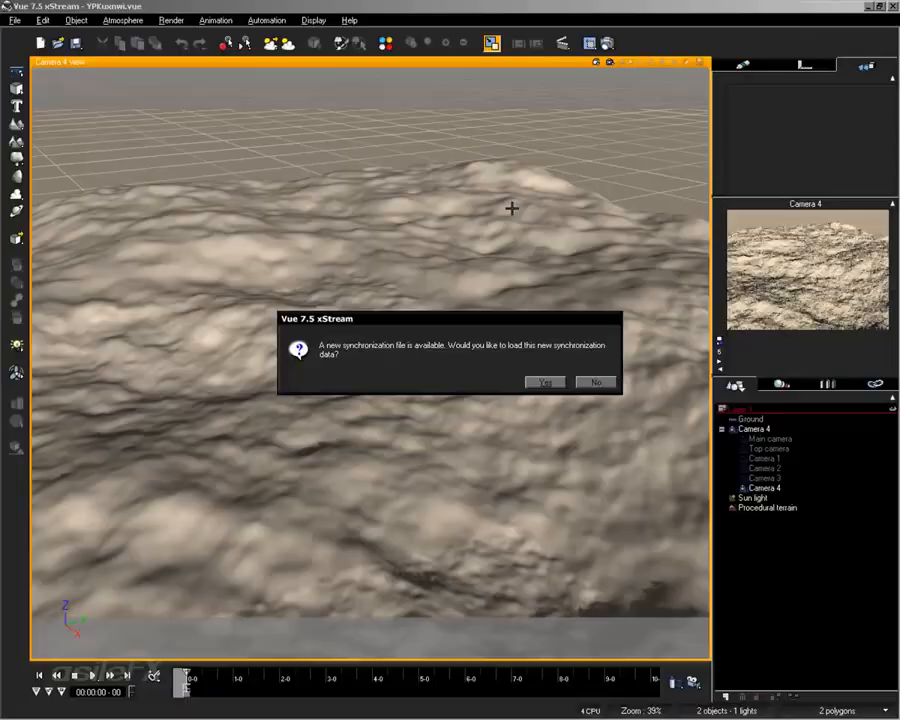
left_click(540, 383)
left_click(523, 382)
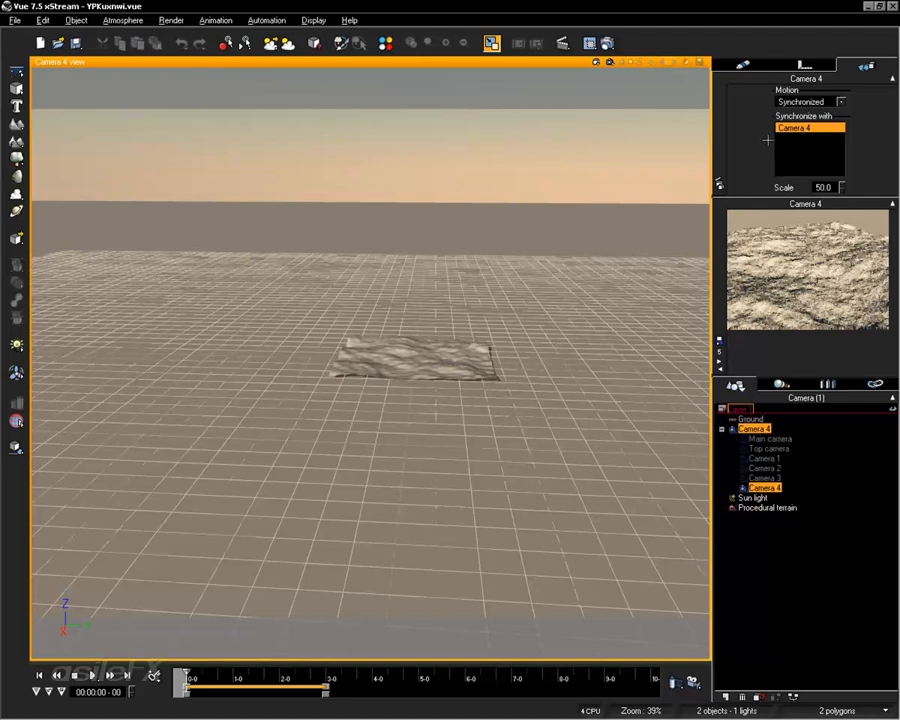
double_click(825, 187)
type("10")
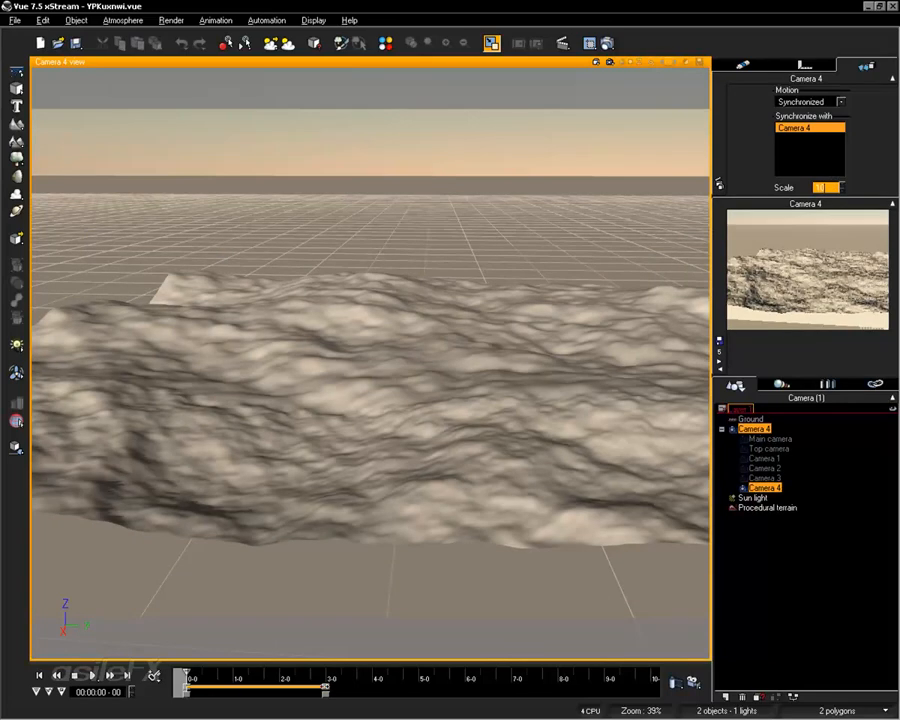
Step: Scrub the timeline to preview Camera 4's synchronized motion and save the Vue scene under its existing name
left_click(183, 678)
mouse_move(183, 680)
left_mouse_down()
mouse_move(318, 688)
mouse_move(188, 692)
mouse_move(333, 690)
mouse_move(186, 693)
left_mouse_up()
mouse_move(186, 664)
left_mouse_down()
mouse_move(320, 659)
mouse_move(186, 687)
left_mouse_up()
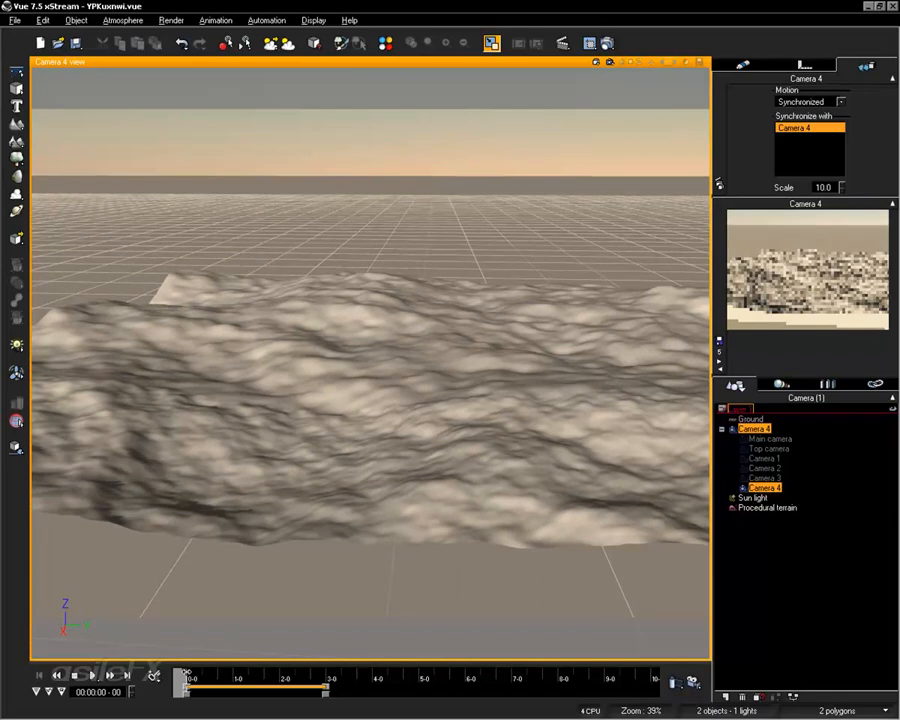
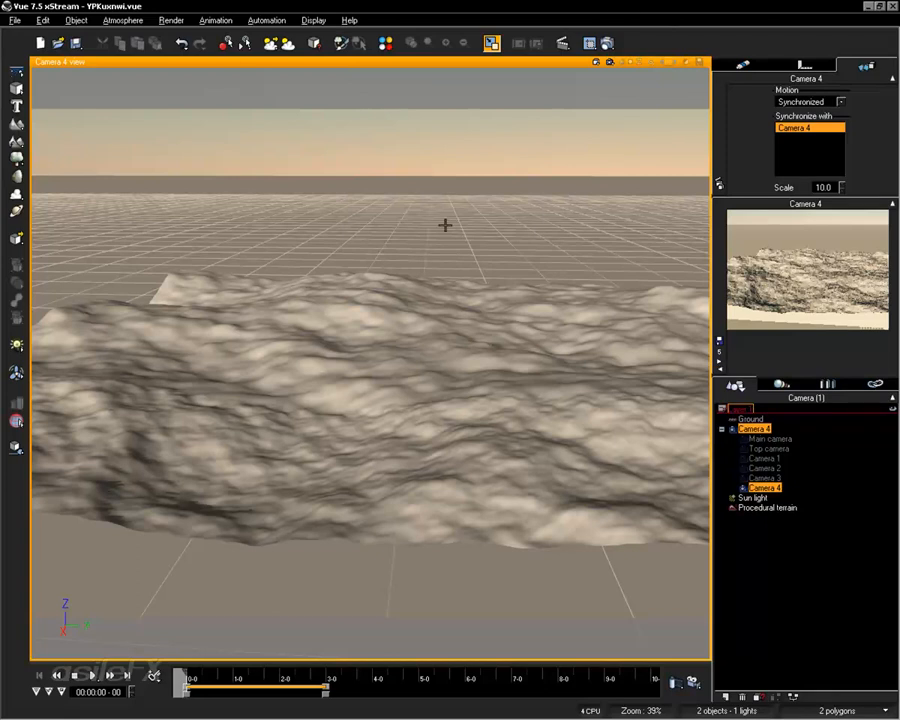
left_click(42, 20)
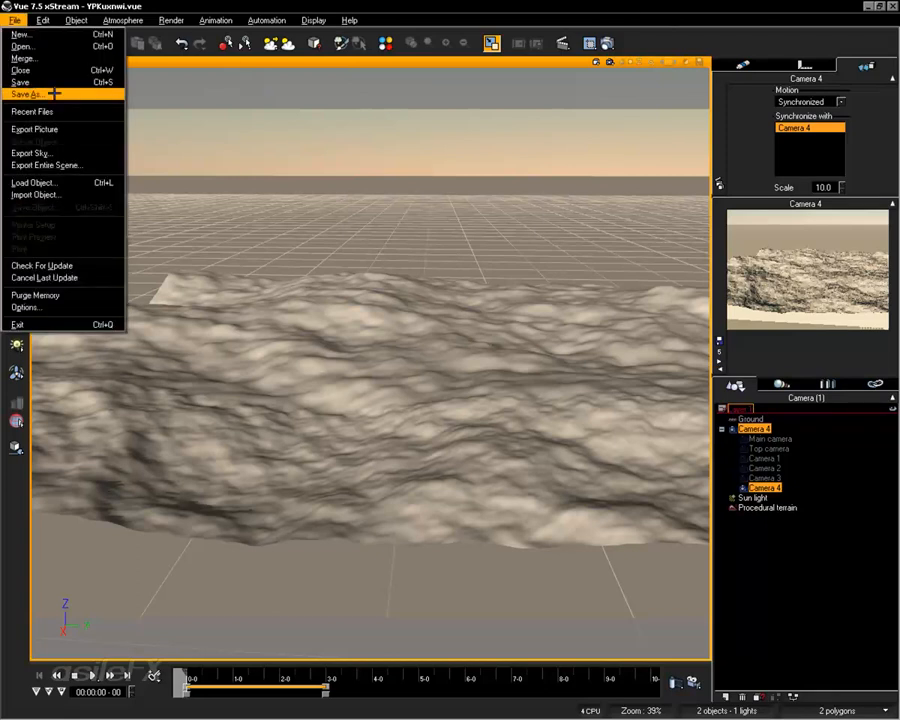
left_click(57, 83)
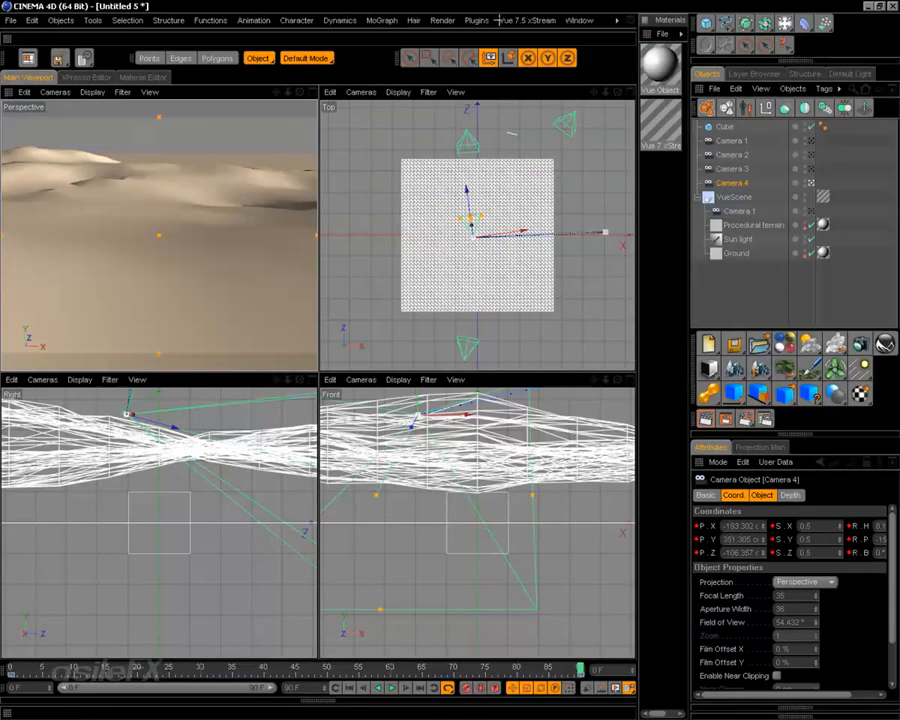
Step: Go back to Cinema 4D and reload the saved Vue scene from file
left_click(527, 20)
mouse_move(519, 46)
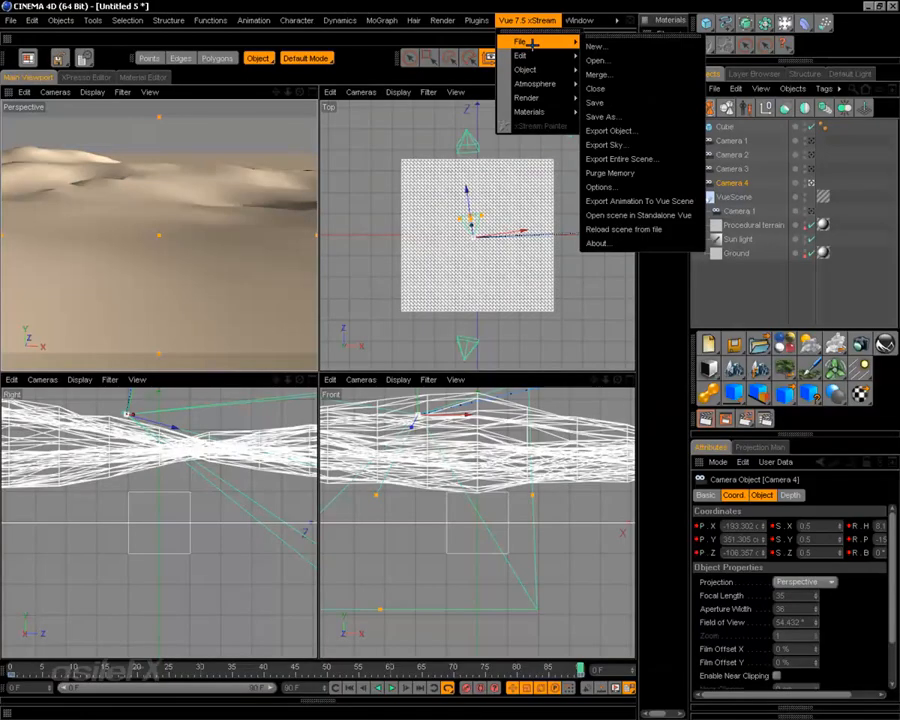
left_click(625, 216)
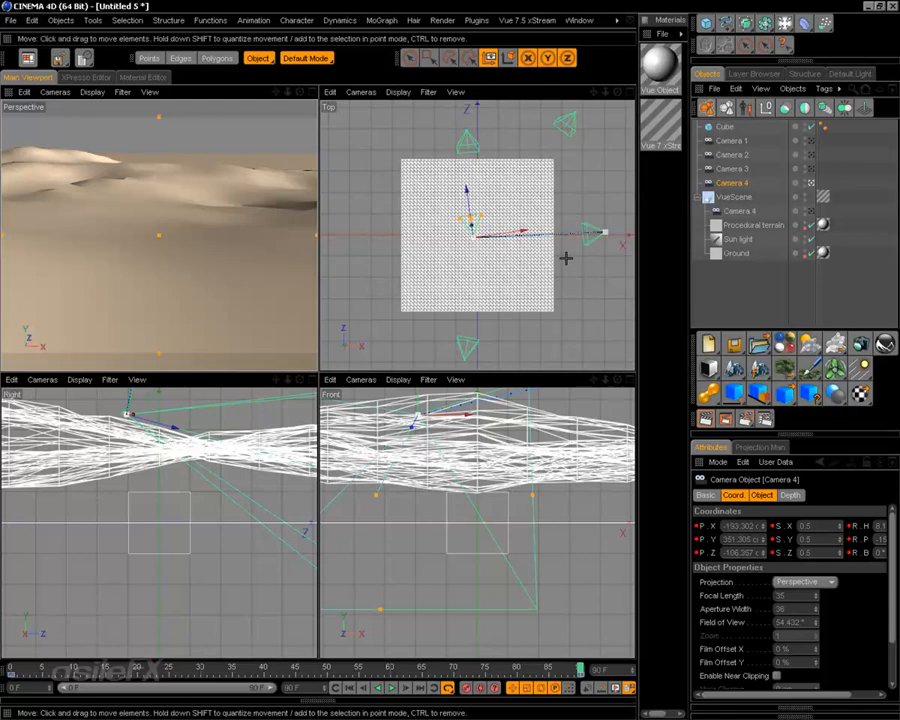
Step: Look through the VueScene's Camera 4, scrub its animation back to frame 0 and maximize the perspective view
left_click(755, 212)
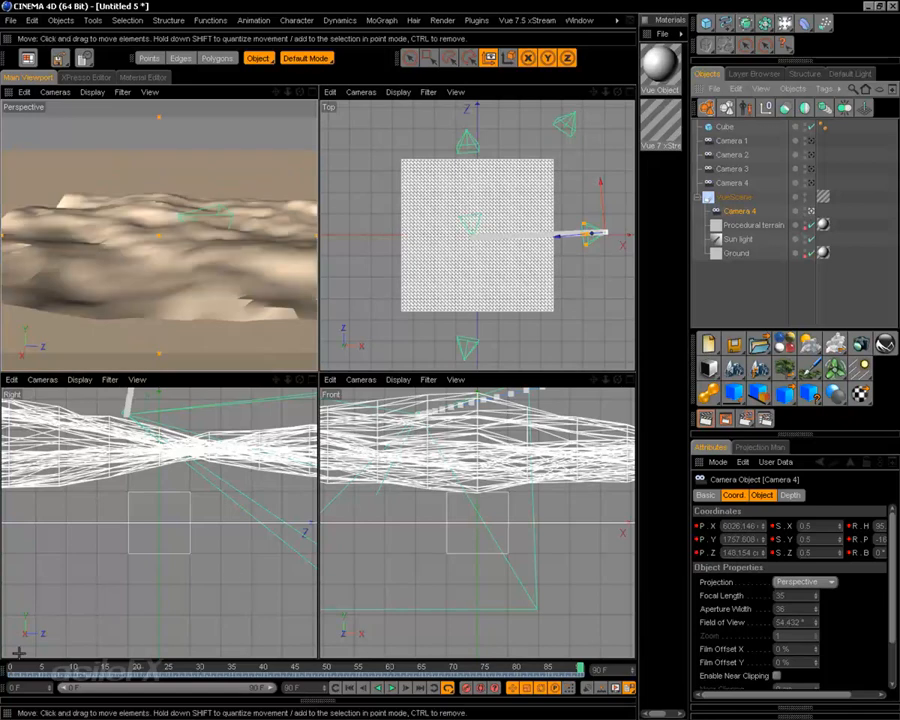
left_click_drag(580, 667, 281, 585)
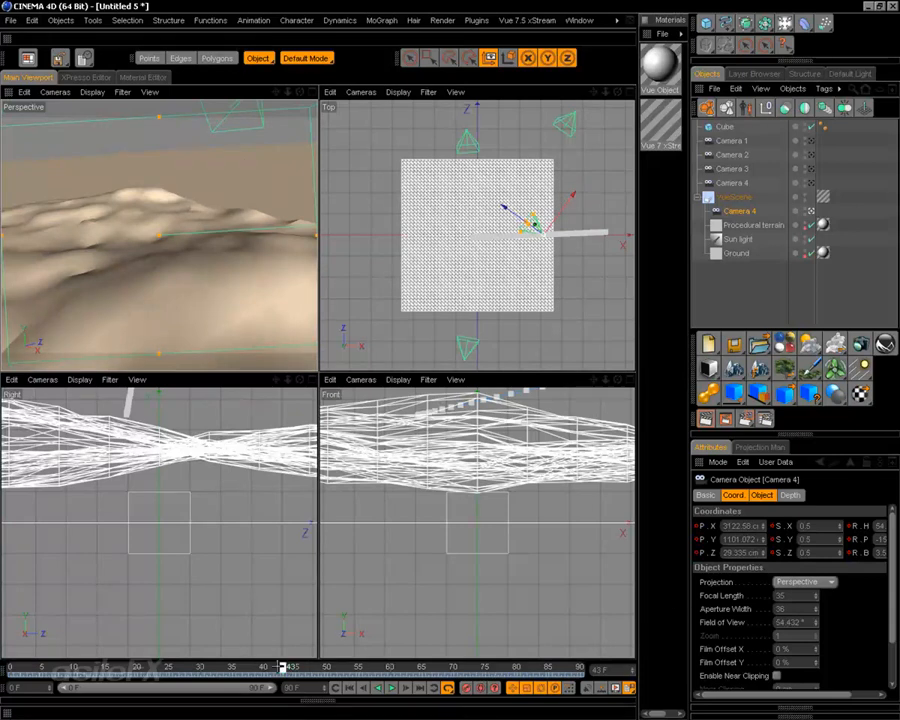
mouse_move(285, 667)
left_mouse_down()
mouse_move(237, 667)
mouse_move(307, 667)
mouse_move(12, 667)
mouse_move(607, 645)
mouse_move(3, 642)
left_mouse_up()
middle_click(194, 157)
Step: Examine the advanced camera options and the object properties of the VueScene's Camera 4
right_click(505, 312)
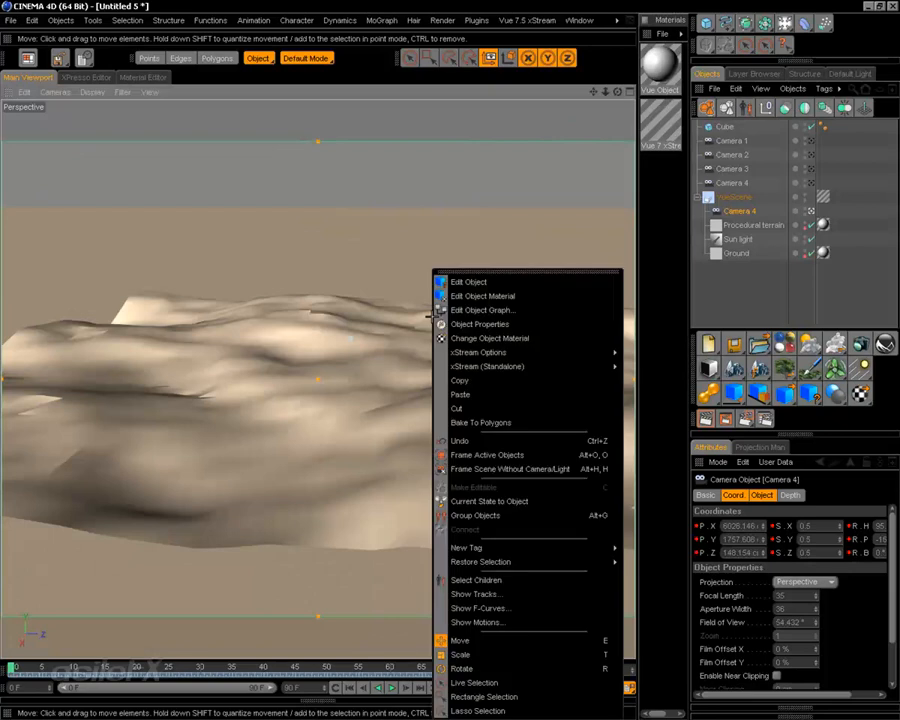
left_click(492, 282)
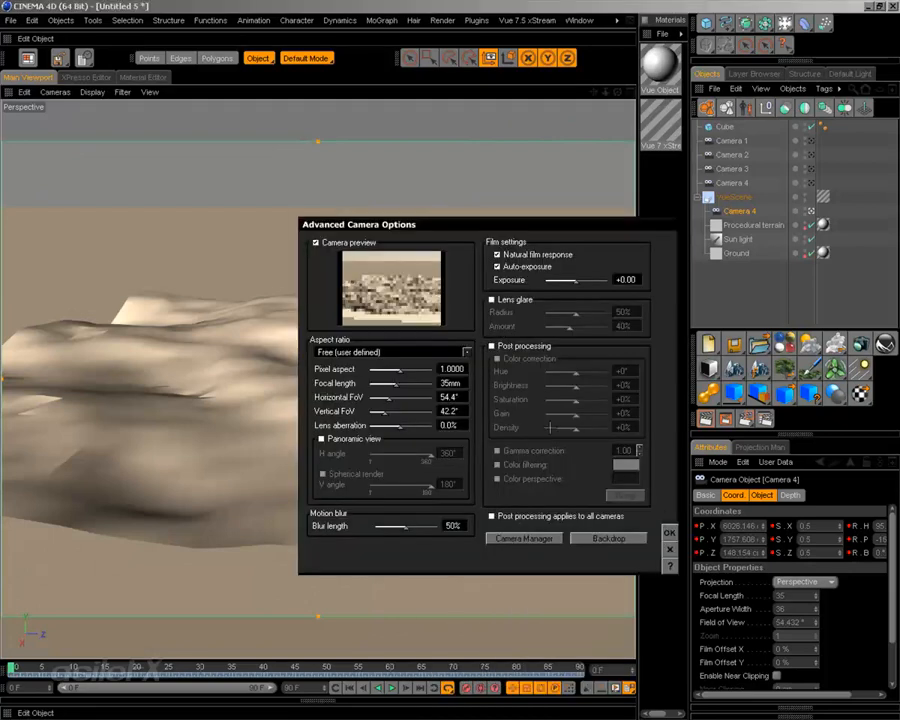
left_click(669, 548)
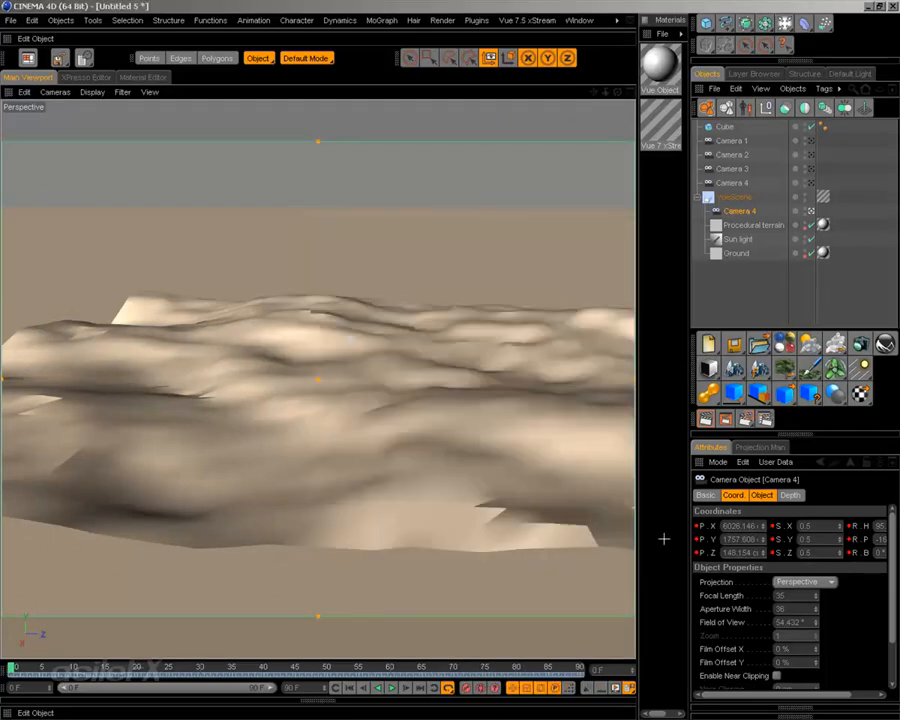
right_click(379, 273)
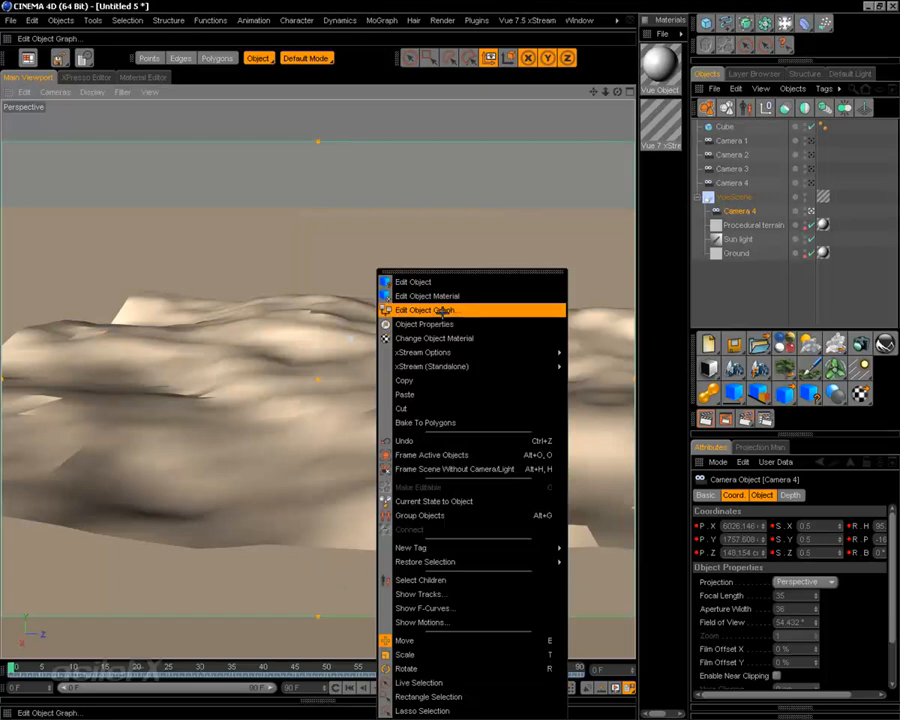
left_click(440, 323)
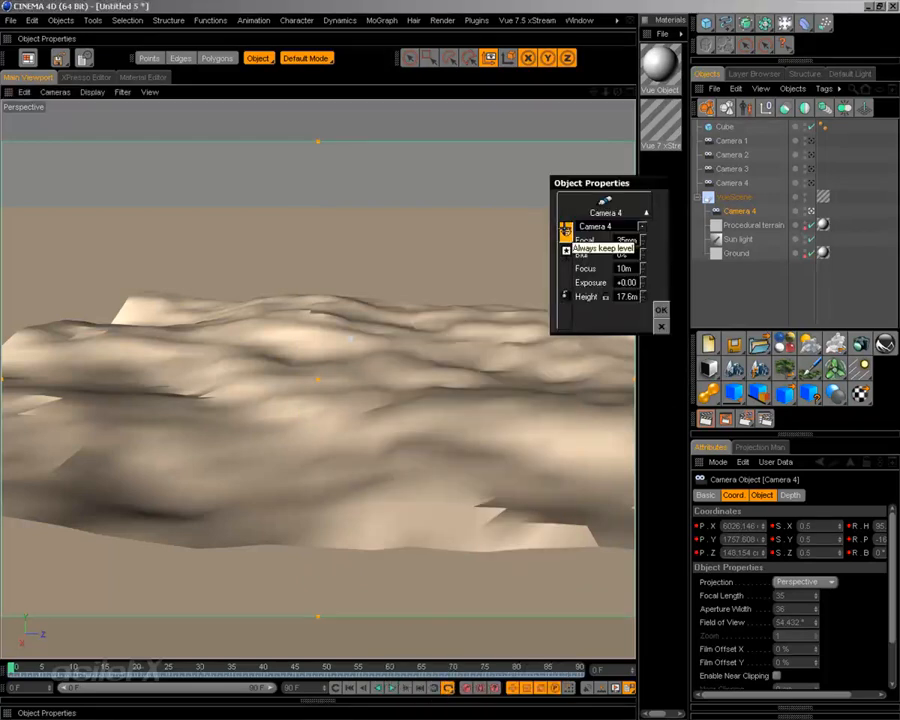
left_click(661, 309)
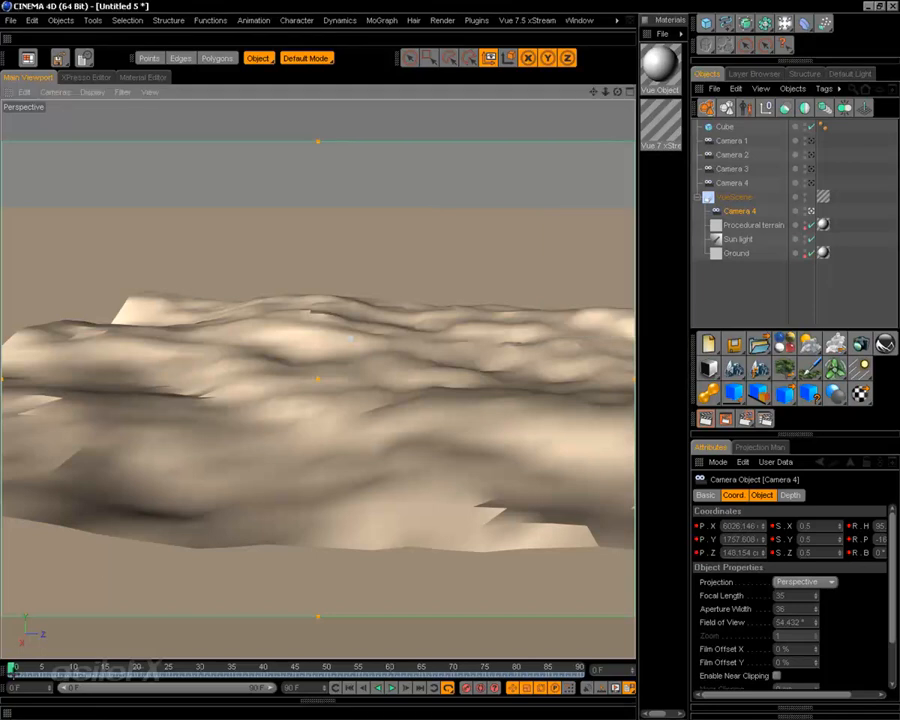
Step: Try moving the VueScene's Camera 4 closer to the terrain at frame 0 while scrubbing its animation
mouse_move(12, 667)
left_mouse_down()
mouse_move(452, 644)
mouse_move(604, 648)
mouse_move(12, 664)
left_mouse_up()
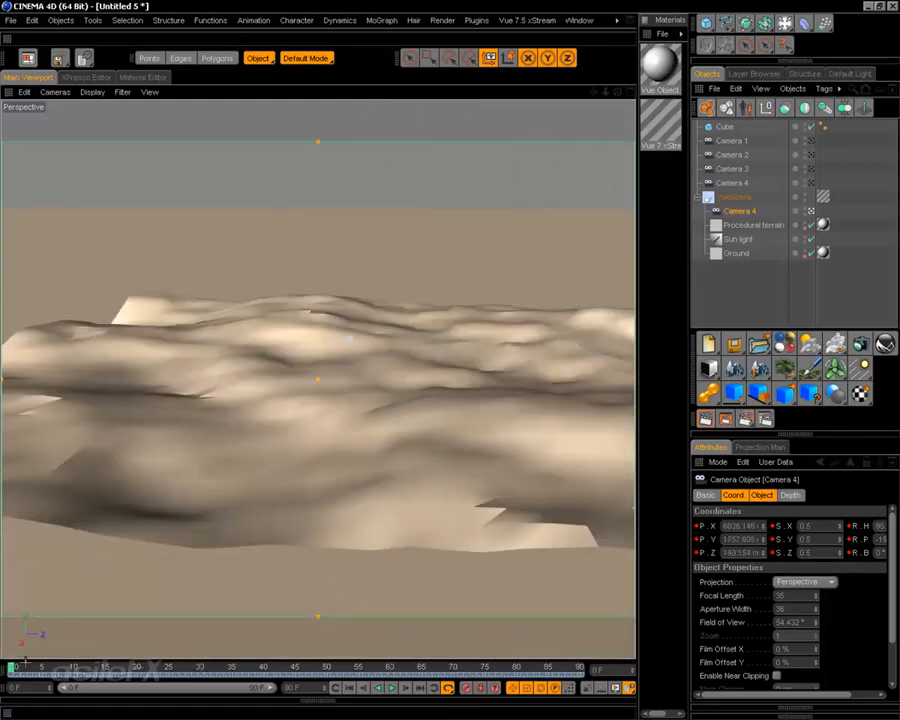
left_click_drag(10, 664, 6, 613)
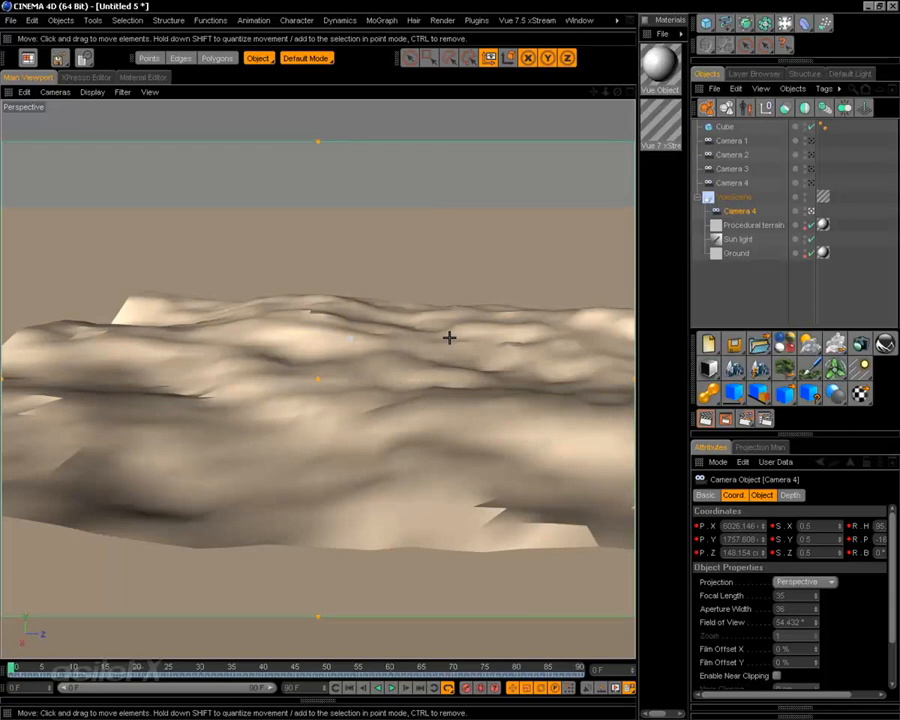
scroll(449, 338, "up", 6)
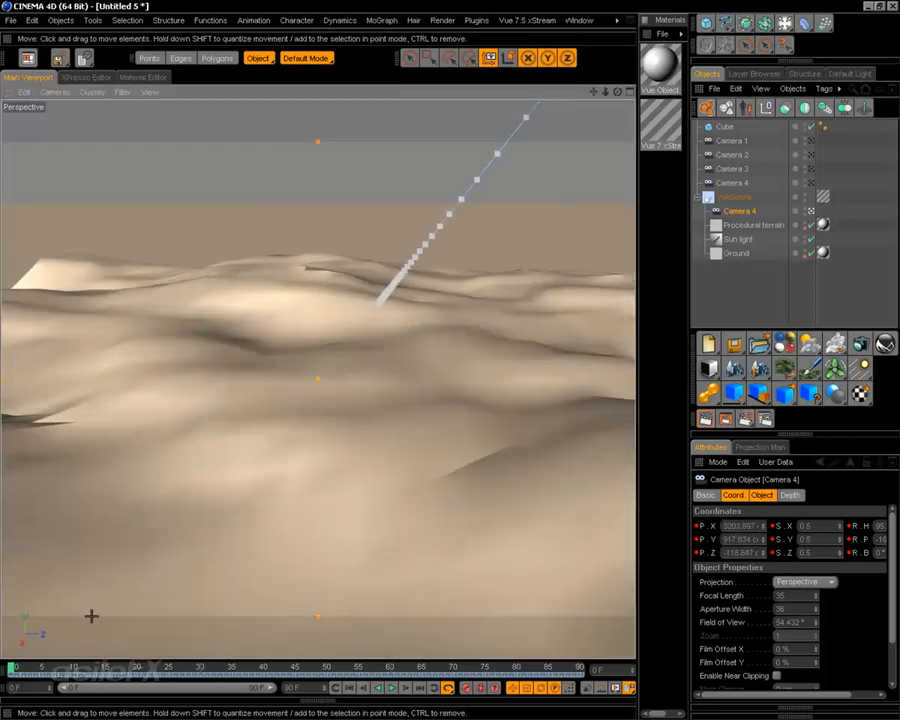
mouse_move(10, 668)
left_mouse_down()
mouse_move(385, 667)
mouse_move(4, 665)
left_mouse_up()
Step: Switch the active Vue camera to Camera 2 using the Camera Manager in the advanced camera options
right_click(417, 272)
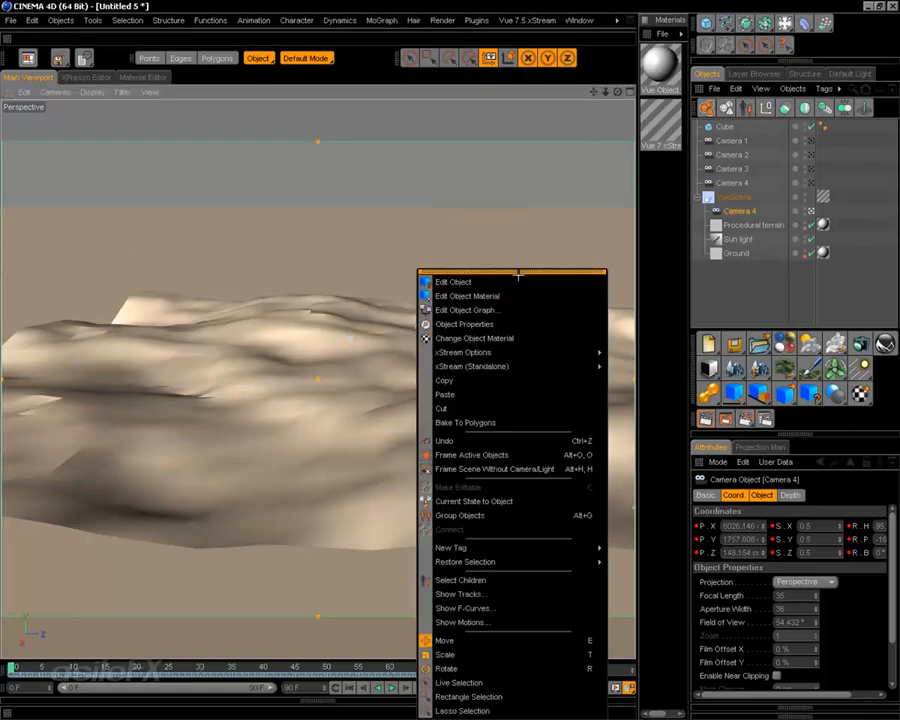
left_click(514, 283)
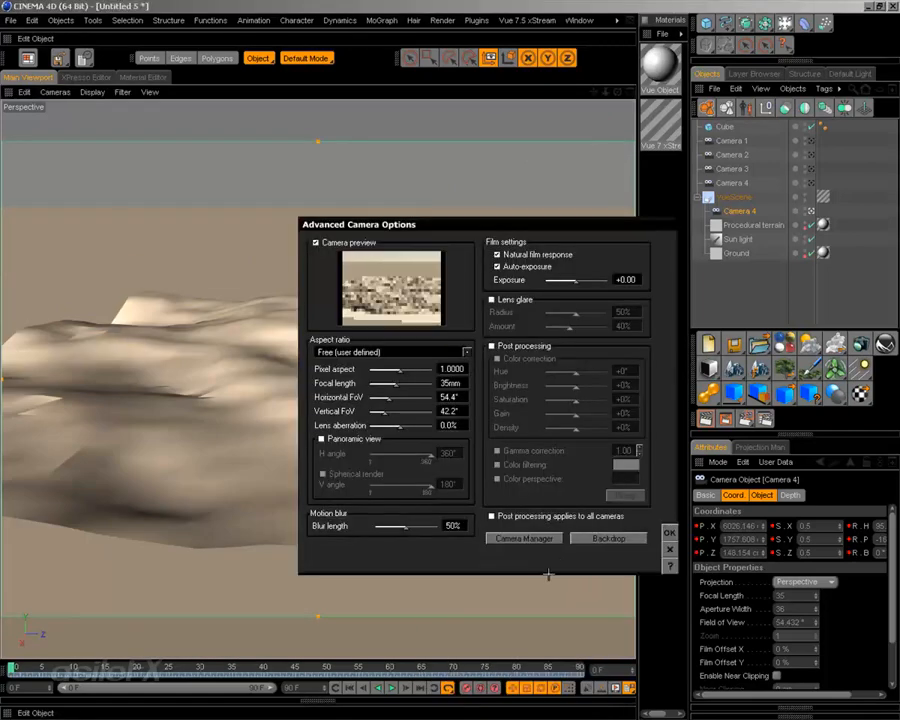
left_click(524, 538)
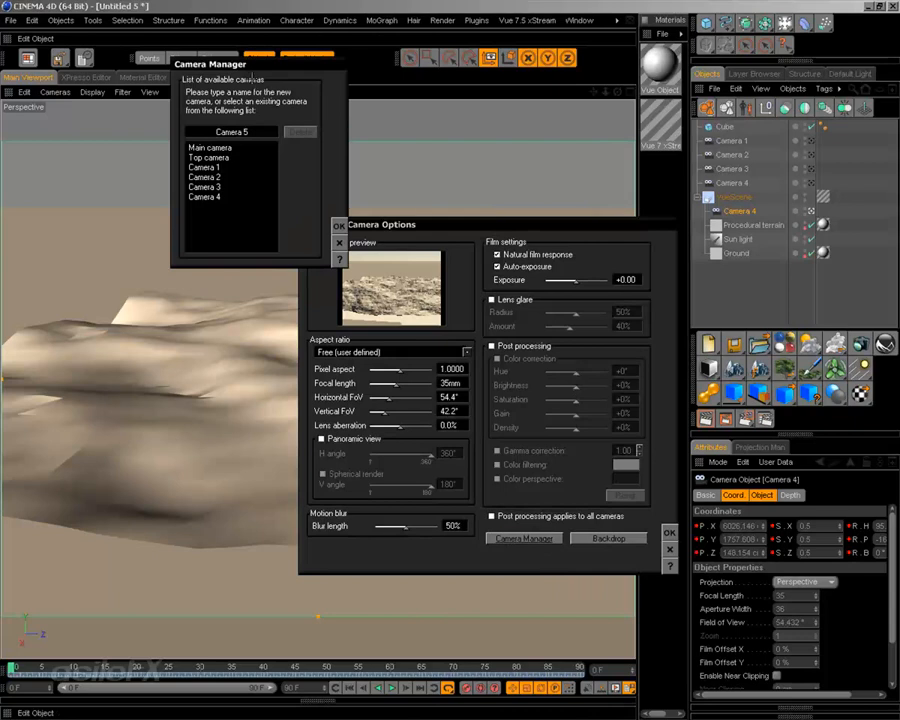
left_click_drag(215, 64, 163, 190)
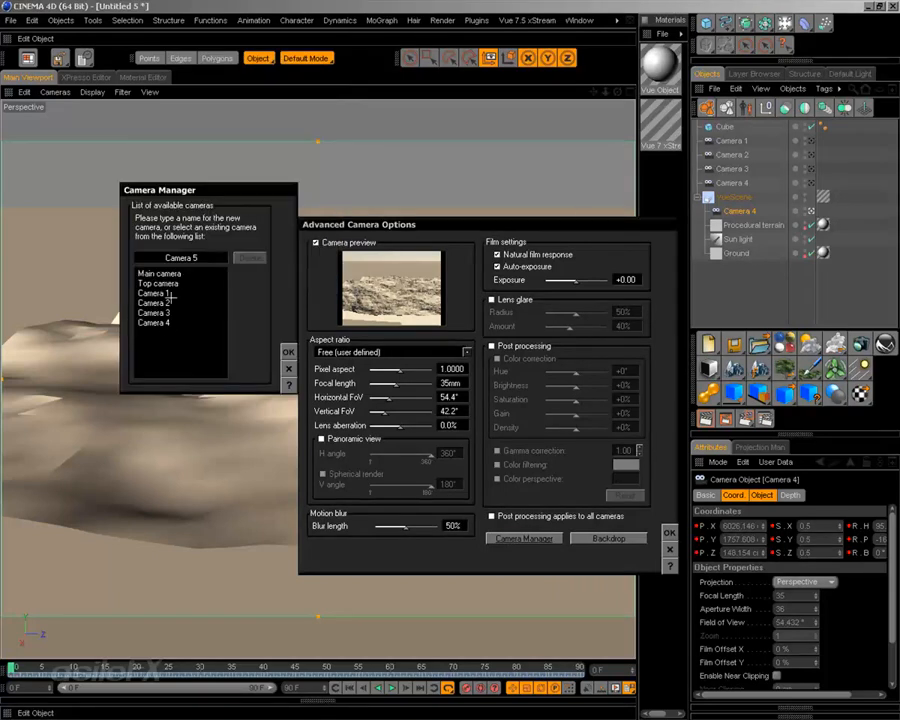
left_click(166, 293)
left_click(166, 302)
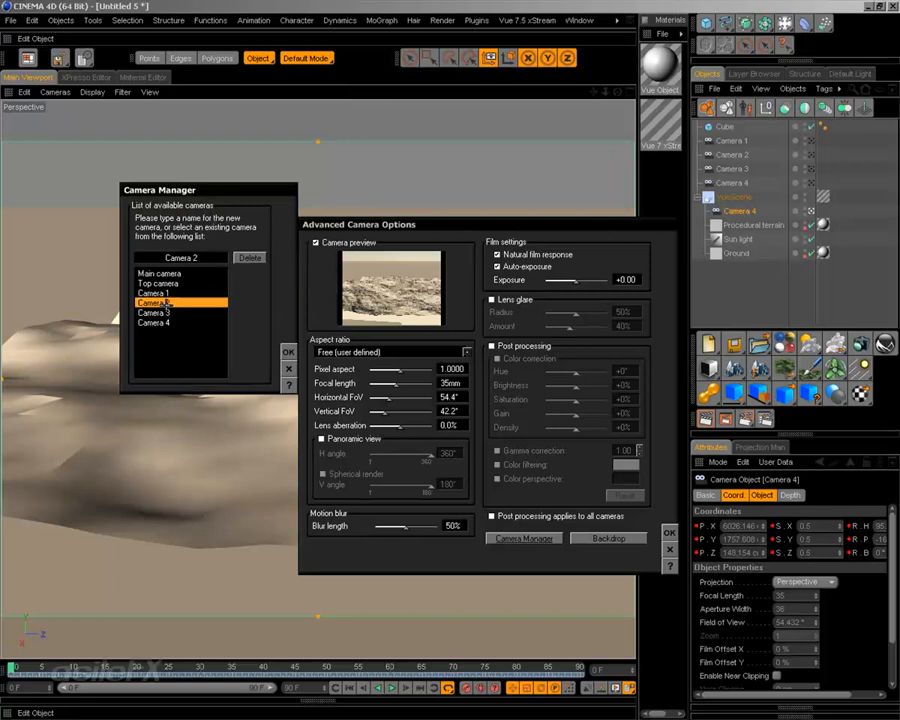
left_click(289, 353)
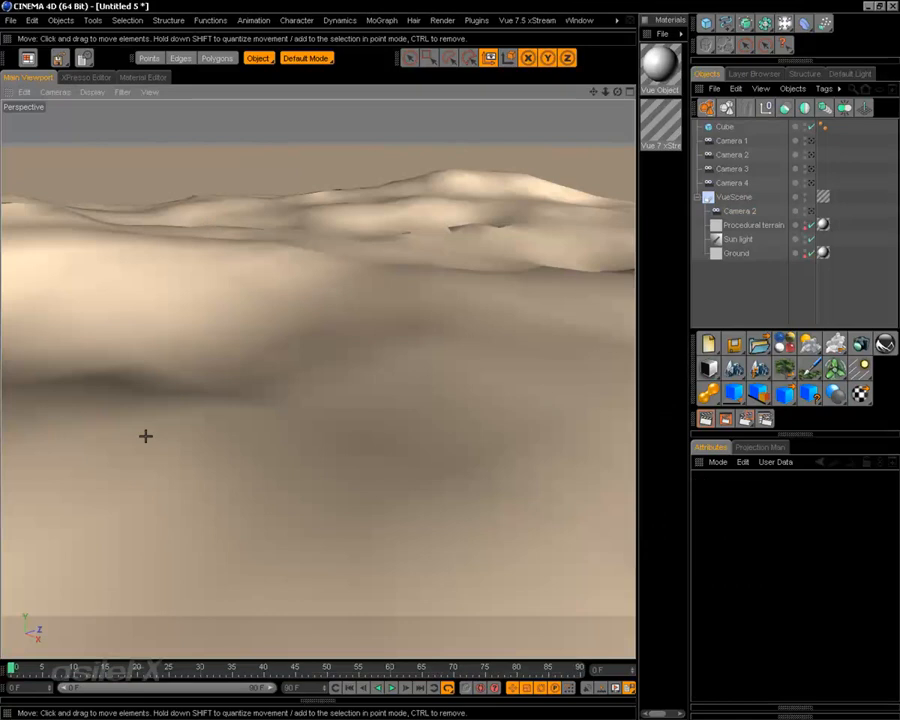
Step: Examine the Vue object commands in the viewport's context menu and the Object Properties dialog
right_click(340, 283)
left_click(375, 282)
right_click(397, 247)
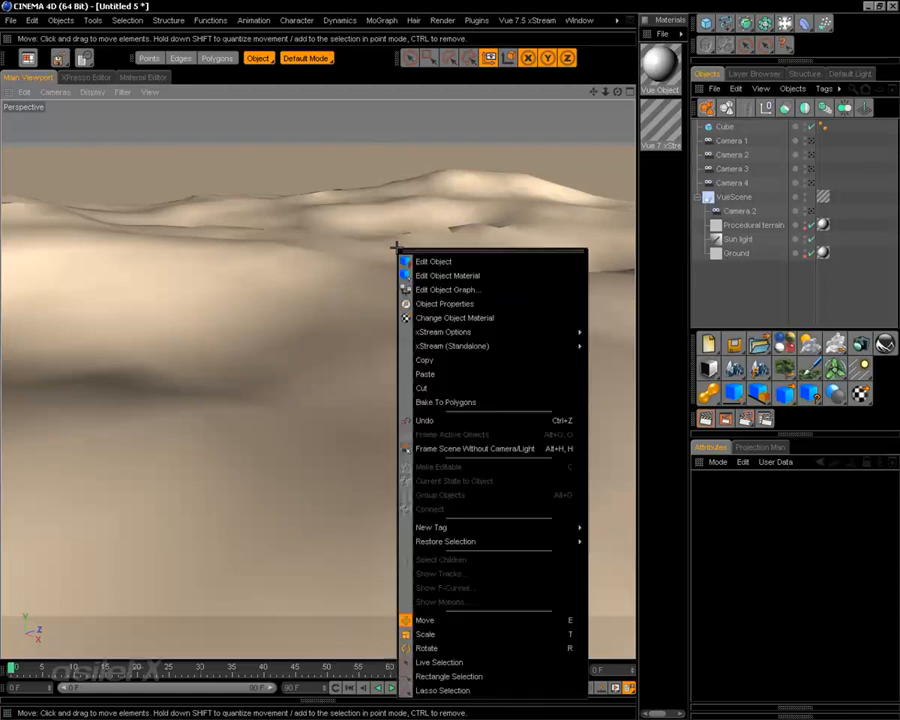
left_click(416, 260)
right_click(416, 260)
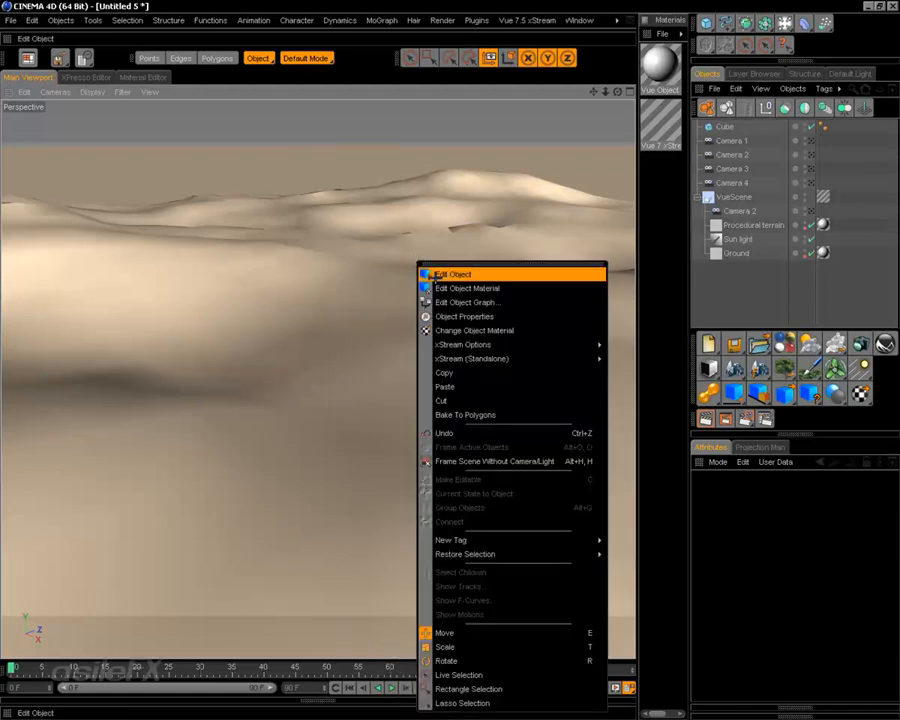
left_click(478, 314)
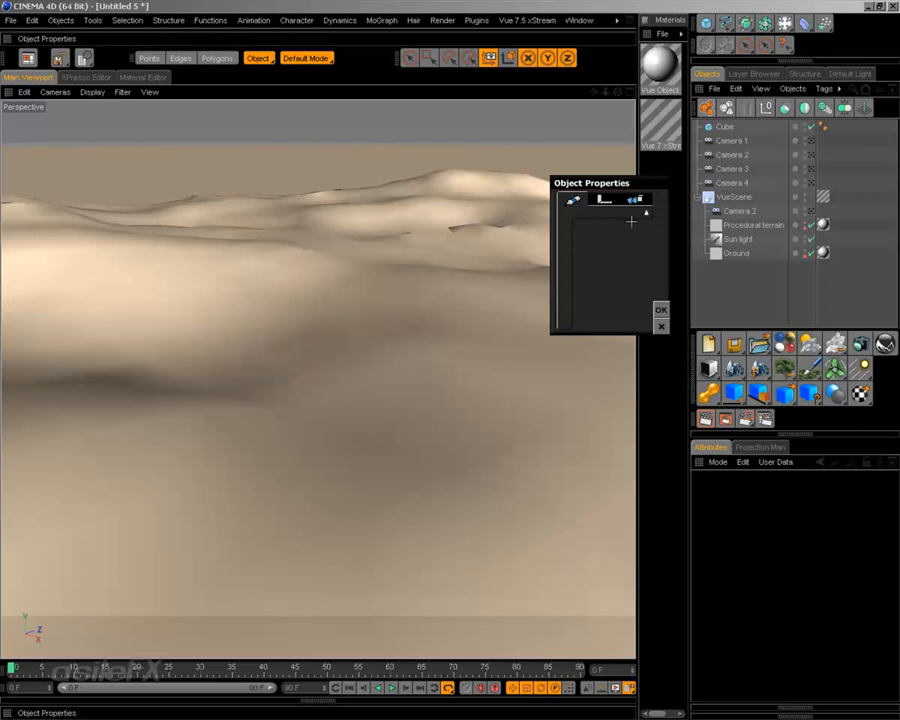
left_click(661, 325)
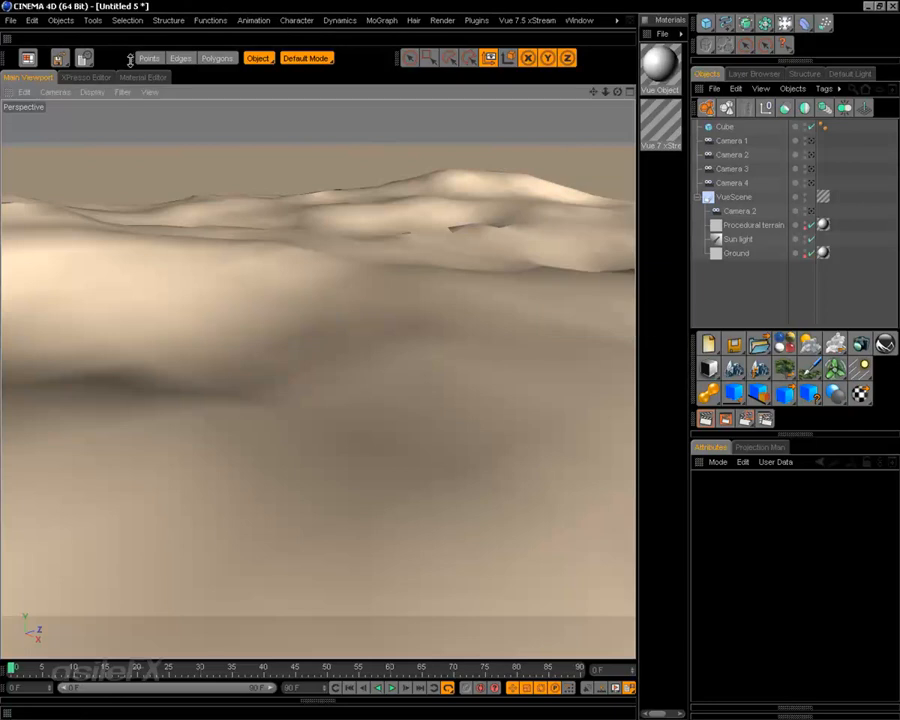
Step: Close all open projects and close xStream
left_click(12, 20)
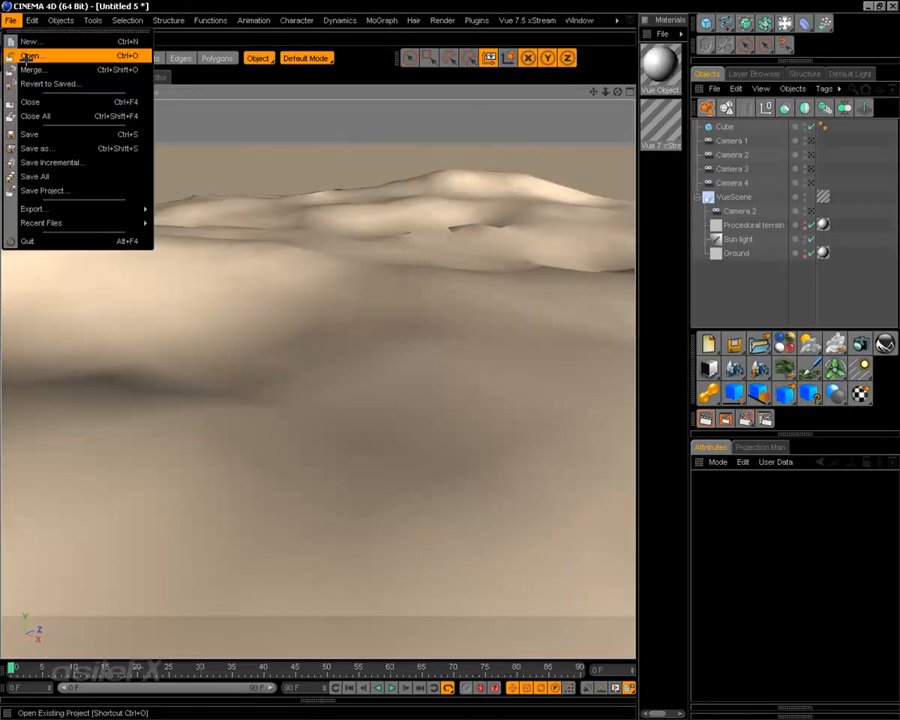
left_click(76, 116)
left_click(451, 399)
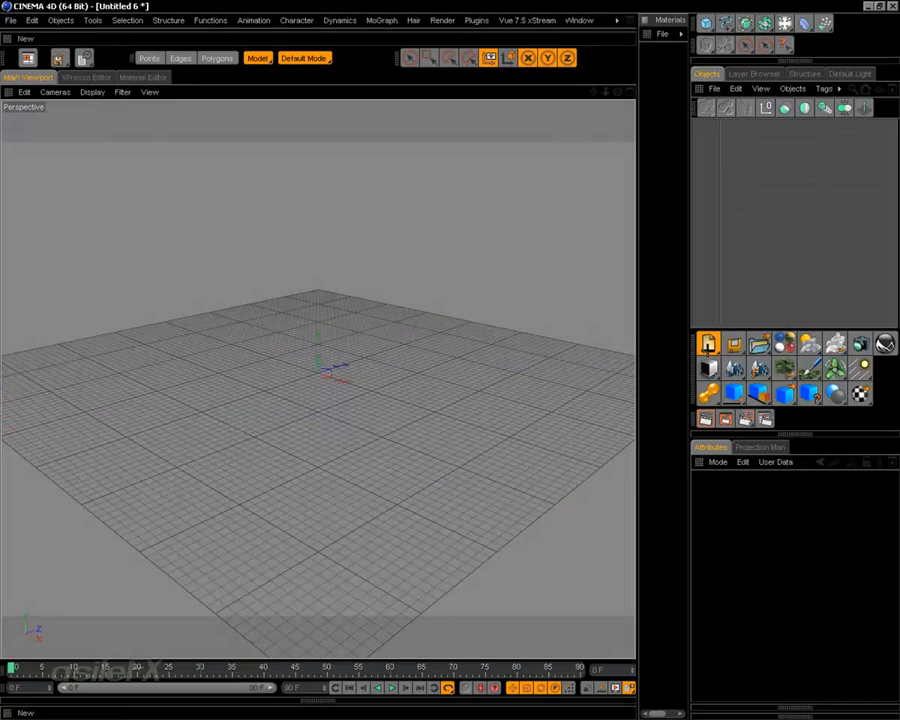
left_click(708, 344)
left_click(745, 365)
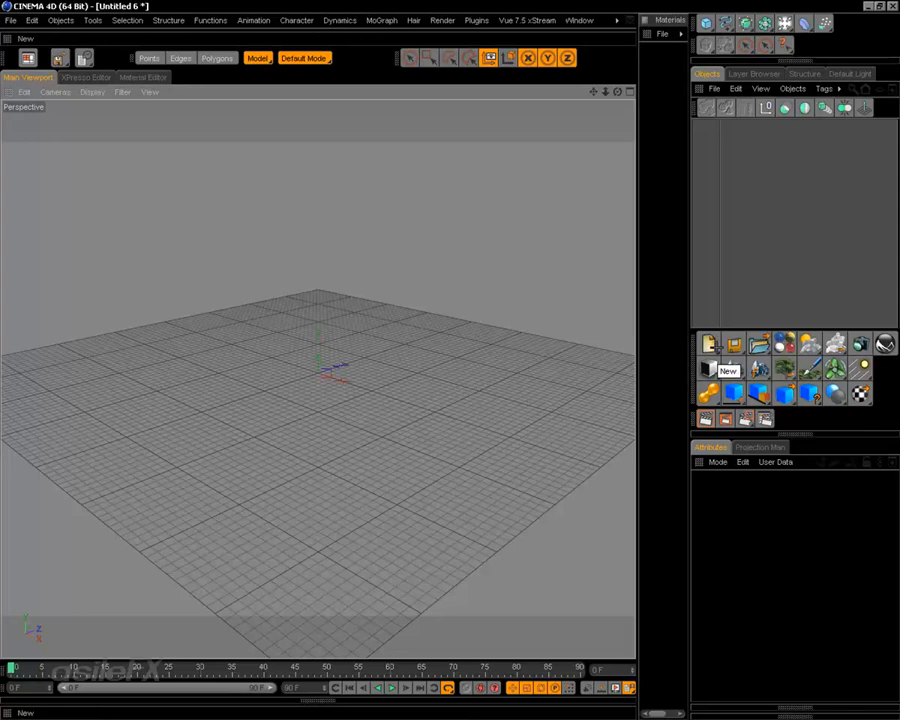
right_click(436, 327)
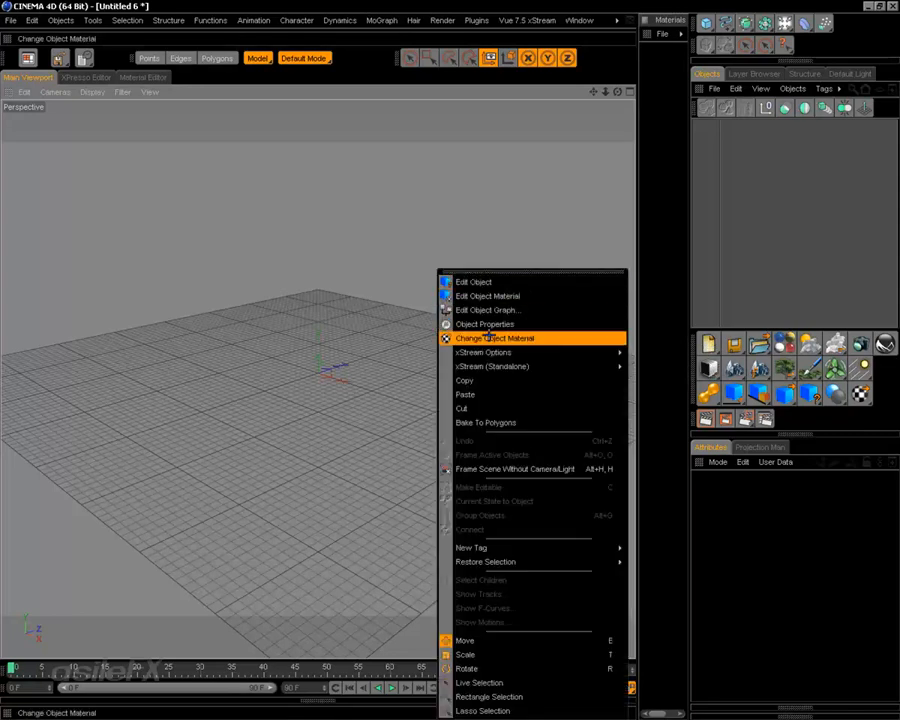
left_click(473, 222)
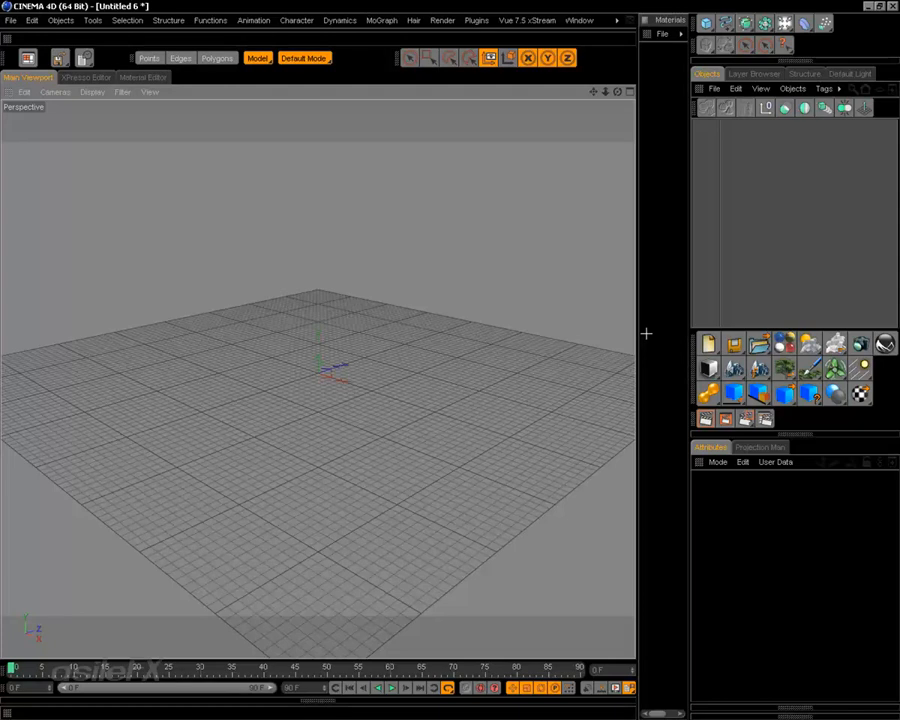
right_click(710, 344)
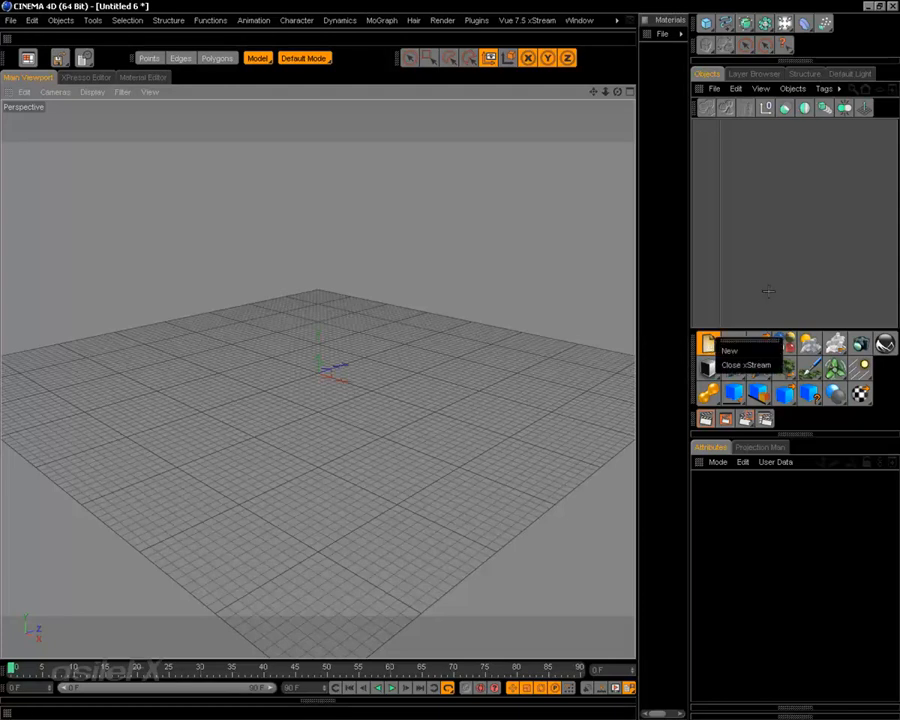
left_click(784, 286)
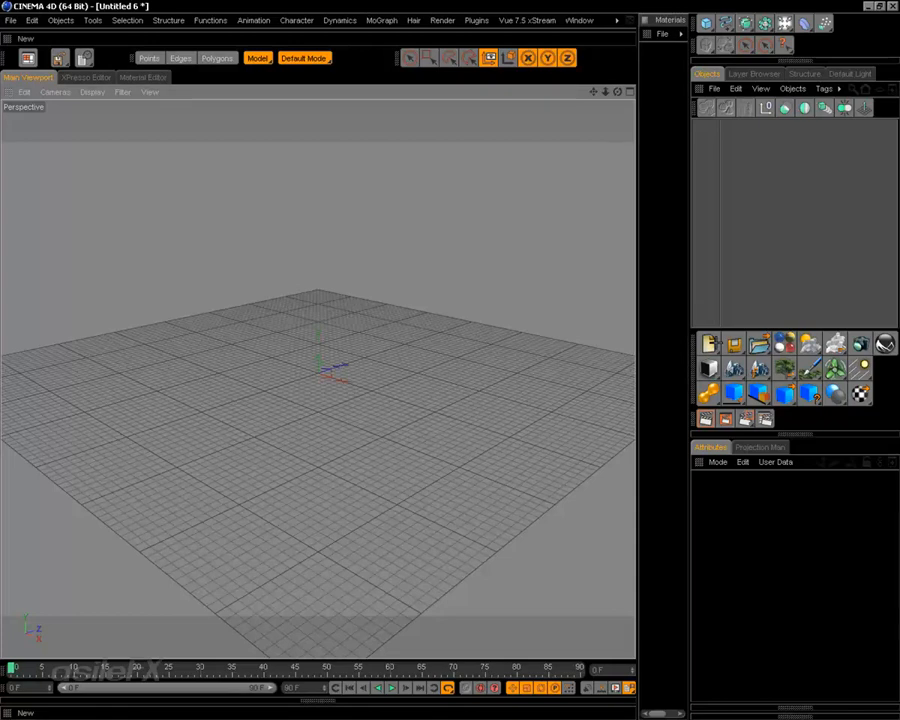
Step: Start a new Vue scene with its default ground and sun light, and orbit its Main camera to a closer, lower view
left_click(710, 366)
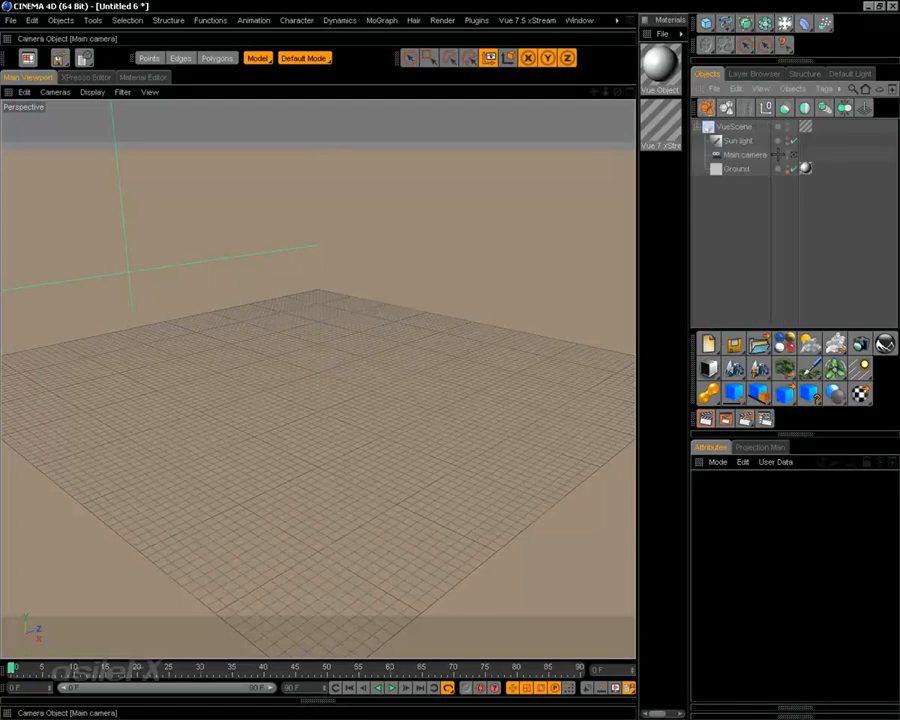
left_click(793, 155)
left_click_drag(476, 422, 396, 478, "alt")
scroll(456, 451, "up", 8)
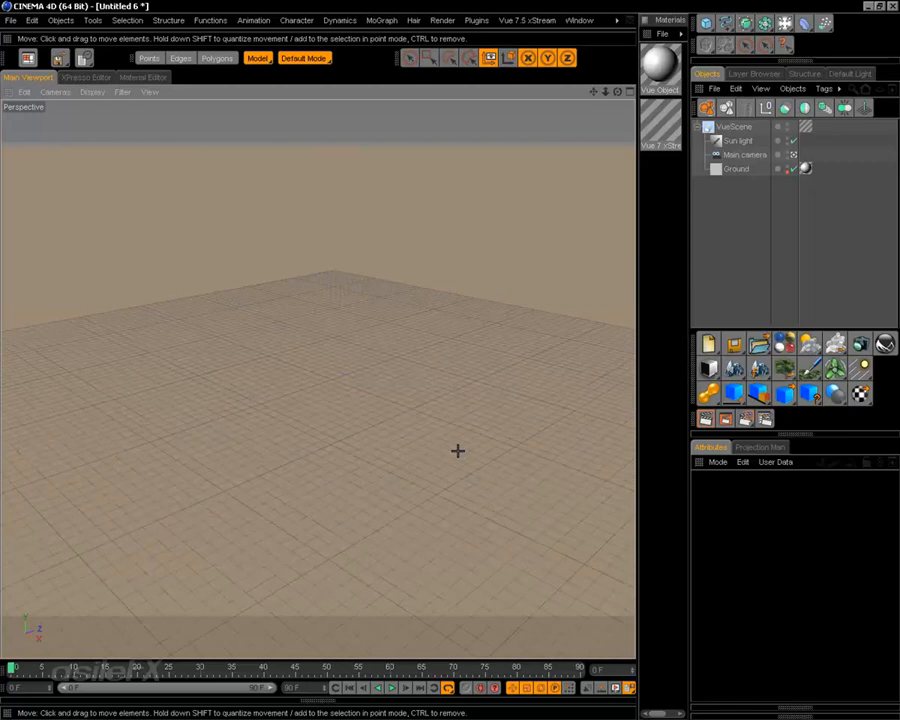
left_click_drag(458, 432, 454, 403, "alt")
middle_click_drag(457, 403, 457, 408, "alt")
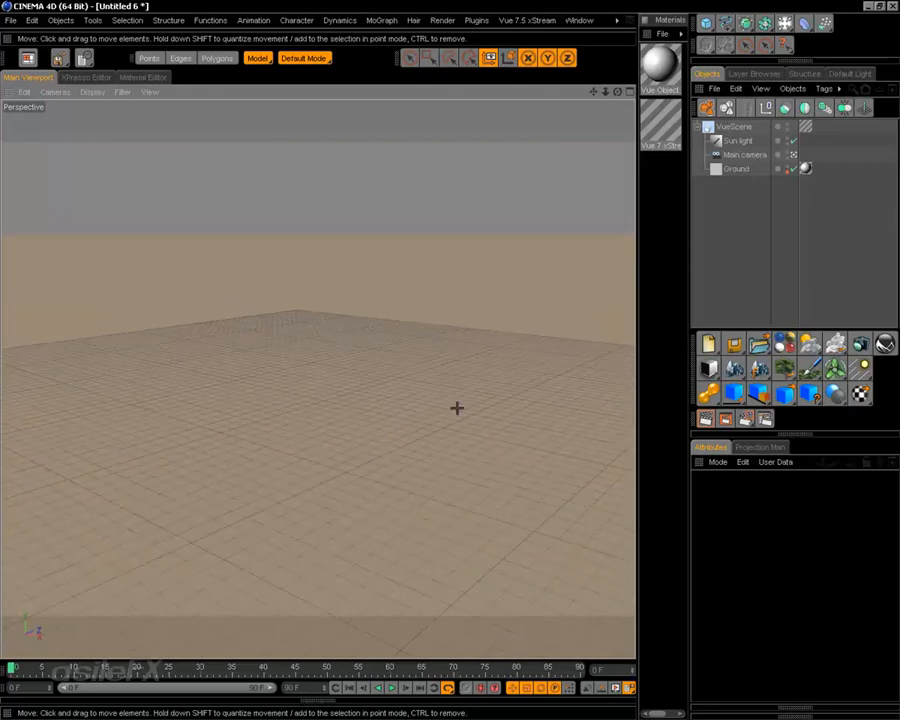
Step: Switch to the four-view layout and examine the attributes of the VueScene's Main camera
middle_click(539, 206)
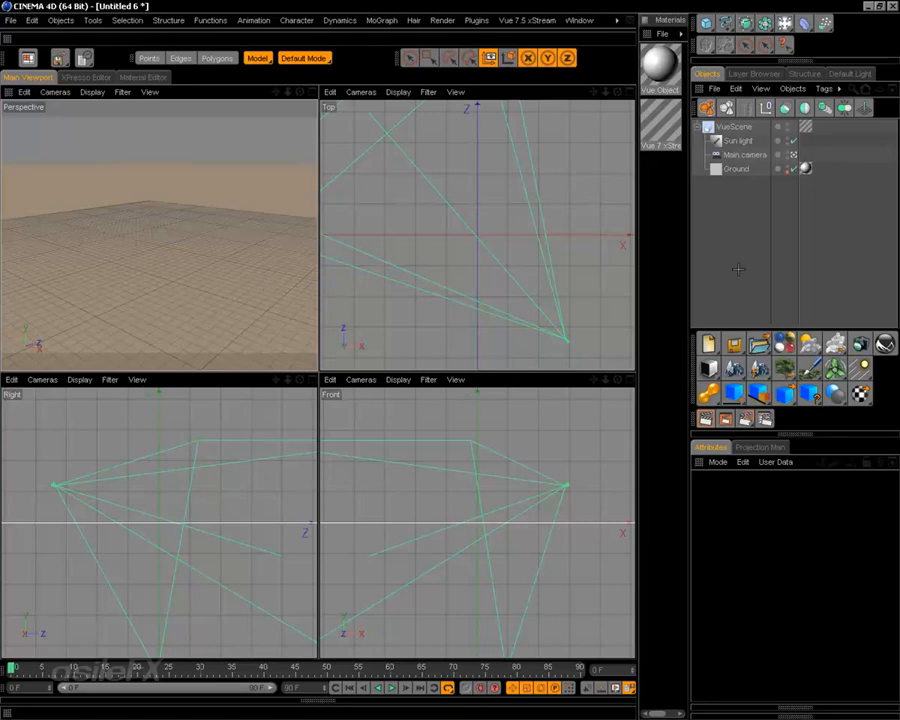
left_click(745, 155)
left_click(755, 213)
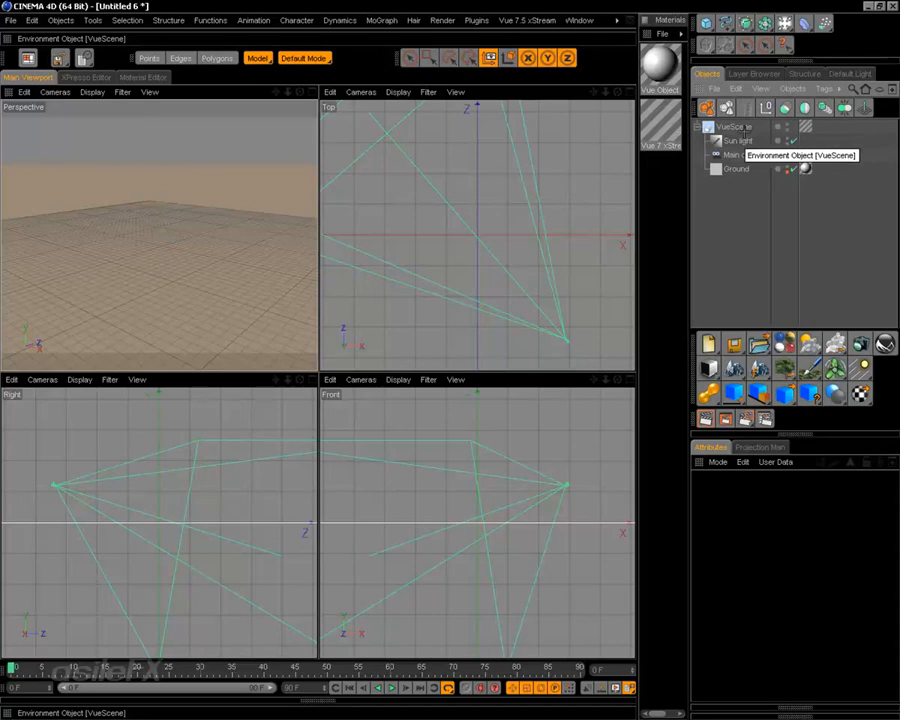
left_click(740, 155)
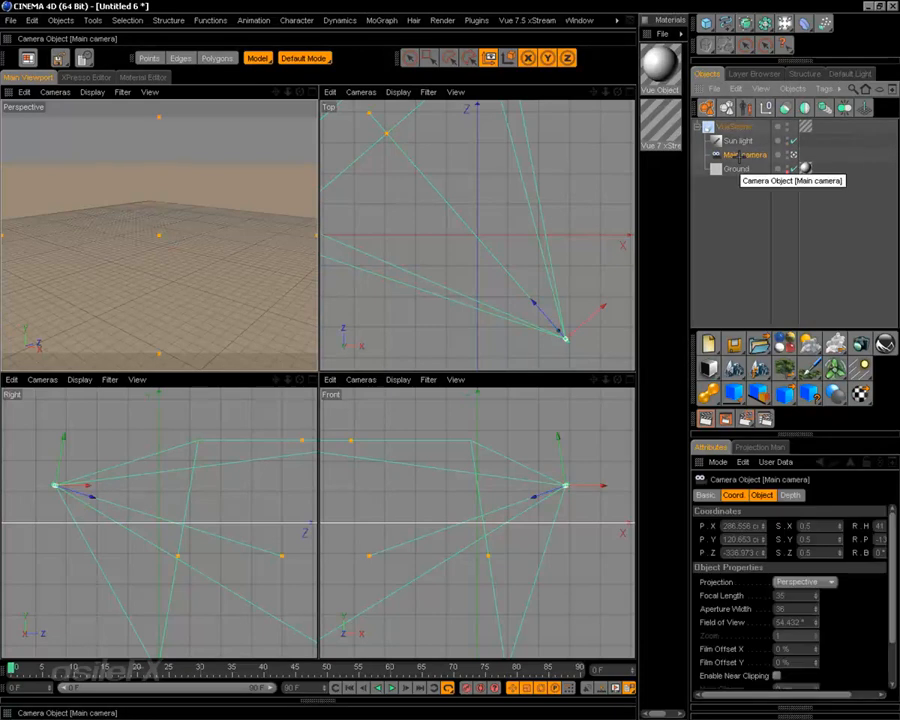
left_click(752, 214)
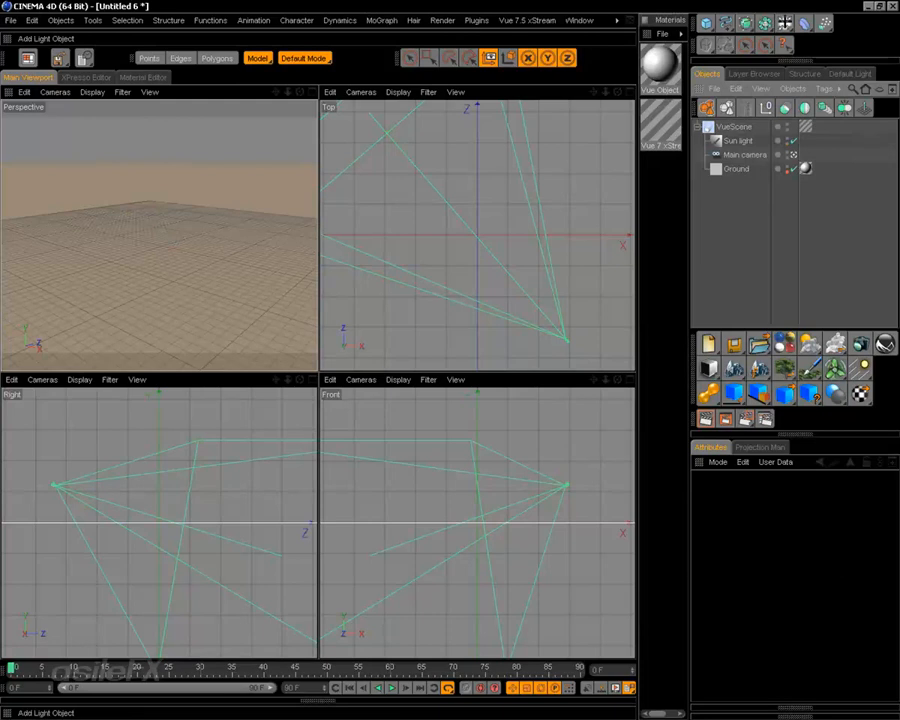
Step: Add a Cinema 4D camera outside the VueScene, look through it and orbit it to a wider view of the grid
left_click_drag(785, 22, 763, 60)
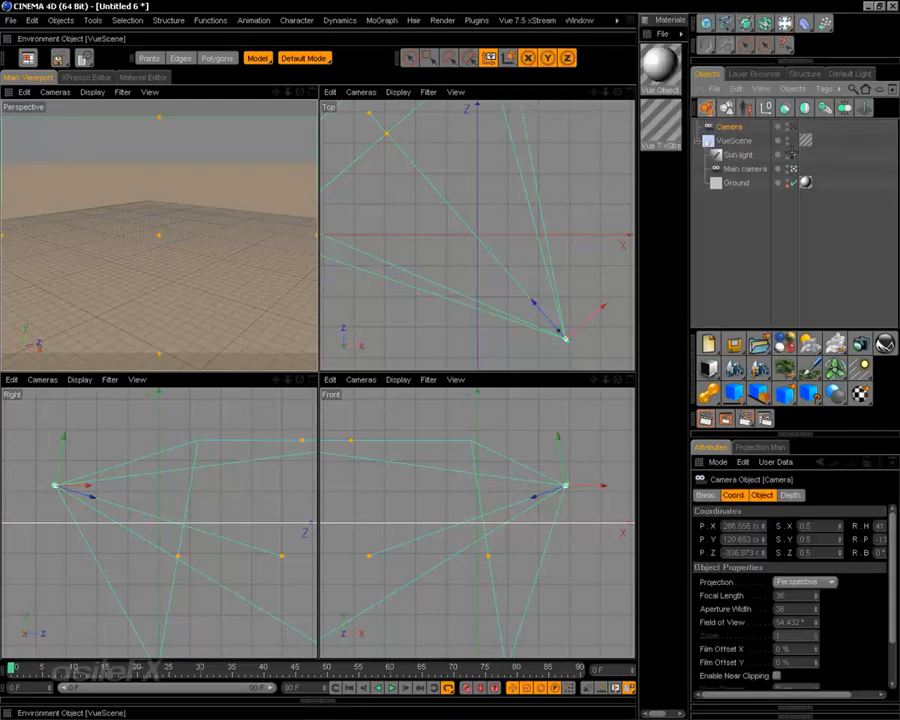
left_click(795, 127)
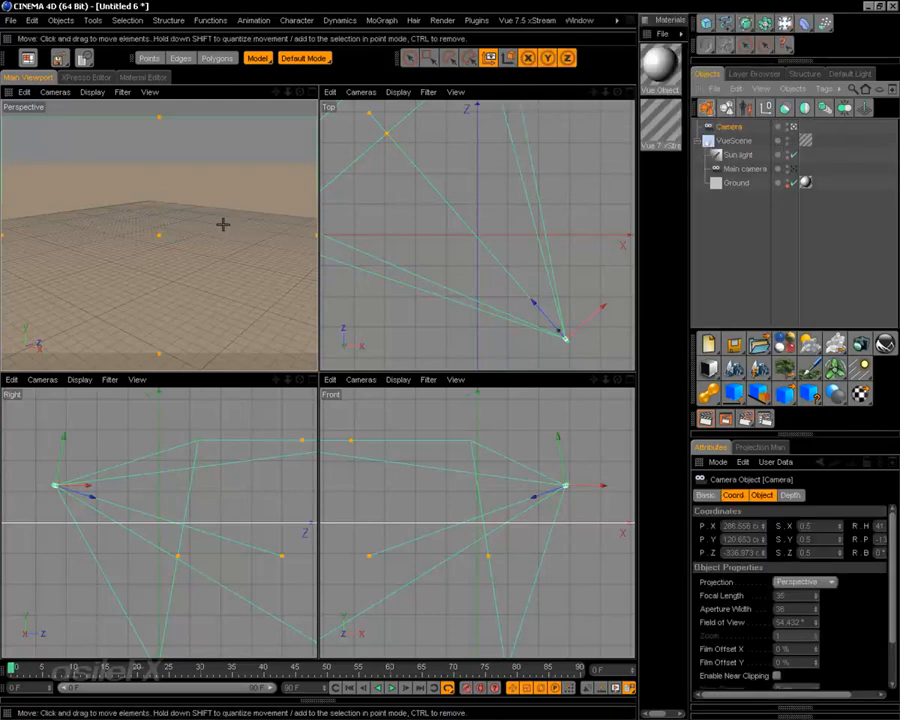
left_click_drag(223, 223, 325, 228, "alt")
scroll(122, 225, "down", 5)
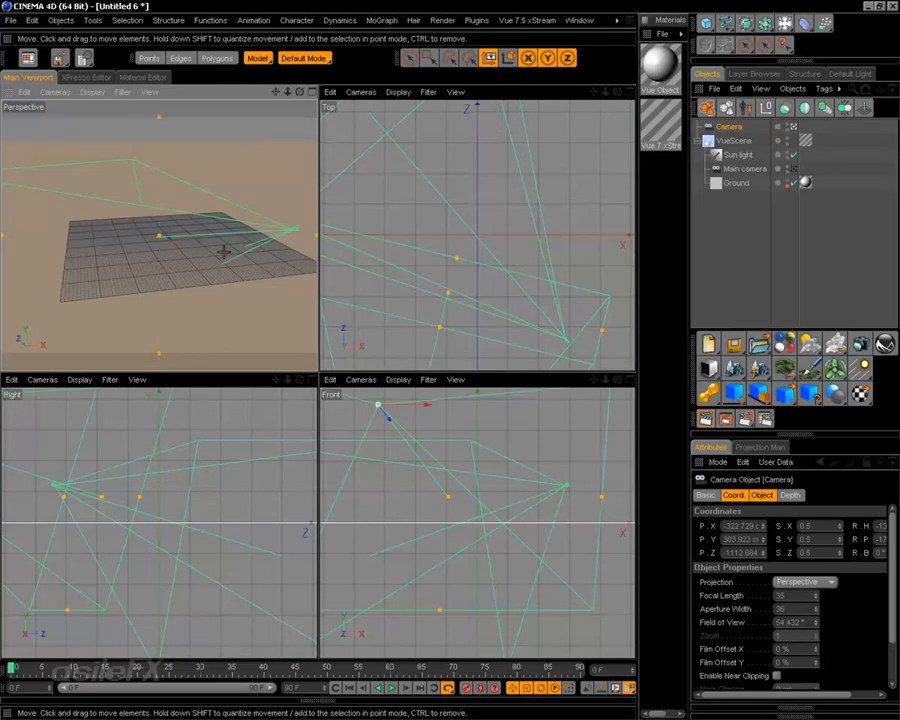
scroll(223, 251, "up", 4)
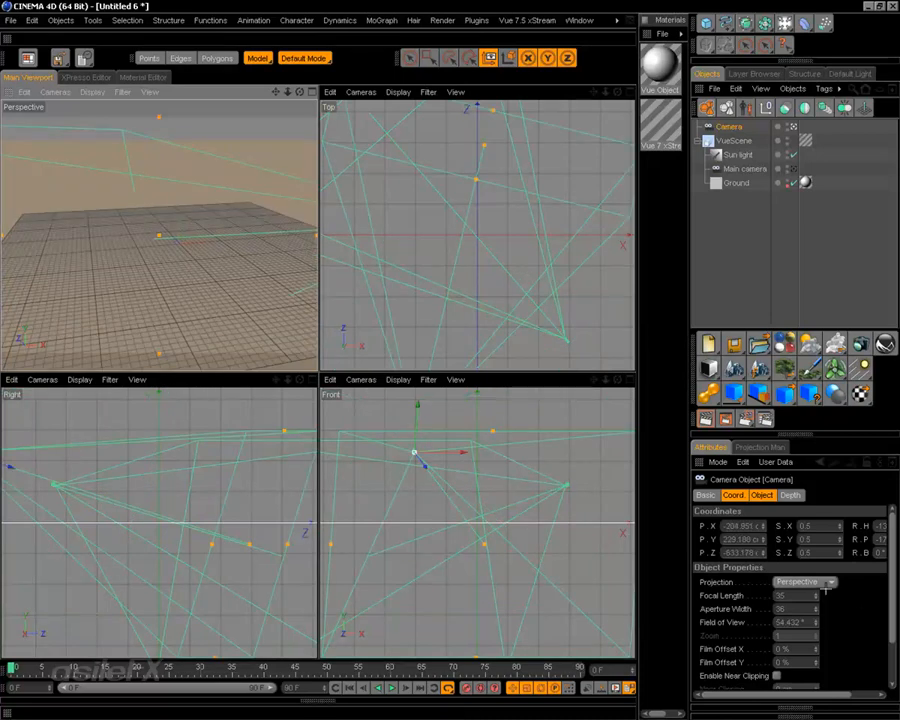
Step: Examine the projection types available for the new Cinema 4D camera
left_click(828, 582)
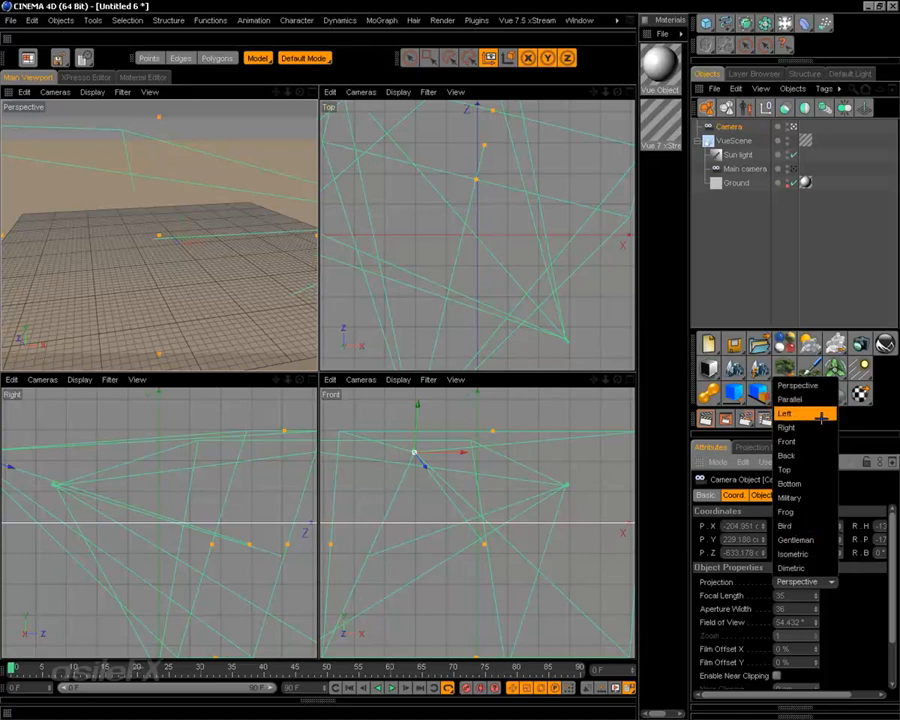
left_click(834, 256)
left_click(755, 243)
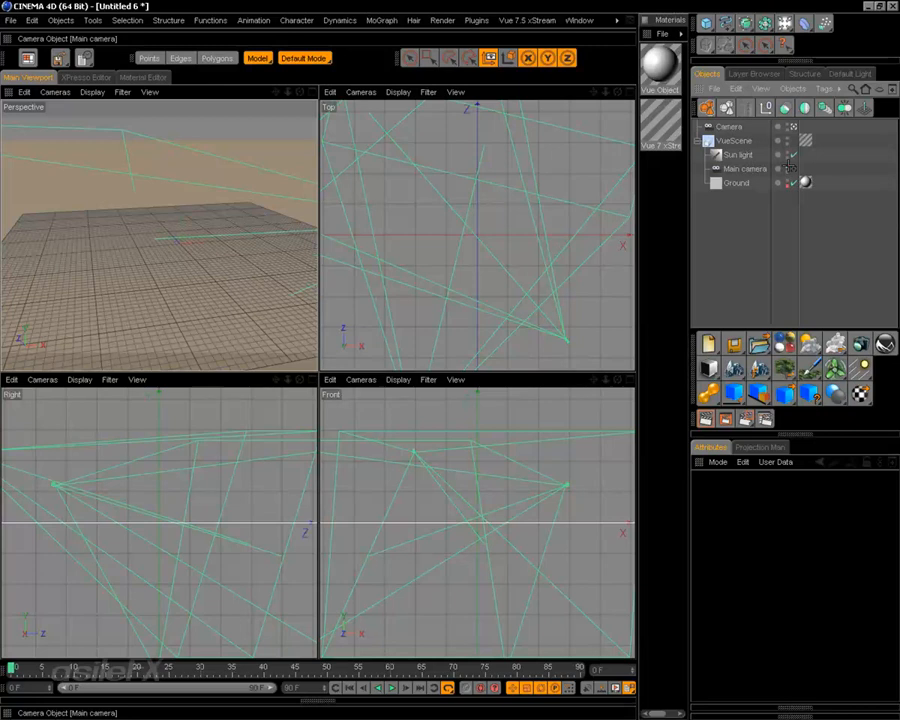
Step: Hide the VueScene's Main camera in the viewports and maximize the perspective view with the Cinema 4D camera selected
left_click(792, 169)
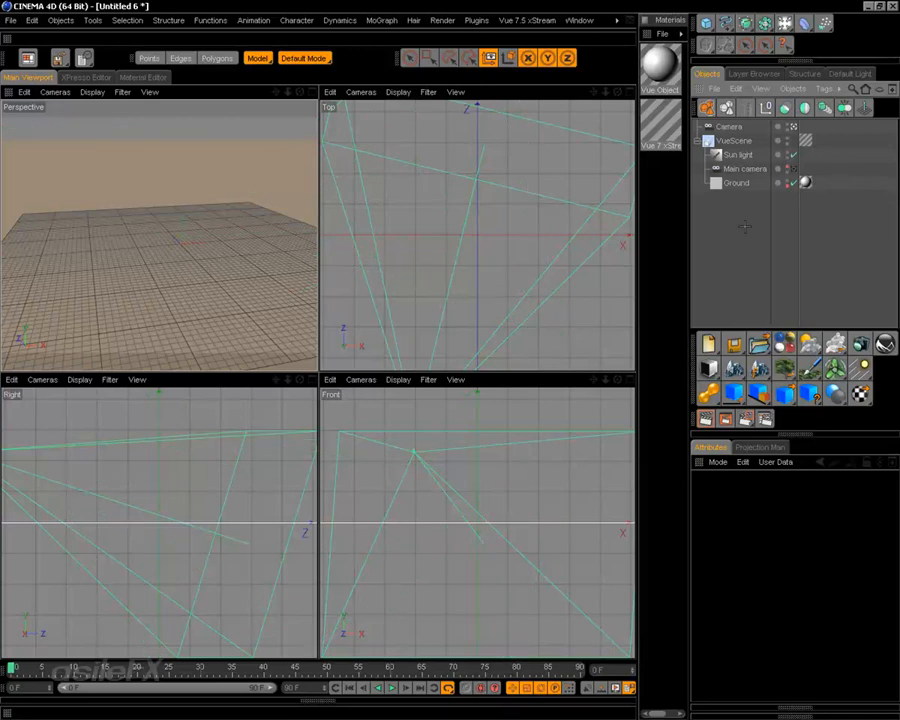
left_click(728, 126)
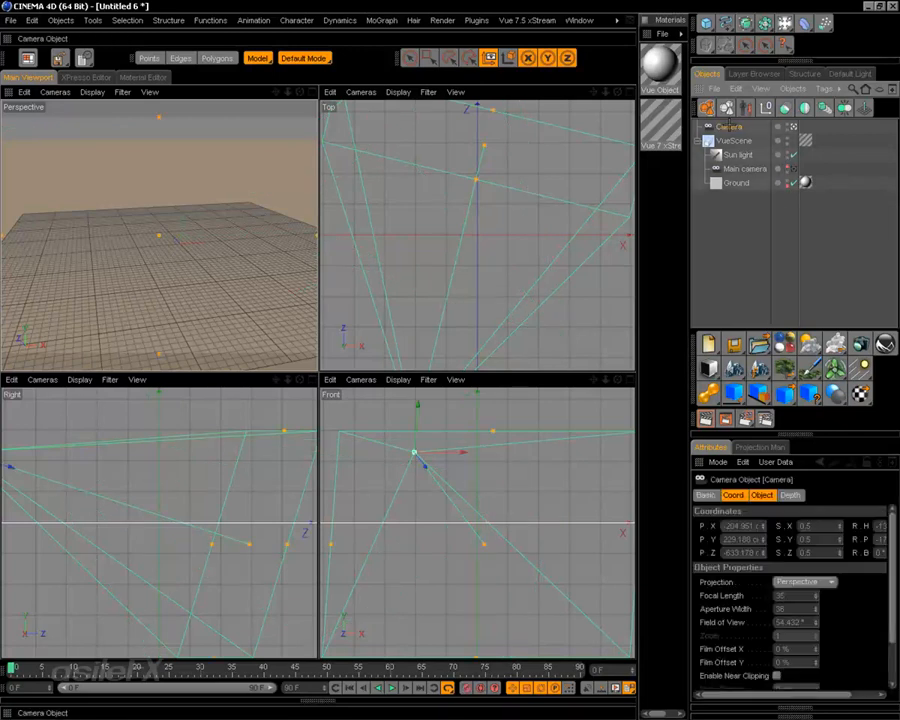
middle_click(183, 212)
Step: Add a Vue terrain and pull the Cinema 4D camera back until the whole terrain is in view
left_click_drag(440, 440, 403, 467, "alt")
scroll(403, 467, "up", 3)
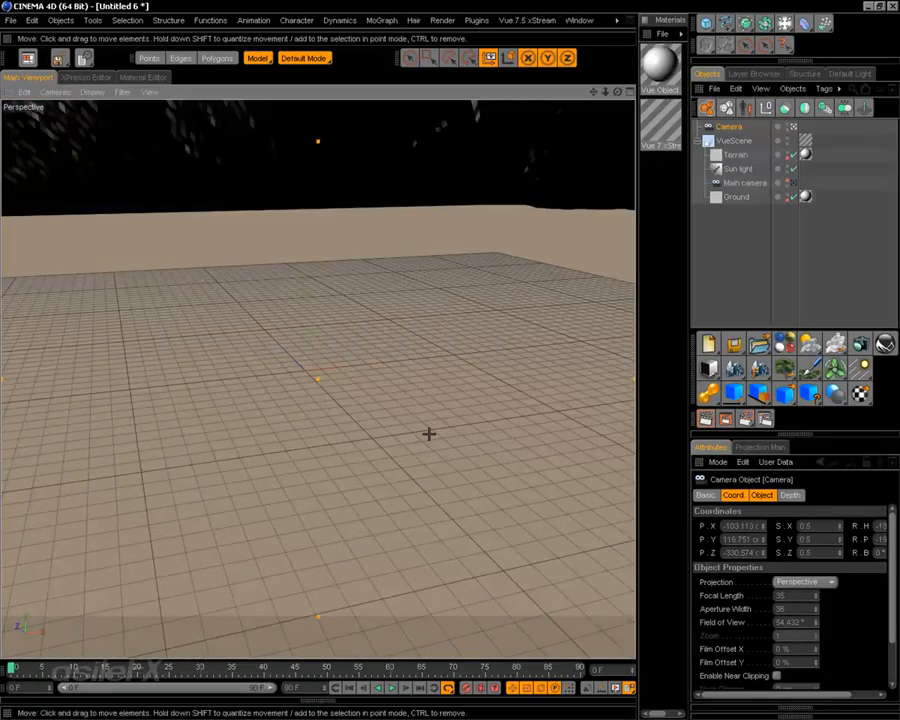
scroll(429, 434, "down", 7)
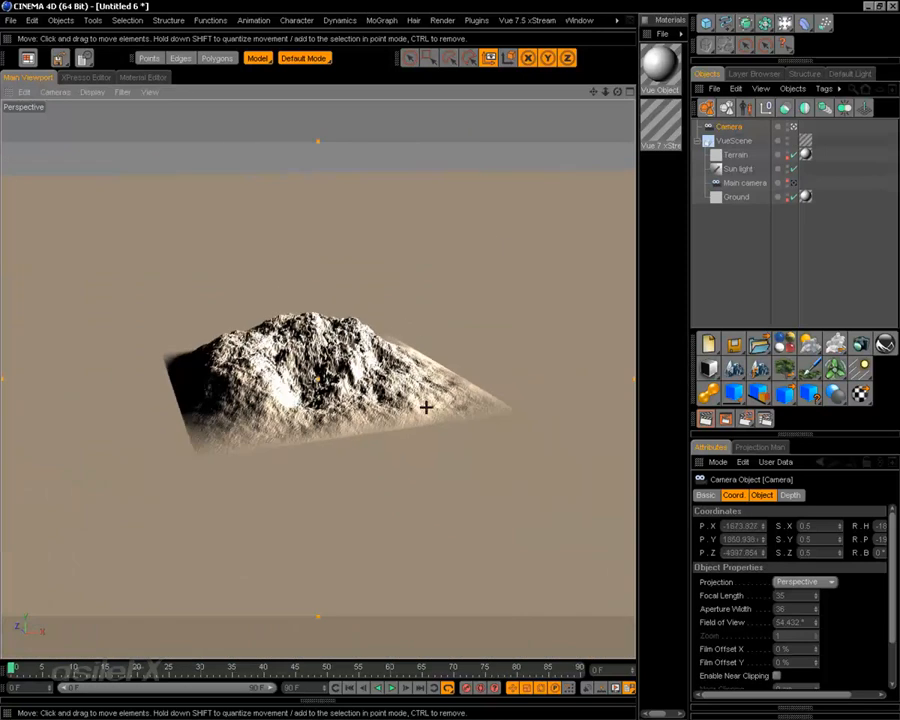
scroll(426, 406, "up", 1)
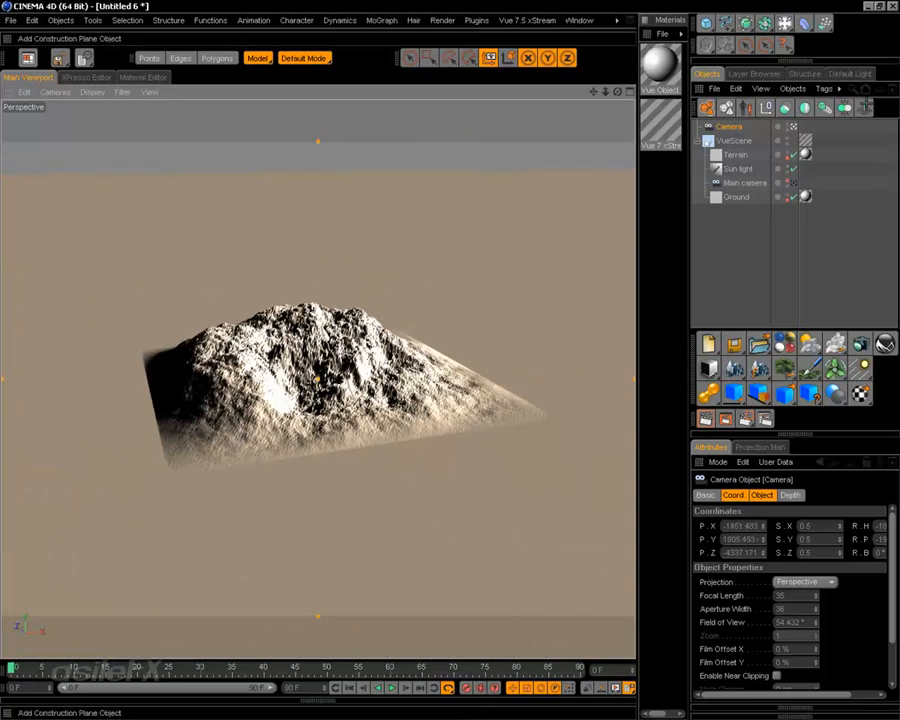
Step: Add a Construction Plane at the origin and orbit the camera closer to the terrain
left_click(864, 108)
scroll(460, 451, "up", 4)
scroll(434, 484, "down", 2)
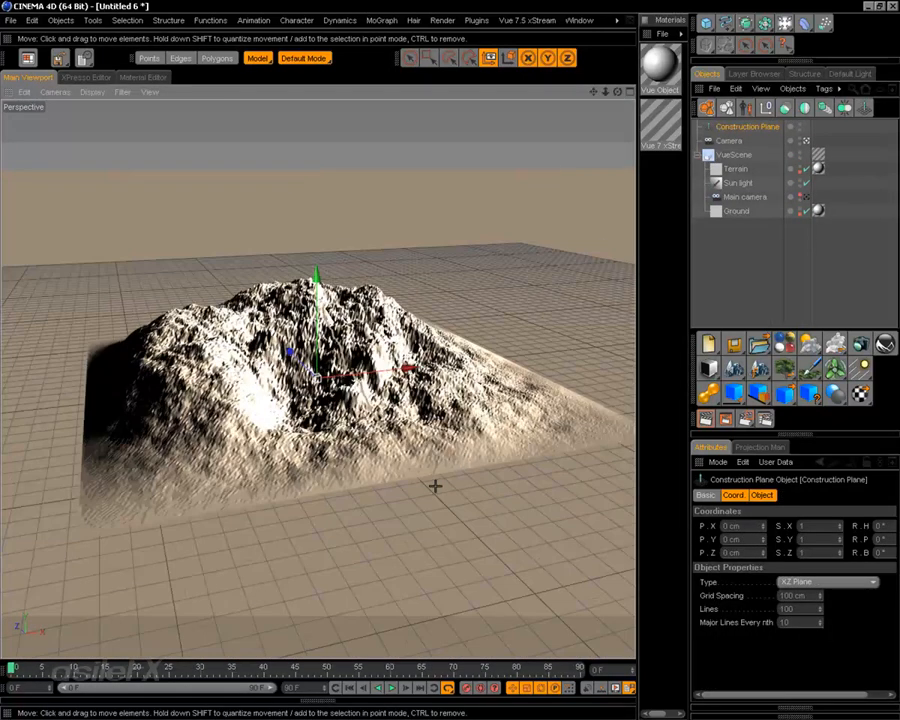
left_click_drag(434, 484, 393, 474, "alt")
Step: Scale up the Terrain in Object mode and adjust its scale along the vertical axis
left_click(317, 430)
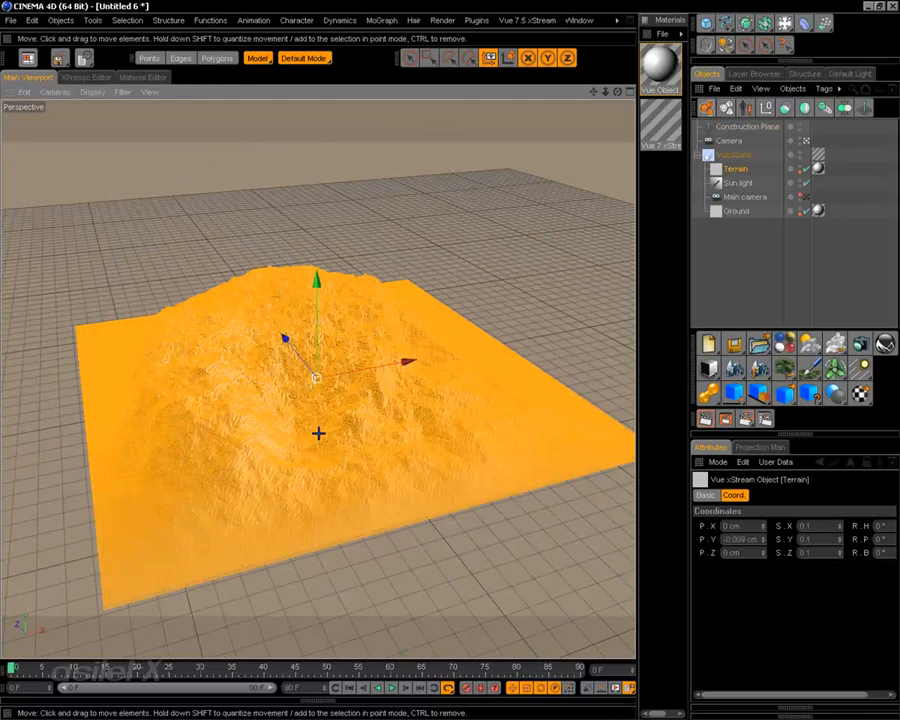
key("t")
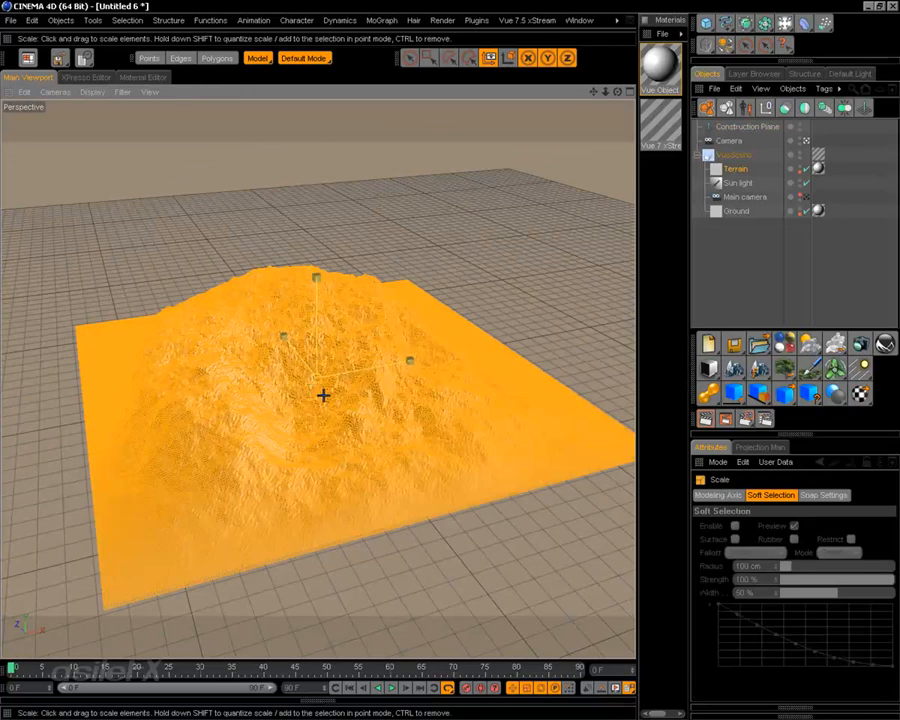
left_click_drag(258, 58, 278, 66)
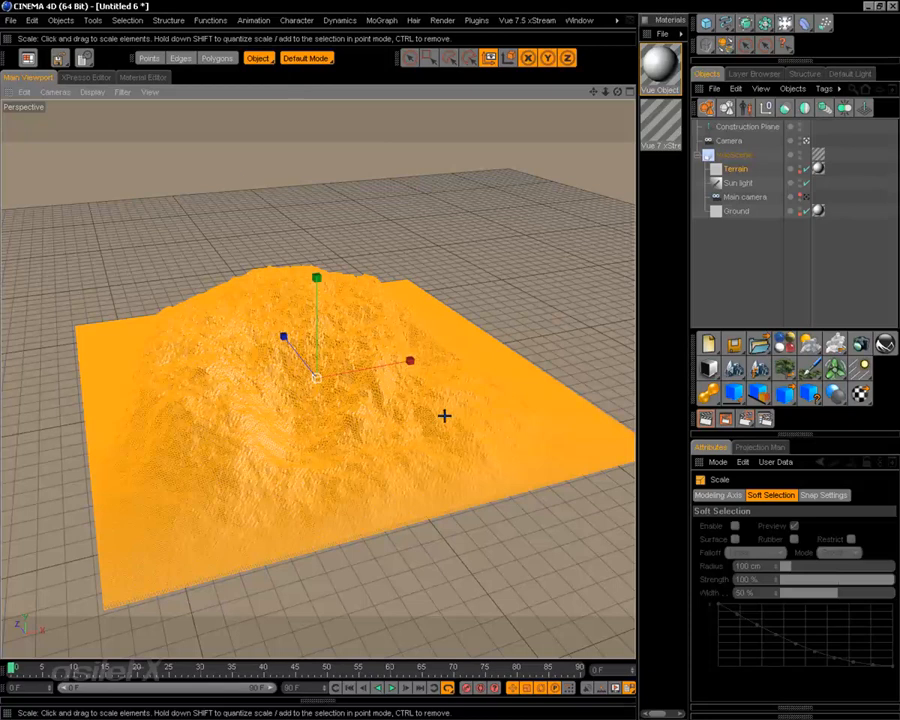
left_click_drag(307, 394, 390, 390)
left_click_drag(500, 400, 440, 424, "alt")
middle_click_drag(389, 438, 413, 428, "alt")
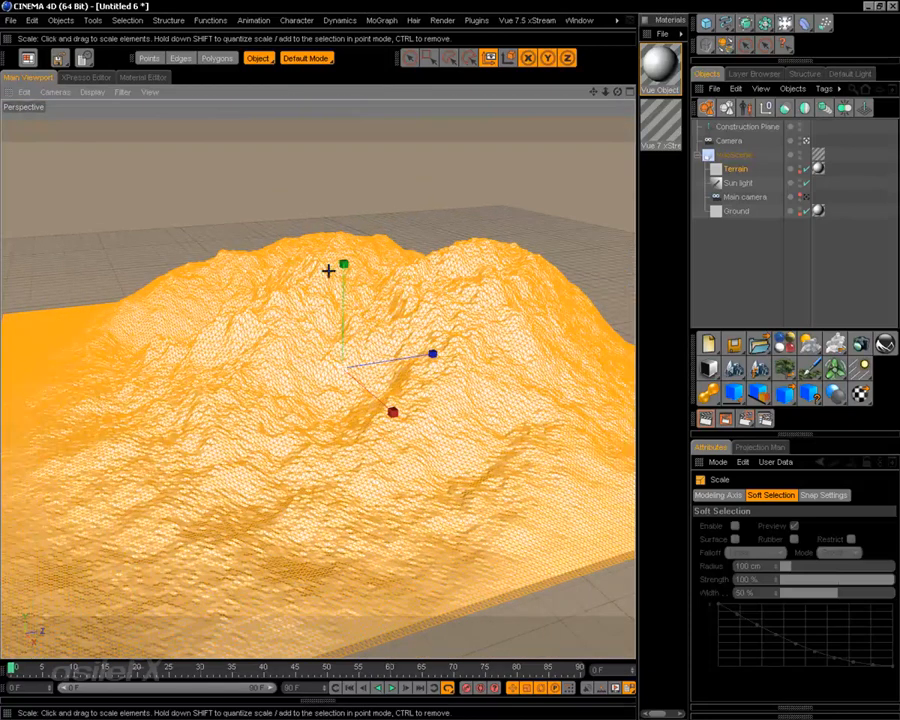
mouse_move(345, 263)
left_mouse_down()
mouse_move(341, 343)
mouse_move(341, 260)
left_mouse_up()
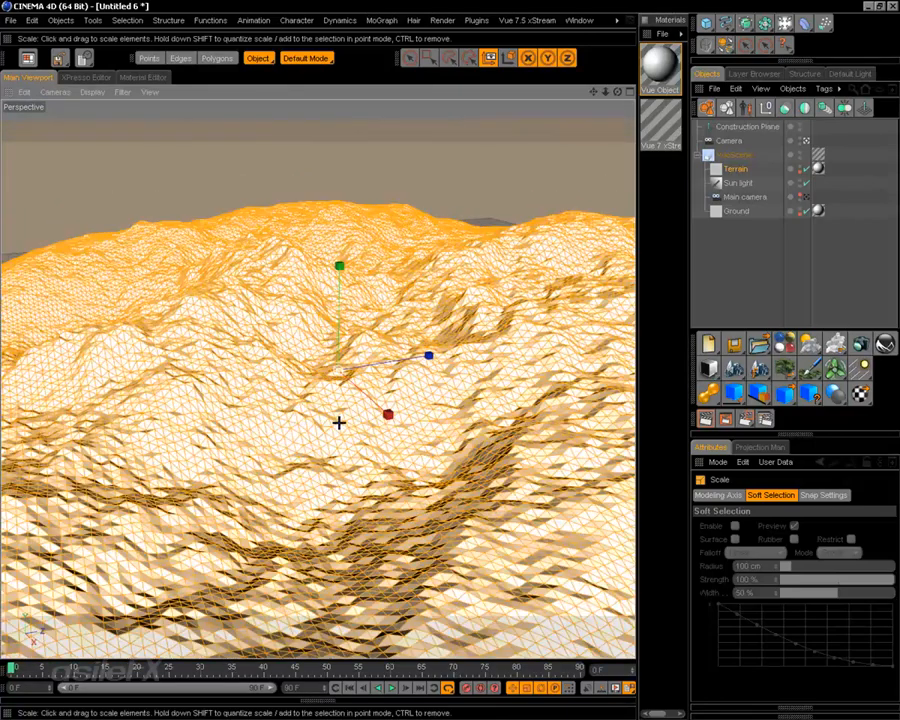
Step: Deselect the Terrain, orbit the Cinema 4D camera to look down on the slope, select Camera and render it in the Picture Viewer
mouse_move(300, 478)
left_mouse_down("alt")
mouse_move(270, 478)
mouse_move(320, 470)
mouse_move(313, 484)
left_mouse_up("alt")
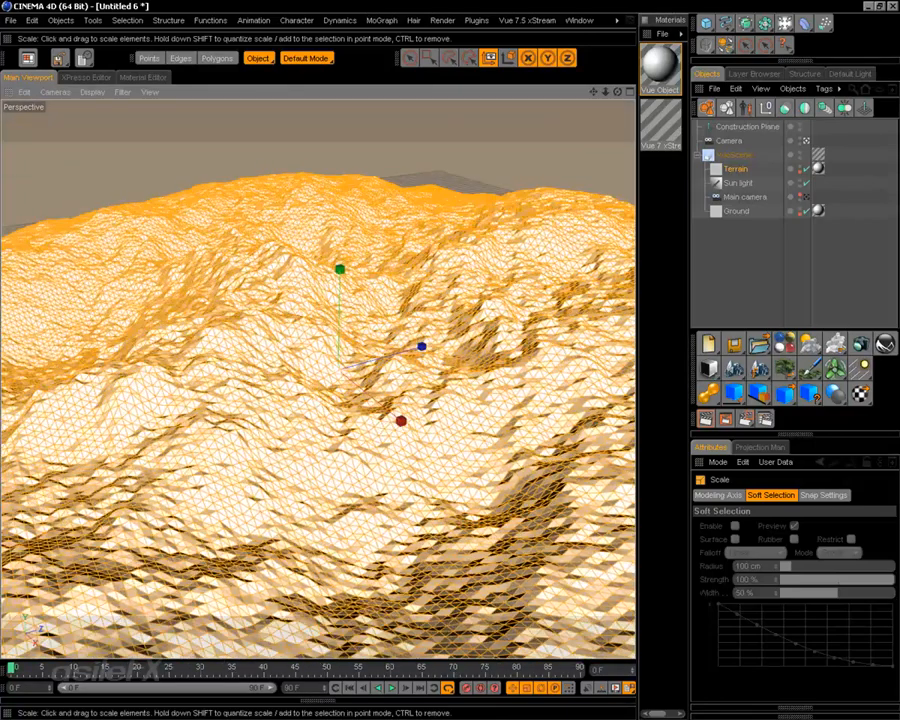
left_click(716, 258)
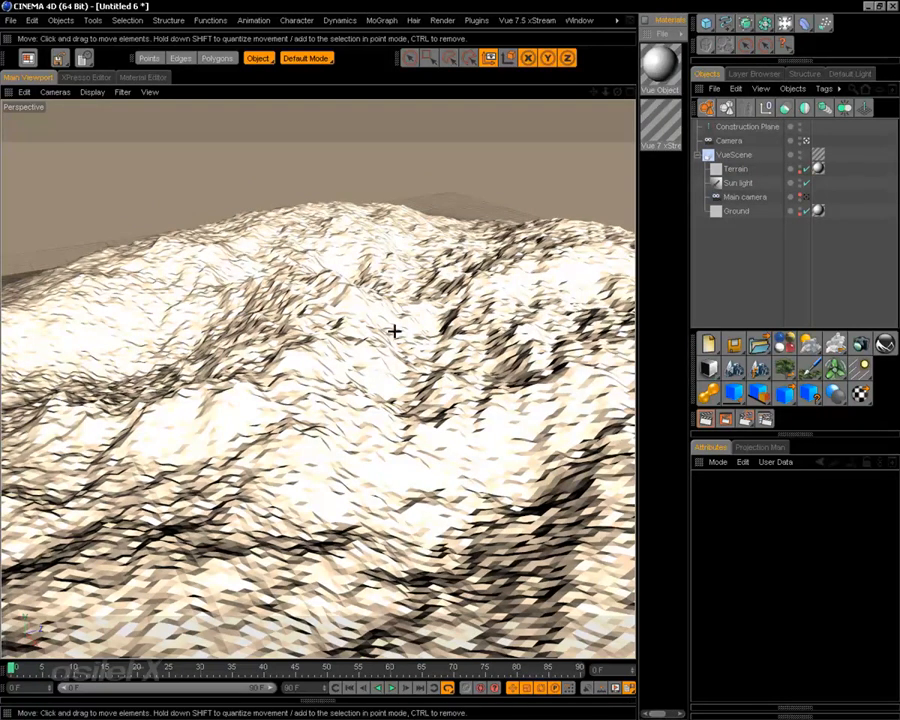
left_click_drag(292, 352, 460, 408, "alt")
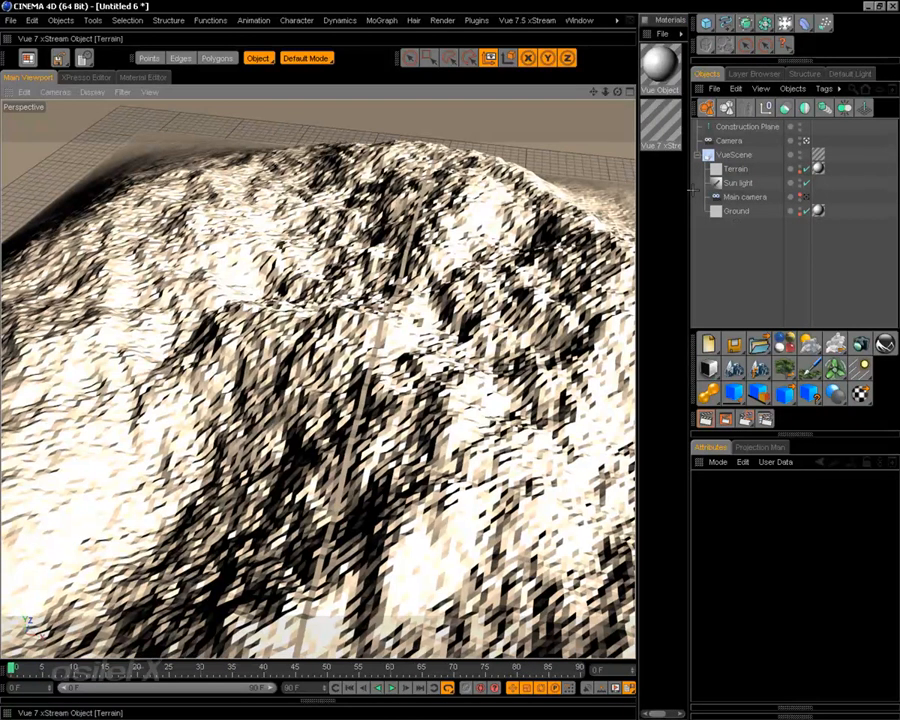
left_click(804, 437)
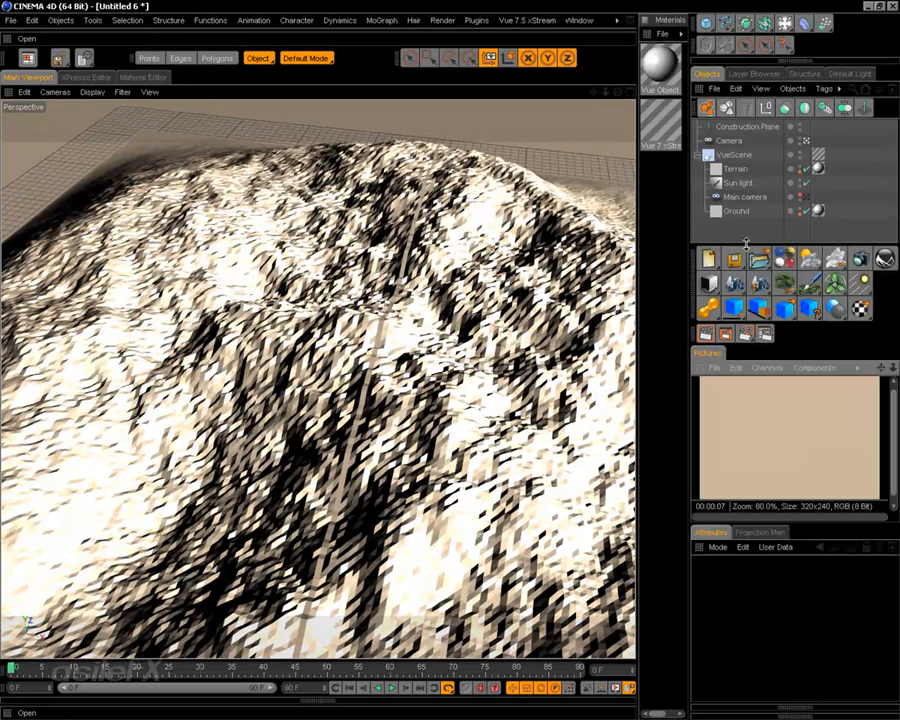
left_click(729, 140)
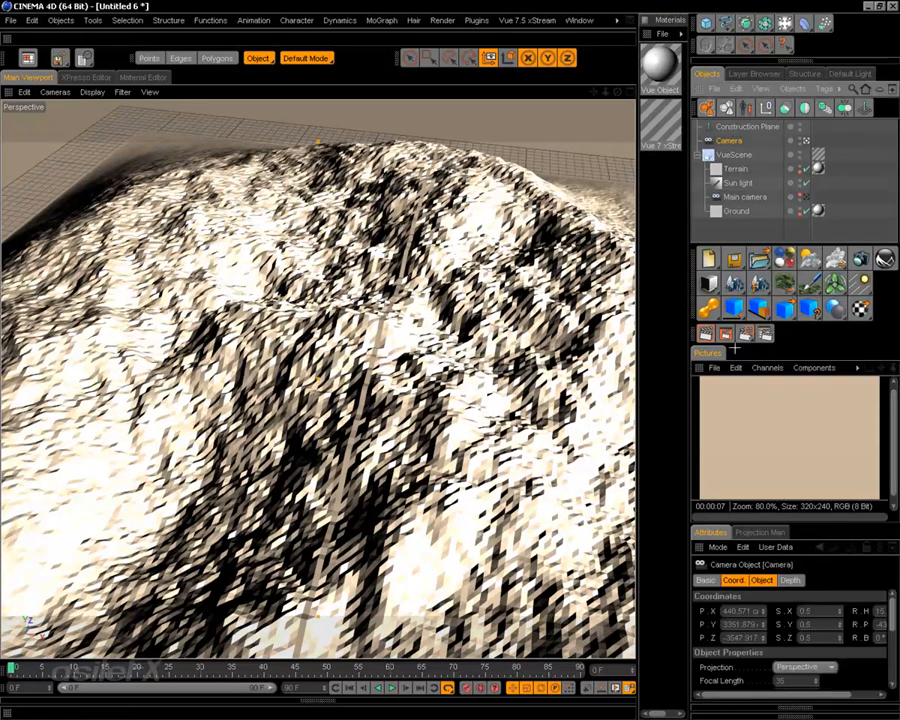
left_click(725, 333)
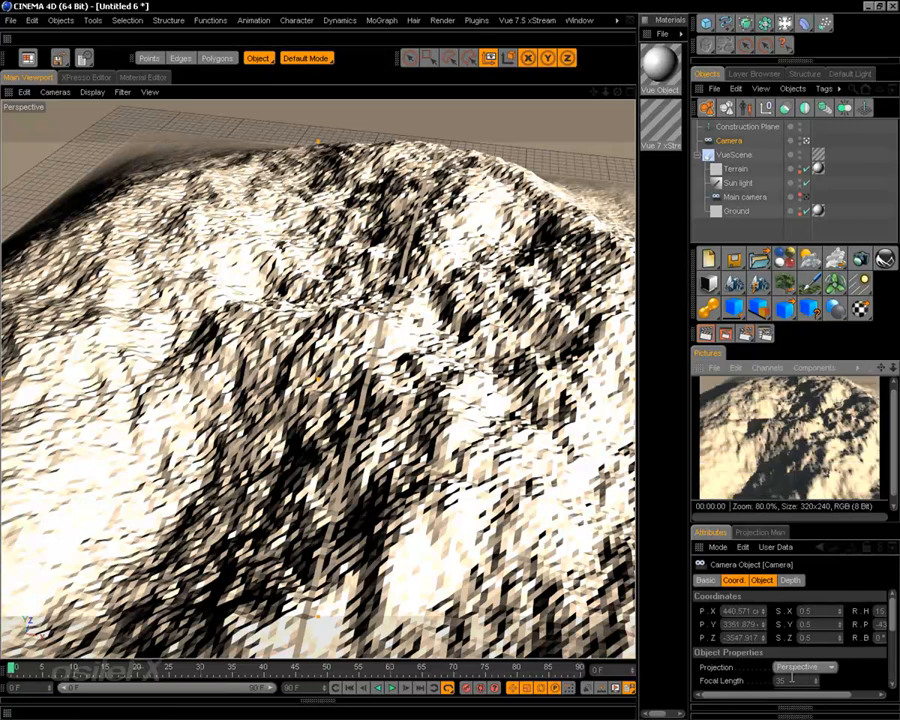
Step: Set the Cinema 4D camera's projection to Parallel and render the terrain in the Picture Viewer
scroll(790, 630, "down", 2)
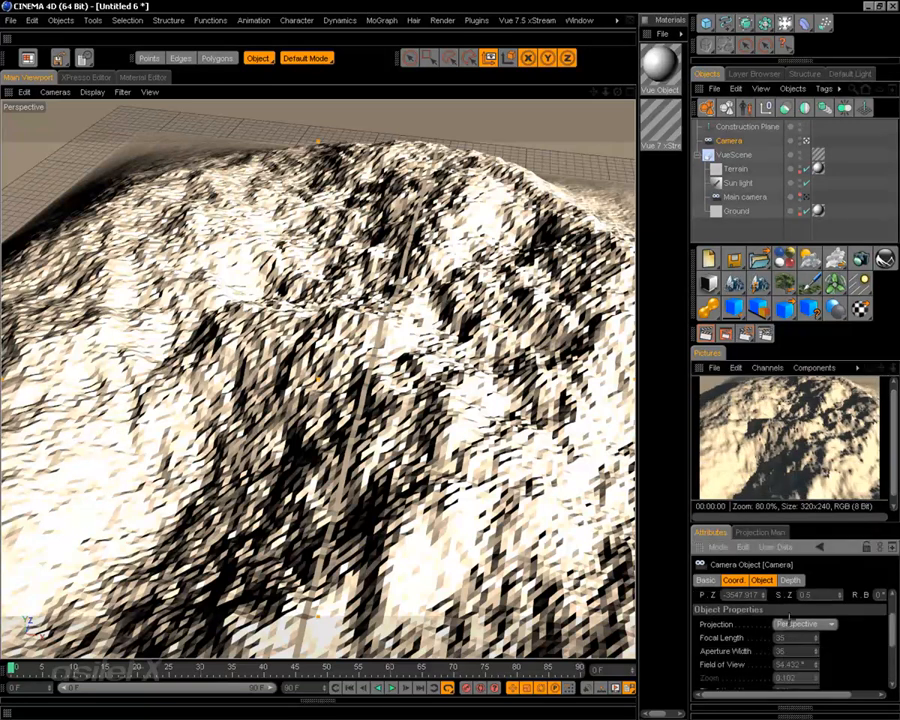
left_click(803, 624)
left_click(798, 443)
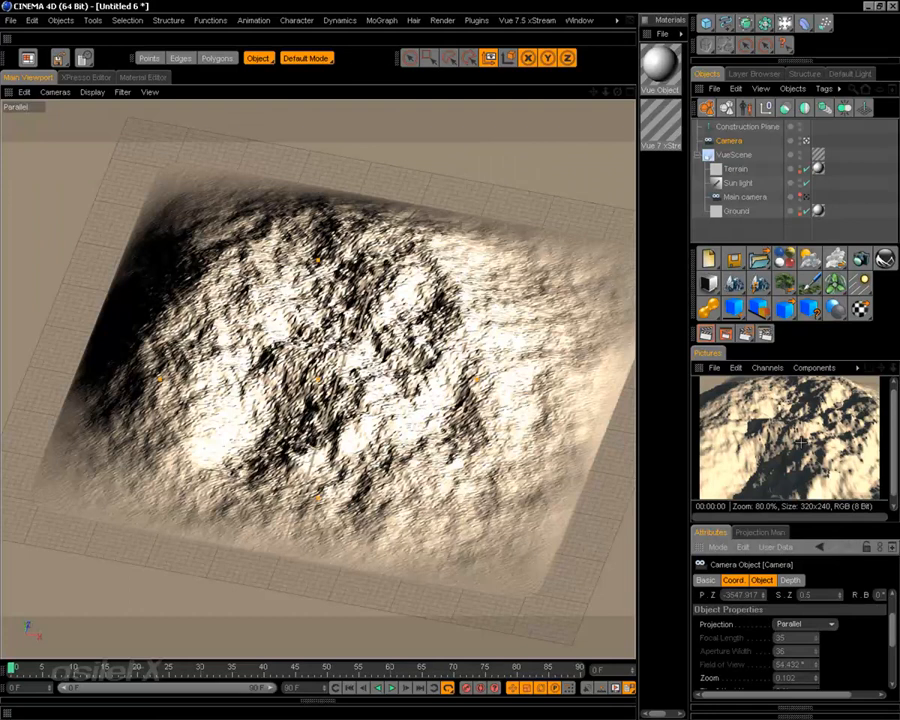
left_click(726, 334)
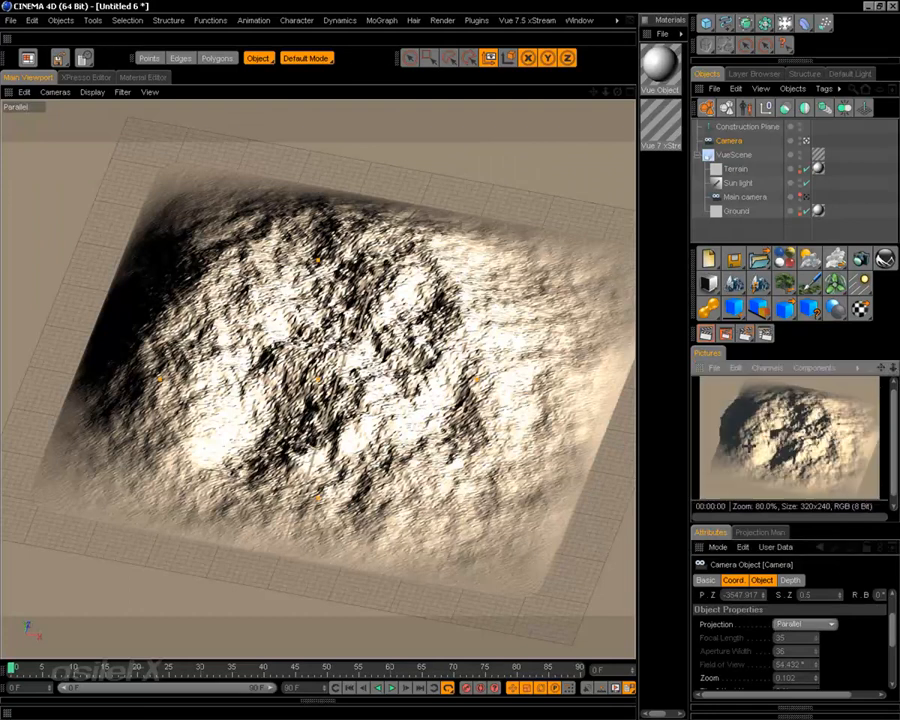
Step: Set the camera's projection to Isometric, centre the terrain in the camera view and render it
left_click(790, 623)
left_click(800, 594)
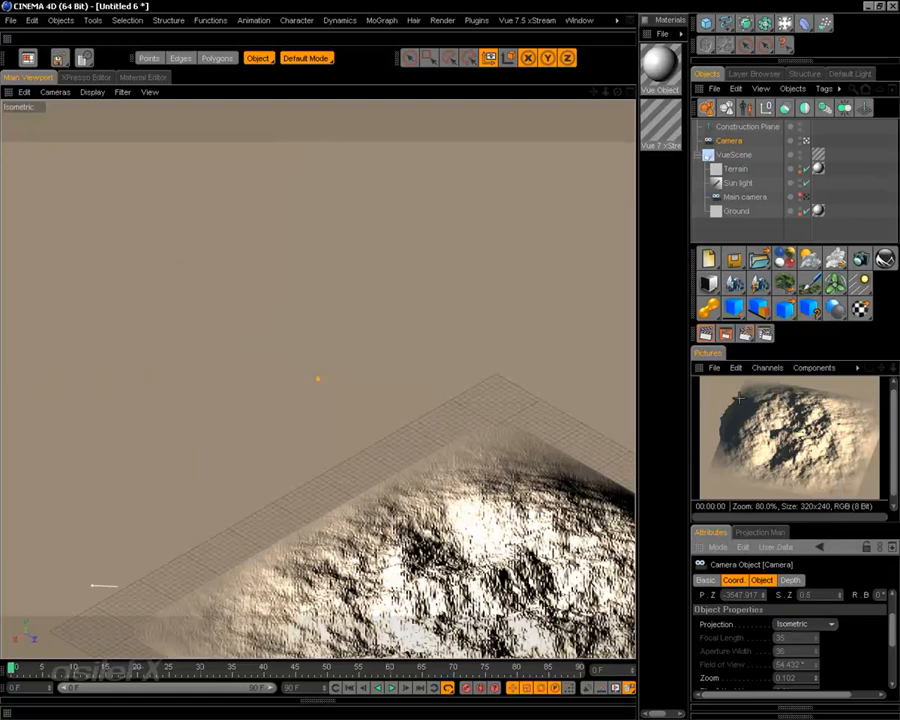
middle_click_drag(475, 508, 307, 241, "alt")
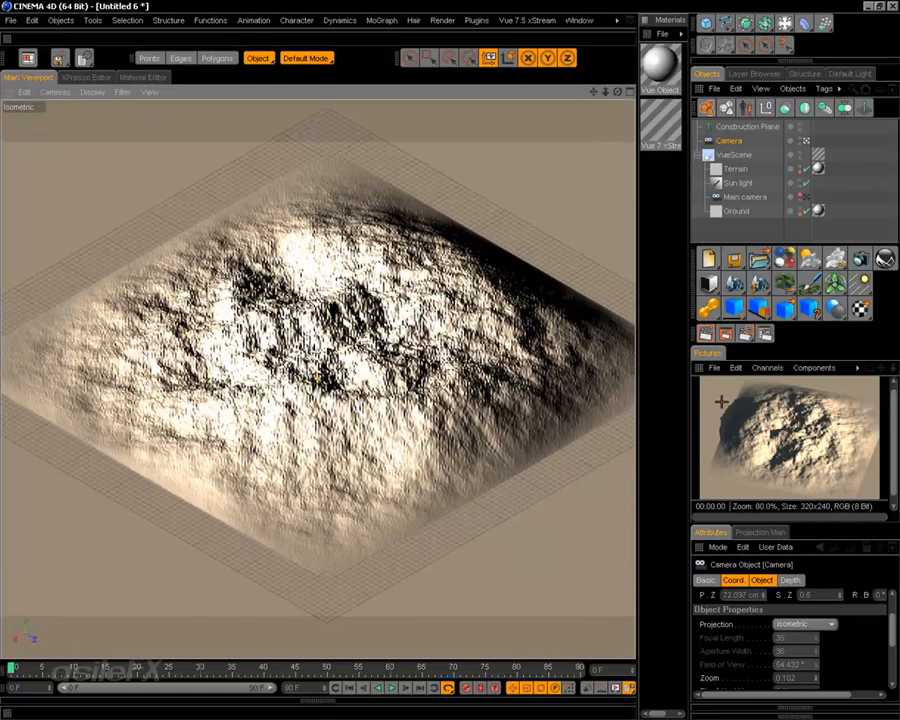
left_click(59, 58)
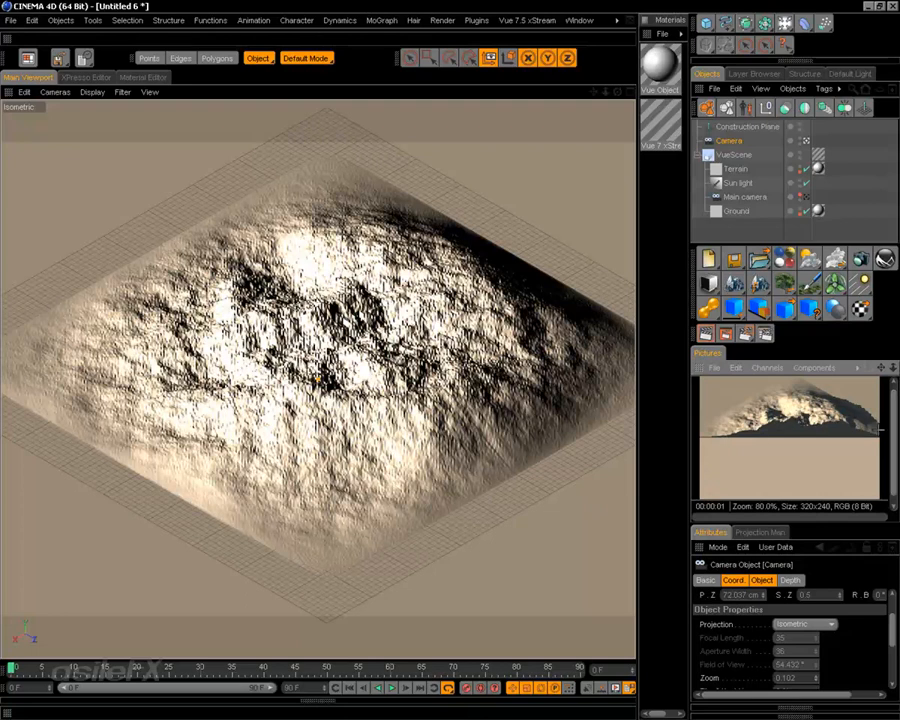
Step: Show all four views and move the isometric camera back and up in the Right view until it is above the terrain
key("F5")
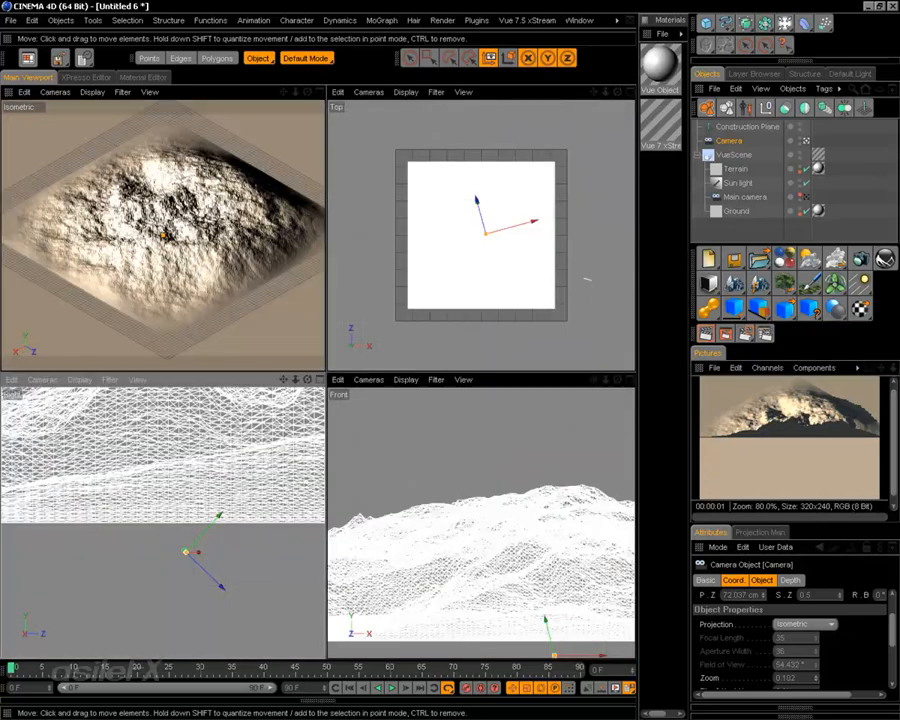
middle_click_drag(241, 482, 216, 537, "alt")
scroll(241, 482, "down", 8)
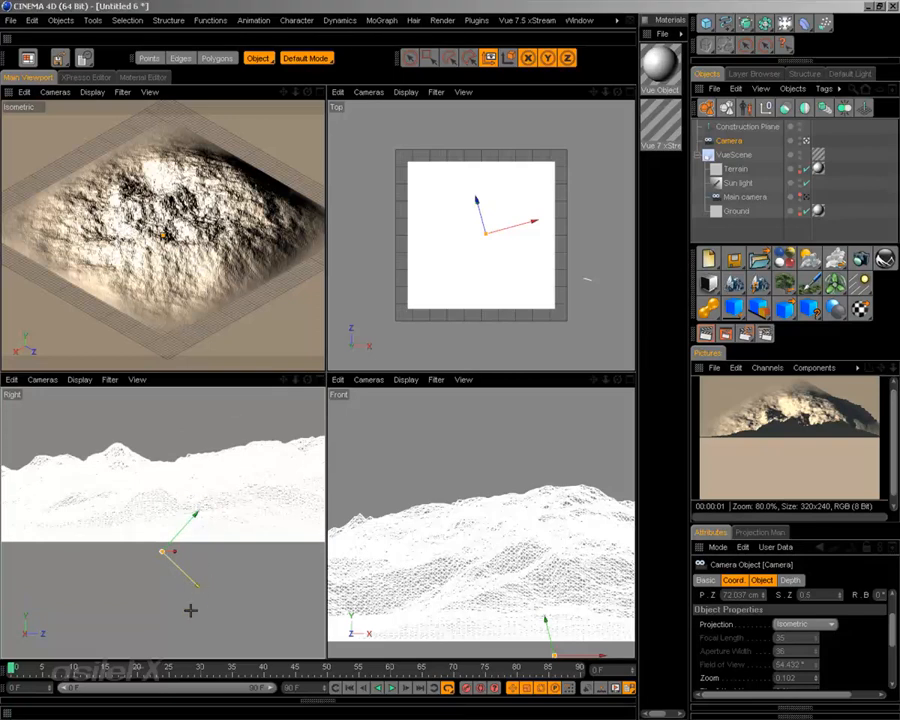
left_click_drag(202, 590, 174, 561)
middle_click_drag(112, 440, 250, 557, "alt")
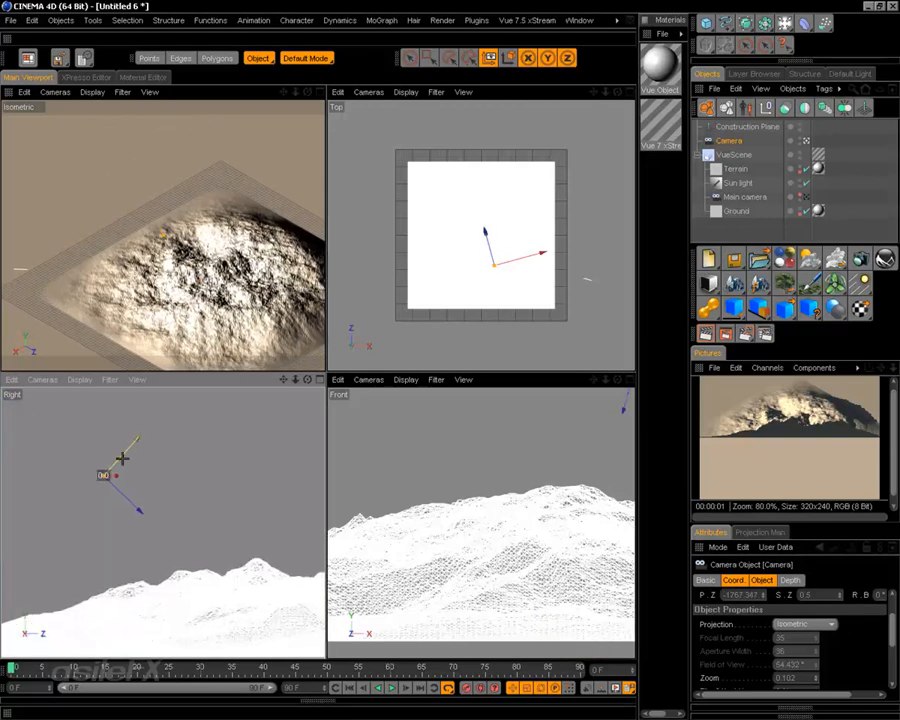
left_click_drag(121, 458, 139, 438)
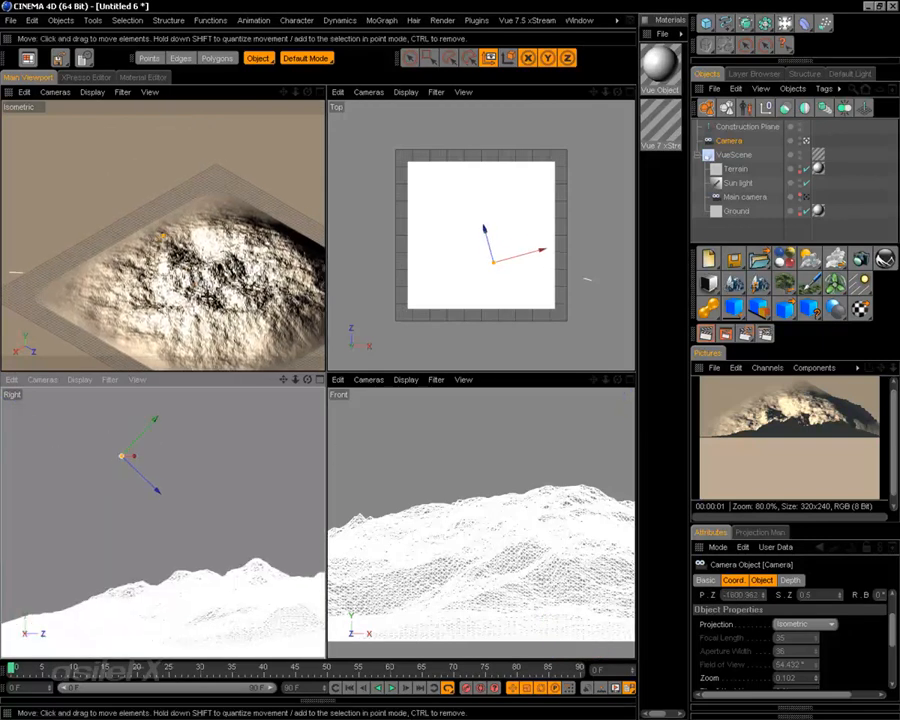
Step: Recentre the terrain in the isometric view, pull the camera back along its Z axis in the Right view and render again
middle_click_drag(195, 294, 137, 245, "alt")
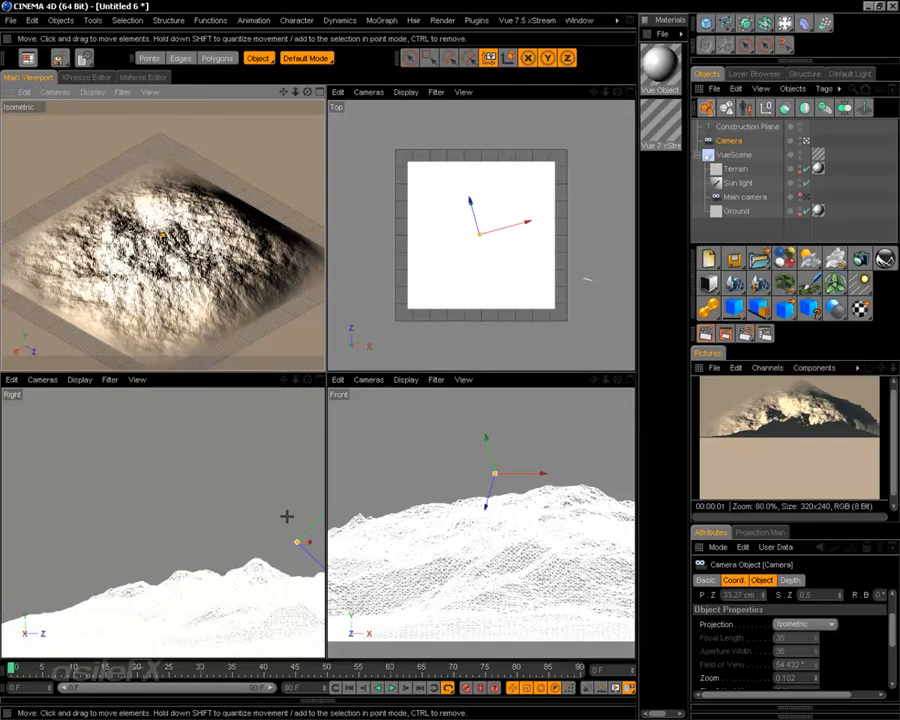
left_click_drag(320, 561, 283, 530)
left_click(708, 337)
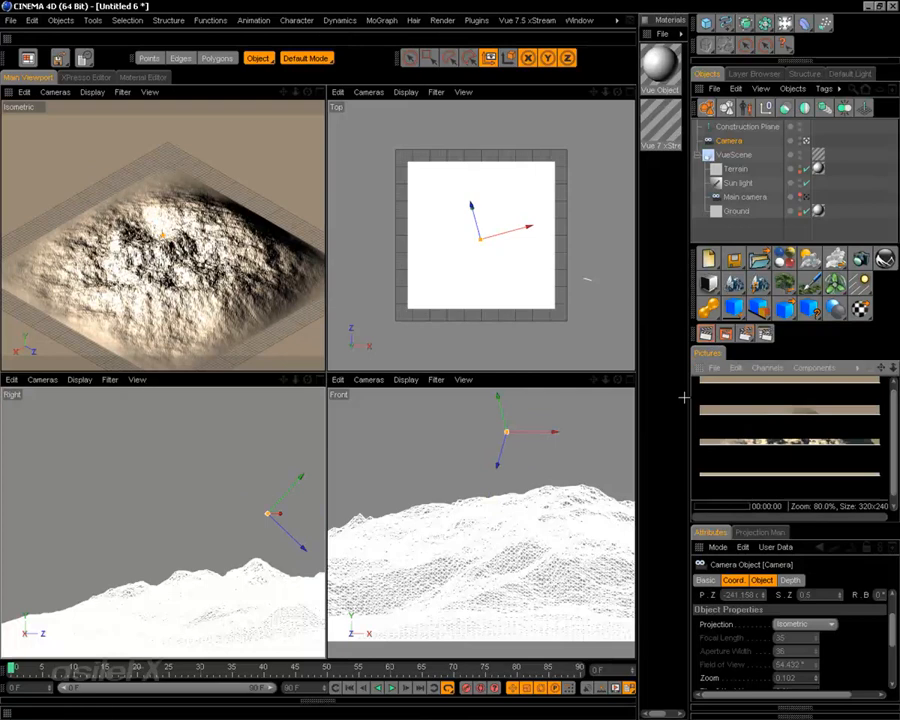
left_click_drag(298, 541, 190, 437)
left_click(745, 333)
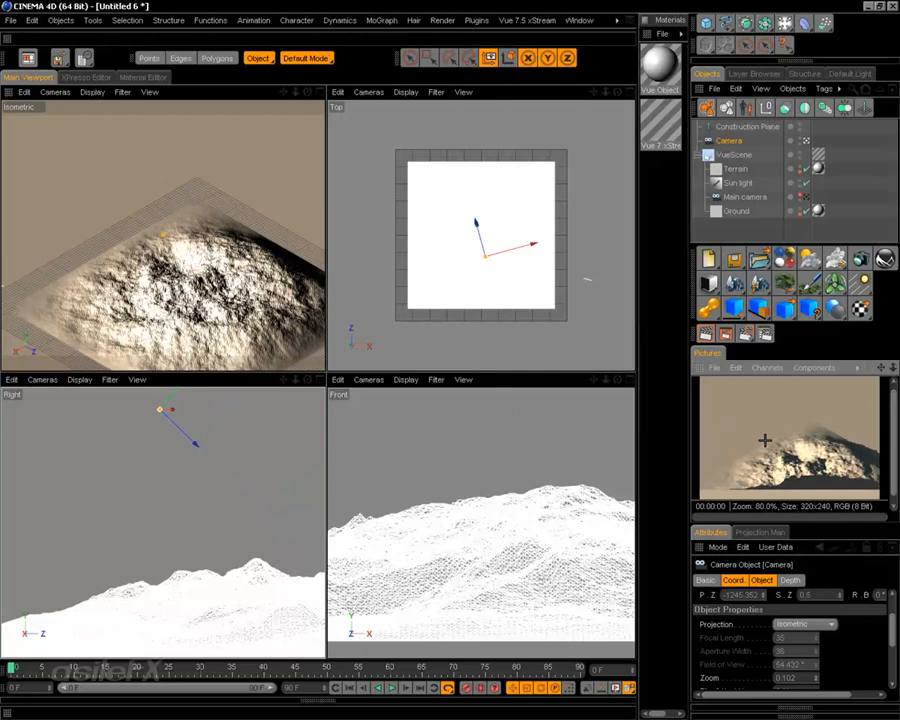
Step: Switch the camera's projection to Perspective, change it to Parallel and render the terrain from the new camera position
left_click(808, 625)
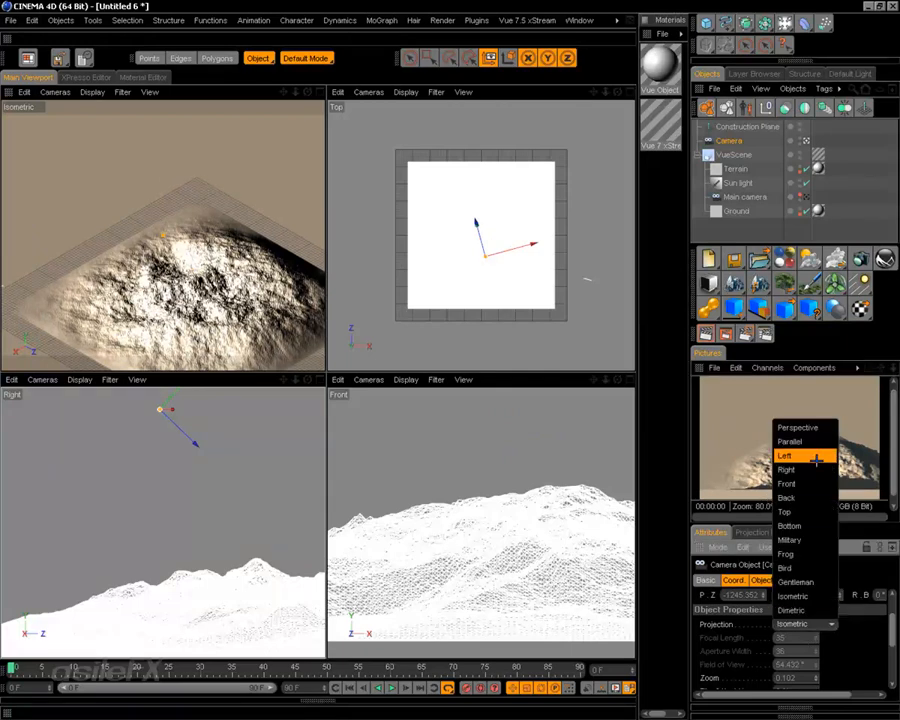
left_click(810, 427)
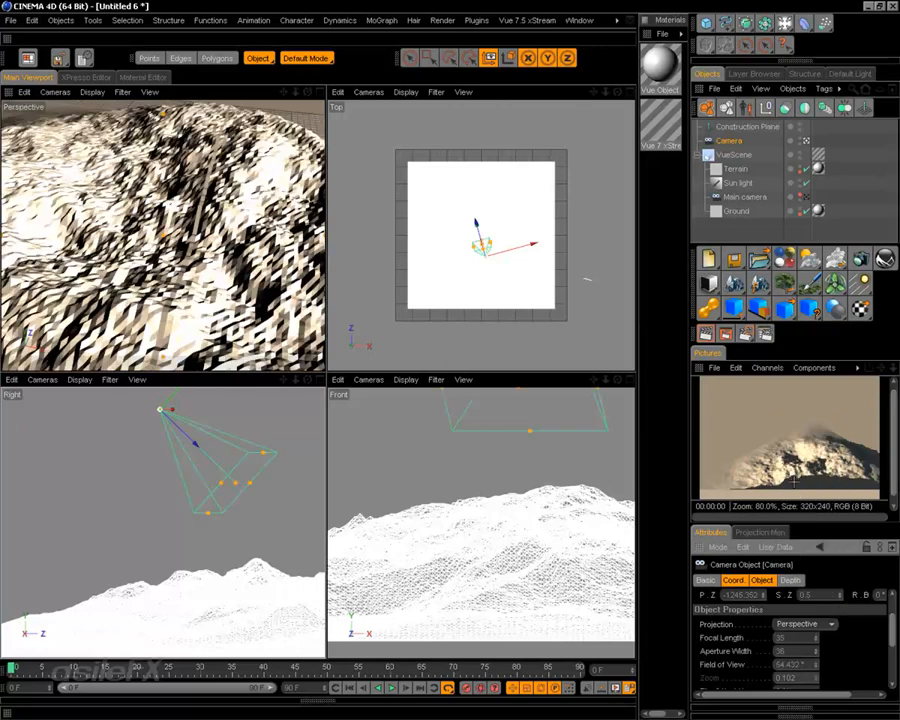
left_click(803, 624)
left_click(805, 441)
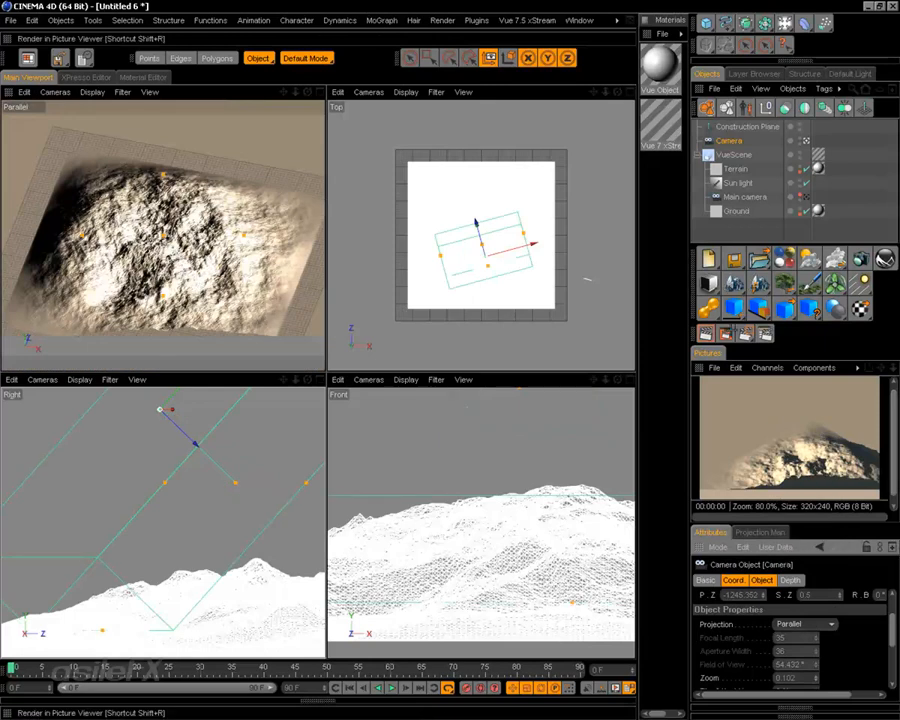
left_click(728, 339)
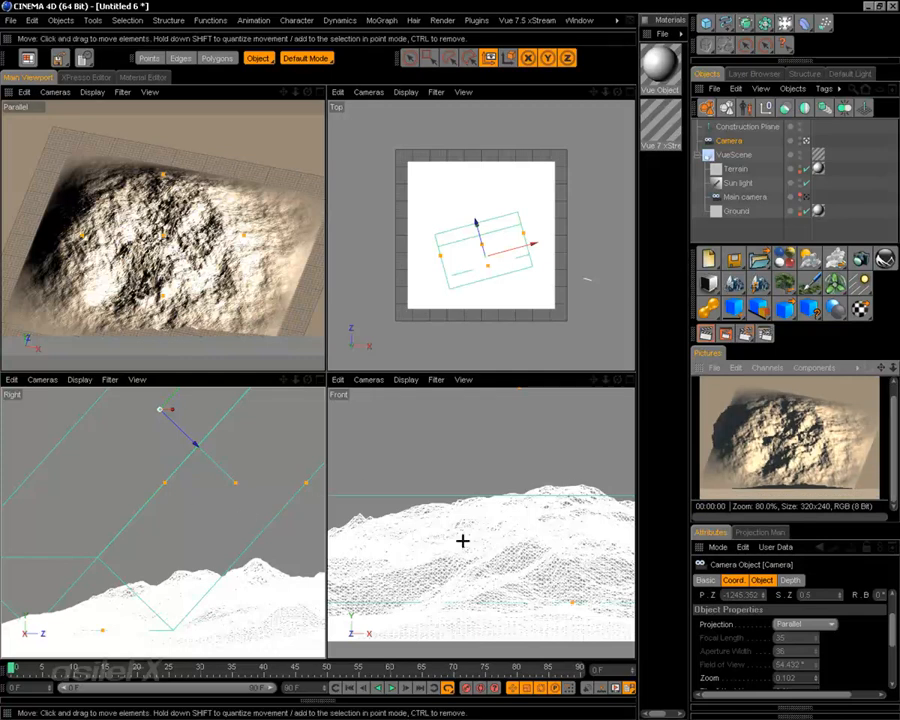
Step: Zoom the parallel camera out slightly to a Zoom of 0.09 and render the terrain again
mouse_move(205, 262)
left_mouse_down("alt")
mouse_move(207, 215)
mouse_move(207, 261)
left_mouse_up("alt")
mouse_move(207, 261)
right_mouse_down("alt")
mouse_move(165, 261)
mouse_move(195, 261)
right_mouse_up("alt")
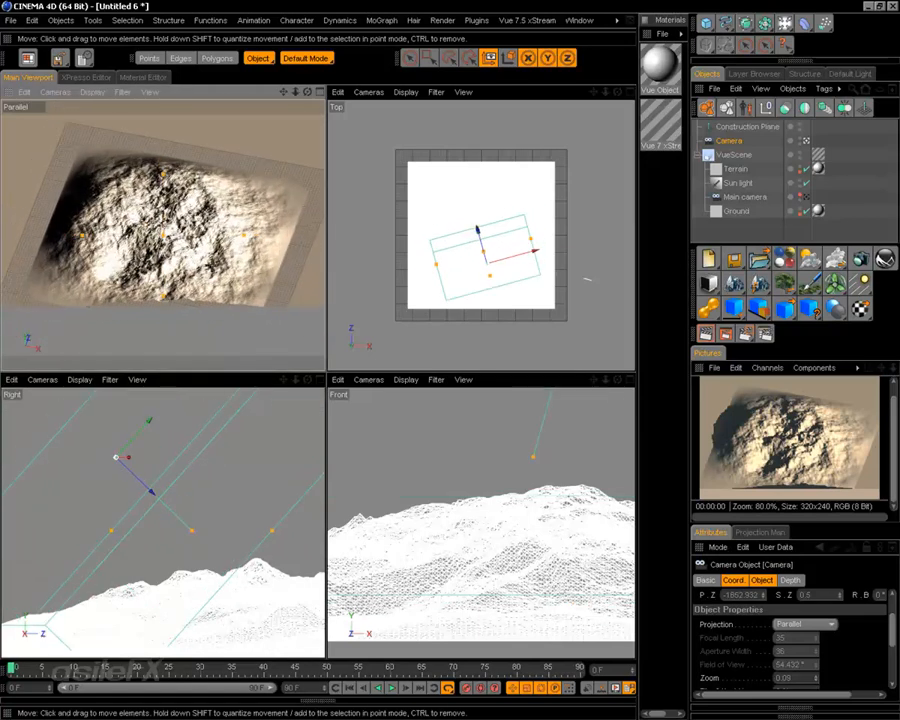
left_click(725, 334)
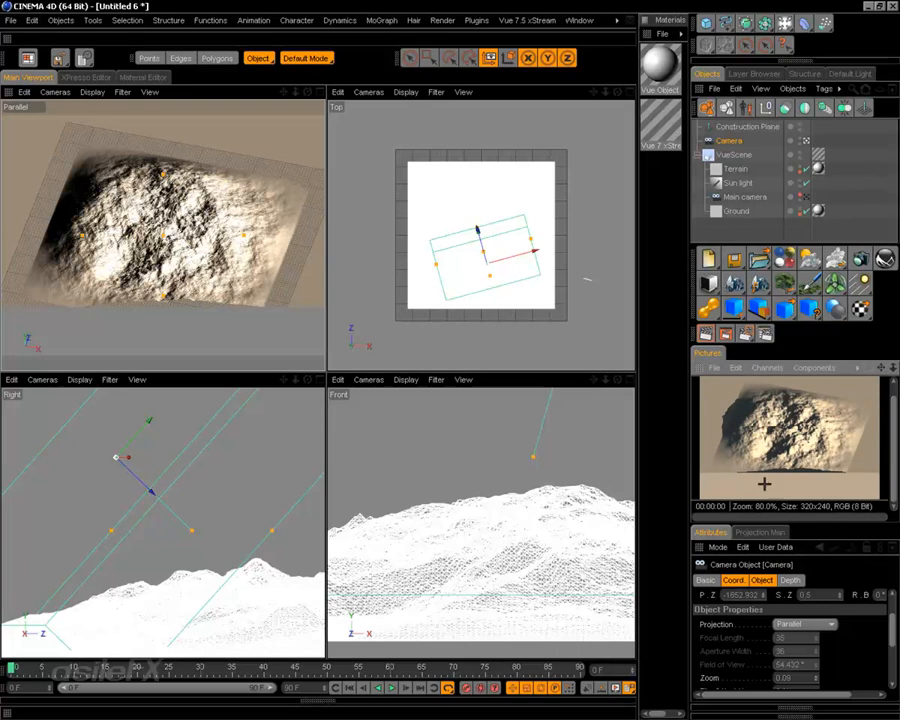
Step: Set the camera's projection to Top, move the camera slightly back along its Z axis and render the terrain
left_click(795, 625)
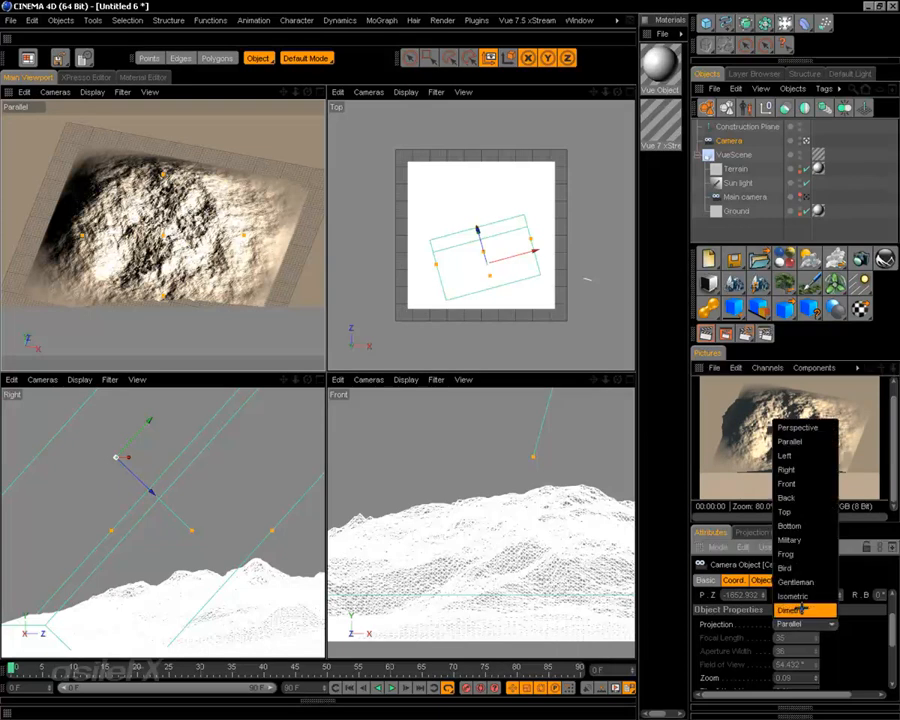
left_click(801, 506)
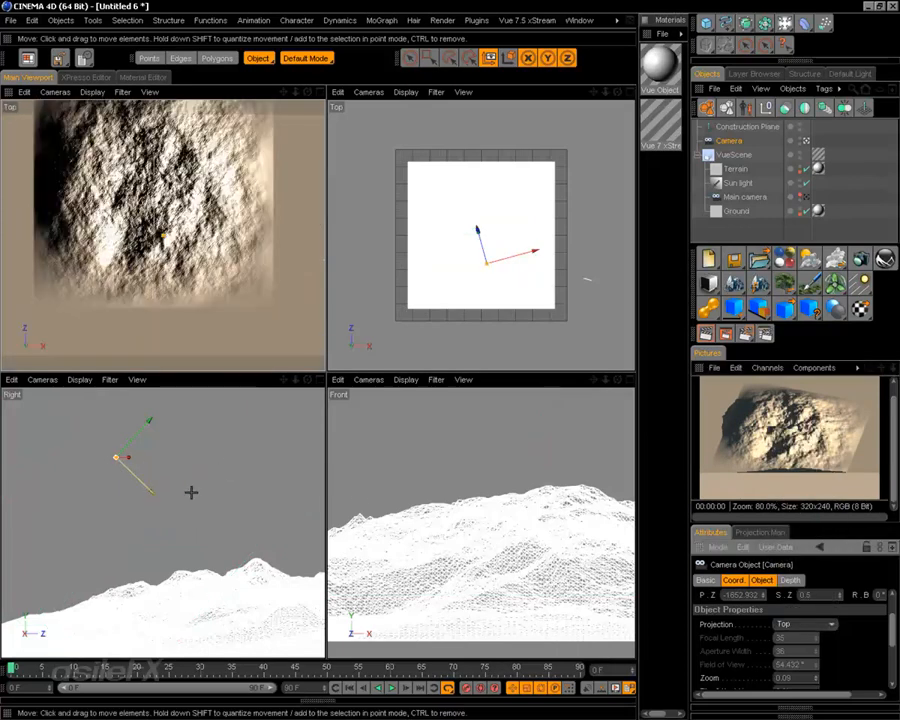
mouse_move(146, 477)
left_mouse_down()
mouse_move(116, 456)
mouse_move(133, 470)
left_mouse_up()
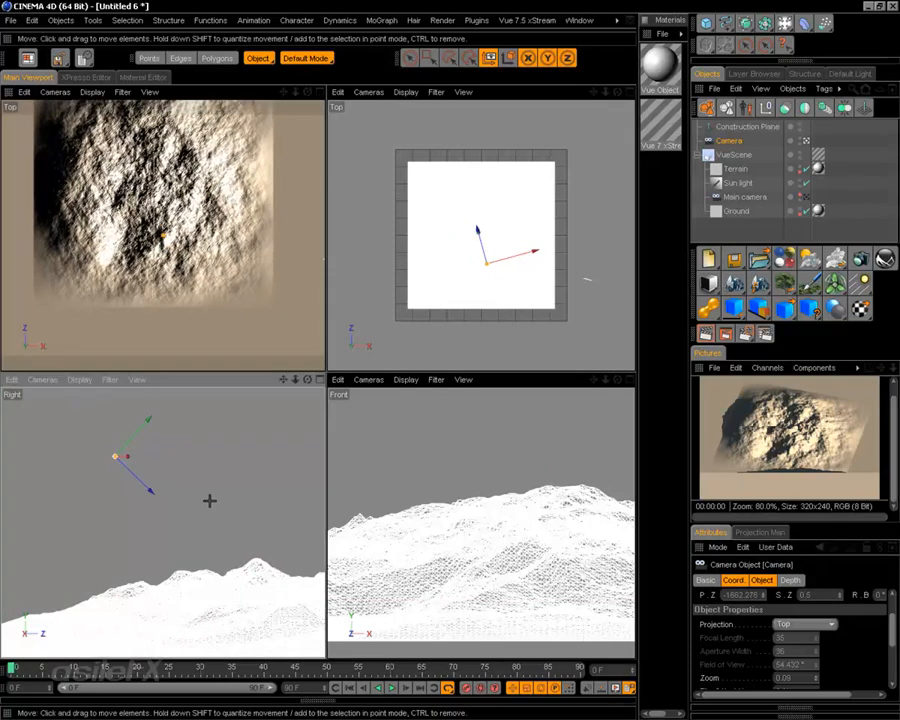
scroll(209, 499, "down", 5)
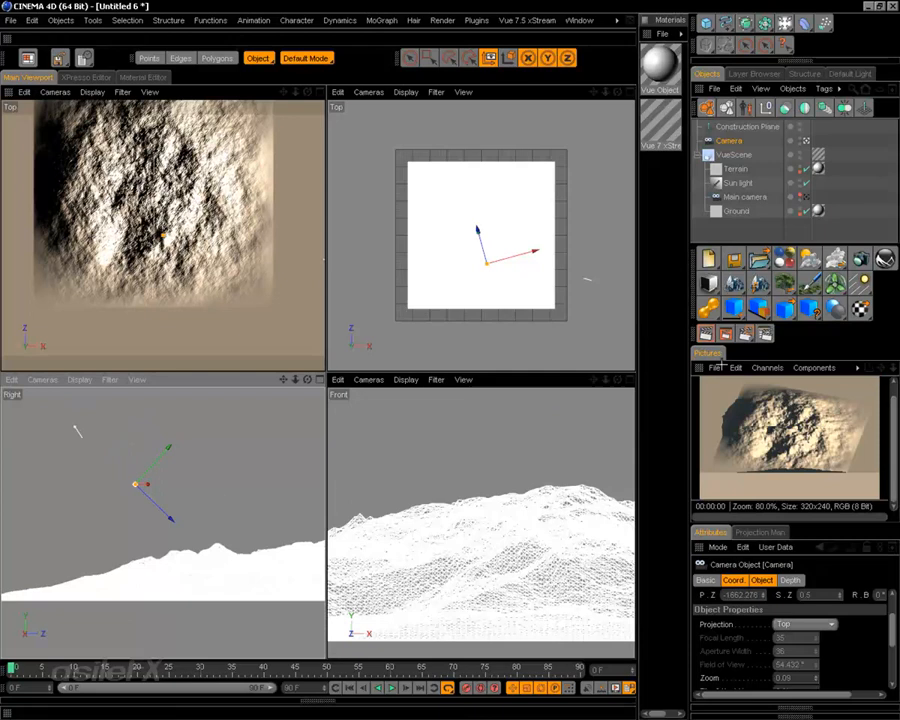
left_click(726, 333)
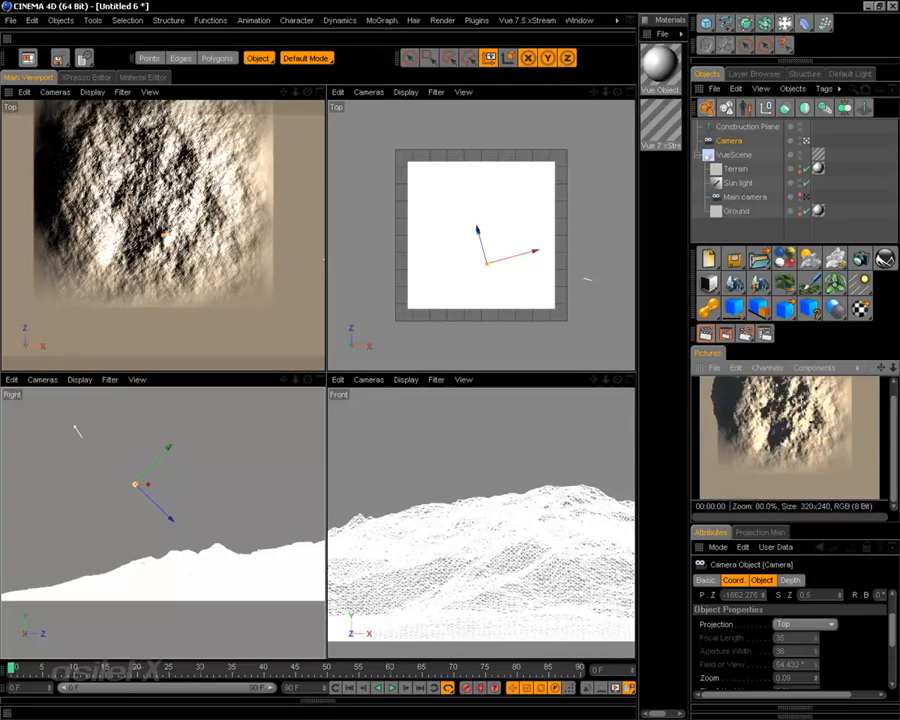